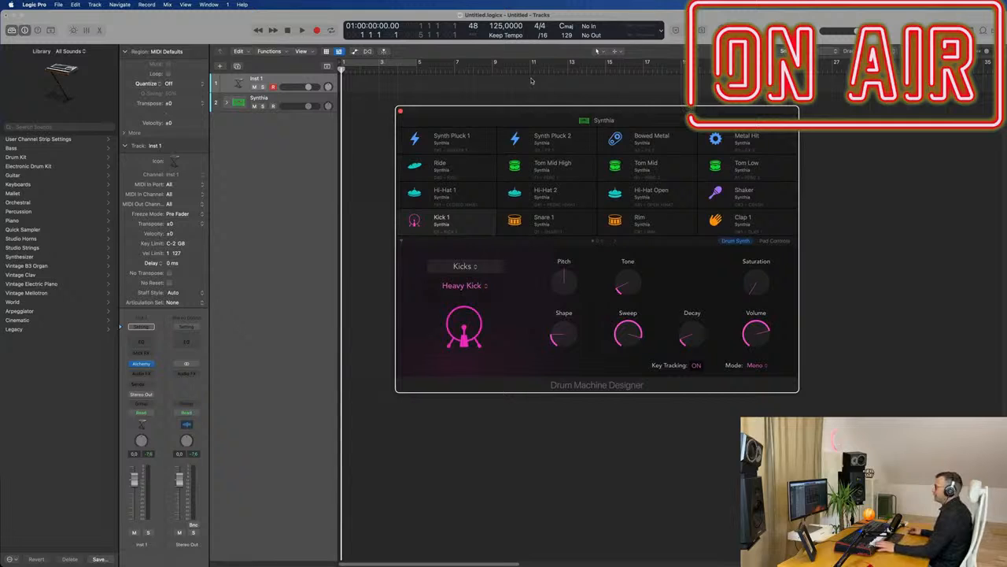
Expand the Synthia drum stack and record a one-bar MIDI region on the Kick 1 track.
click(281, 104)
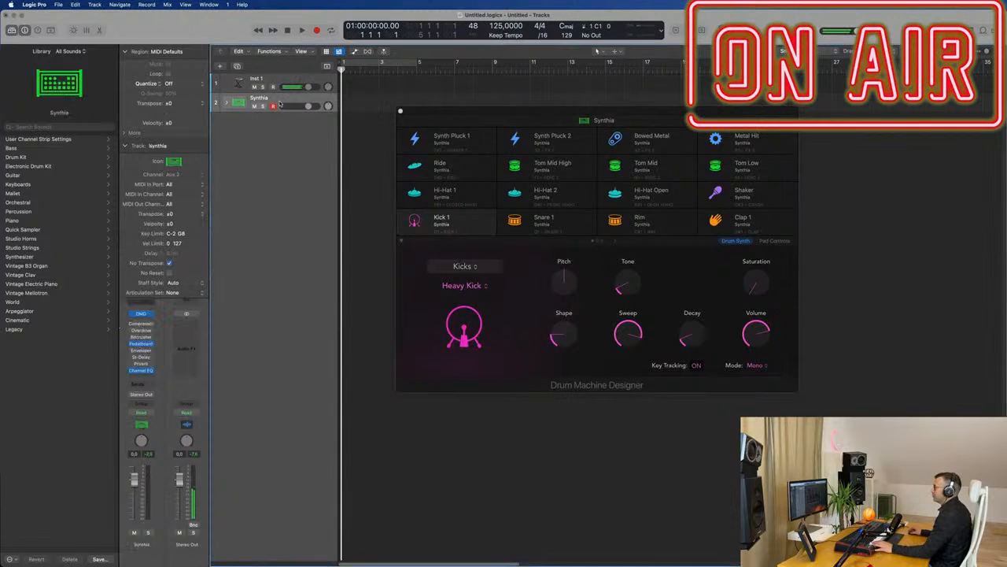
click(226, 103)
click(298, 118)
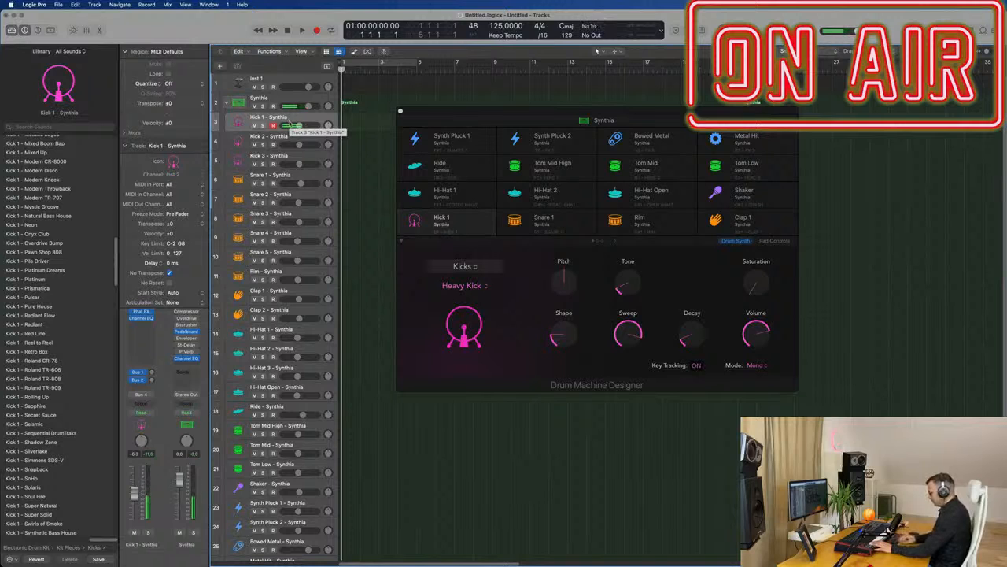
key(r)
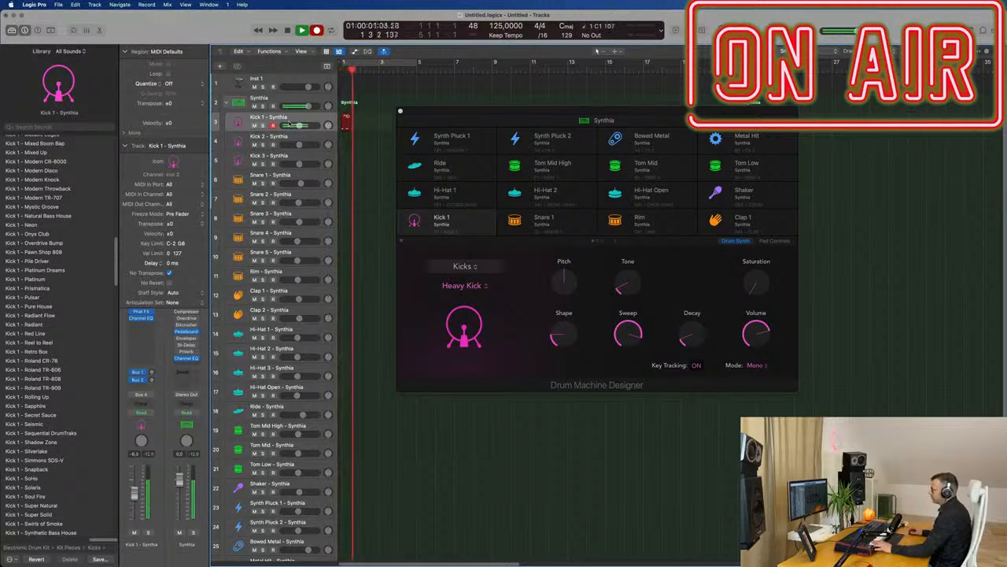
key(space)
Quantize all notes of the Kick 1 region in the Piano Roll and slightly lengthen the first note.
drag(554, 112, 1000, 129)
double_click(351, 118)
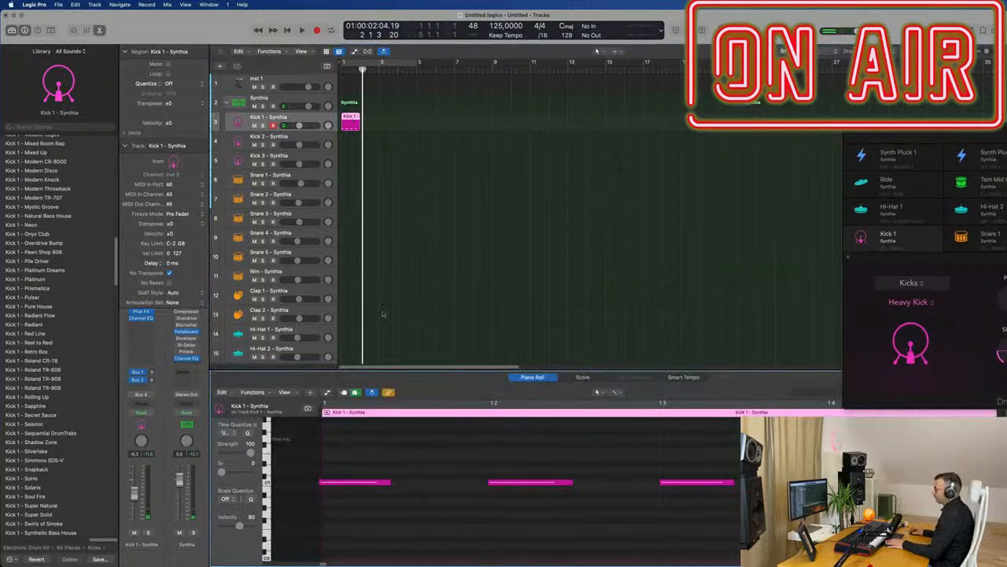
key(super+a)
key(q)
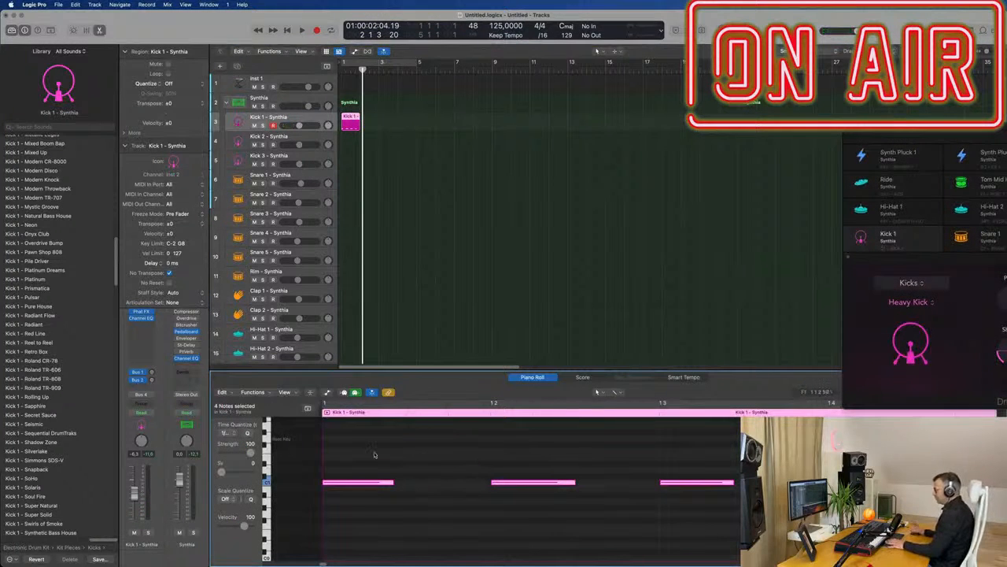
key(shift+super+a)
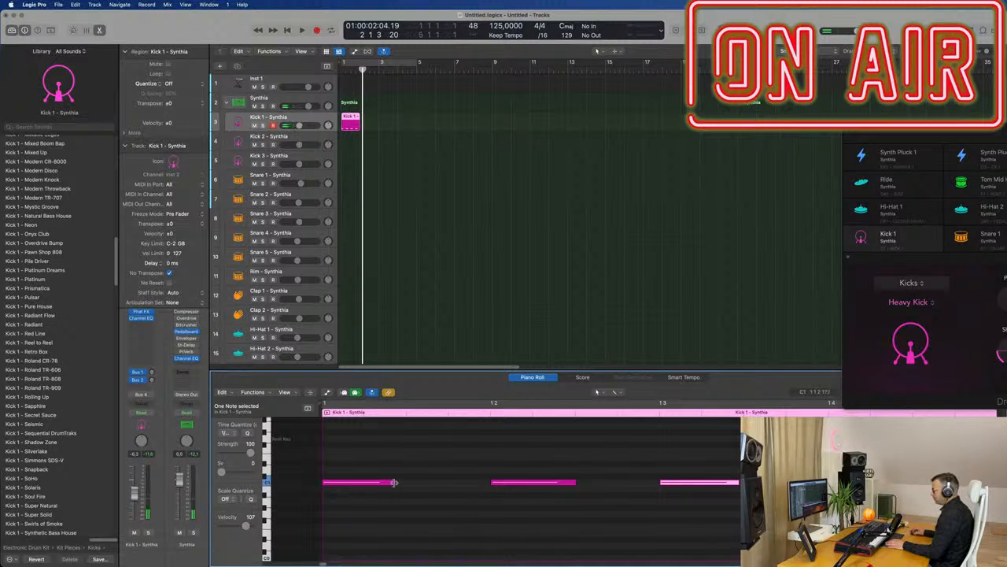
drag(394, 482, 405, 484)
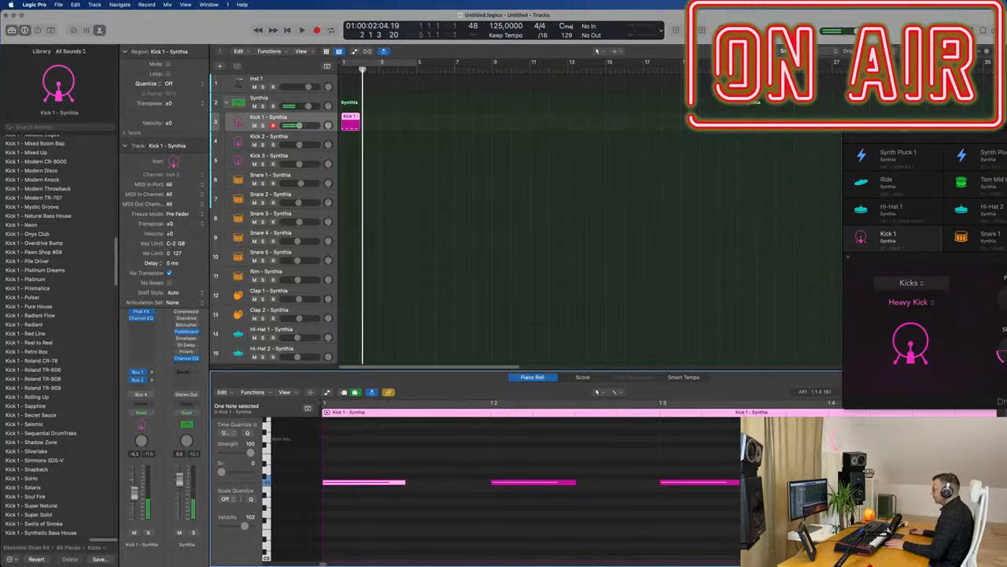
Repeat the Kick 1 region three times to fill bars 1 to 4, set the cycle over them and play it back.
drag(851, 136, 636, 133)
click(352, 122)
key(super+r)
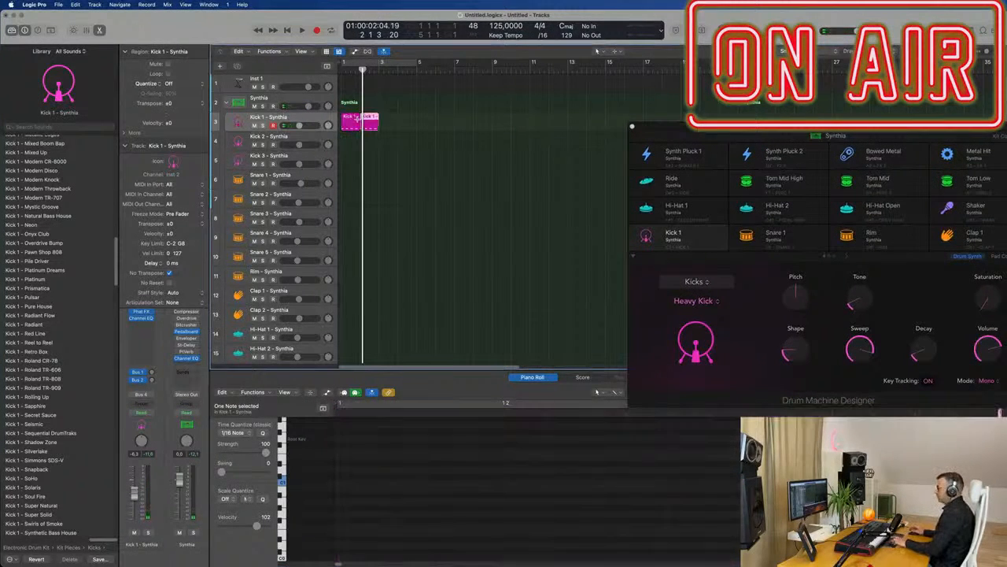
key(c)
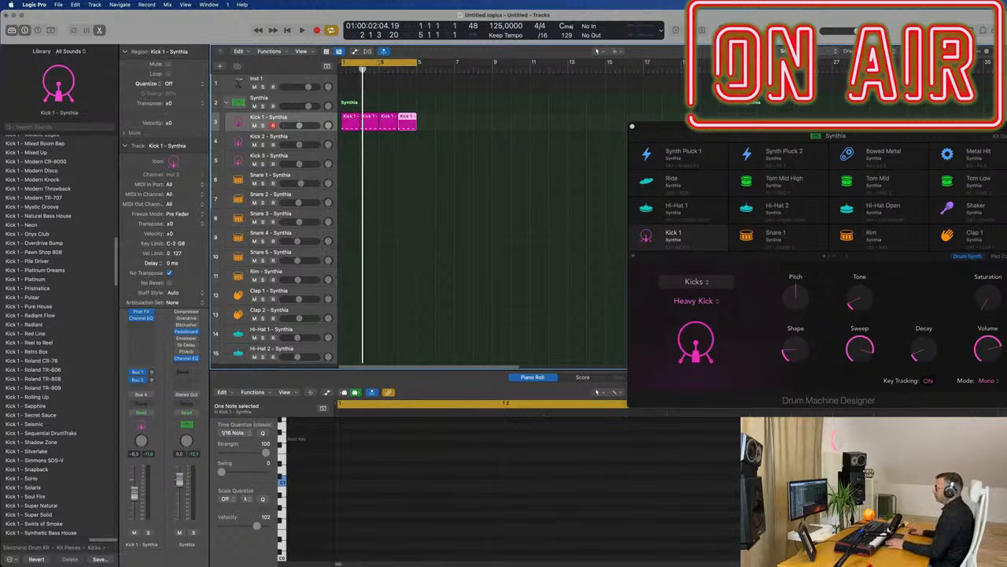
drag(779, 127, 660, 102)
key(space)
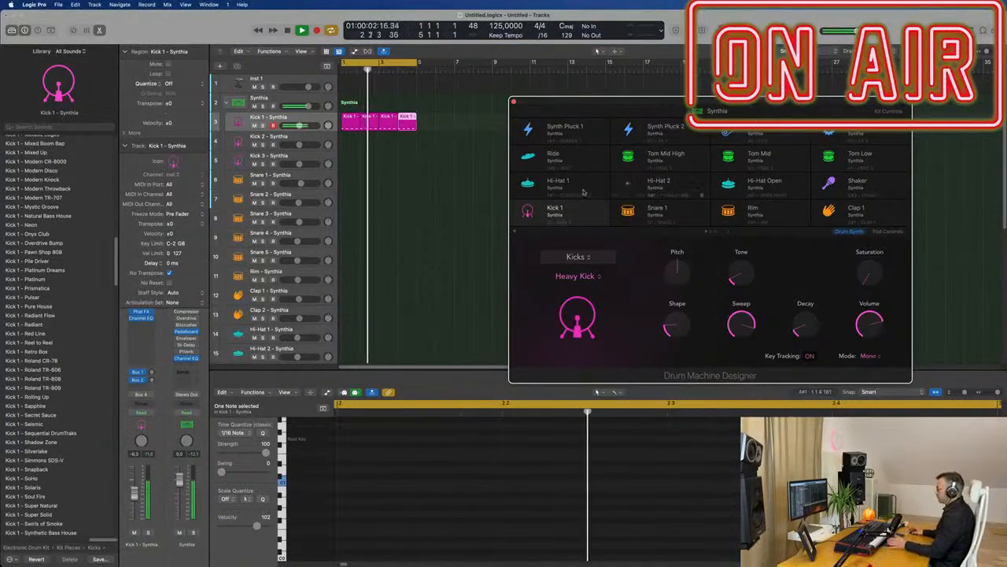
drag(669, 109, 606, 80)
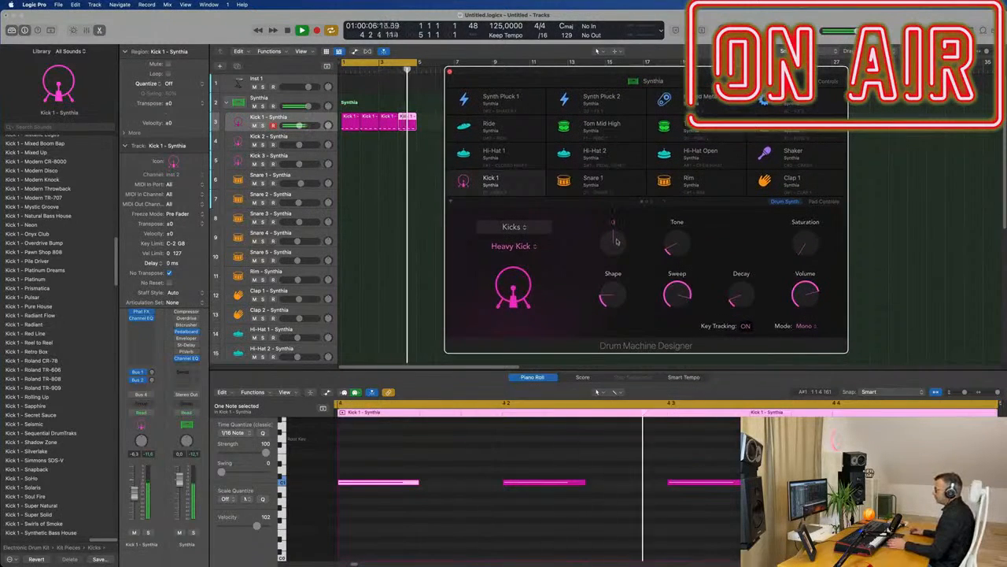
mouse_move(613, 244)
mouse_down()
mouse_move(618, 258)
mouse_move(630, 221)
mouse_move(629, 240)
mouse_up()
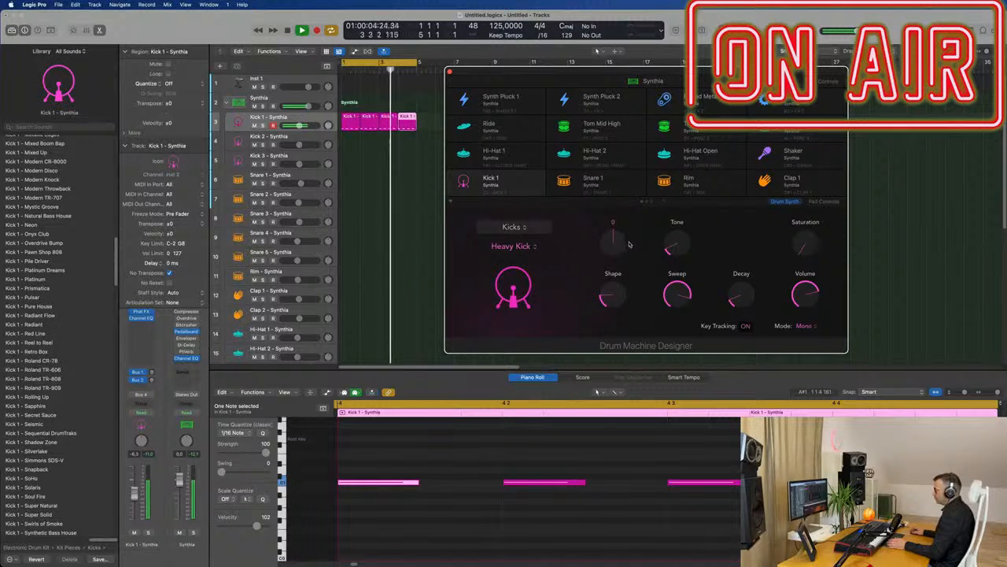
click(486, 509)
key(super+a)
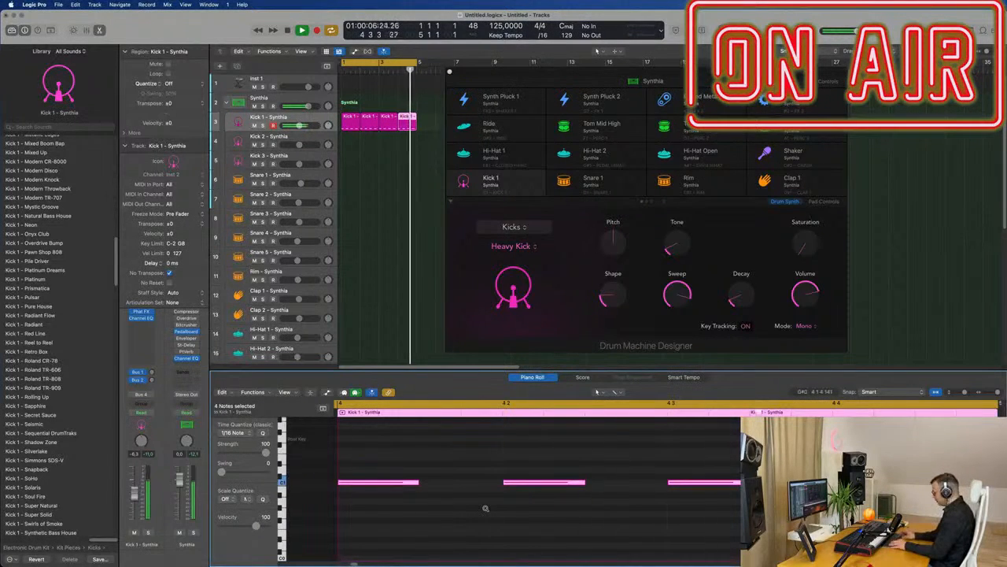
key(Delete)
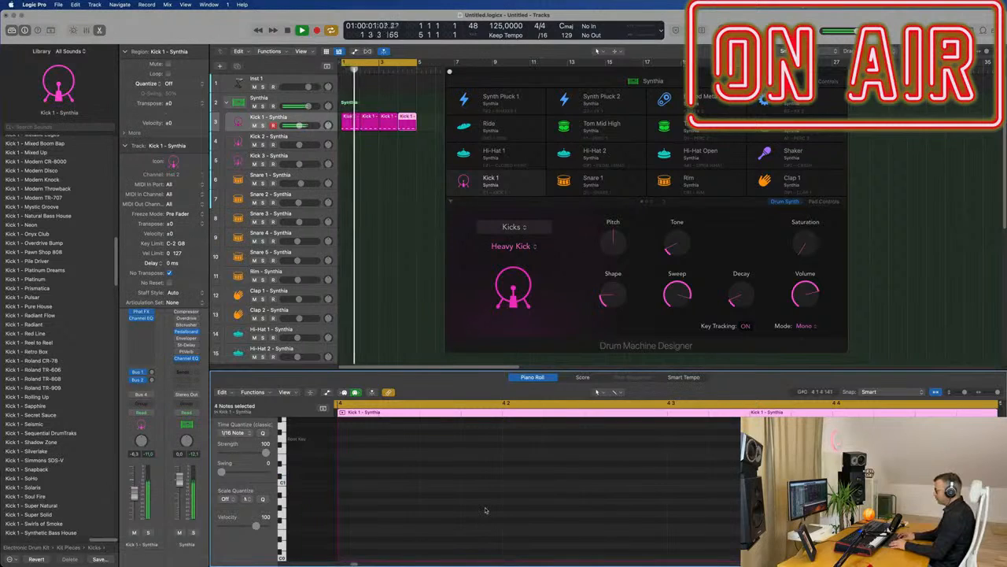
key(super+z)
key(space)
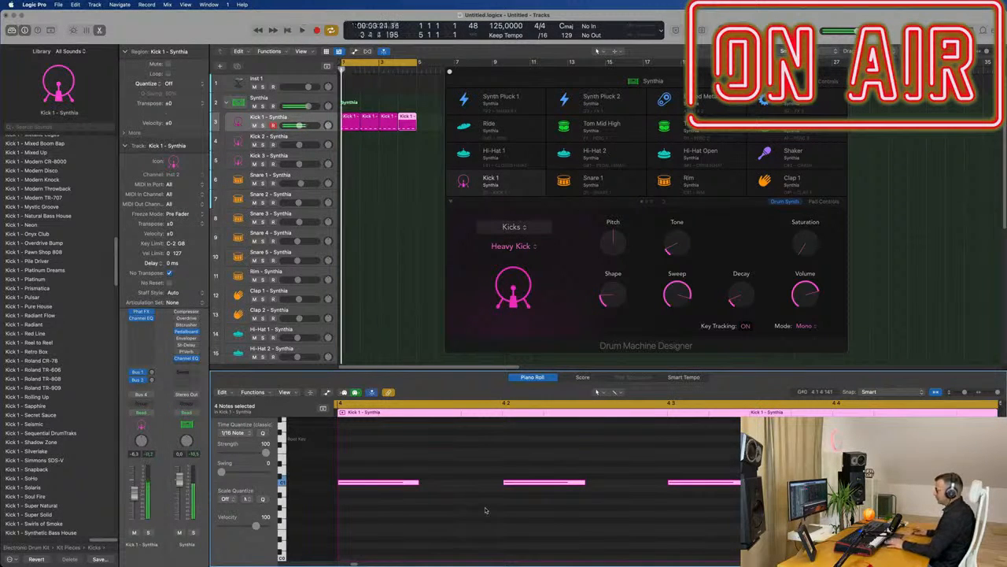
key(space)
Set the Heavy Kick's Tone to about 19% and its Shape to about 40%.
mouse_move(673, 236)
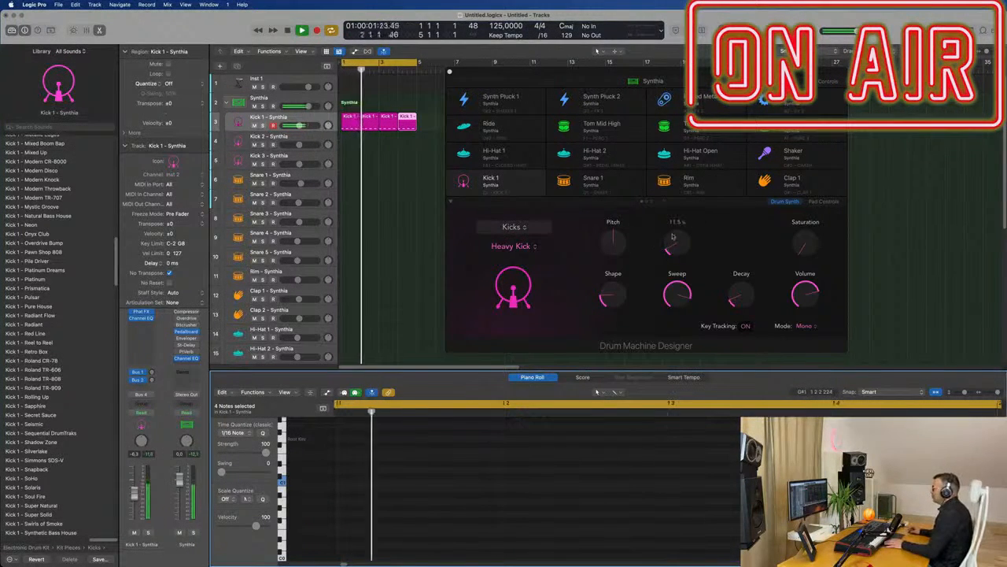
mouse_move(673, 236)
mouse_down()
mouse_move(676, 209)
mouse_move(675, 240)
mouse_up()
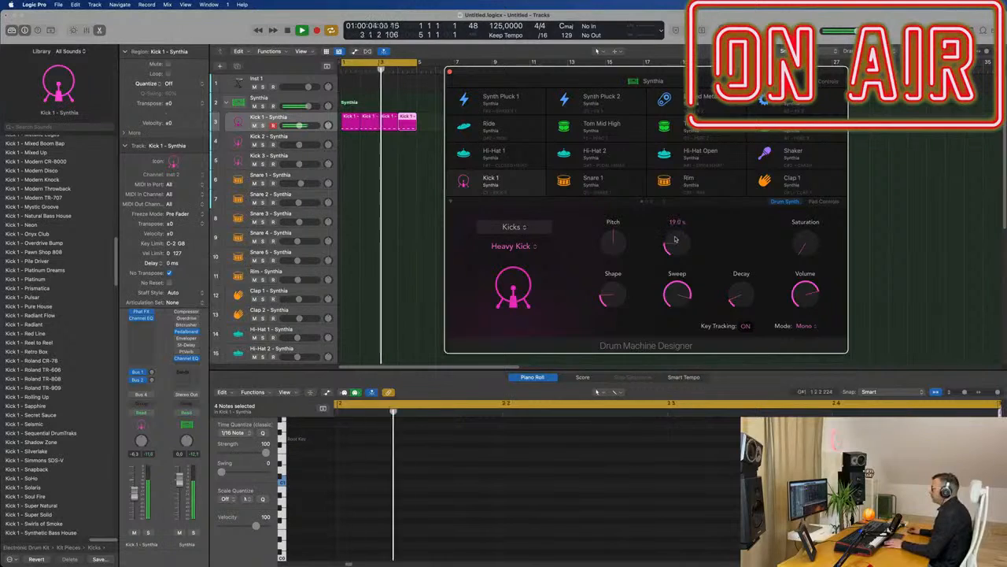
drag(616, 293, 618, 272)
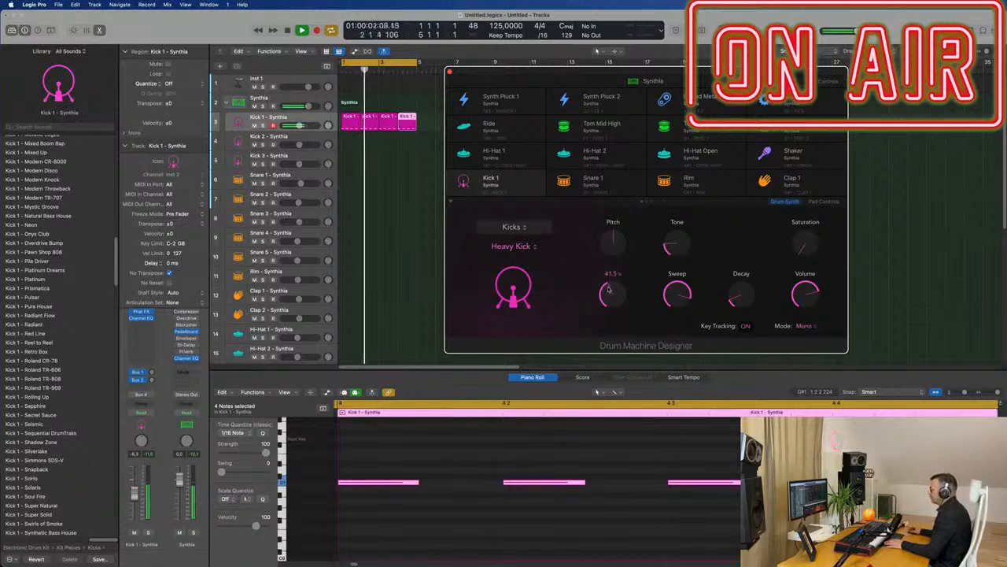
drag(608, 289, 608, 292)
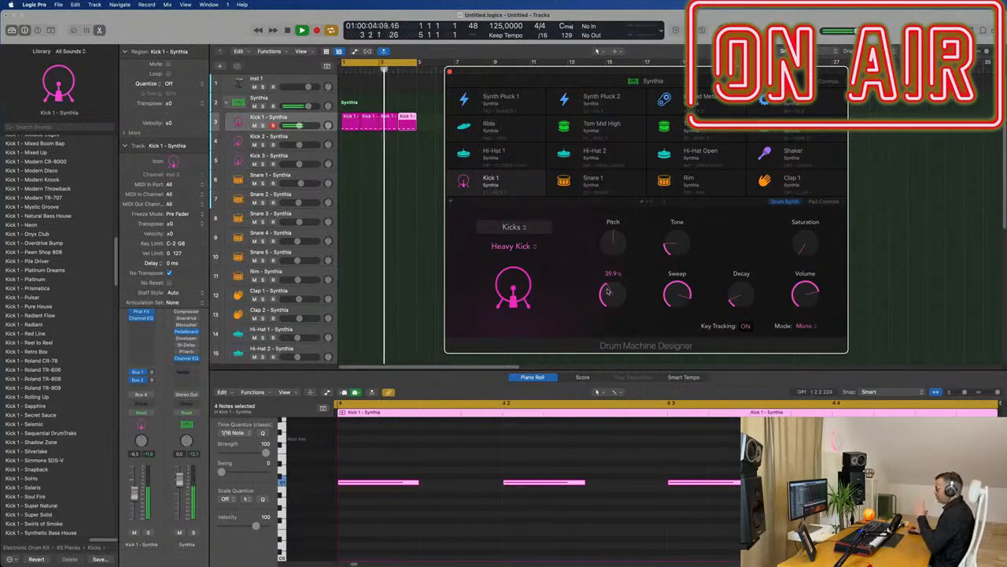
Lengthen the Heavy Kick's Decay and add about 4% Saturation.
mouse_move(743, 290)
mouse_down()
mouse_move(750, 238)
mouse_move(742, 297)
mouse_up()
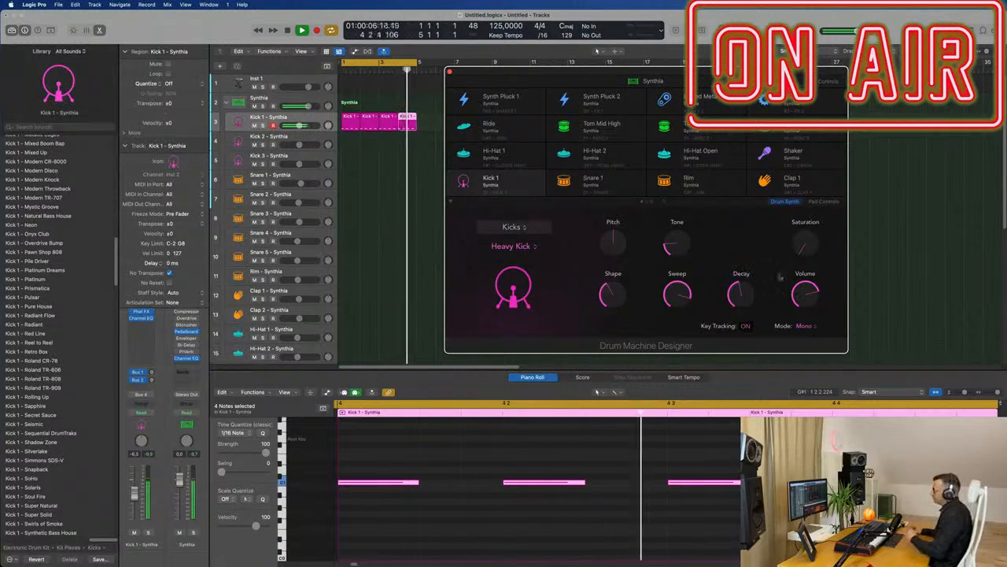
mouse_move(802, 243)
mouse_down()
mouse_move(799, 214)
mouse_move(805, 243)
mouse_up()
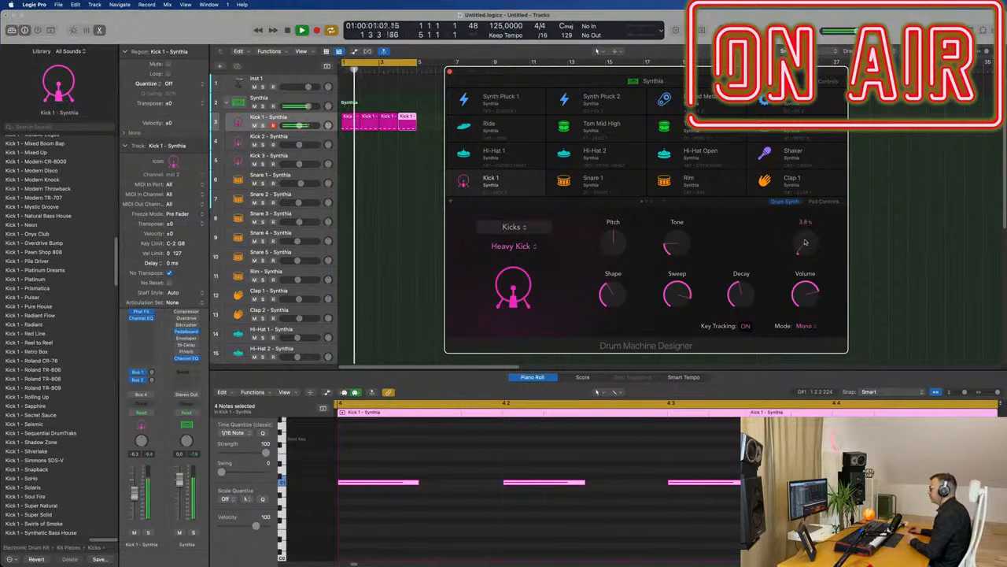
mouse_move(740, 295)
mouse_down()
mouse_move(742, 318)
mouse_move(743, 297)
mouse_up()
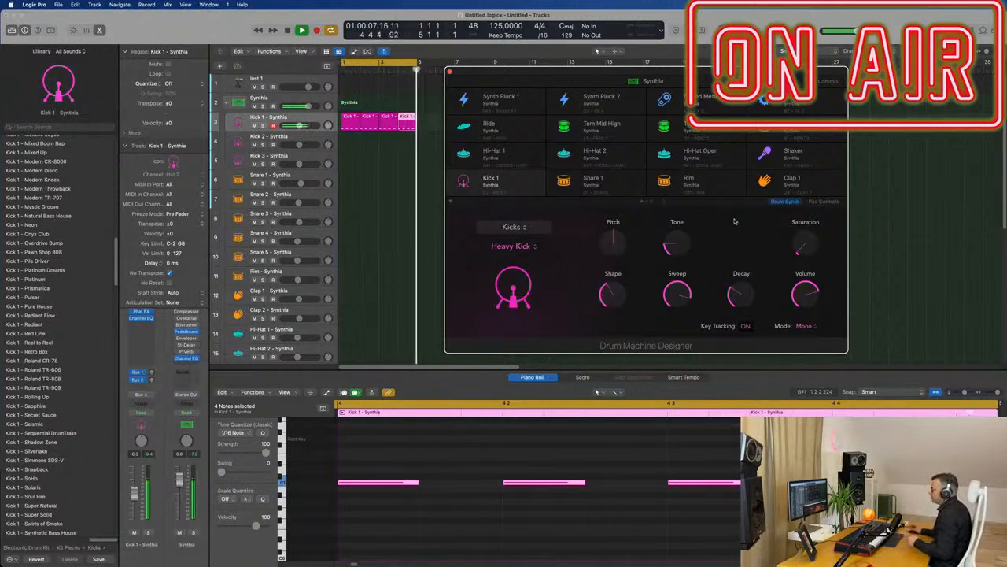
mouse_move(675, 248)
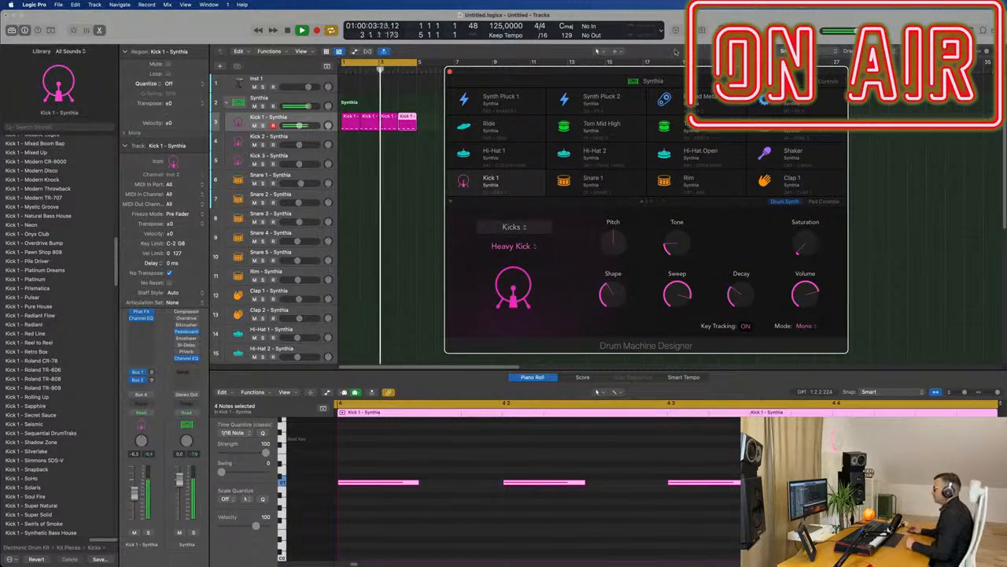
Copy the first Kick 1 region to the Snare 1 track and delete its notes on beats 1 and 3.
drag(677, 72, 676, 53)
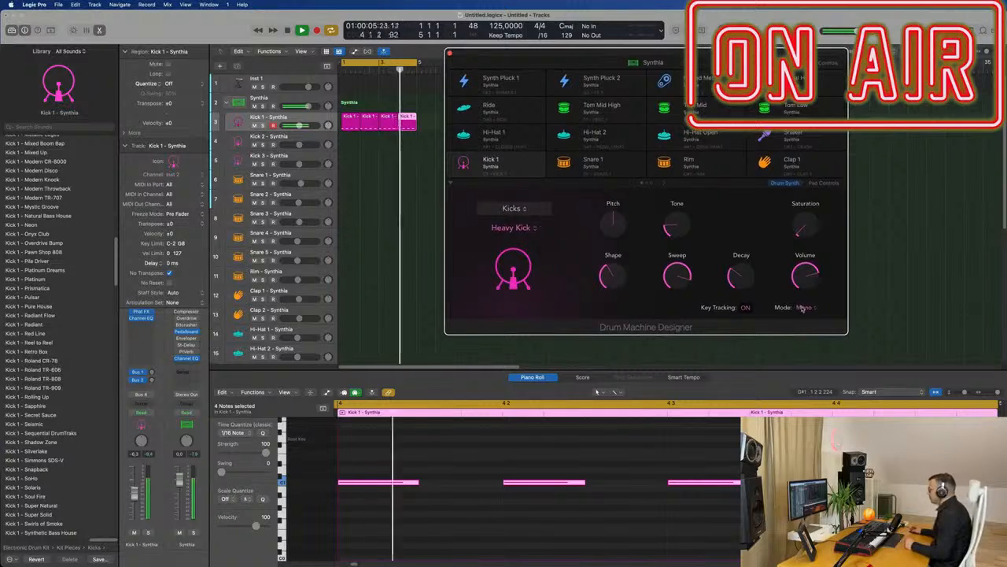
drag(739, 62, 776, 60)
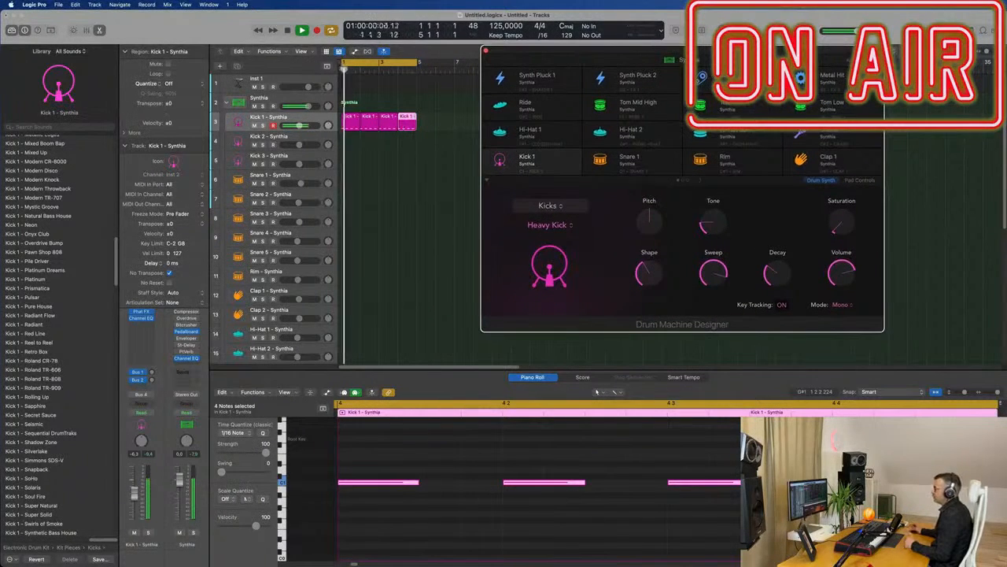
click(379, 193)
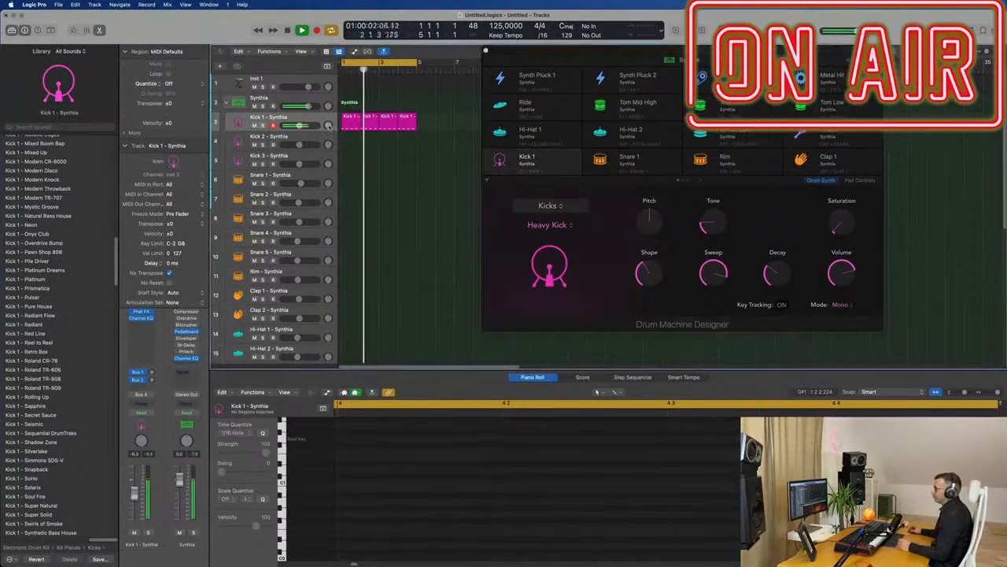
drag(555, 56, 748, 60)
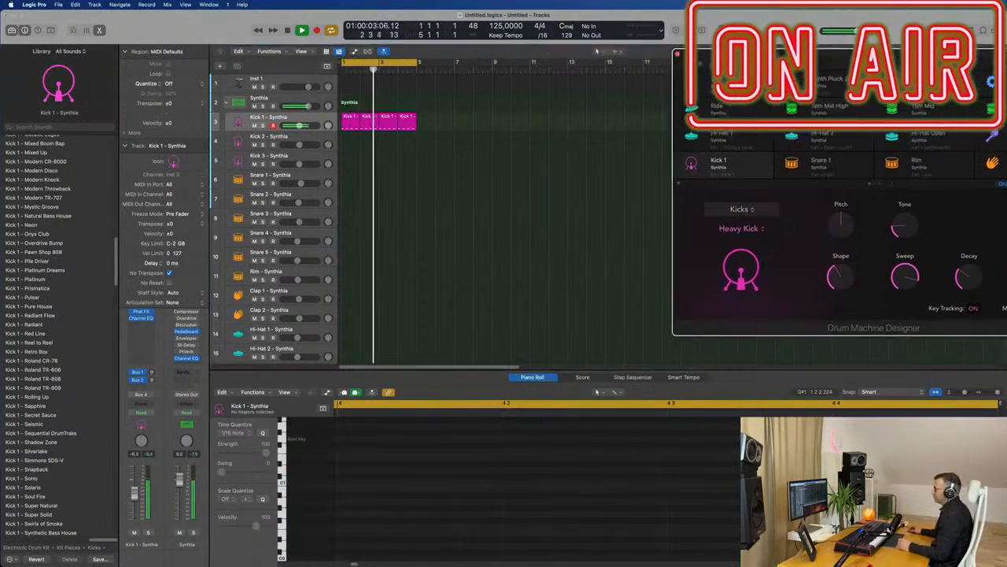
click(350, 122)
drag(350, 122, 350, 181)
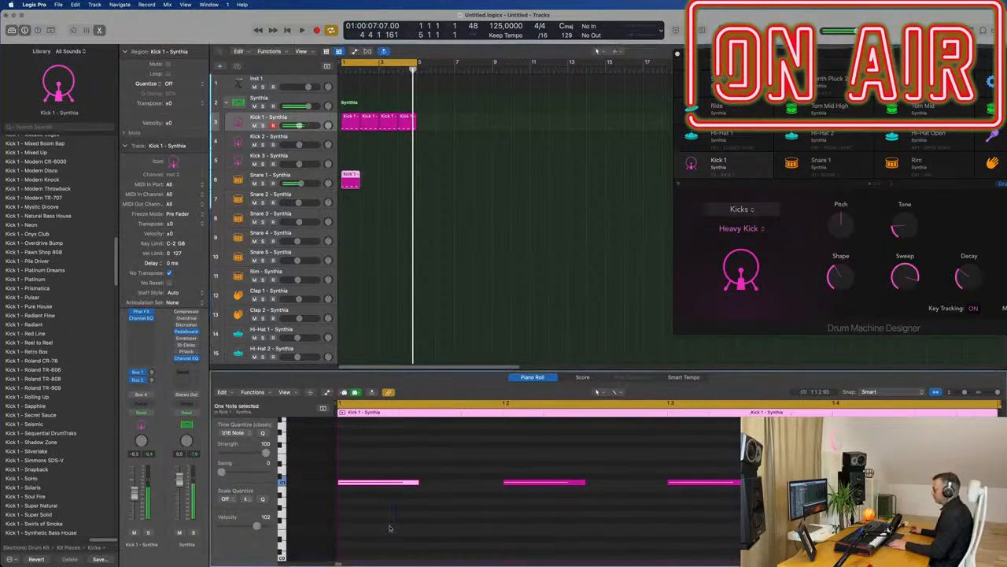
click(673, 481)
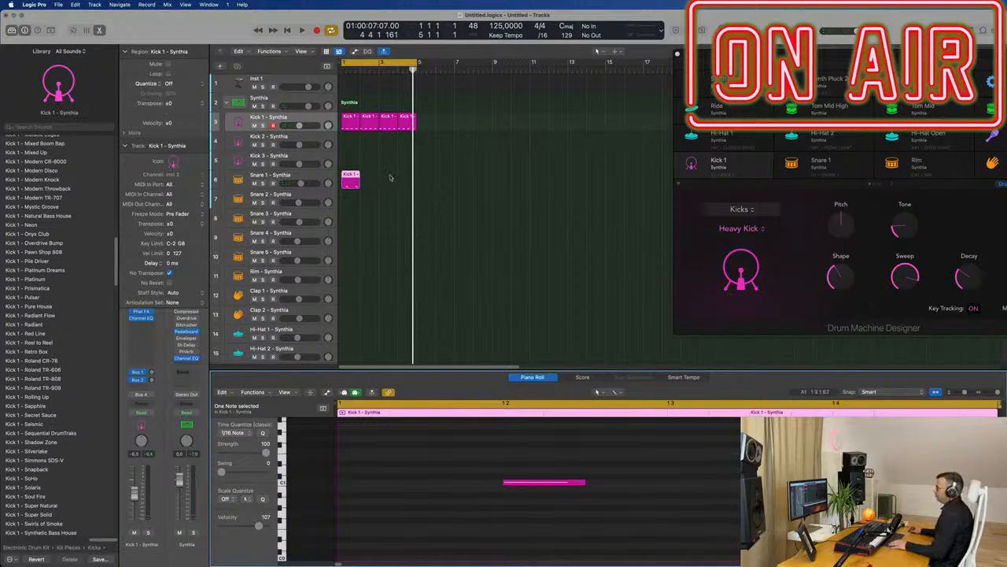
Repeat the Snare 1 region three times to fill bars 1 to 4 and play the loop from the start.
click(354, 183)
key(super+r)
key(super+r)
key(super+r)
key(Return)
key(space)
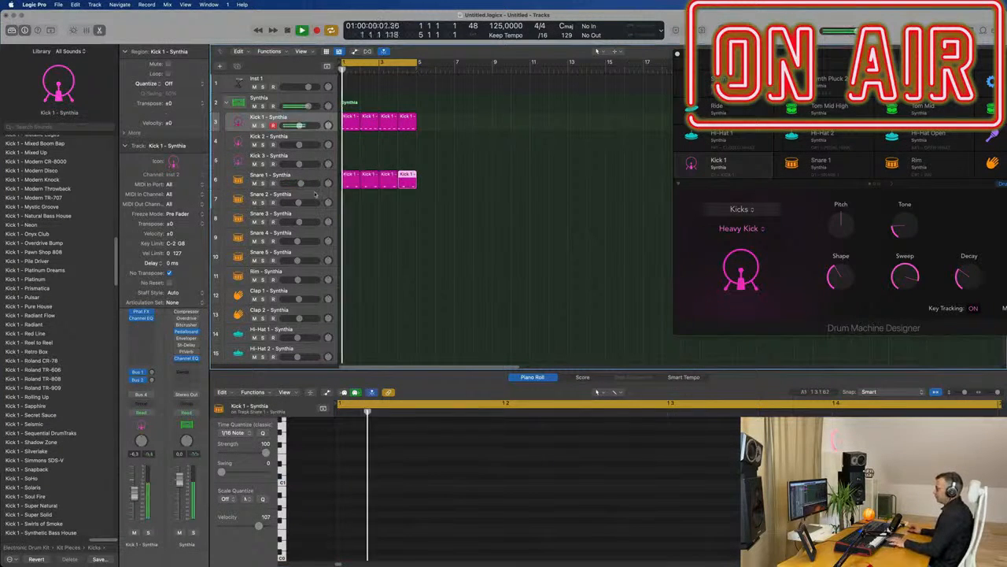
Select the Snare 1 track, and repeat all kick and snare regions three times to extend the beat to 16 bars.
click(305, 176)
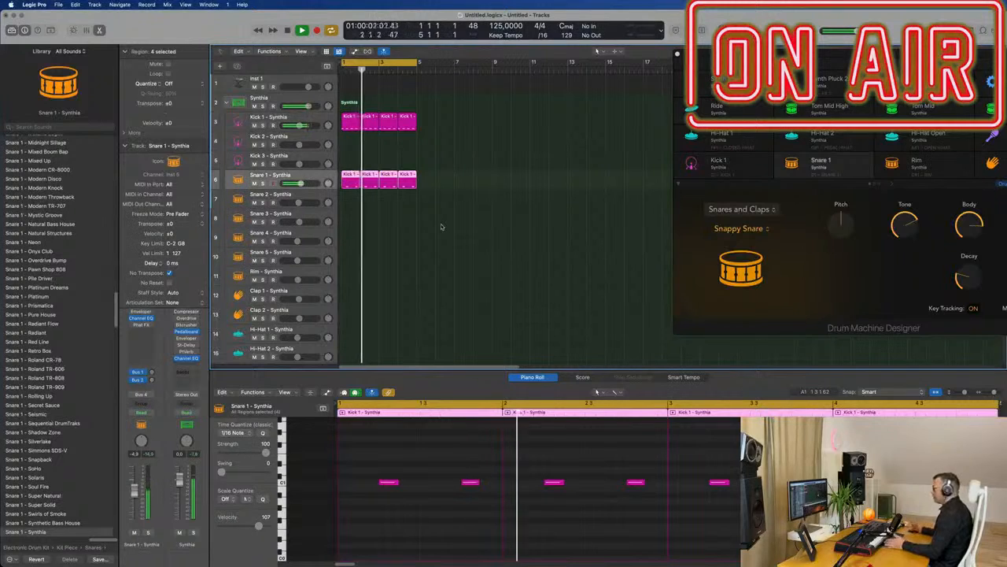
key(r)
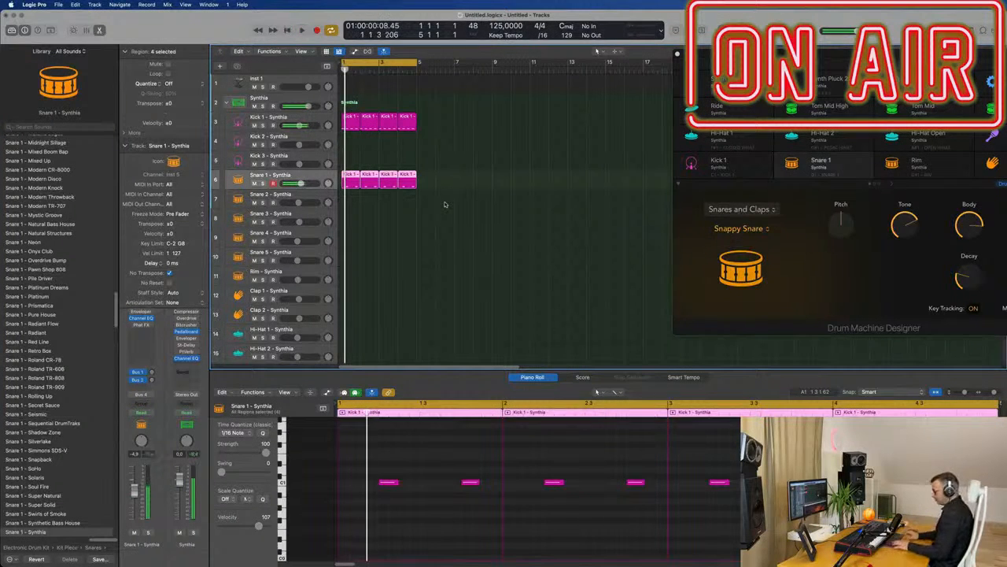
key(super+a)
key(super+r)
key(super+r)
key(super+r)
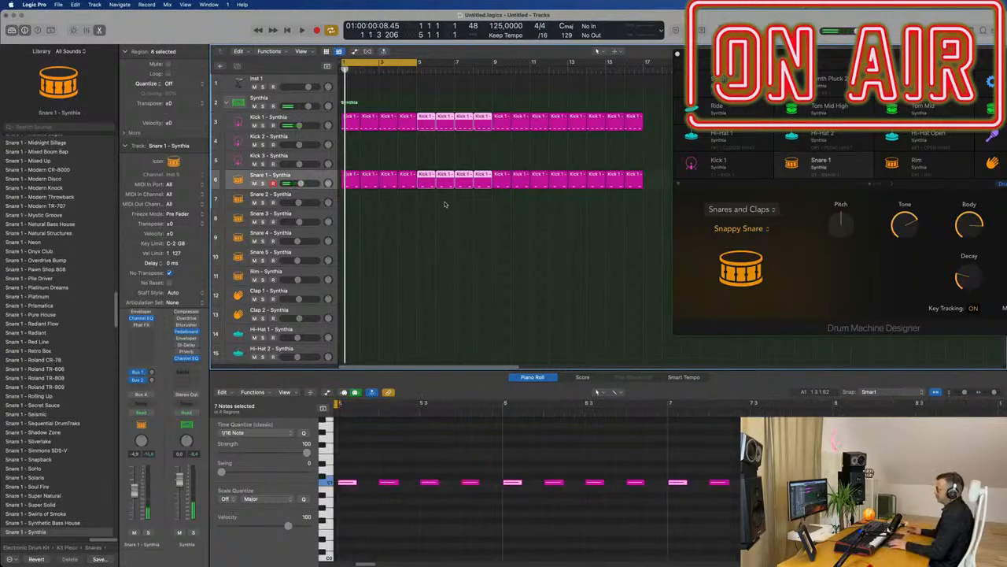
Extend the cycle range over all 16 bars and start playback.
key(super+Left)
key(super+Left)
key(super+Left)
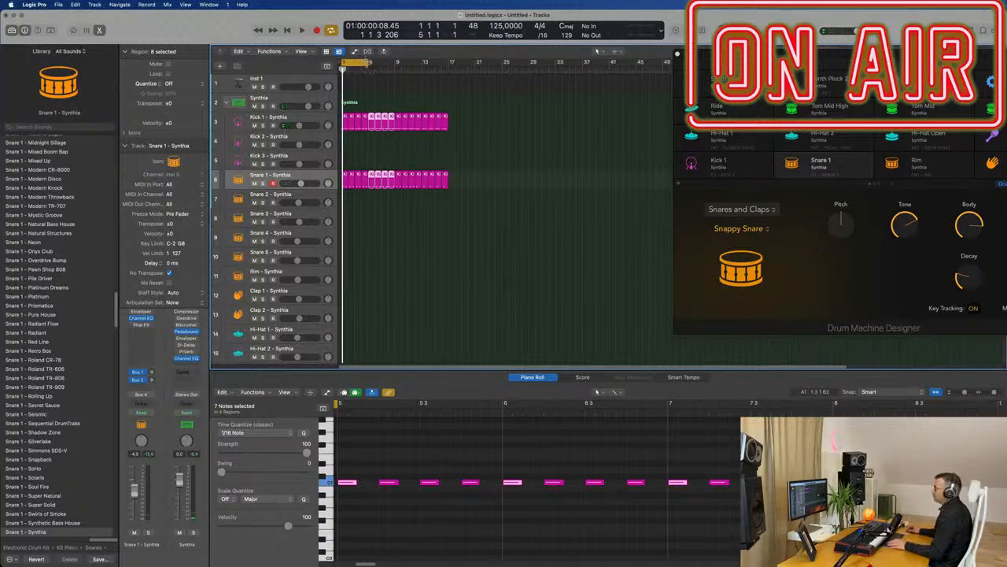
drag(344, 61, 448, 82)
key(space)
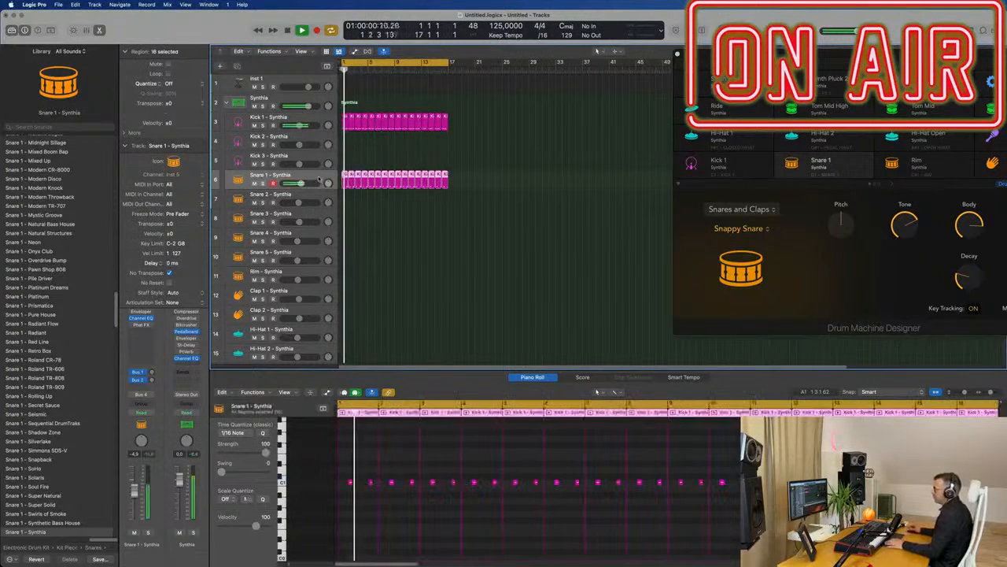
Try out the Snare 1 track's Bus 2 delay send during playback and reposition the Drum Machine Designer window to expose the snare's synth controls.
key(super+a)
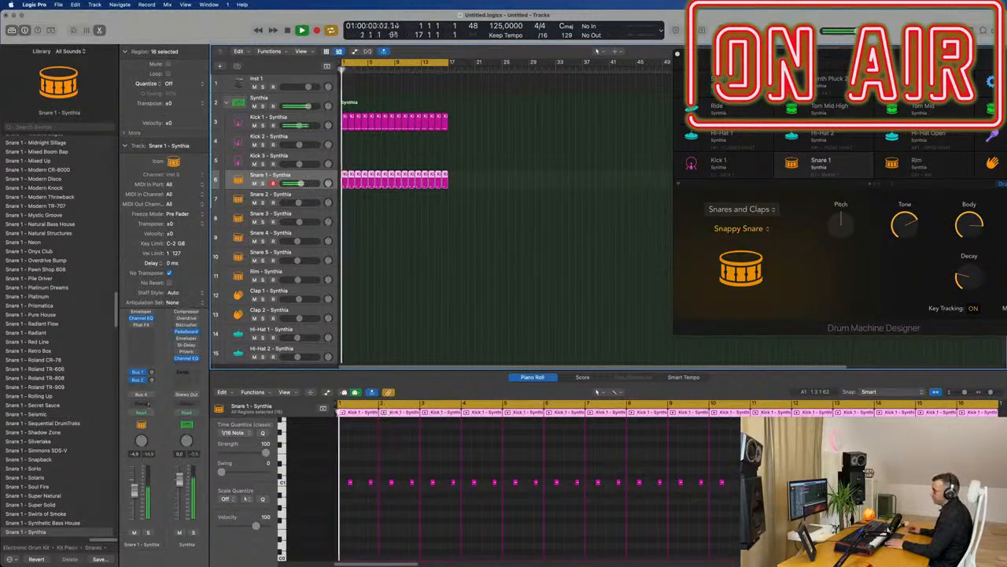
drag(151, 380, 152, 362)
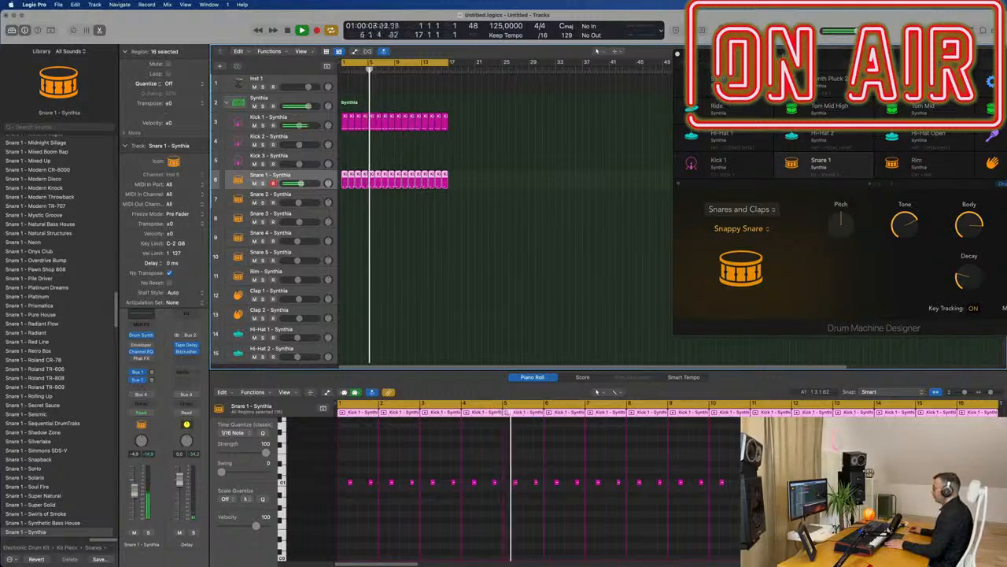
drag(781, 56, 558, 45)
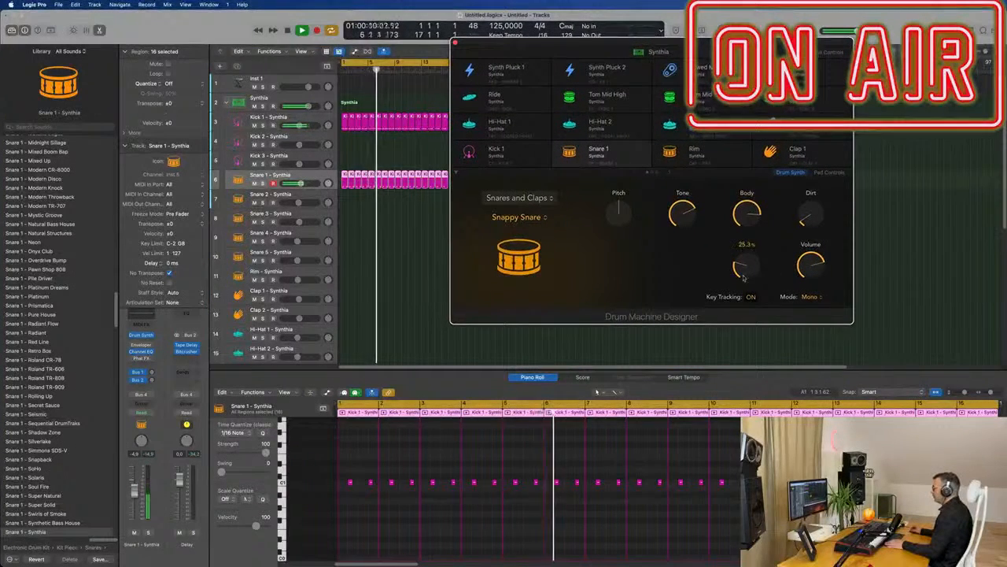
drag(752, 226, 840, 246)
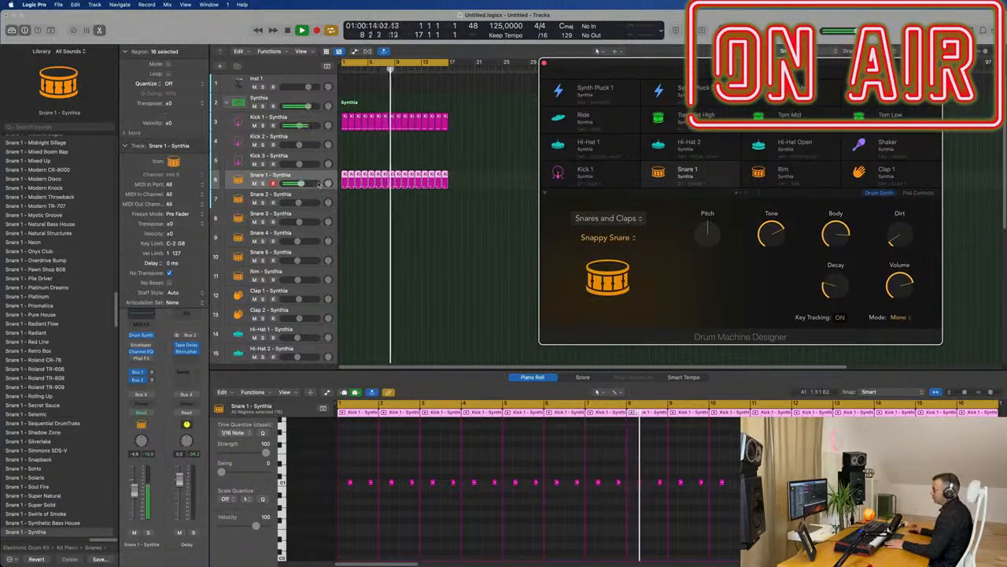
Set the Snare 1 track's automation mode to Touch, record movements of the Decay knob during playback, and stop.
click(144, 412)
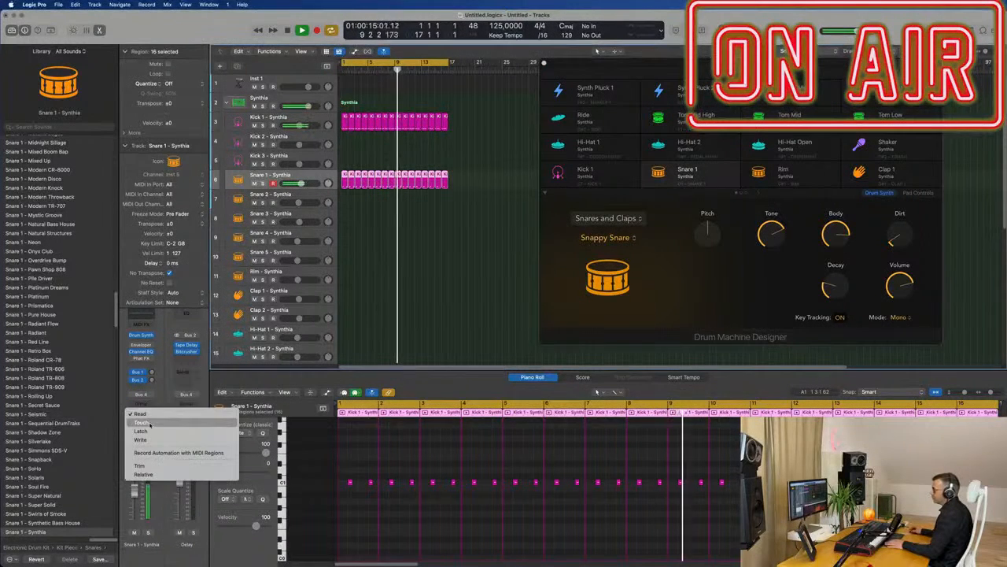
click(142, 423)
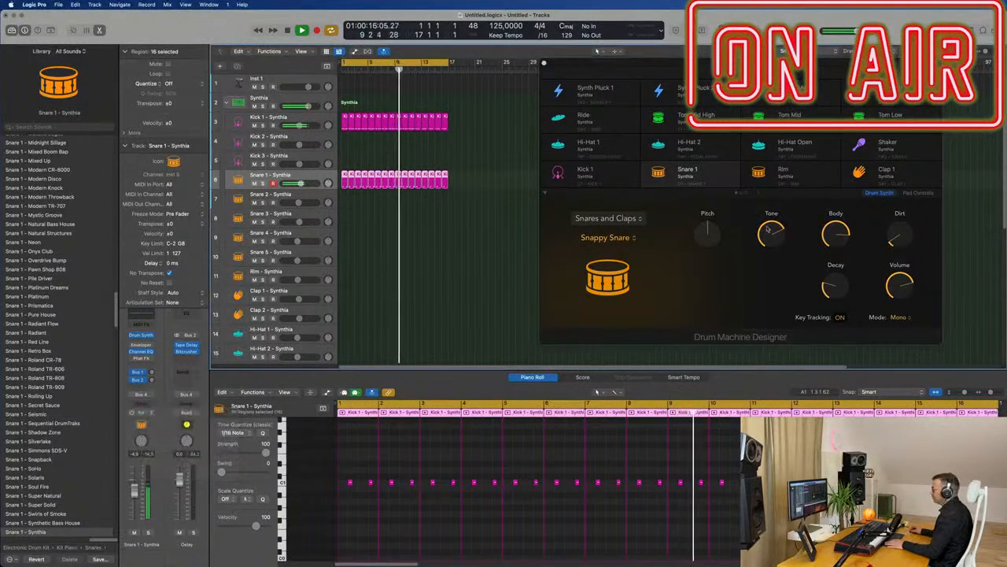
click(839, 286)
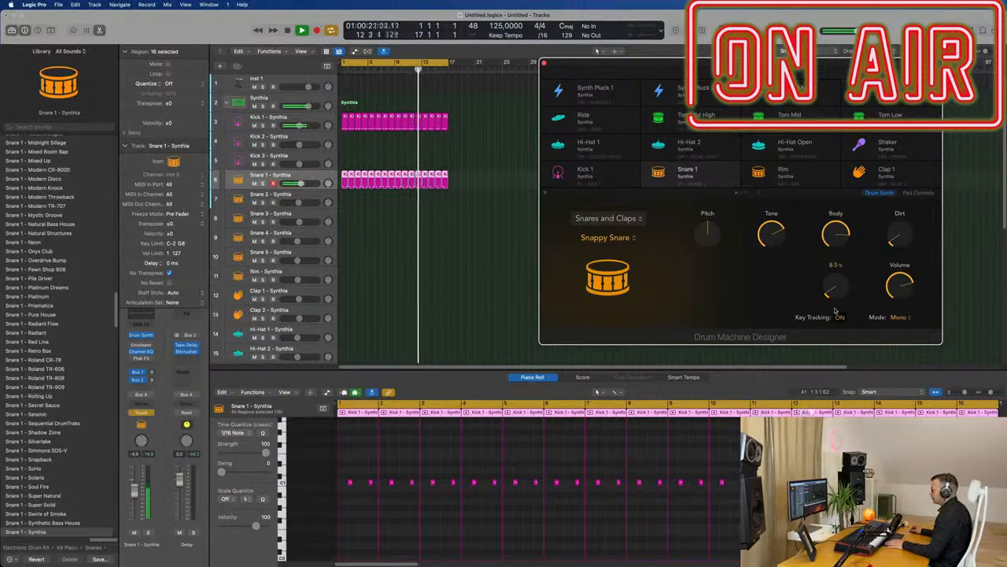
drag(836, 311, 860, 221)
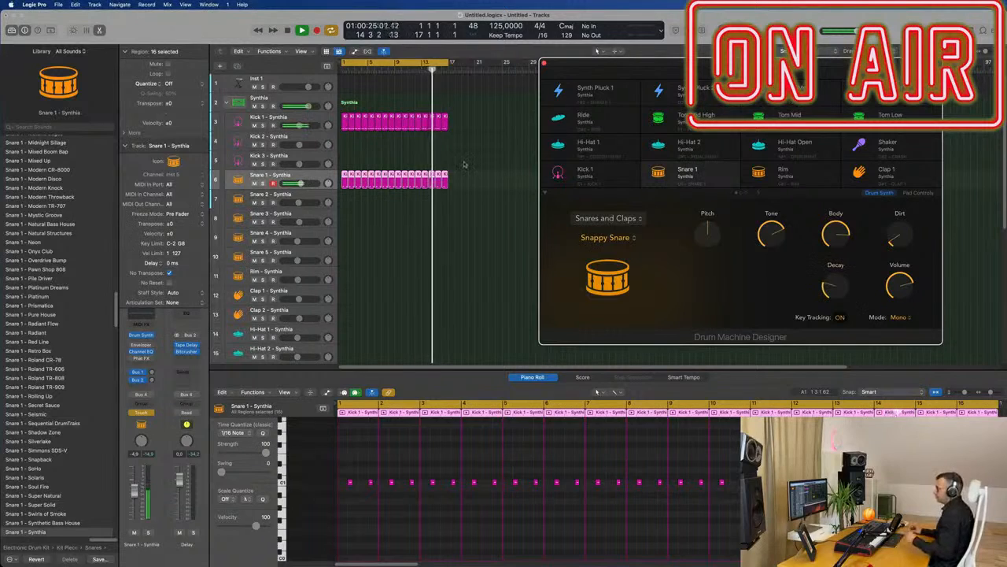
key(Return)
key(space)
Show track automation and display the Drum Synth Decay parameter in the Snare 1 lane, keeping the lane clear of the plug-in window.
click(313, 176)
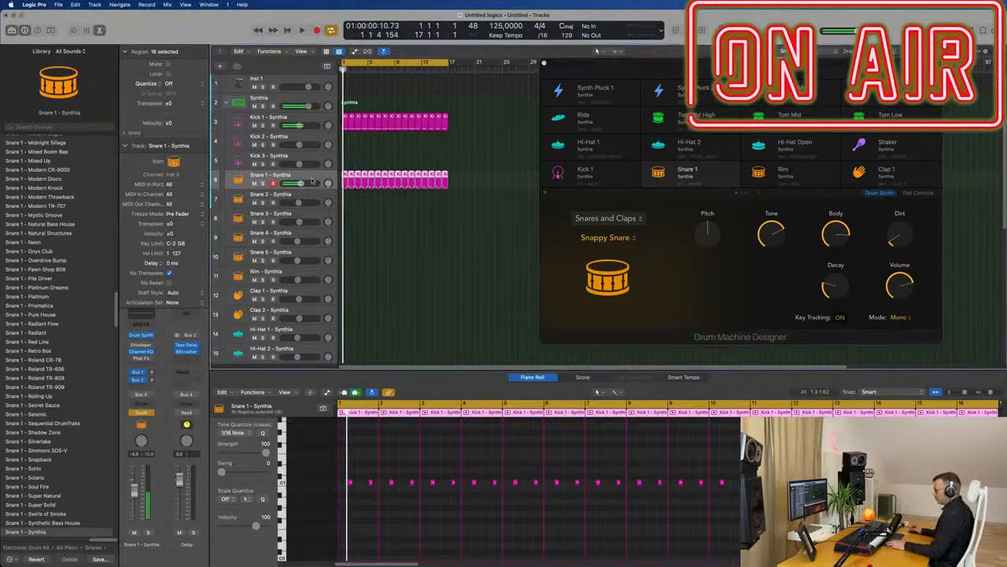
key(a)
click(286, 197)
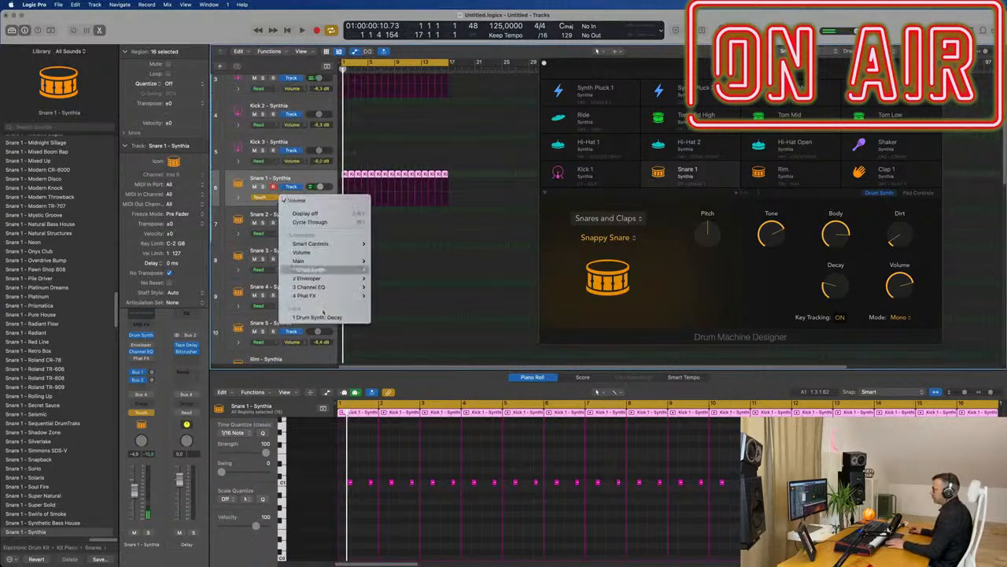
click(335, 317)
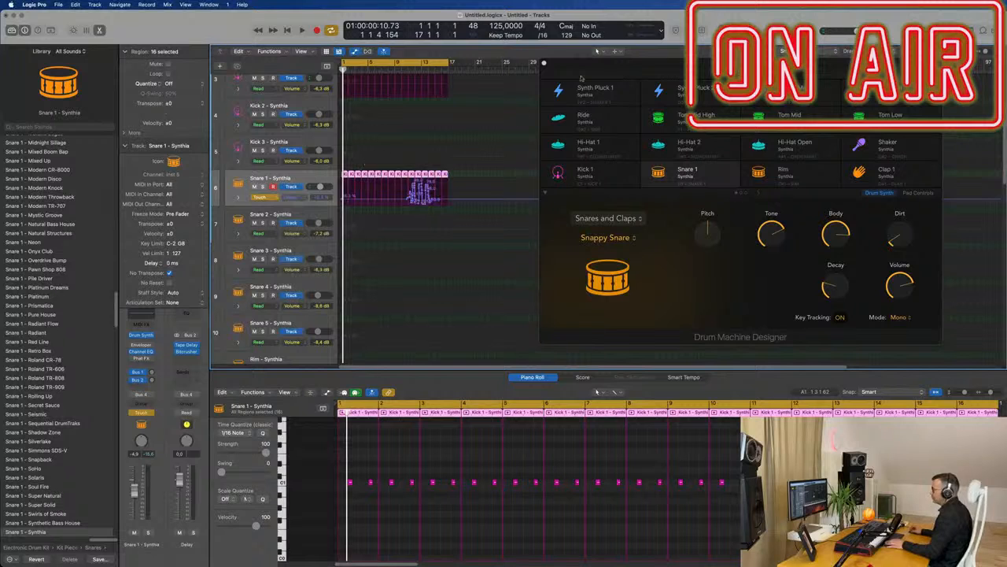
drag(594, 65, 694, 72)
key(super+Right)
key(super+Right)
key(super+Right)
key(super+Right)
key(super+Right)
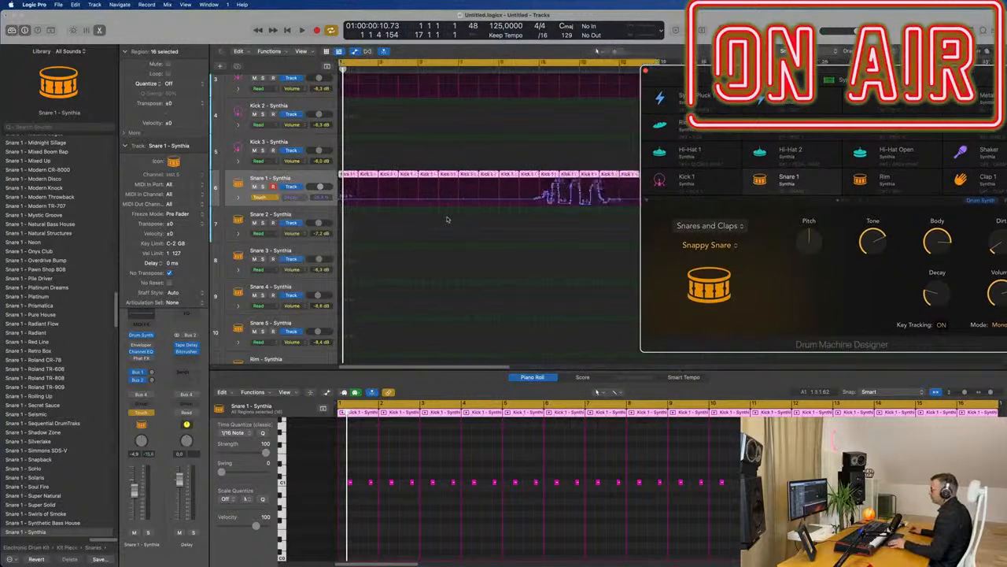
key(super+Left)
Redraw the Snare 1 Decay automation as a ramp up to 82.8% across bar 2, and set the track's automation mode to Read.
drag(603, 201, 330, 192)
key(space)
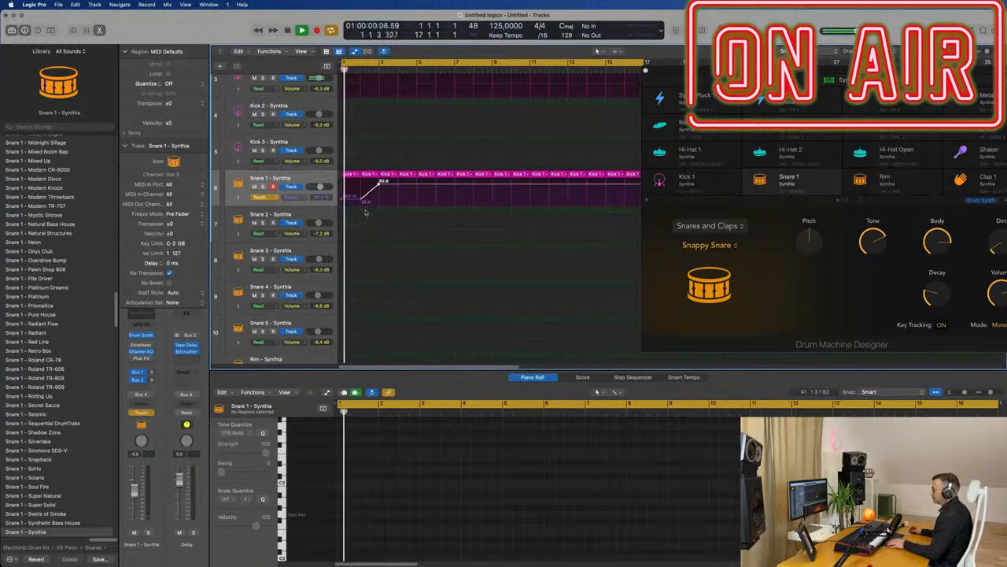
click(259, 197)
click(263, 189)
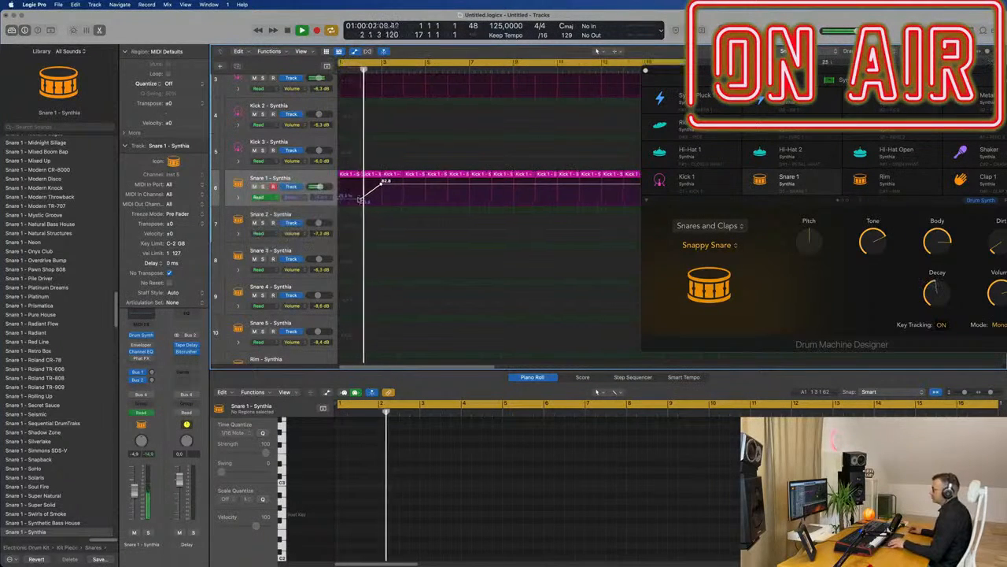
key(super+Left)
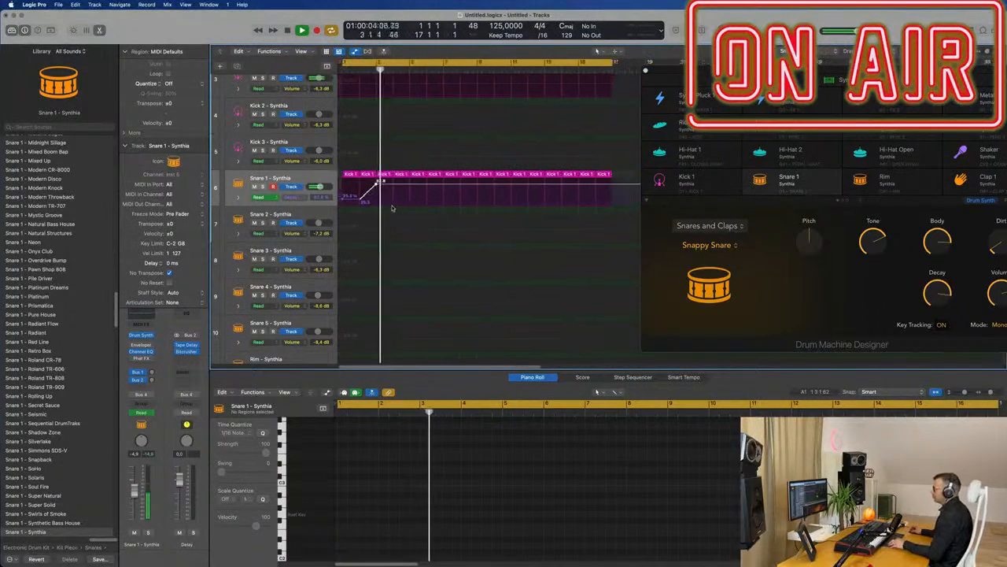
Delete all Snare 1 regions from bar 3 onward, keeping the first two, and stop playback.
key(super+space)
key(Escape)
drag(622, 176, 385, 181)
key(Delete)
key(space)
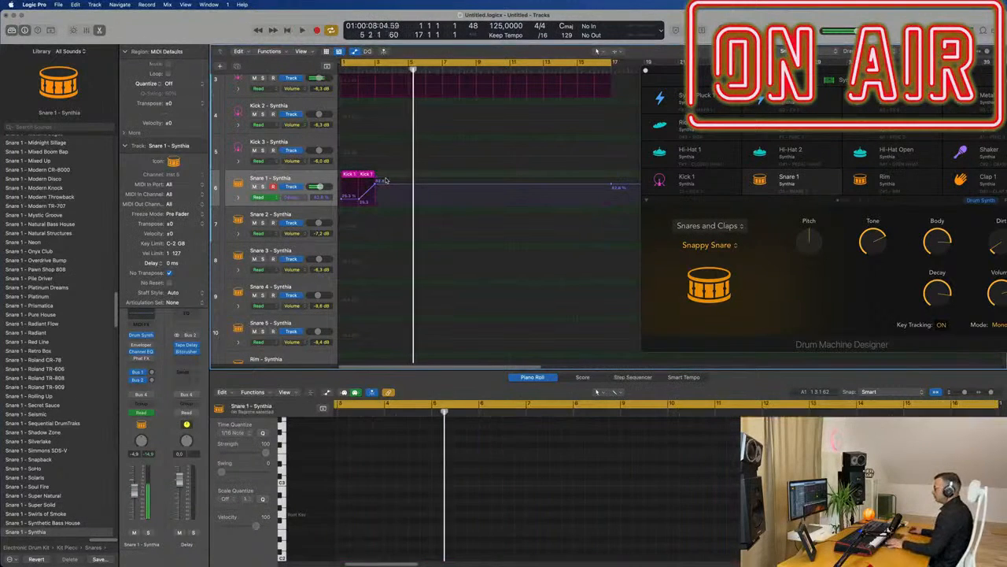
Repeat the two remaining Snare 1 regions with their Decay automation until they fill all 16 bars.
click(346, 177)
key(super+r)
key(super+r)
key(super+r)
key(super+r)
key(super+r)
key(super+r)
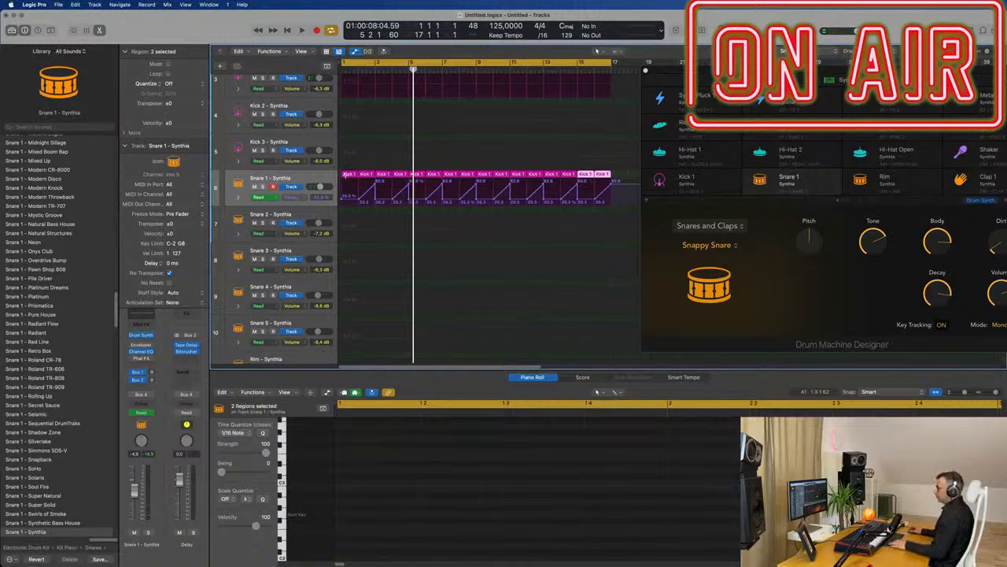
Select all regions in the arrangement and name them by their tracks.
key(super+a)
right_click(381, 177)
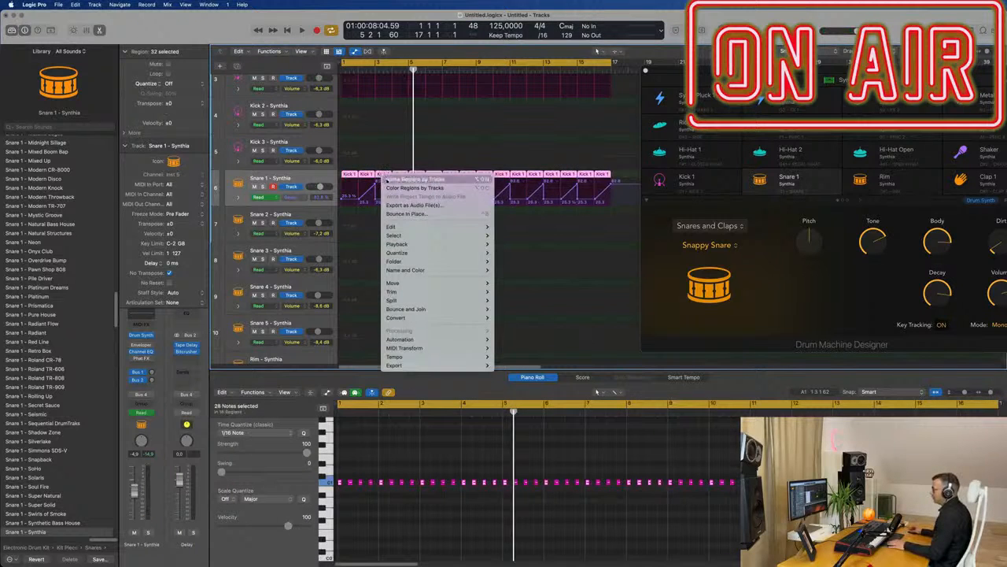
click(387, 180)
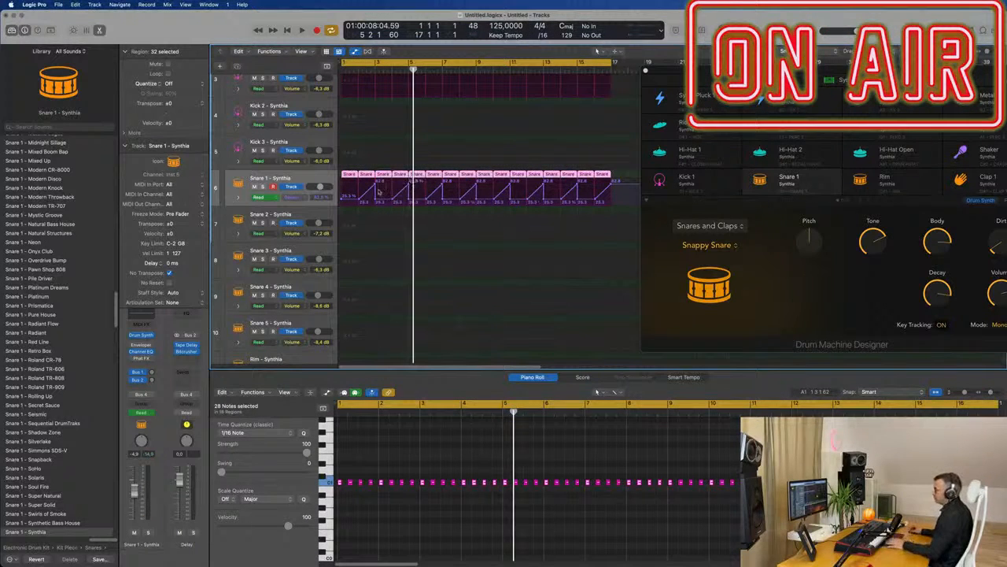
Play the beat to audition the snare's Decay automation with the plug-in's Decay knob in view, and stop.
key(space)
drag(796, 73, 672, 59)
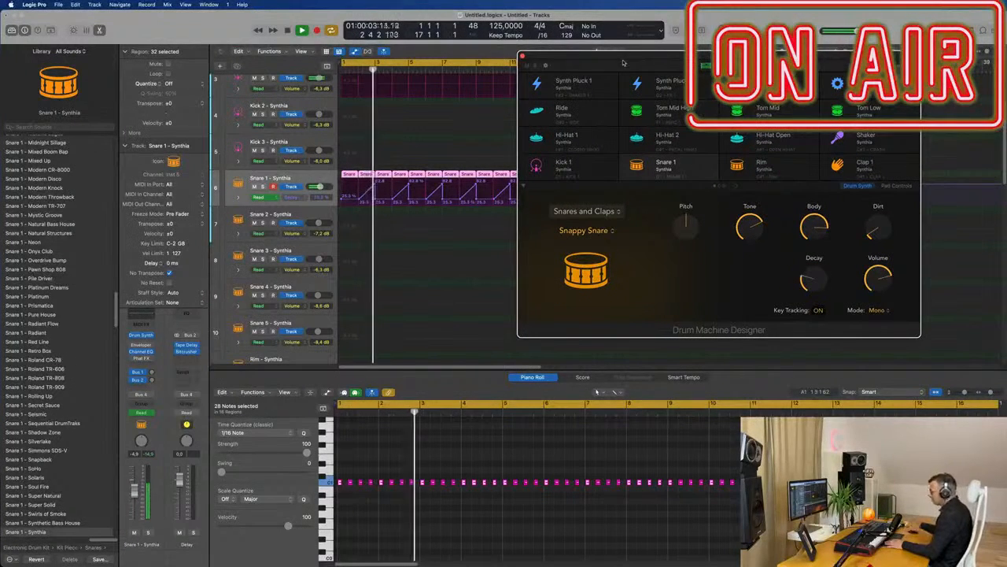
drag(623, 63, 630, 95)
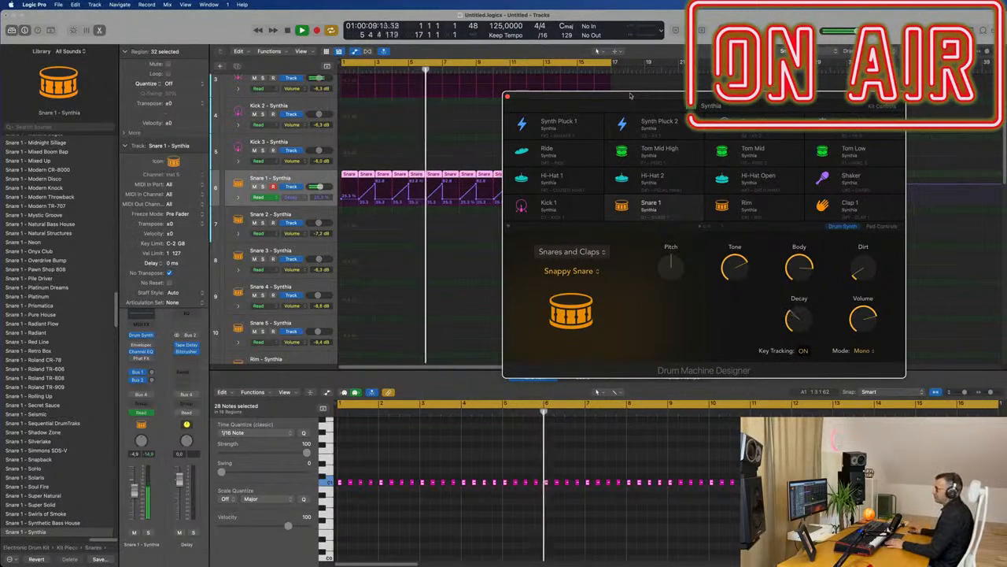
click(310, 176)
key(space)
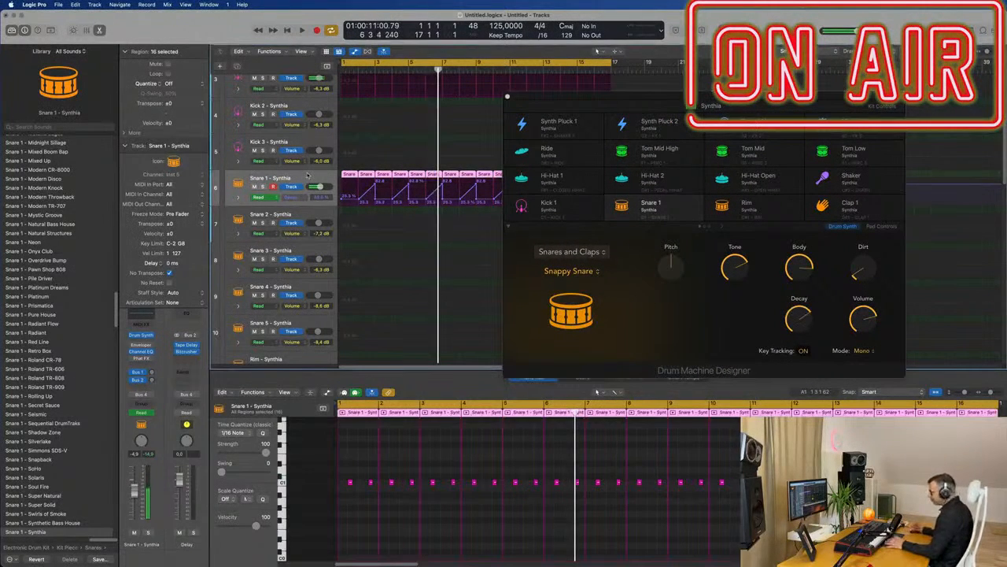
Set the Snare 1 track to Touch and record a rising Bus 2 delay send automation from bar 1.
click(149, 413)
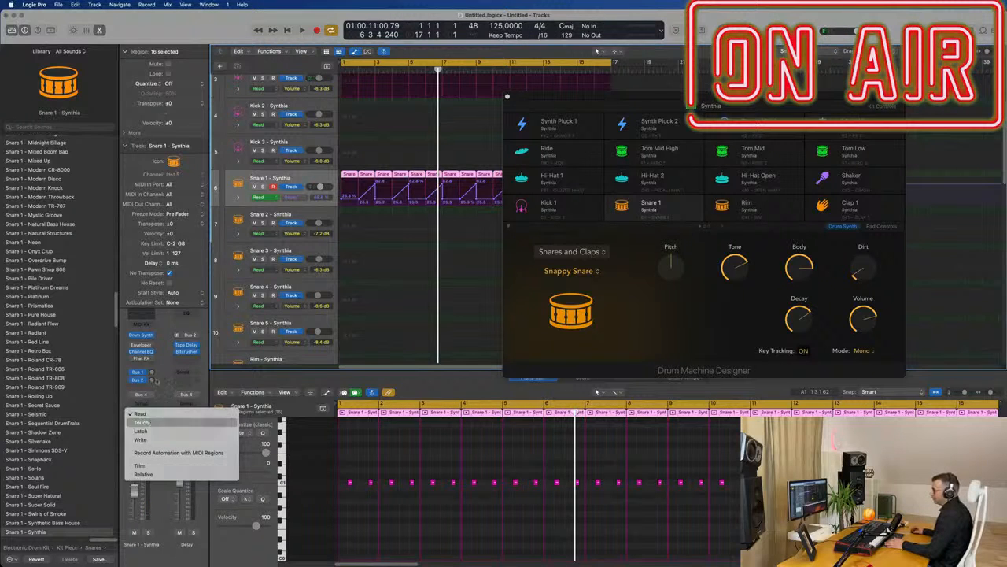
key(Return)
key(space)
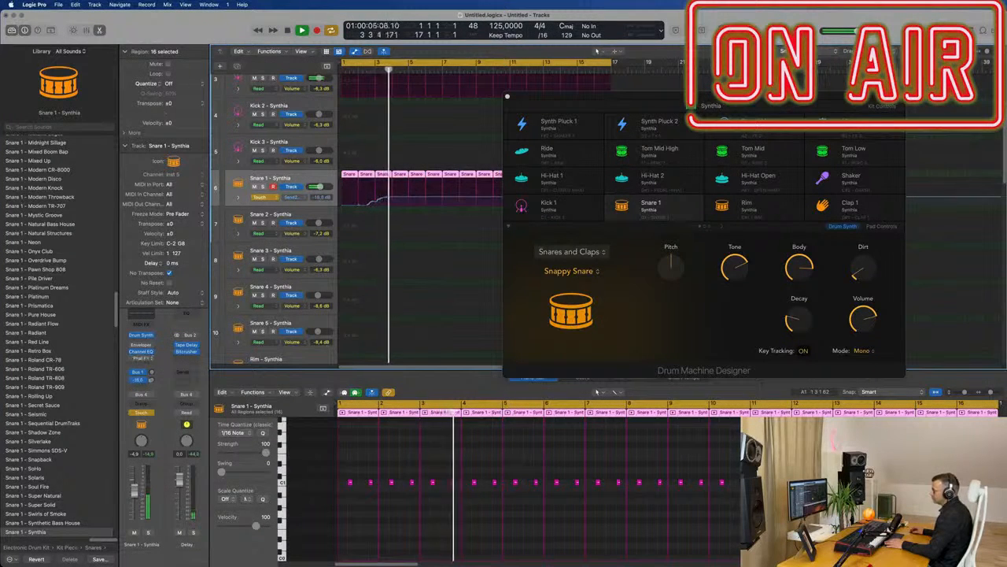
key(space)
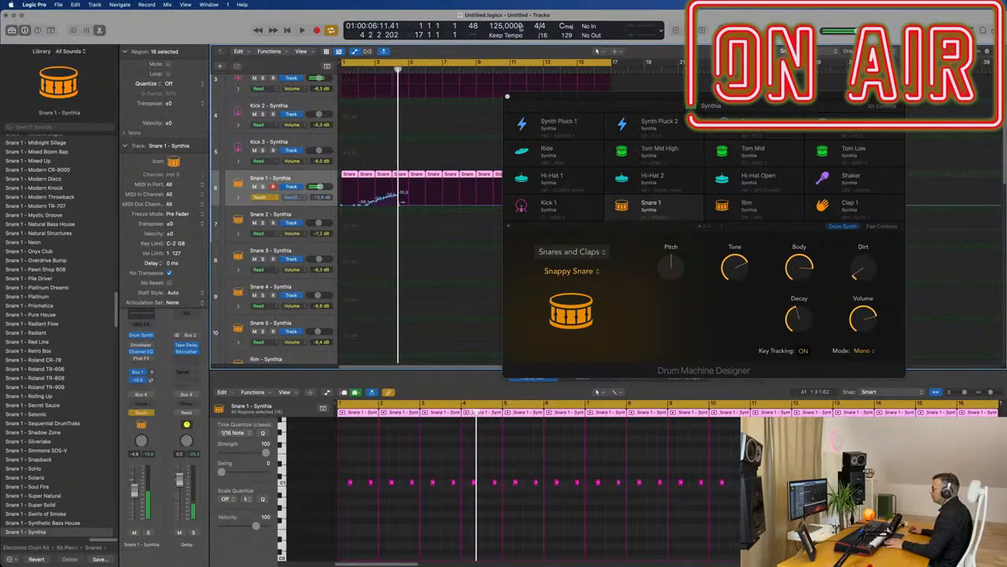
Draw the Snare 1 delay send automation rising from -∞ to -3.3 dB over bars 1 to 4, dropping back to -∞, and switch to Read.
click(507, 98)
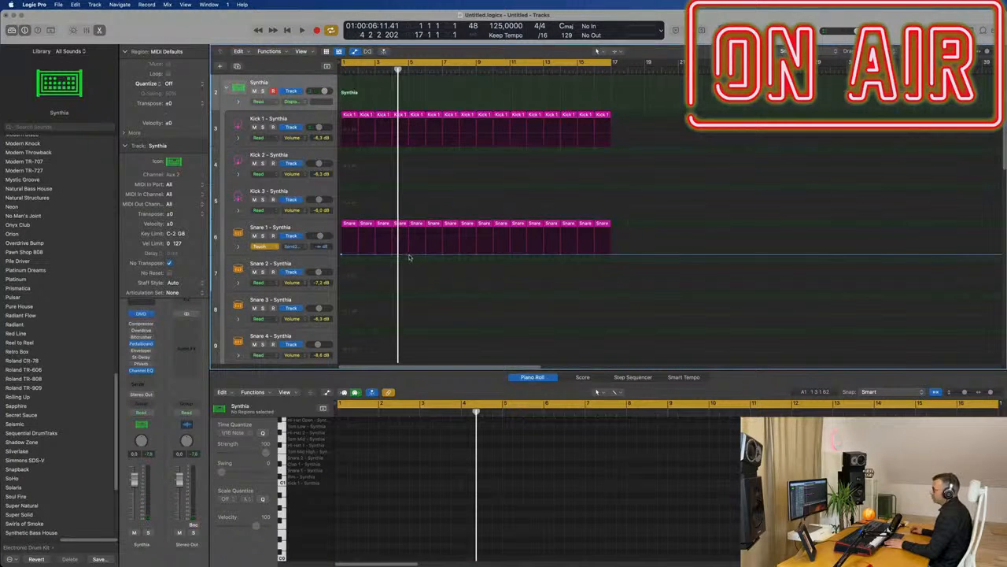
drag(409, 255, 409, 241)
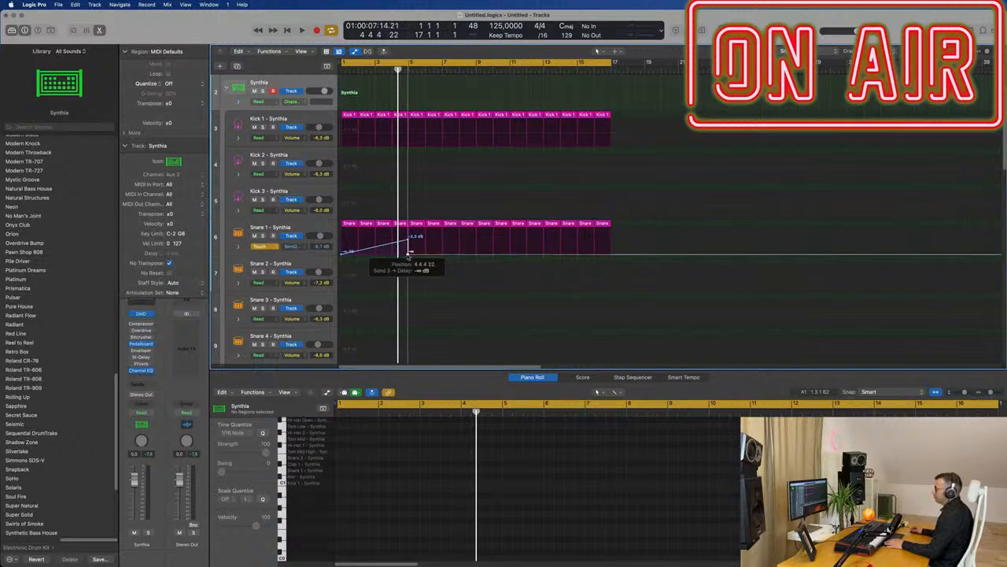
key(space)
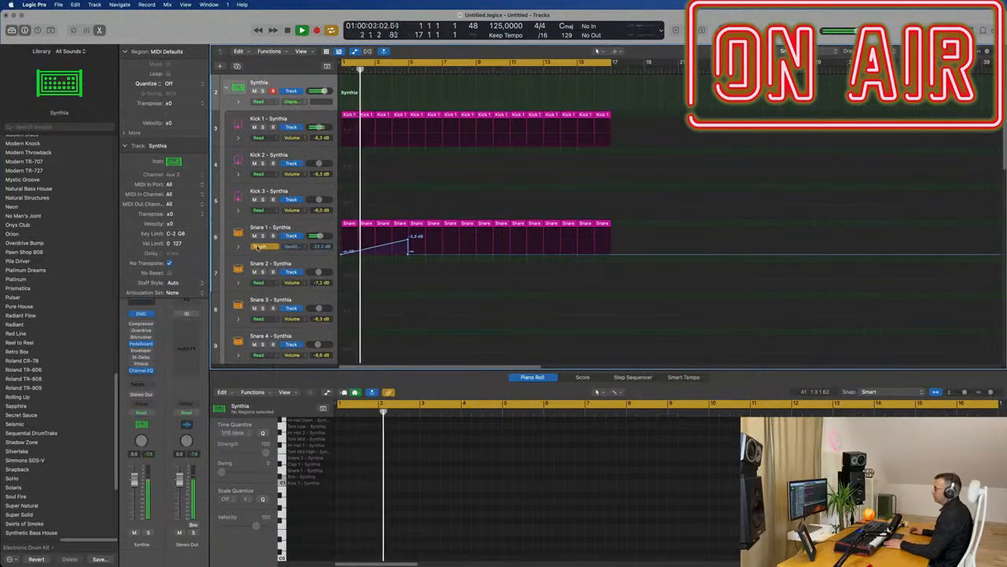
click(259, 247)
click(264, 236)
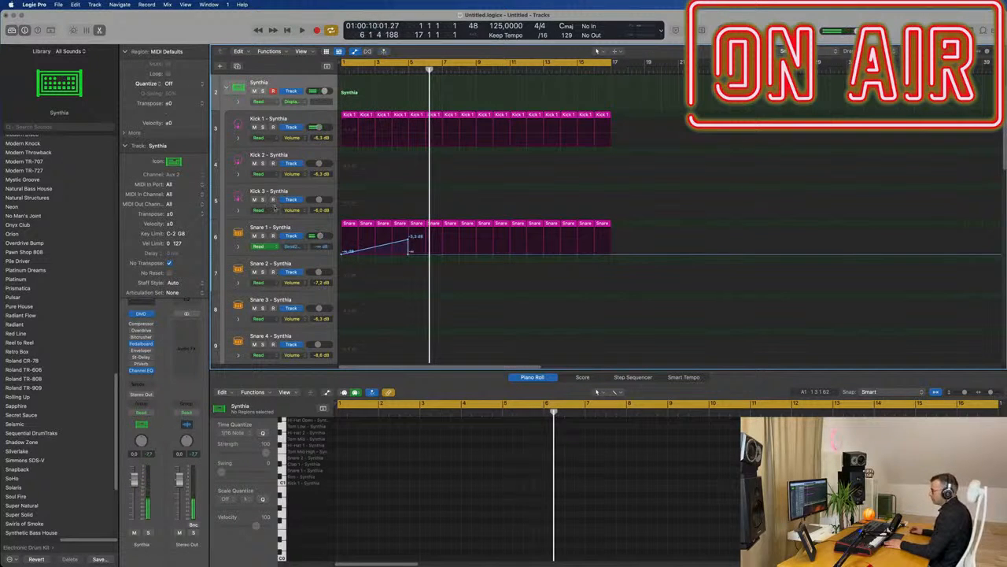
Check the Snare 1 track's Bus 2 Delay send options, and play the beat from the start.
click(307, 226)
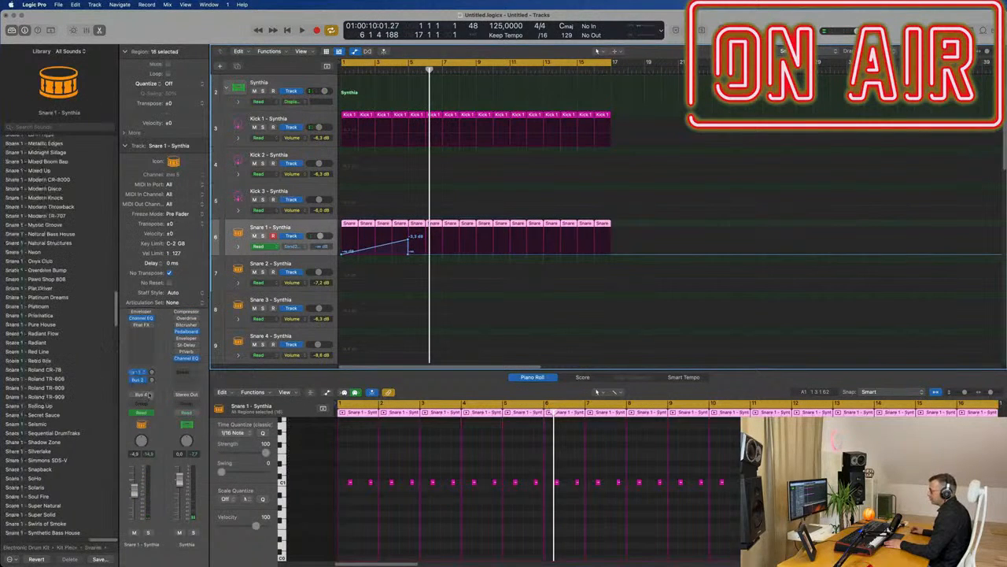
click(139, 380)
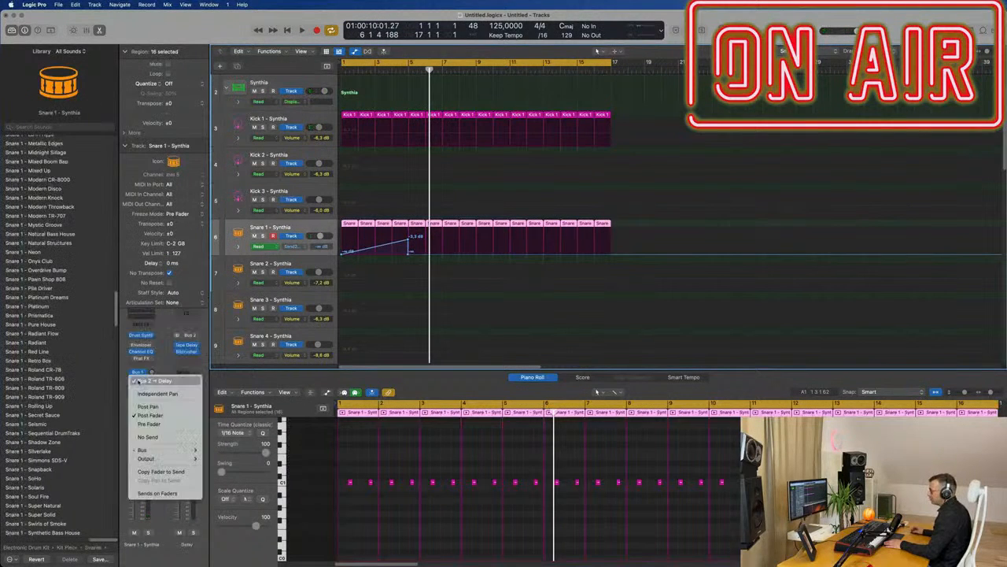
click(185, 322)
key(Return)
key(space)
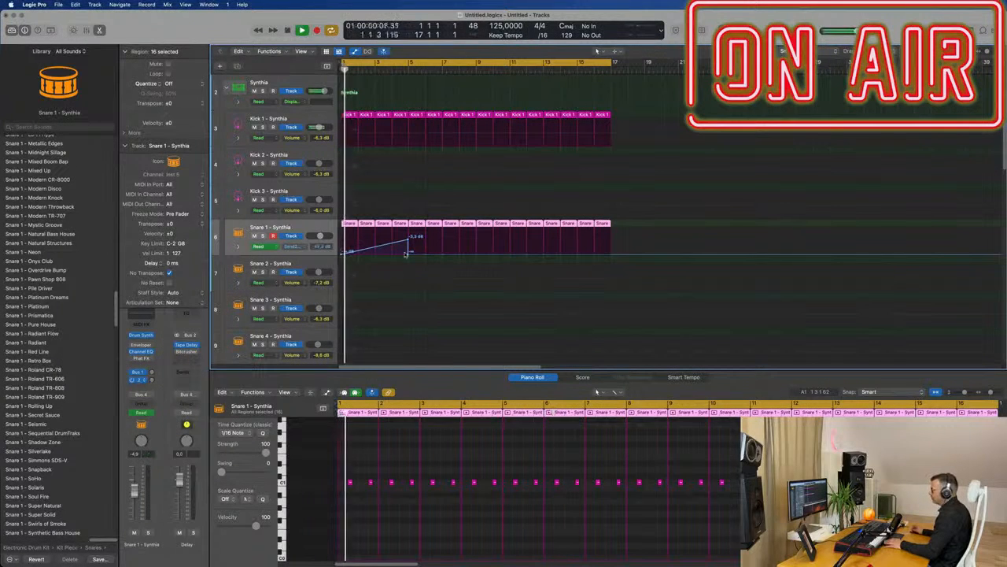
Replace the Snare 1 regions after bar 4 with three repeats of the first four, including their delay send automation, and play the beat.
drag(627, 221, 420, 226)
key(Delete)
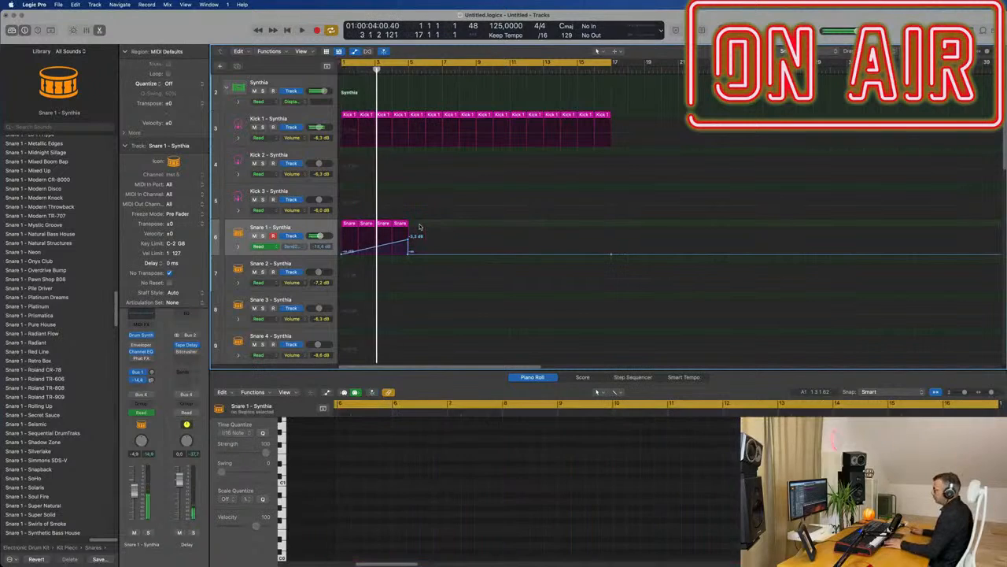
click(323, 223)
key(super+r)
key(super+r)
key(super+r)
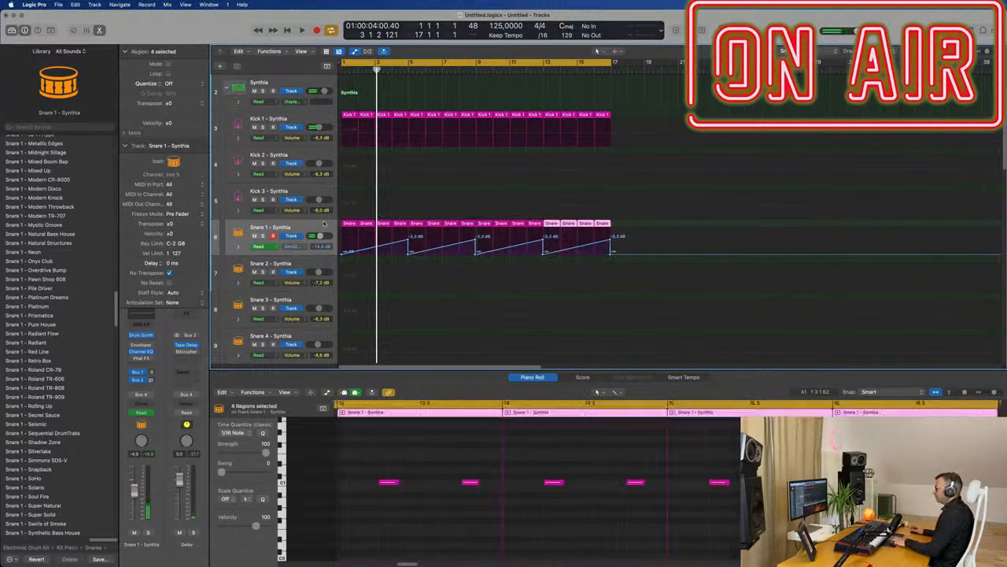
key(space)
click(307, 228)
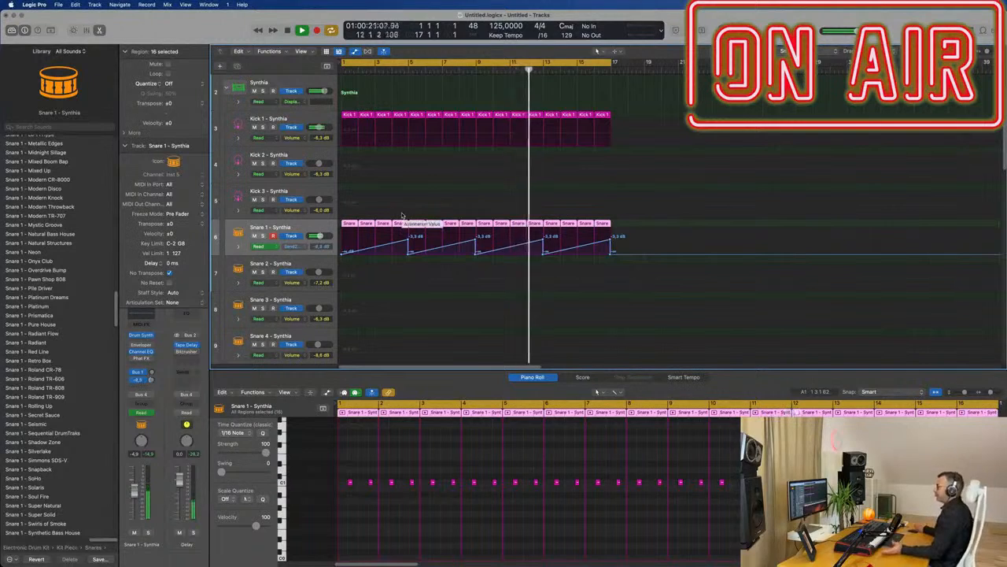
Hide the track automation lanes so only the regions show in the arrangement.
key(super+Left)
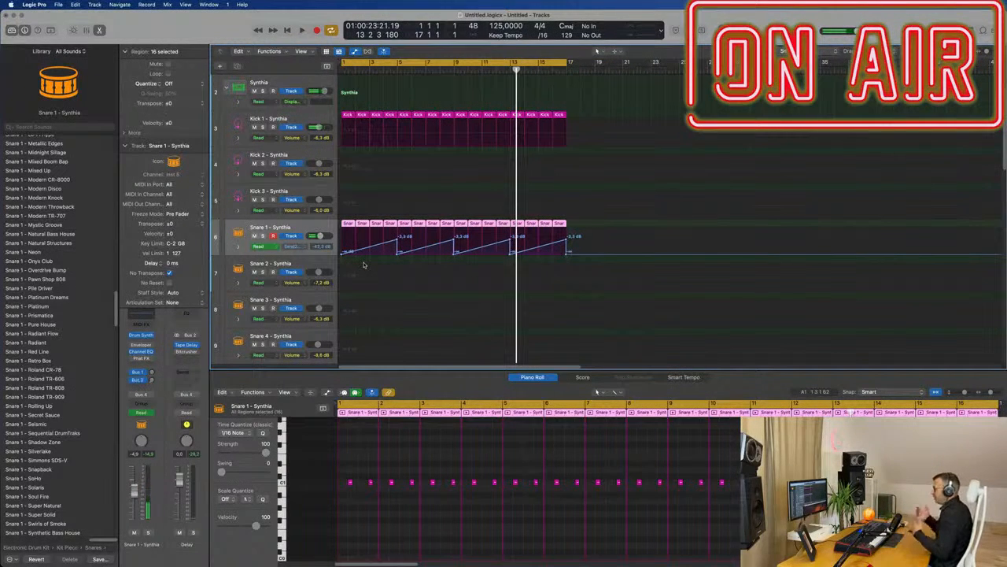
scroll(355, 274, down, 3)
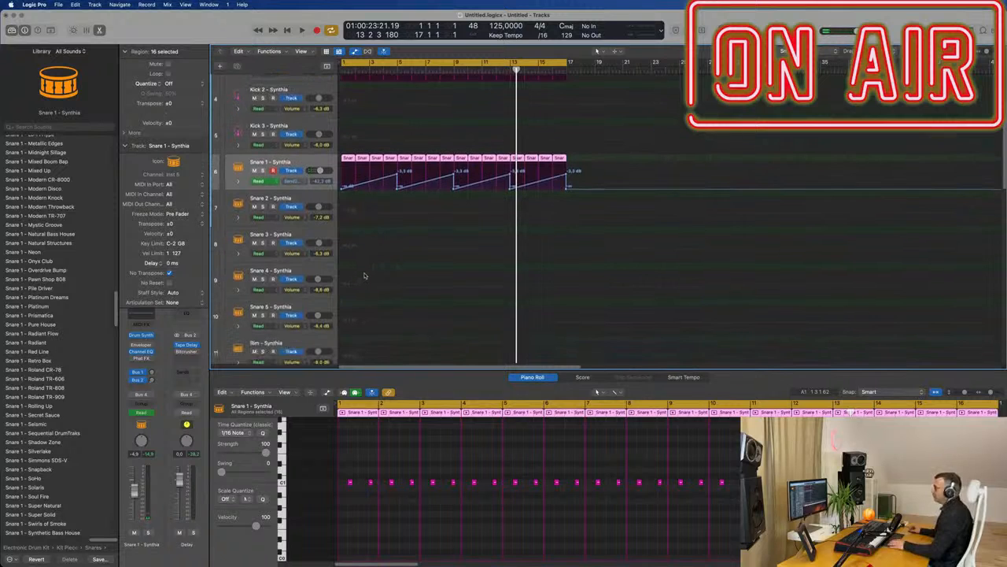
key(a)
scroll(364, 274, down, 3)
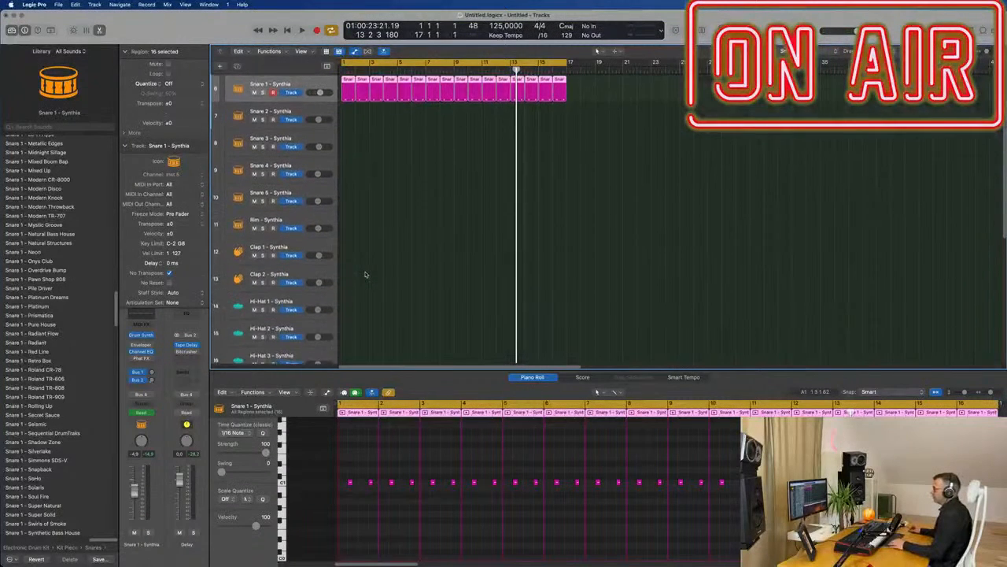
scroll(364, 147, up, 3)
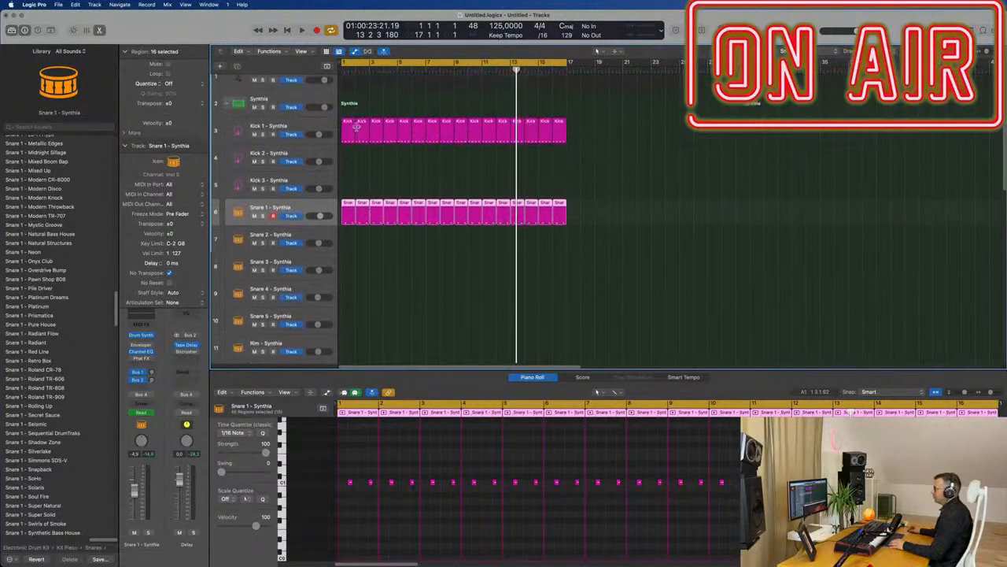
Copy the first Kick 1 region to bar 1 of the Hi-Hat 1 track.
click(350, 125)
drag(349, 125, 359, 265)
scroll(402, 196, down, 5)
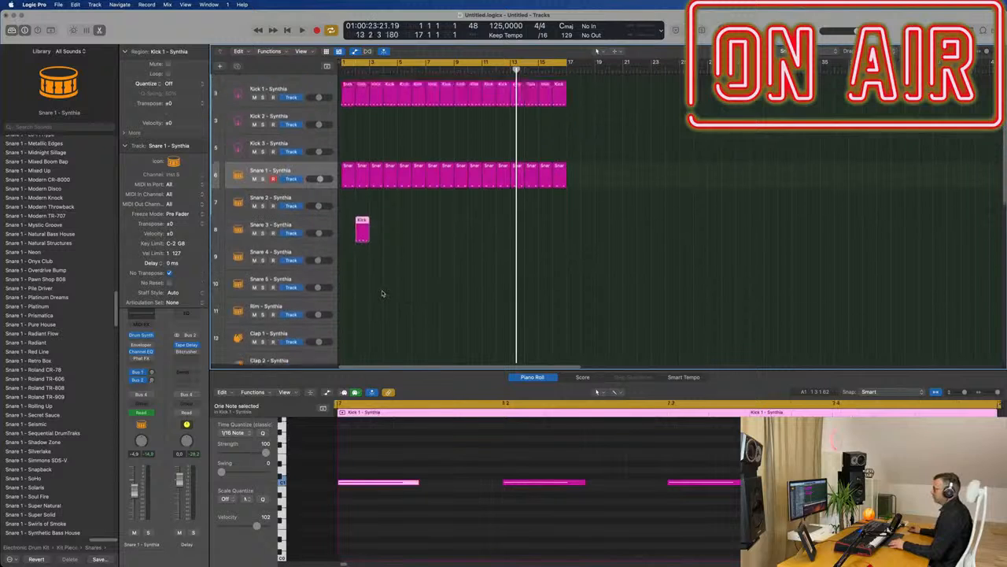
drag(362, 118, 343, 290)
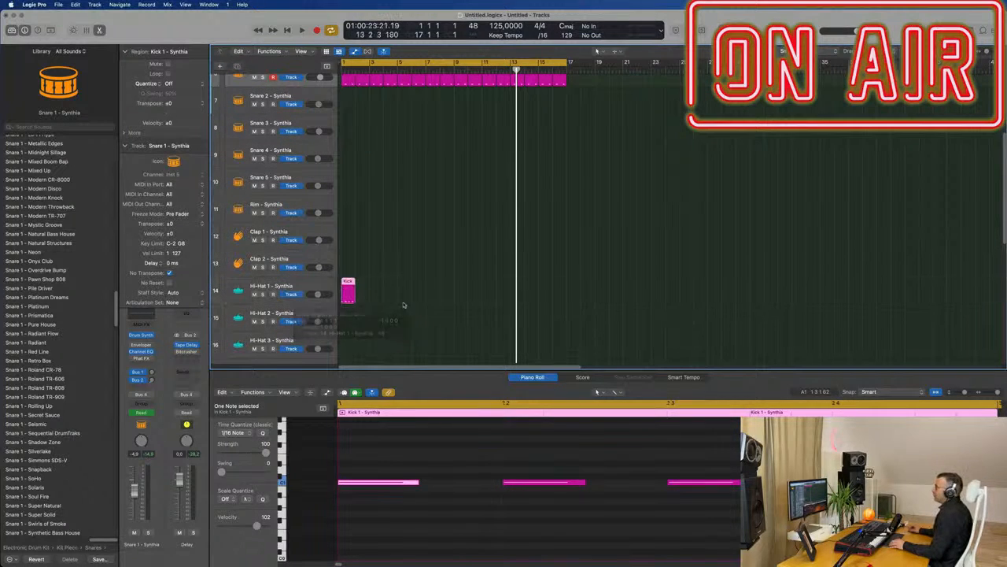
Shorten the four notes in the Hi-Hat 1 region to about a sixteenth, move them onto the offbeats and audition the result.
scroll(404, 502, down, 2)
drag(385, 457, 782, 533)
drag(776, 482, 754, 482)
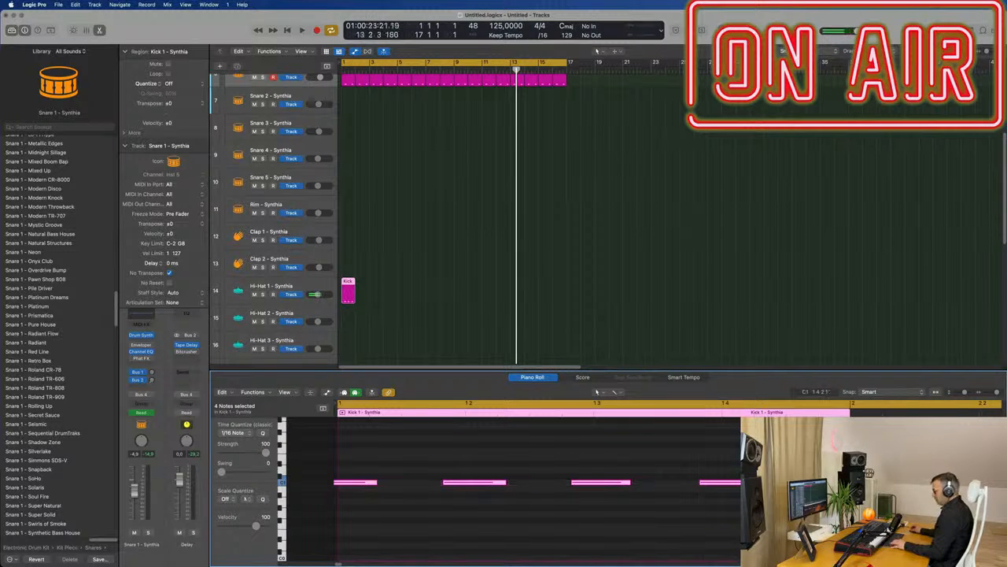
drag(399, 481, 422, 484)
key(space)
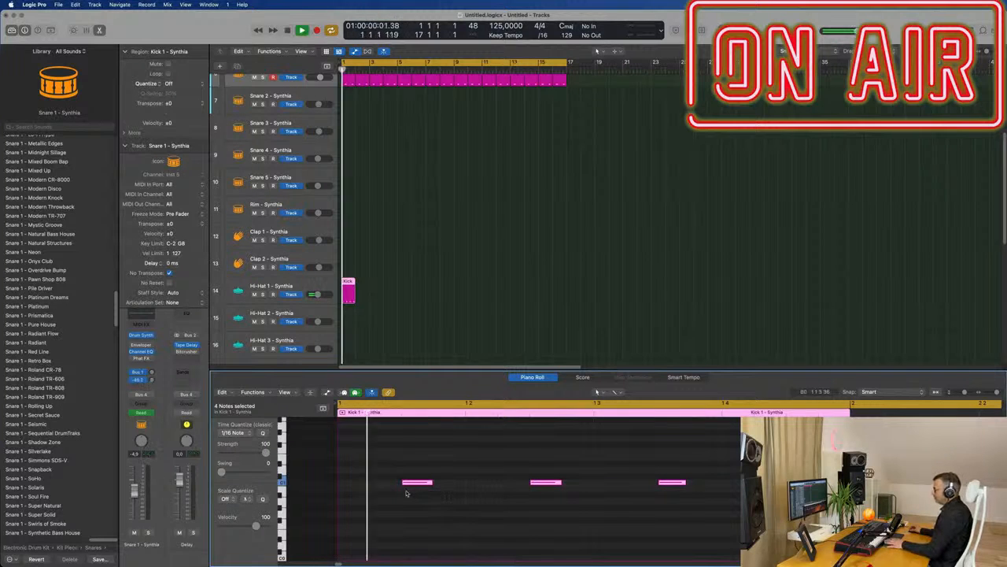
key(space)
Repeat the Hi-Hat 1 region until it fills all 16 bars of the loop.
drag(416, 293, 299, 301)
key(super+r)
key(super+r)
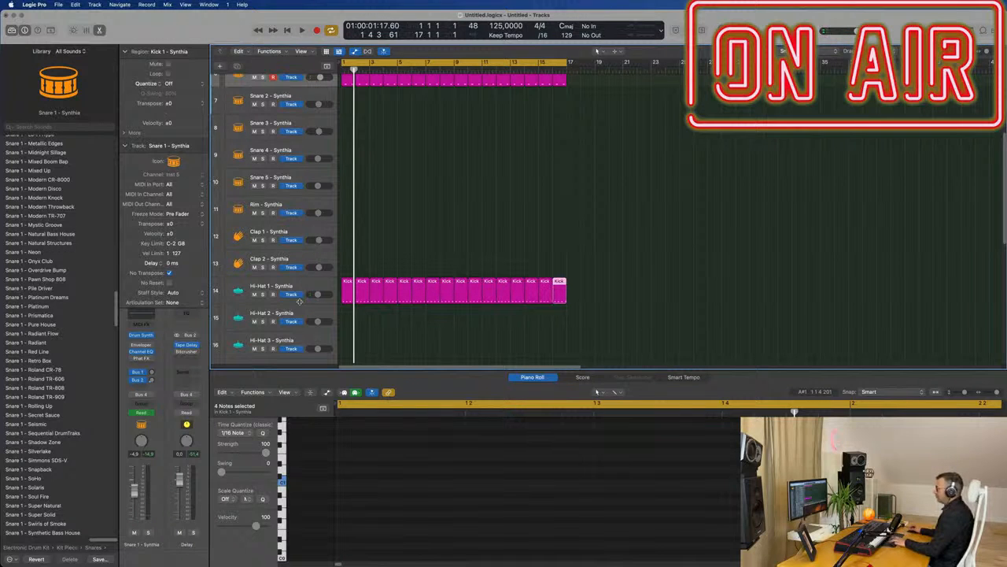
Name all the regions after their tracks, and play the beat.
key(super+a)
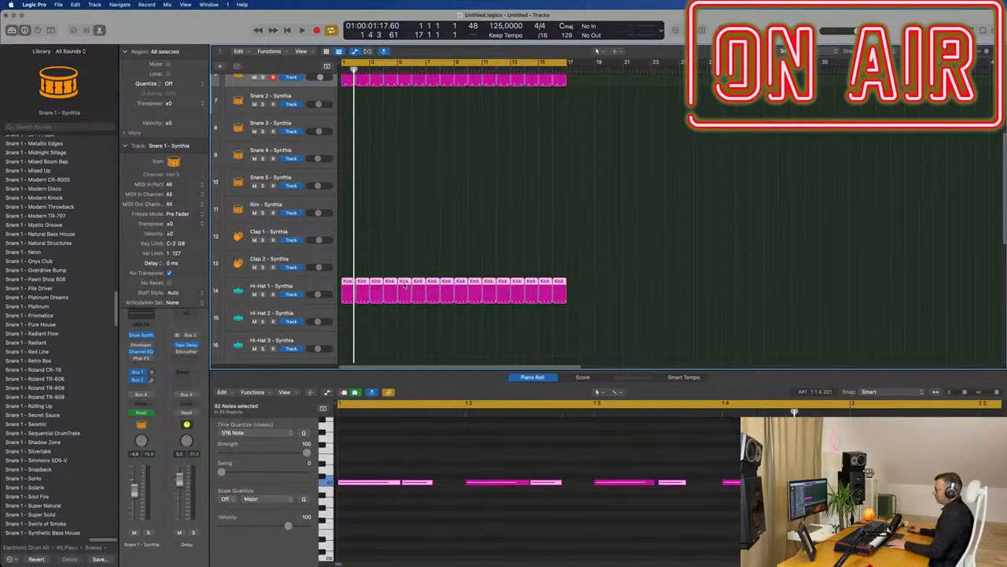
right_click(406, 288)
click(421, 311)
key(space)
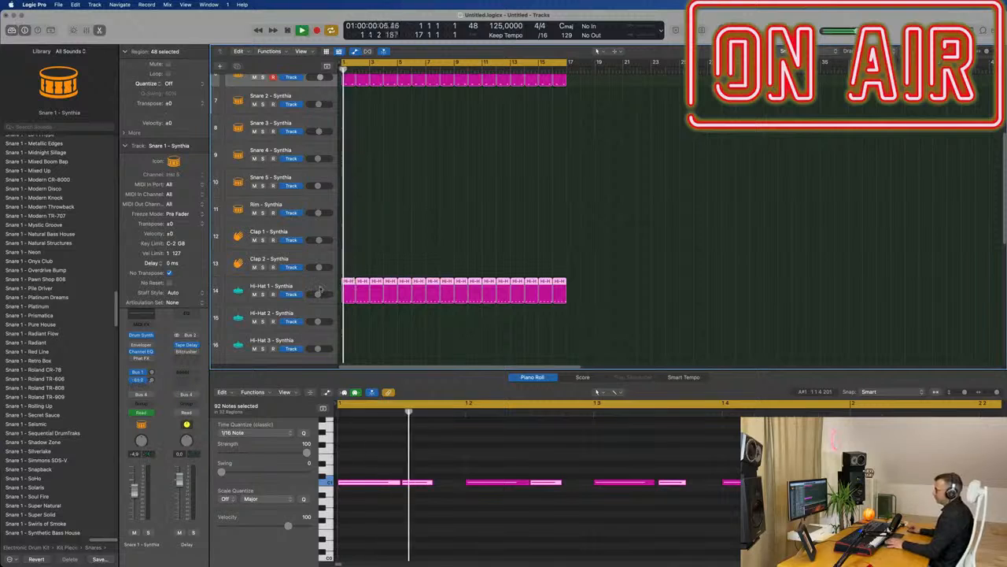
Raise the Hi-Hat 1 track's Bus 1 reverb send and Bus 2 delay send while the beat plays.
click(321, 288)
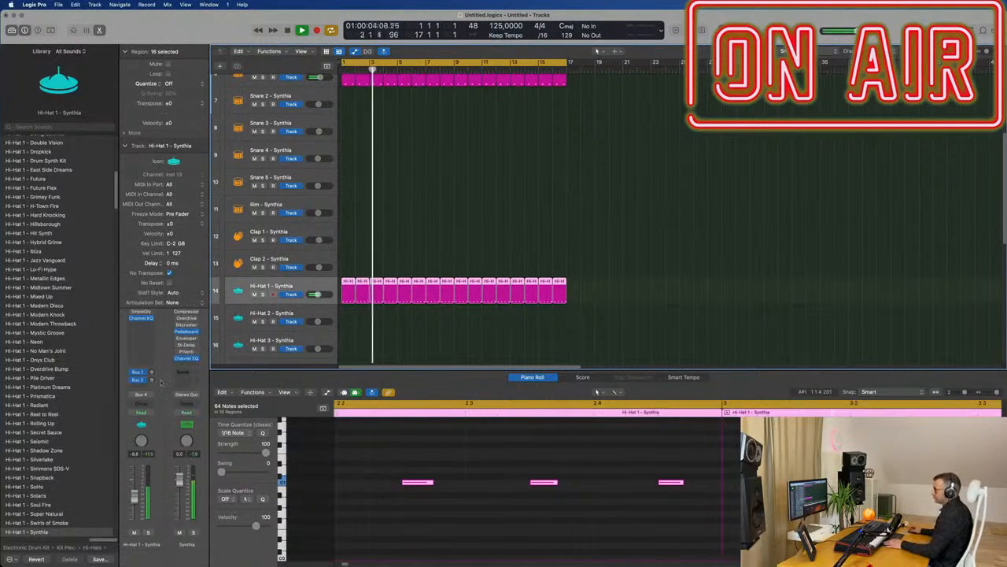
drag(152, 372, 155, 359)
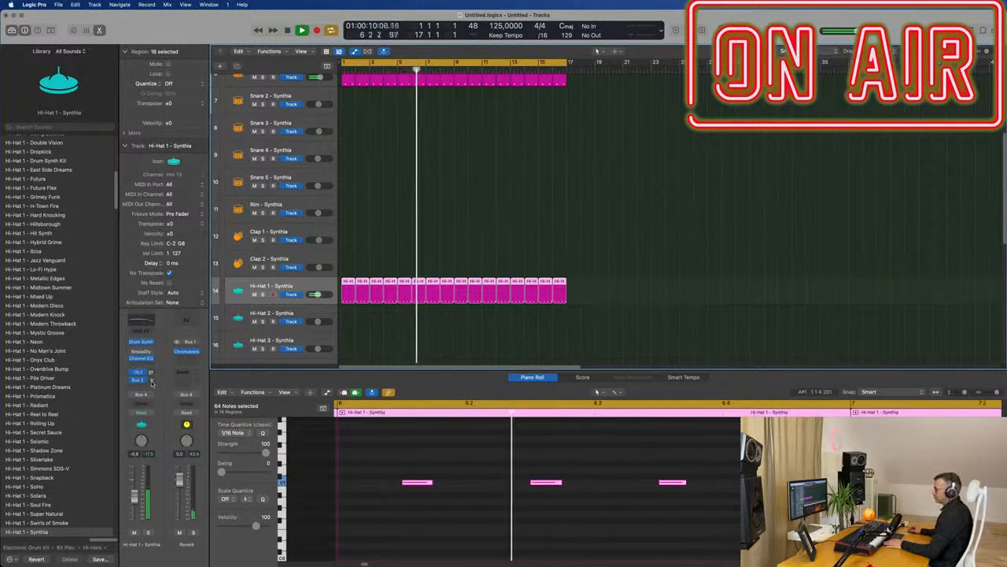
drag(152, 379, 155, 344)
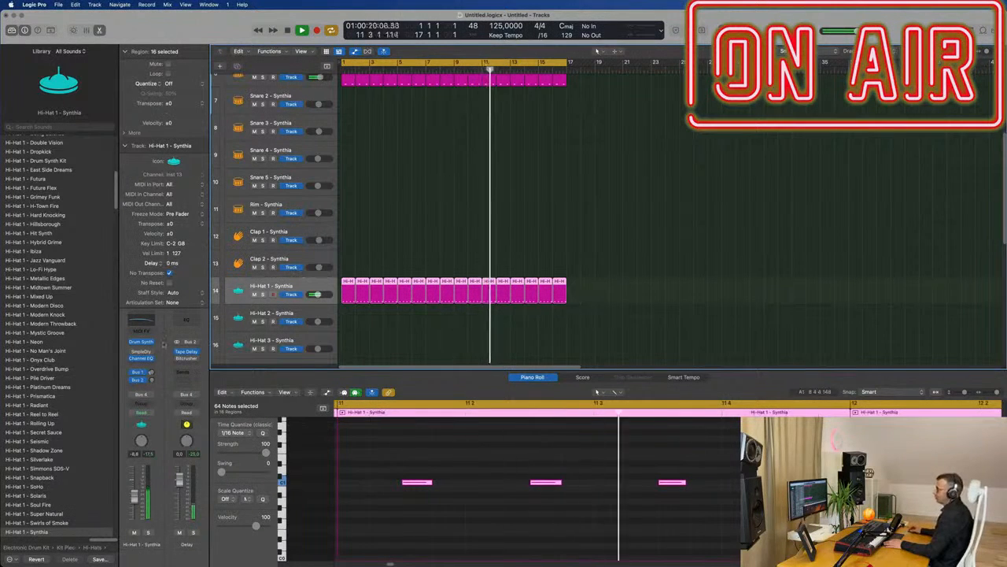
Open the Drum Synth on the Hi-Hat 1 track, turn Dirt down to zero and raise Attack and Decay slightly.
click(141, 341)
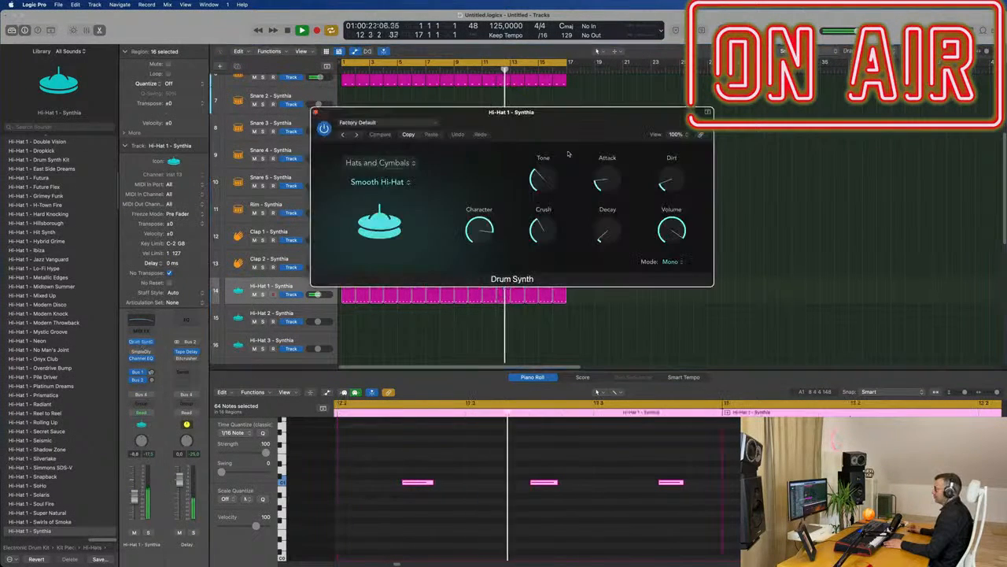
drag(583, 112, 657, 130)
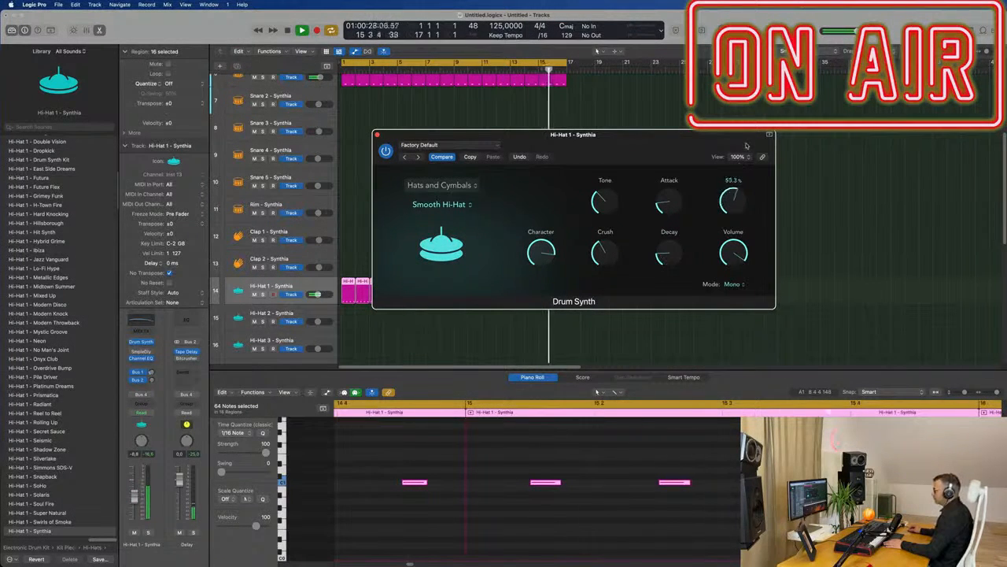
mouse_move(728, 240)
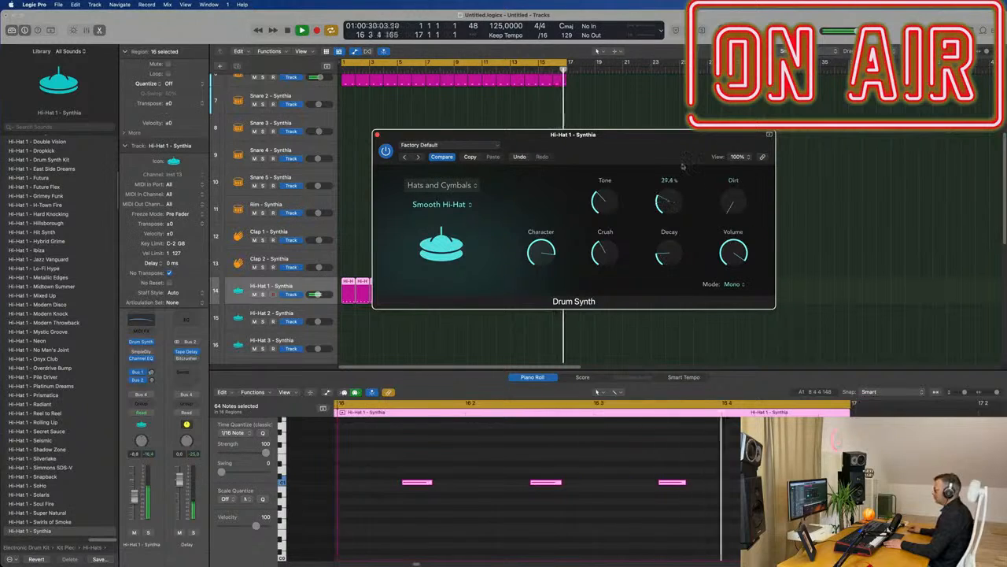
drag(685, 153, 666, 192)
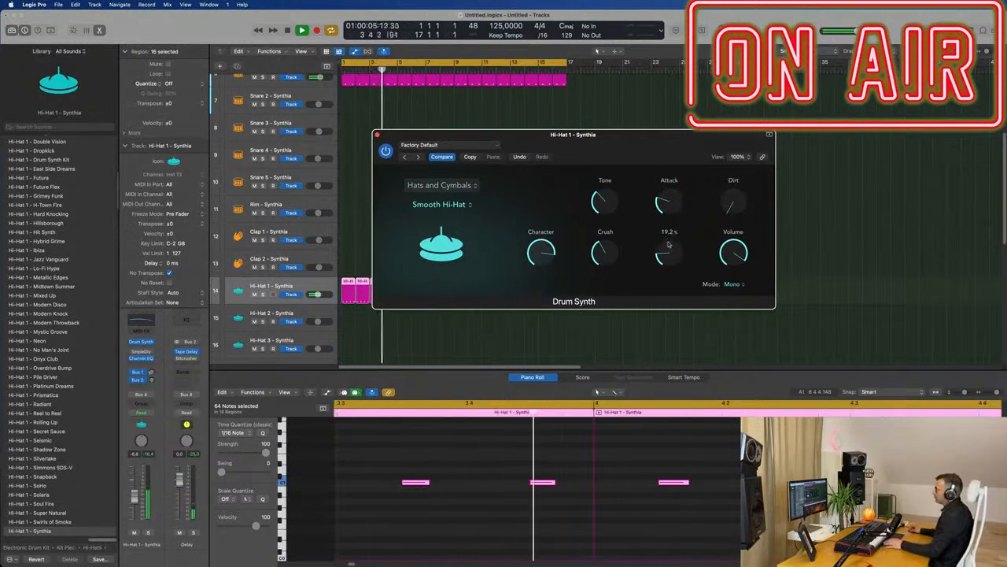
Lower the Hi-Hat 1 Drum Synth's Crush to about 27.5% and Character to about 72.5%, and close the plug-in.
drag(670, 240, 609, 251)
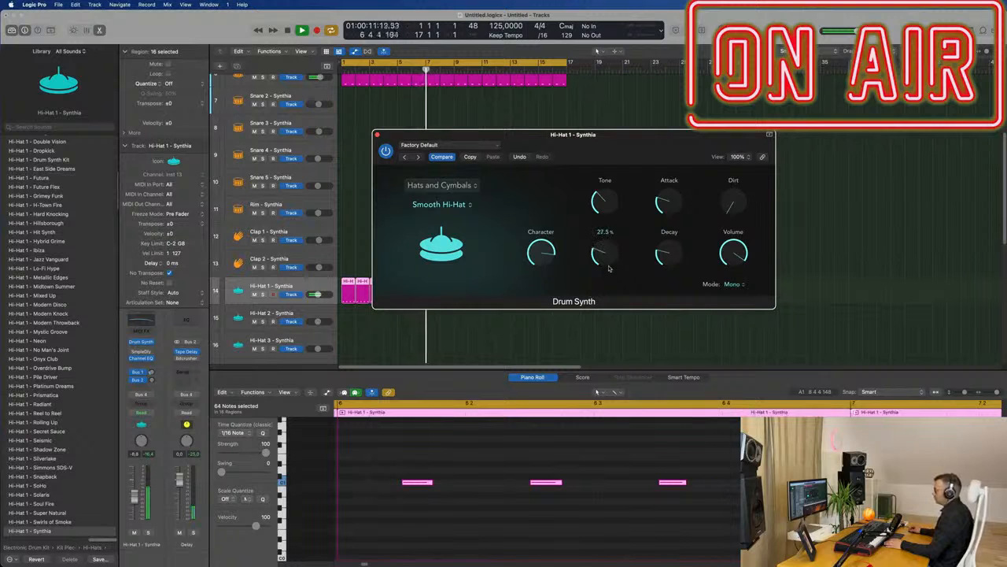
drag(540, 255, 542, 256)
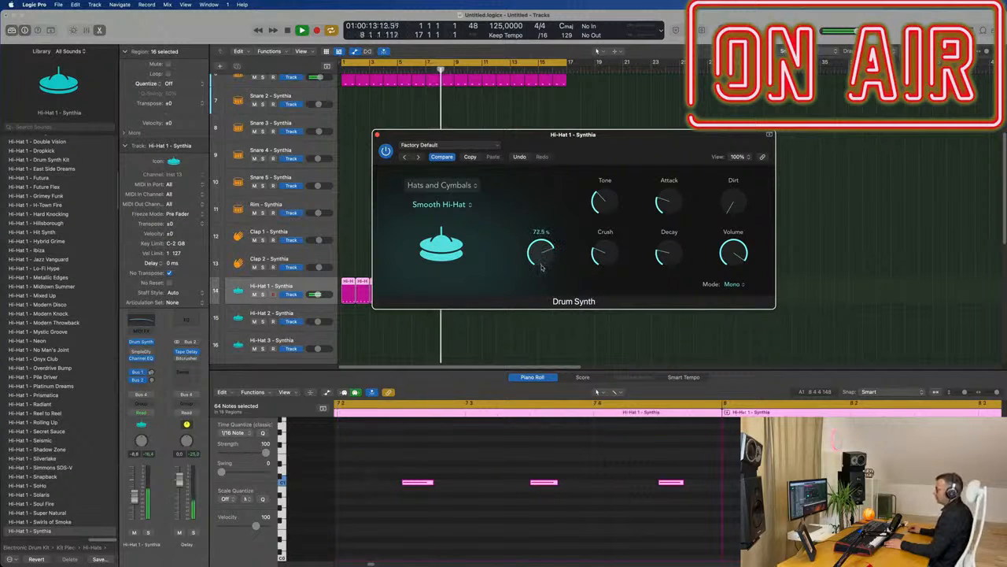
drag(419, 142, 455, 139)
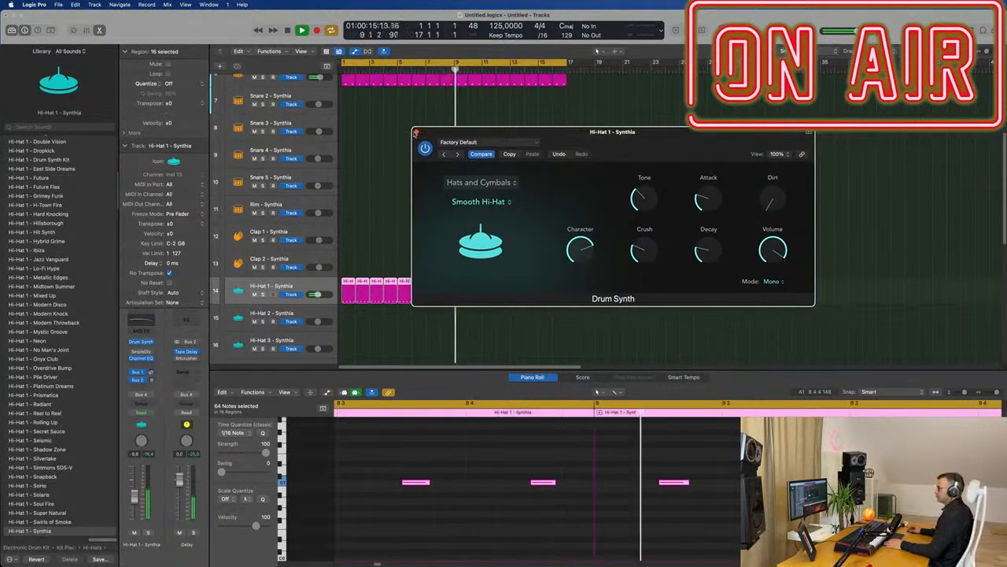
click(416, 132)
Check the Snare 1 and Hi-Hat 1 channel strips in turn while the beat plays.
scroll(403, 169, down, 4)
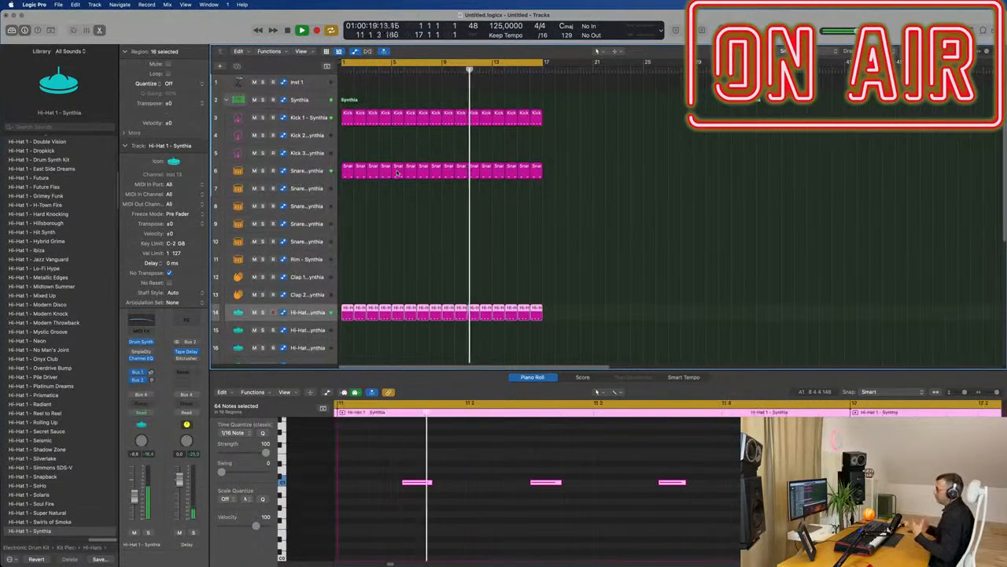
click(318, 170)
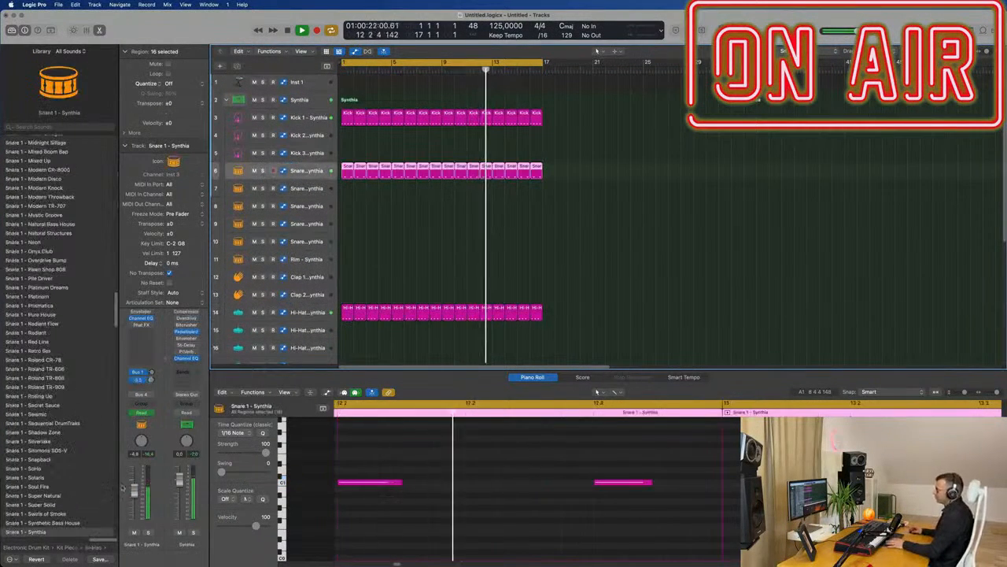
scroll(407, 284, down, 2)
click(407, 268)
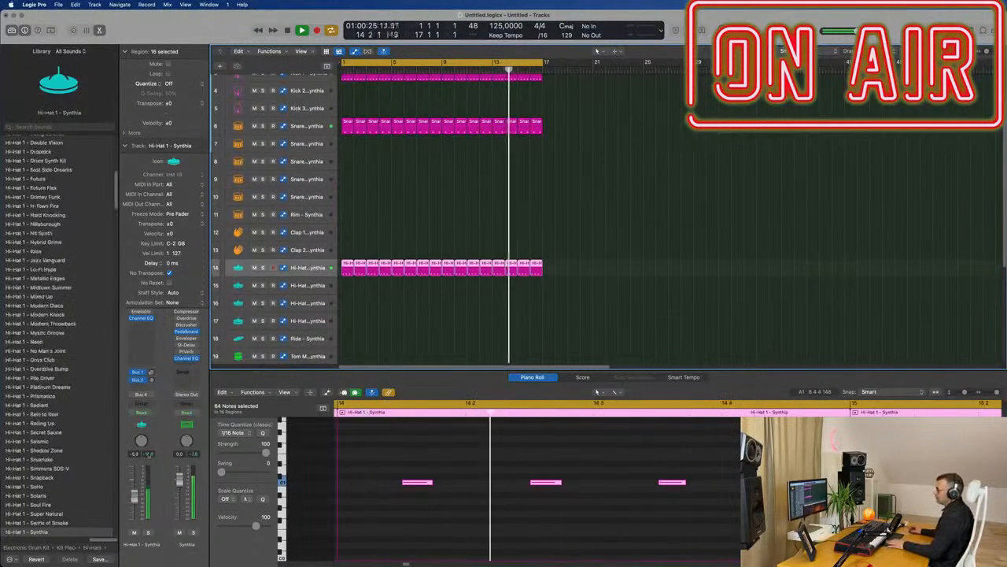
scroll(383, 255, down, 5)
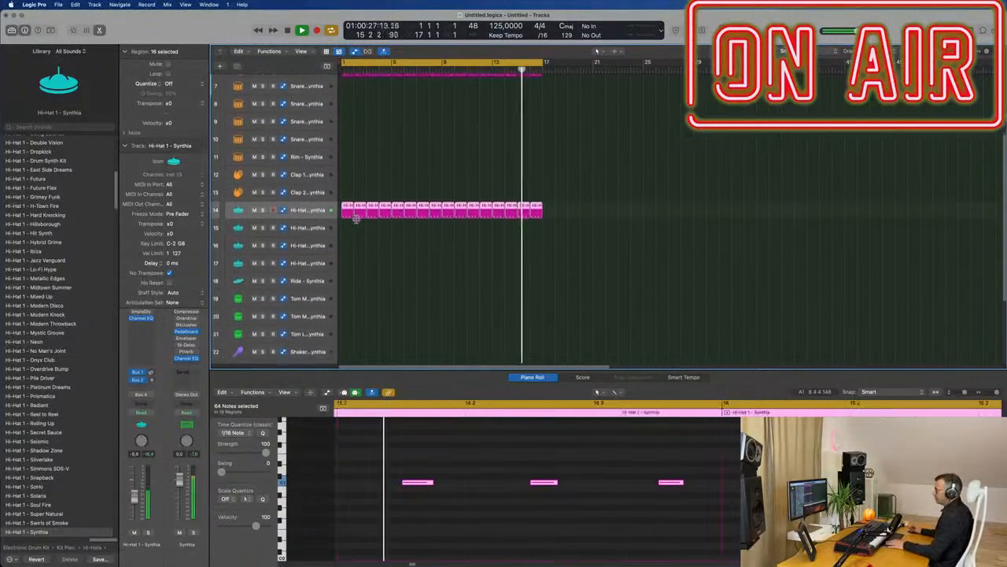
Copy the first Hi-Hat 1 region to bar 1 of the Shaker track, and stop playback.
click(394, 281)
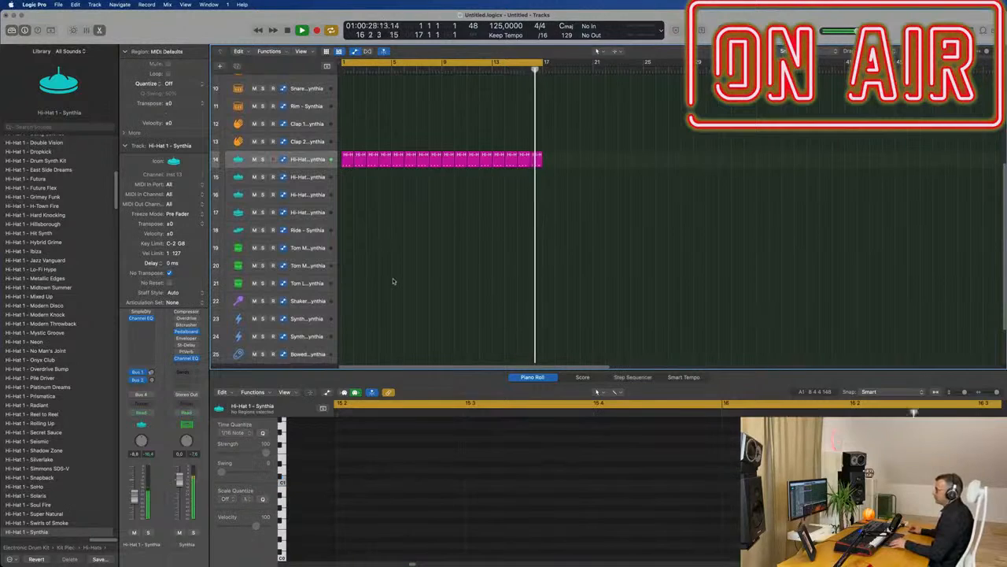
scroll(394, 212, down, 2)
drag(354, 134, 348, 273)
key(space)
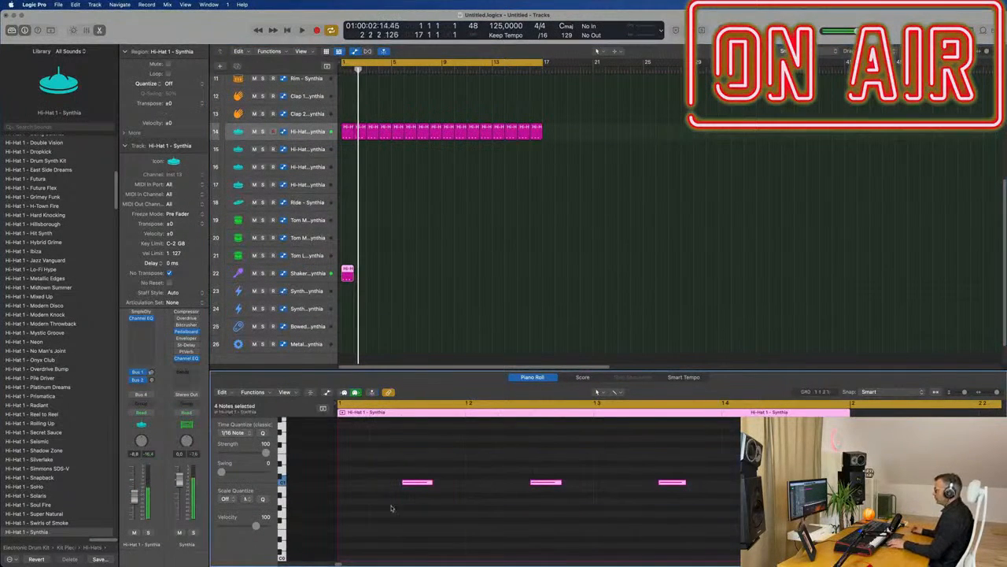
Rearrange and duplicate the Shaker region's notes to fill the first, second and fourth sixteenths of every beat.
drag(415, 482, 451, 485)
key(super+Left)
key(super+Left)
key(super+Left)
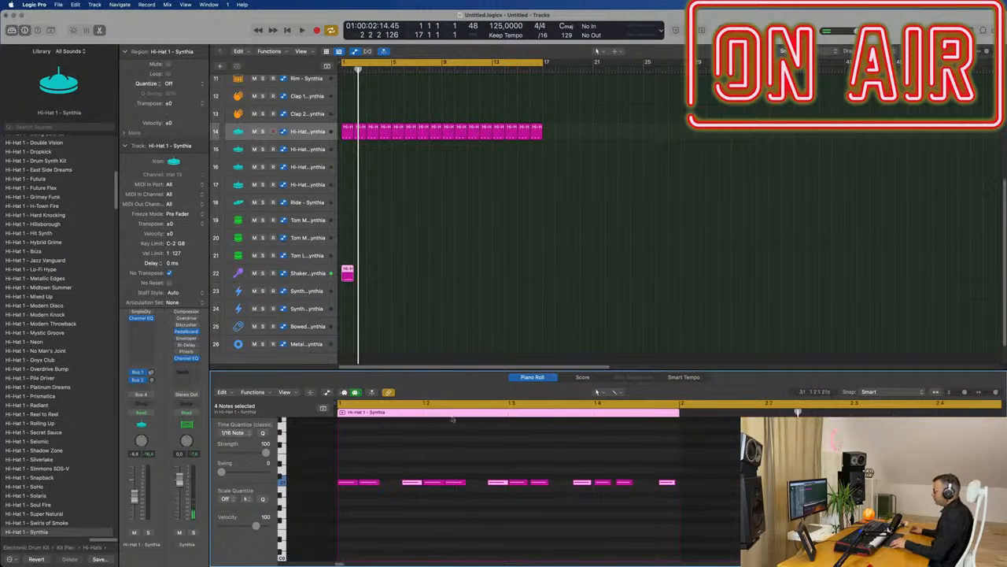
Lower the Shaker track's volume to about -19.5 dB during playback, and shift all twelve of its notes to another pitch.
click(324, 272)
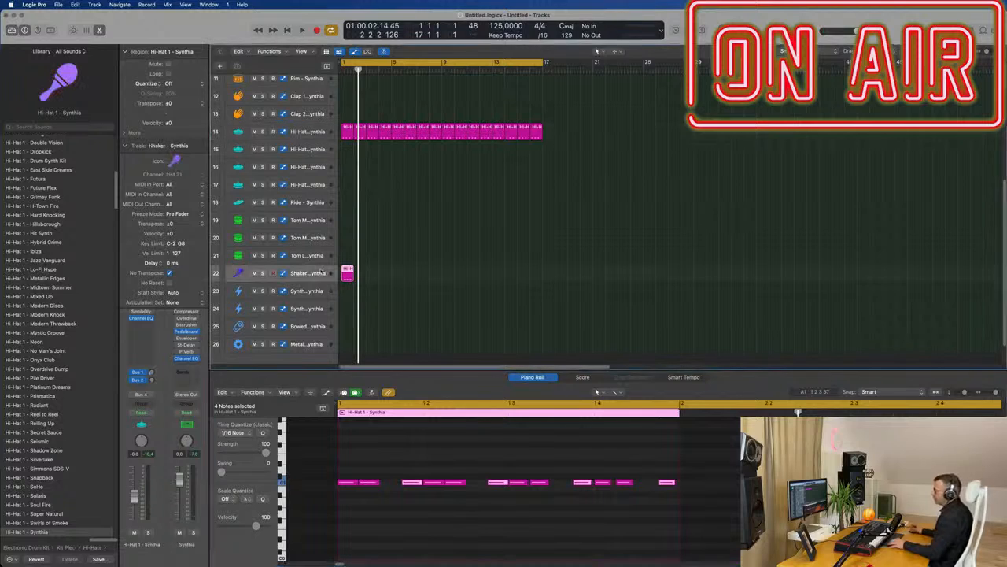
key(Return)
key(space)
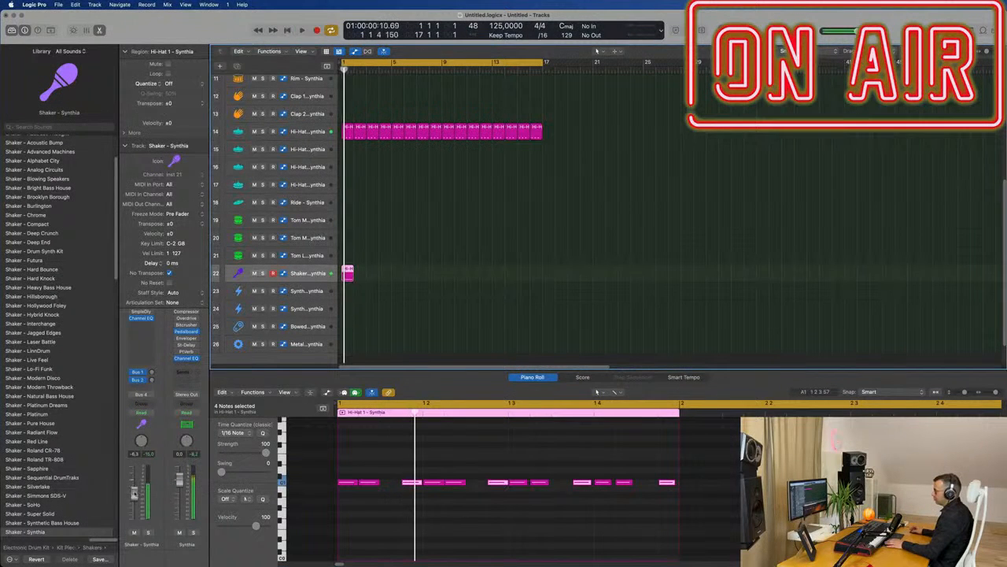
click(366, 517)
key(space)
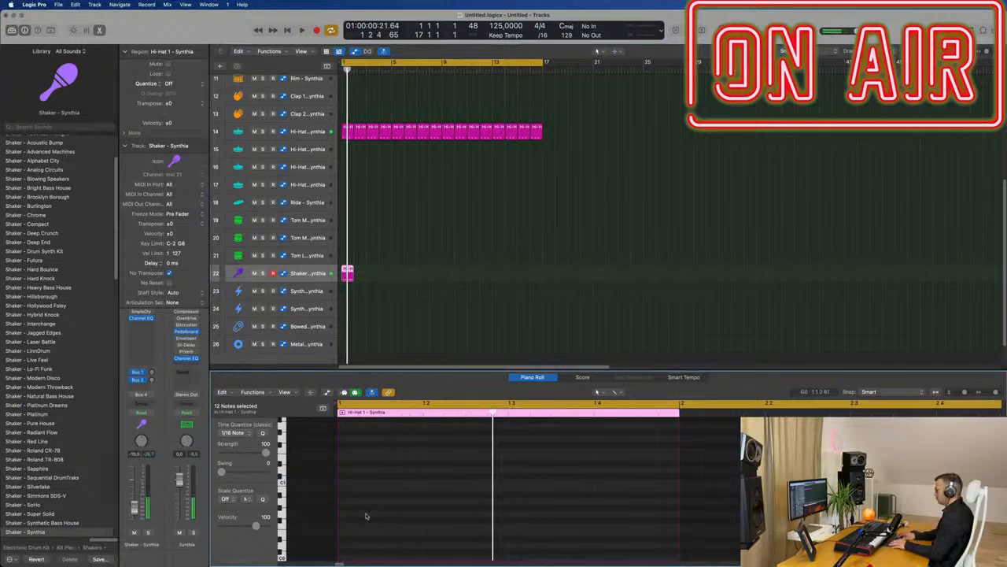
Play the beat from the start, and lower the Shaker track's volume to about -26 dB.
key(Return)
key(space)
scroll(366, 253, down, 1)
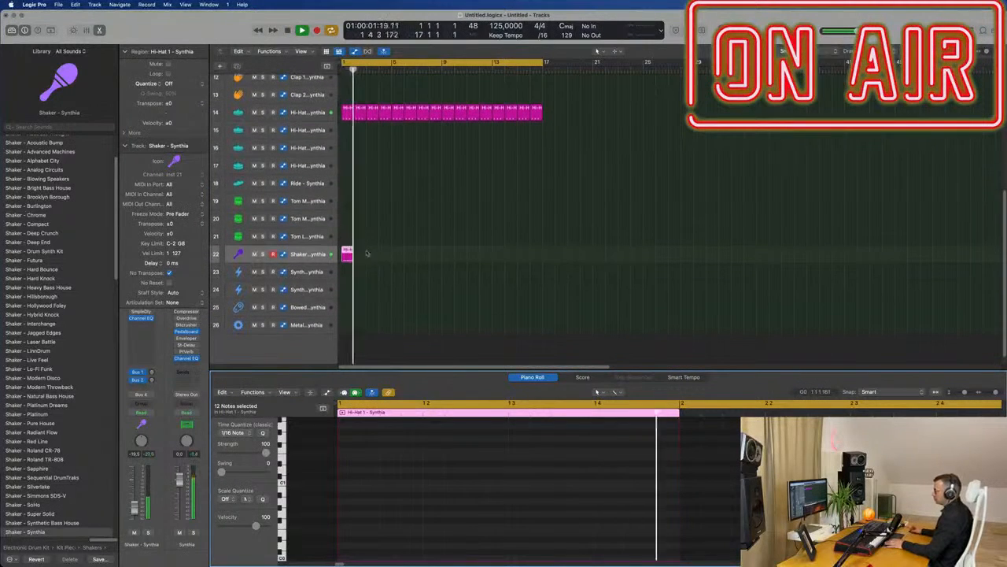
key(Return)
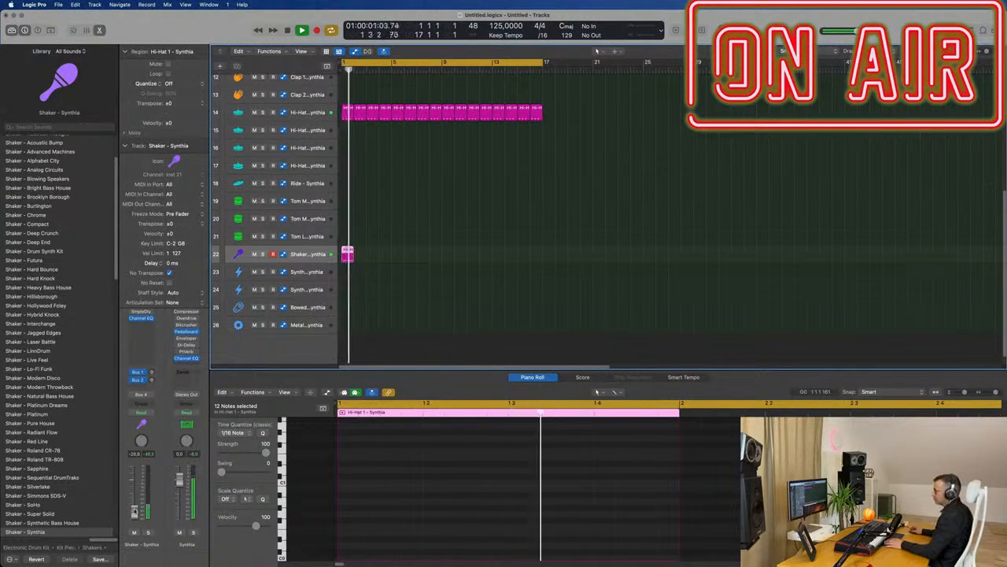
Open the Sample Delay on the Shaker track, enable it, and move its window clear of the Shaker region.
click(141, 312)
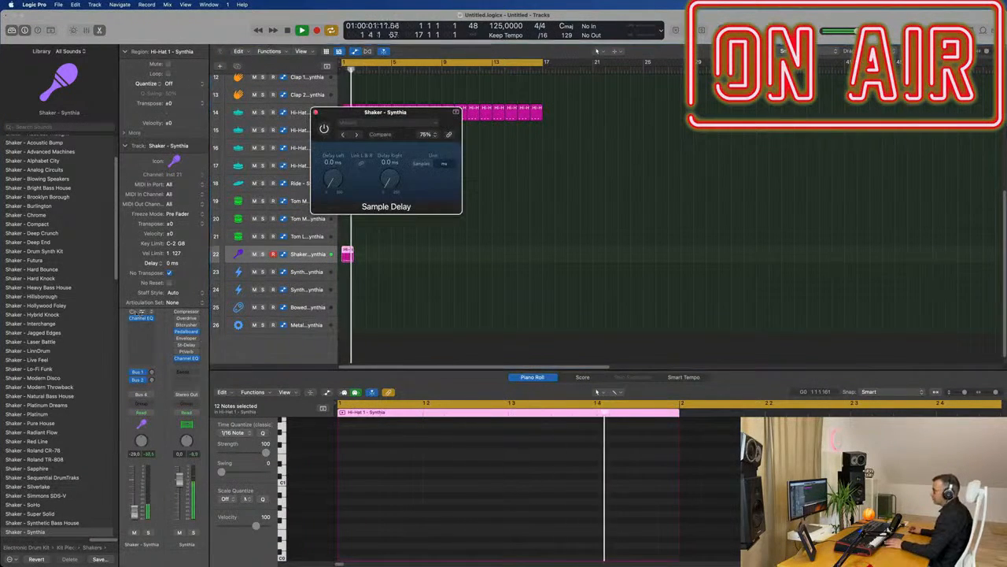
click(324, 129)
key(space)
key(space)
drag(377, 112, 493, 147)
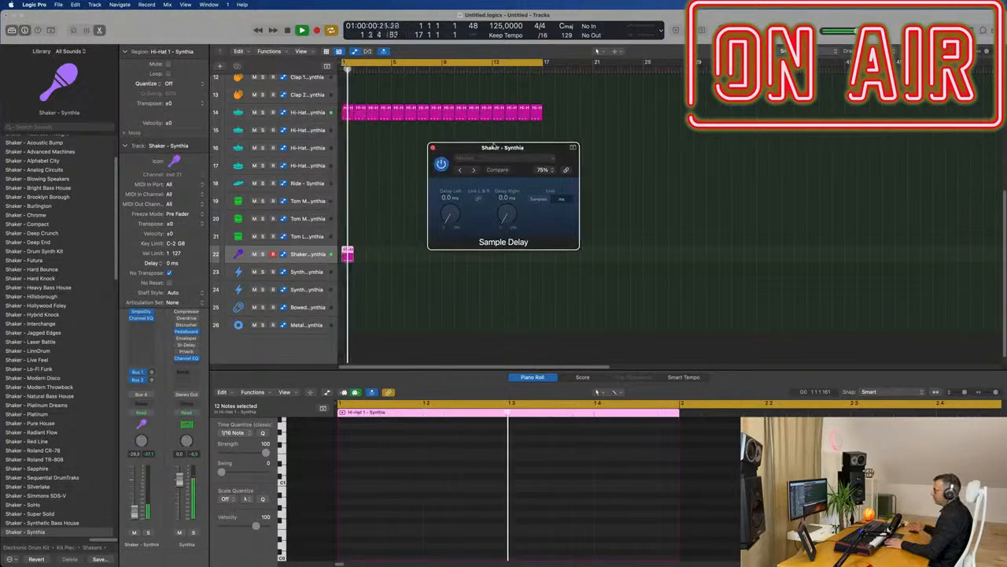
Stop playback and repeat the one-bar Shaker region along its track through bar 17.
key(space)
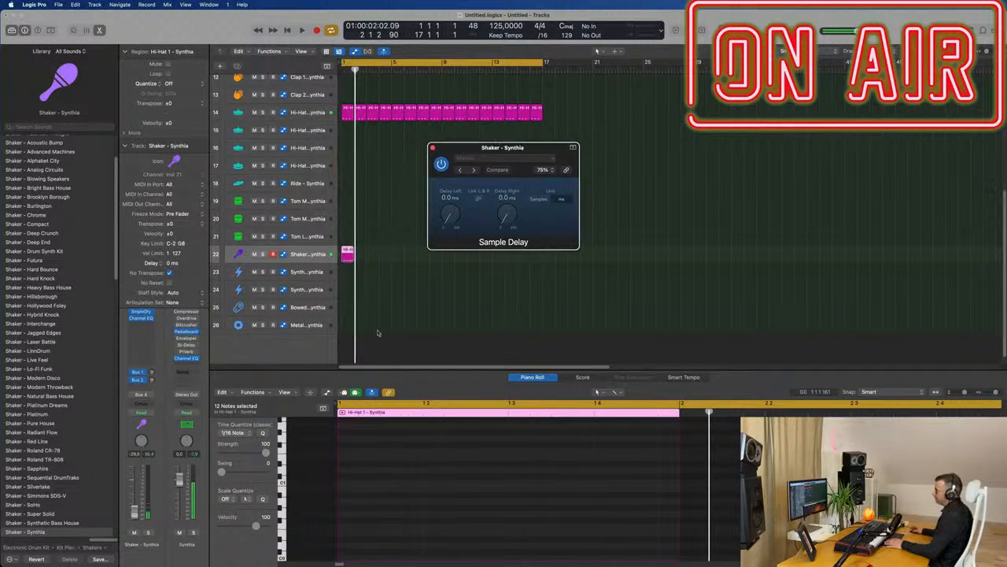
drag(378, 333, 347, 246)
key(super+r)
key(super+r)
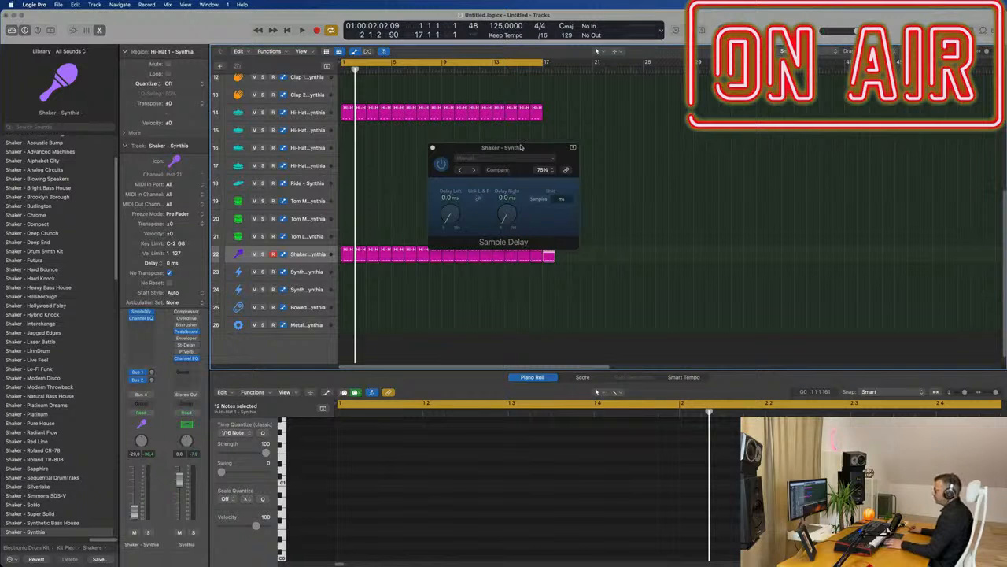
During playback, set the Shaker's Sample Delay to 3.0 ms on the left and 6.0 ms on the right.
drag(520, 147, 534, 163)
key(space)
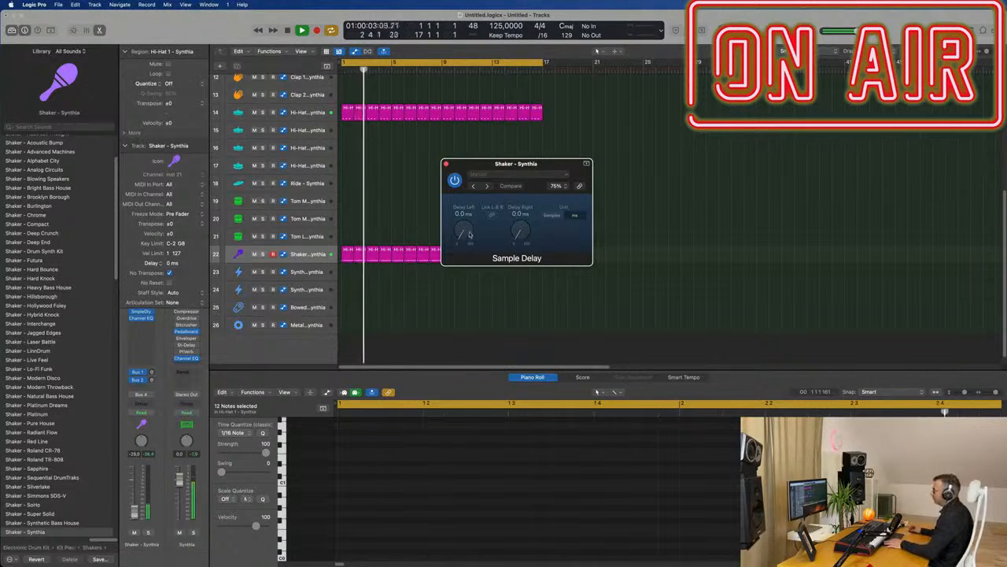
drag(469, 232, 518, 230)
double_click(519, 214)
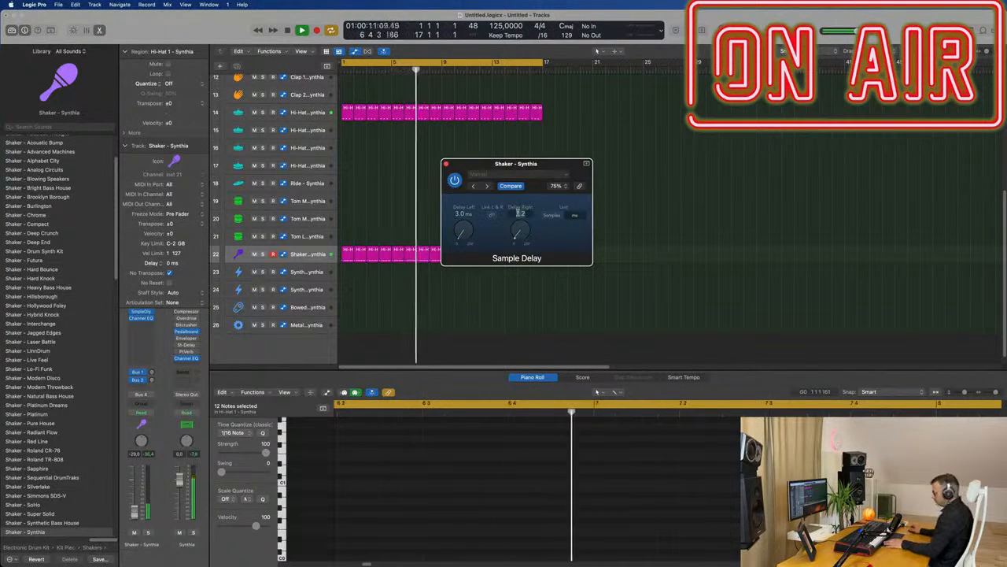
text(6)
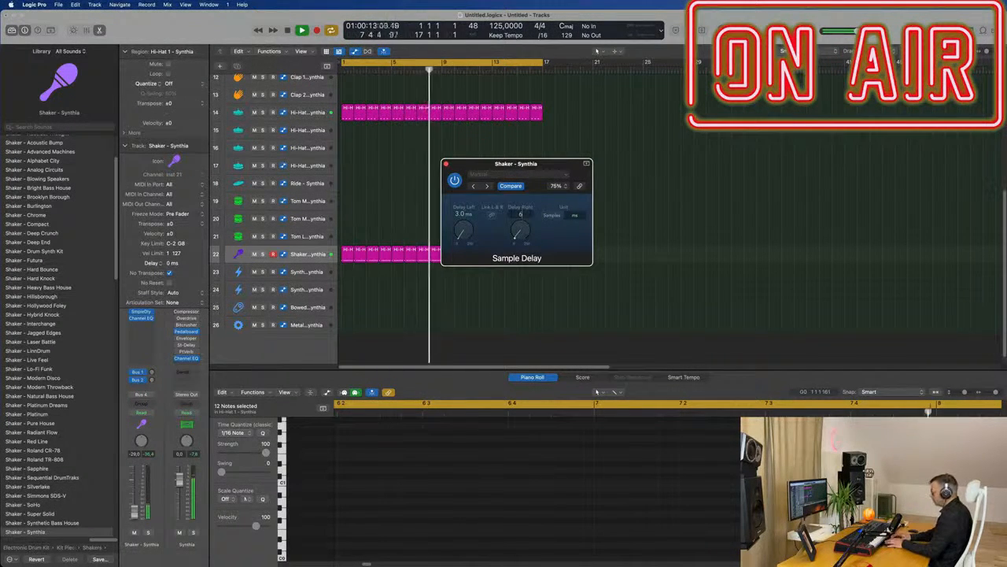
text(.0)
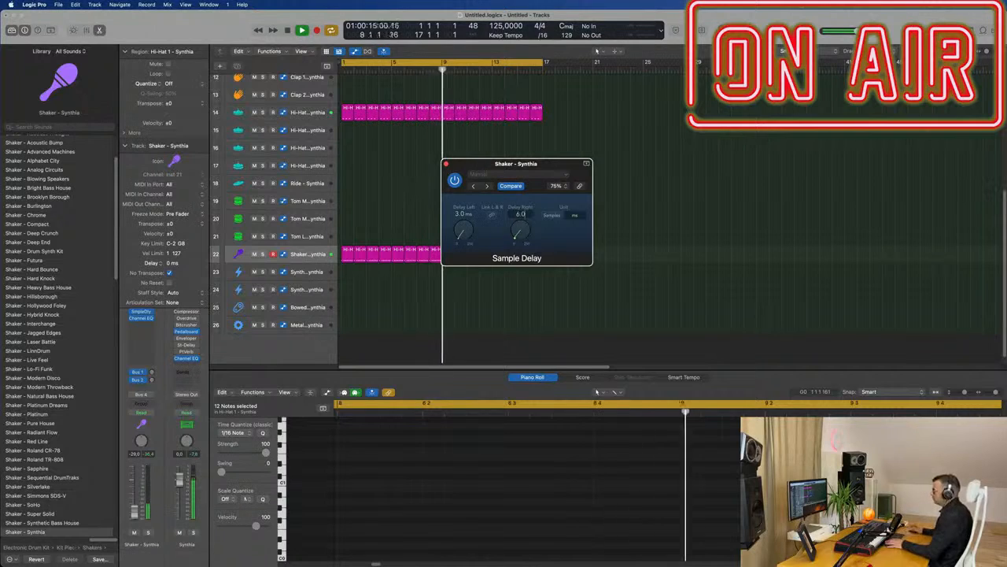
key(Return)
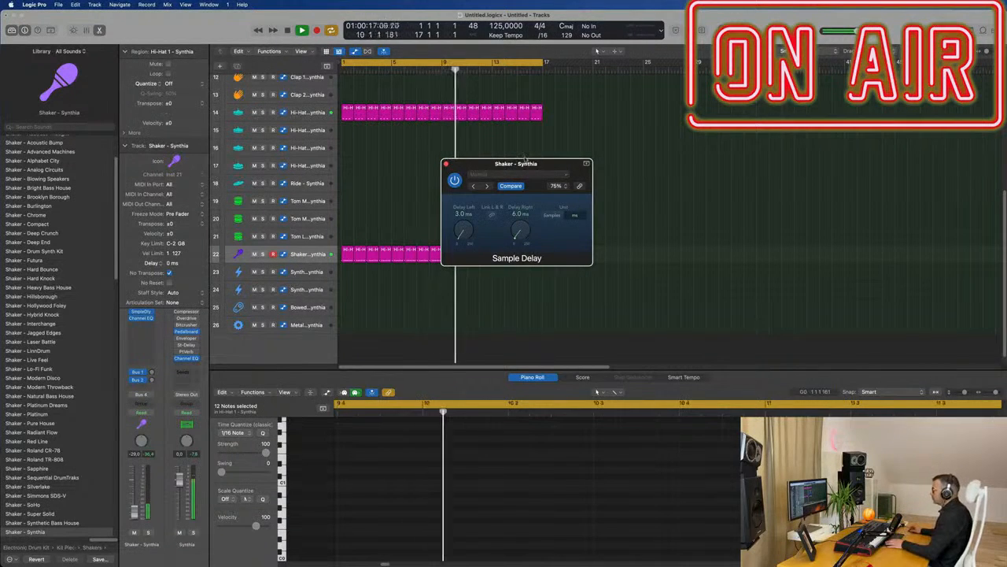
Compare the Shaker sound with the Sample Delay bypassed and enabled, leave it enabled, and close the plug-in.
drag(525, 161, 526, 156)
click(456, 176)
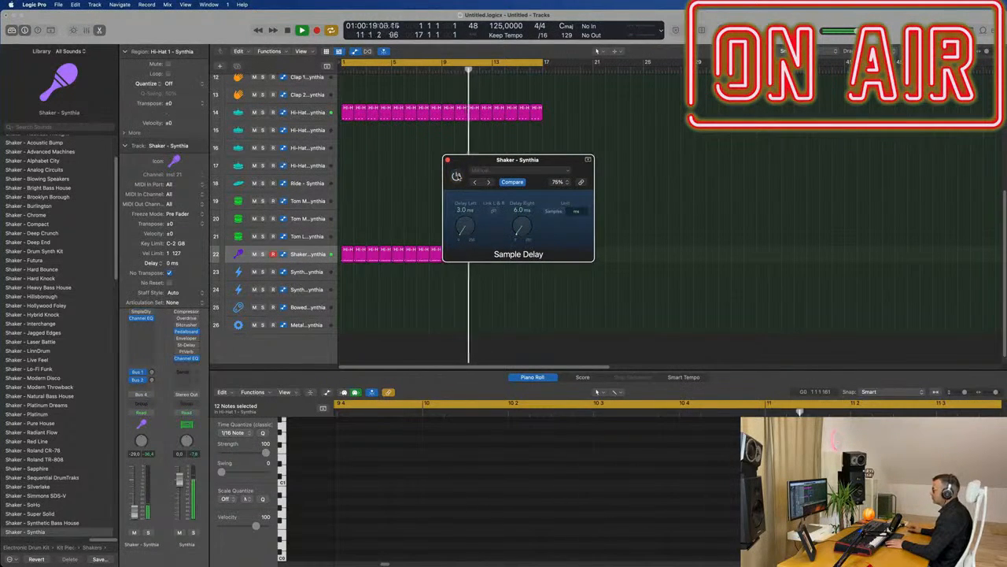
click(457, 176)
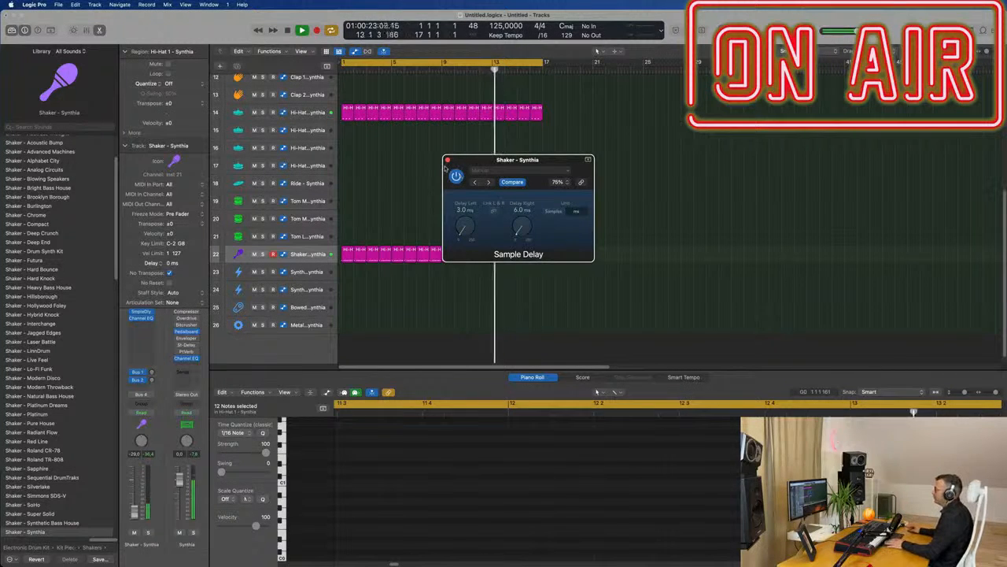
click(447, 160)
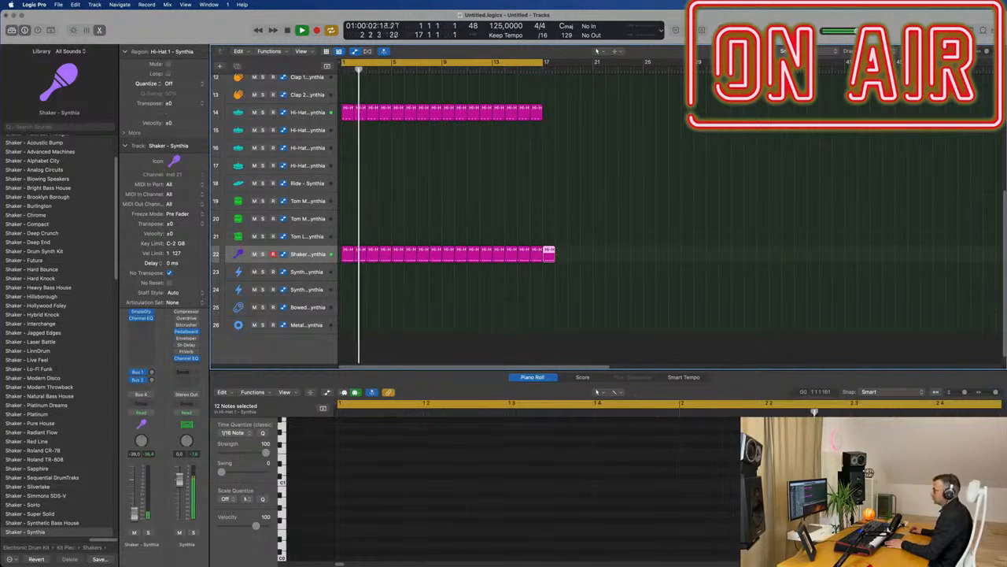
Load Alchemy on the Inst 1 track and filter its presets to the Bass category.
click(661, 220)
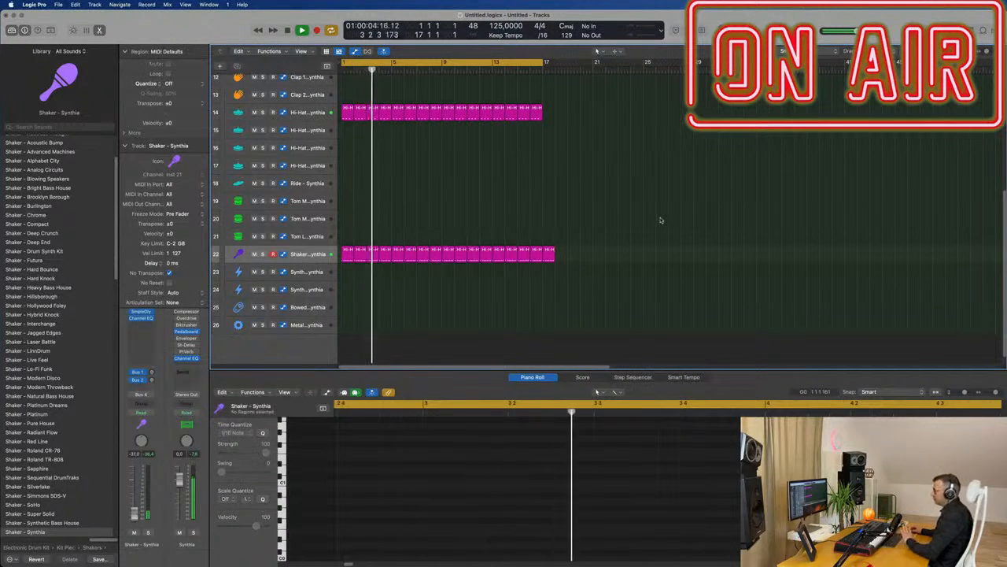
scroll(661, 221, up, 10)
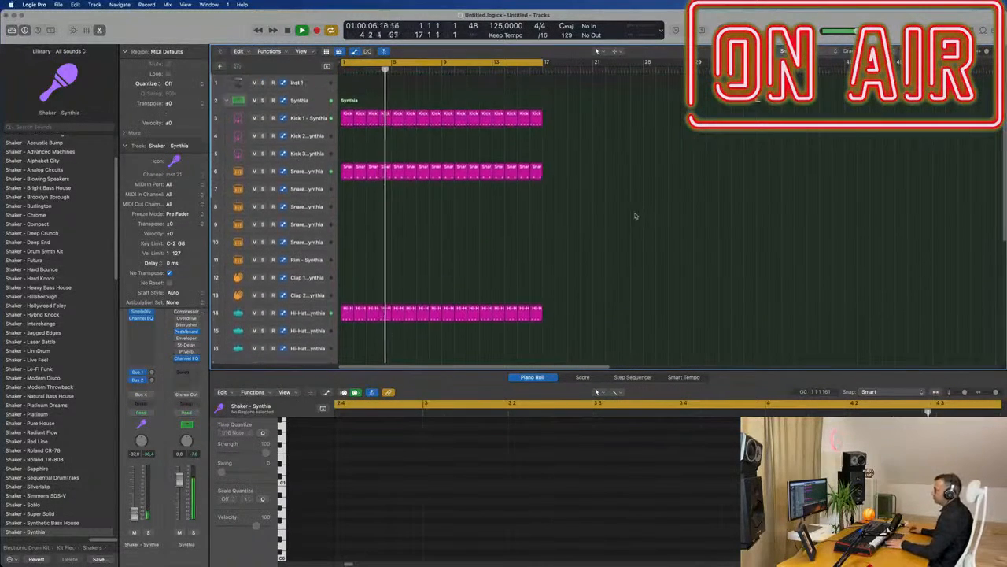
click(299, 83)
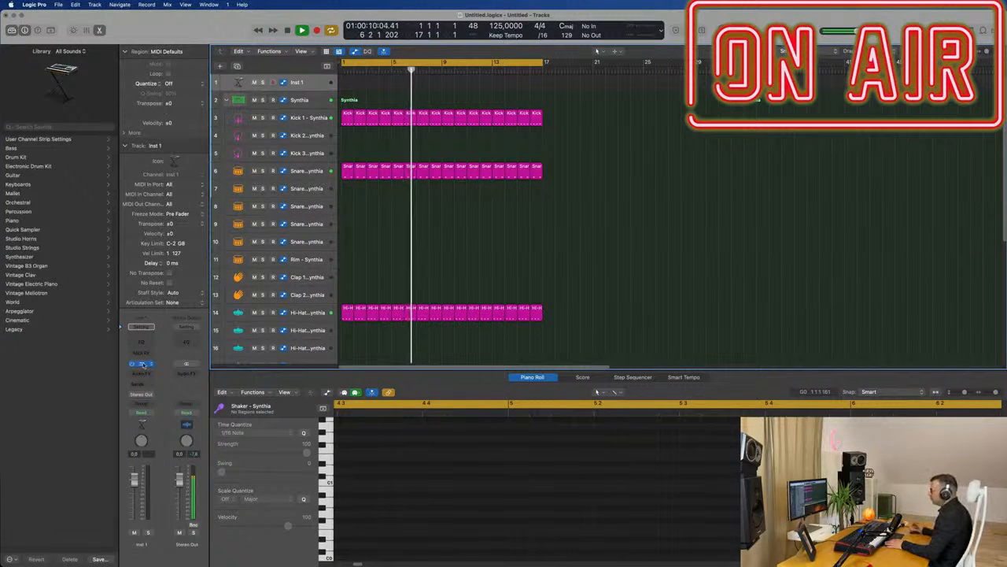
click(142, 365)
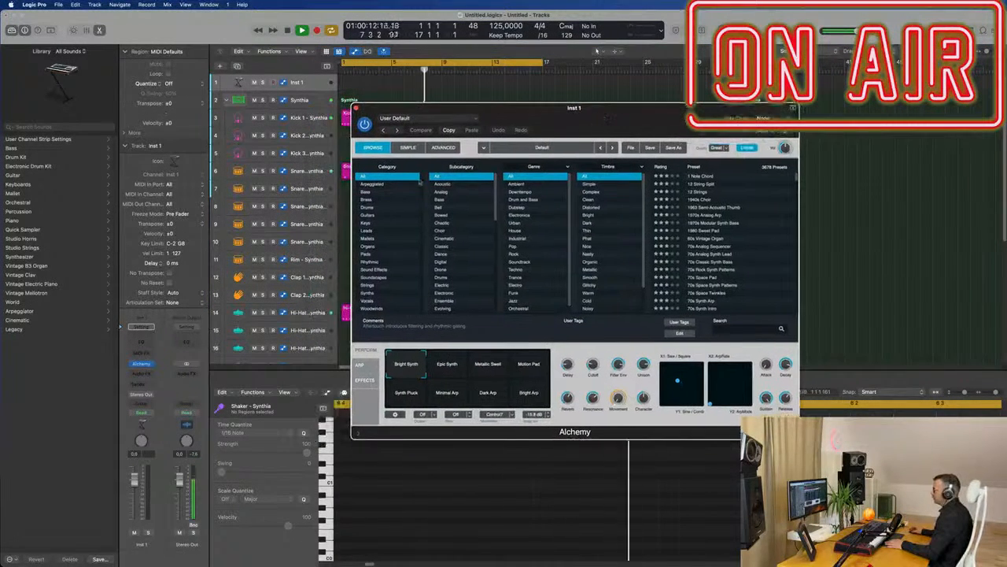
click(366, 192)
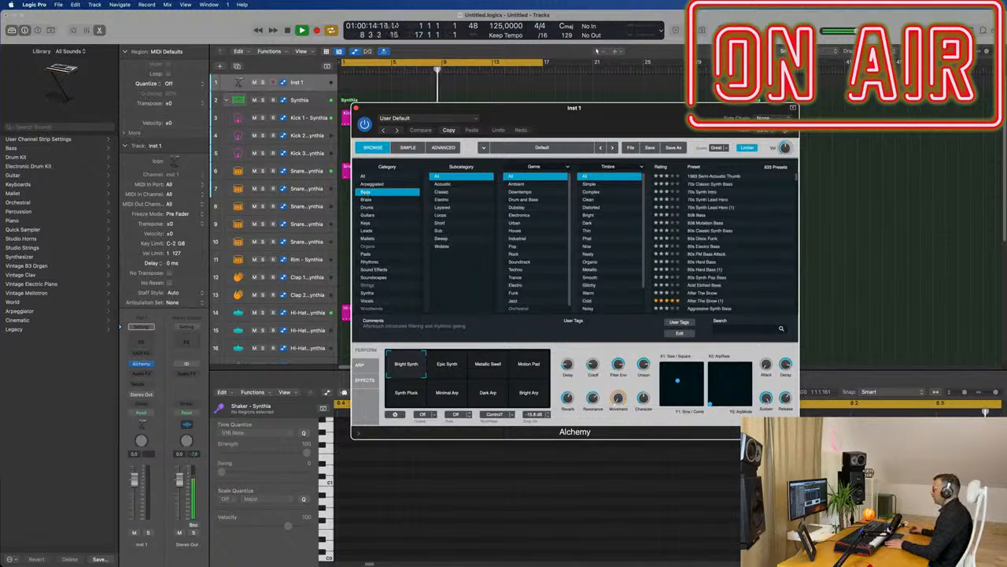
drag(642, 116, 608, 128)
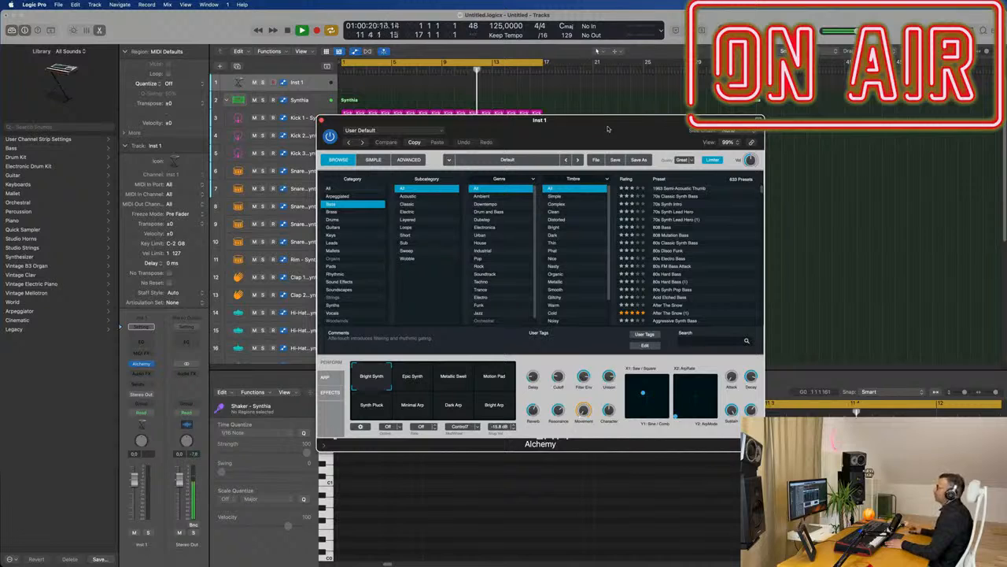
drag(607, 128, 594, 128)
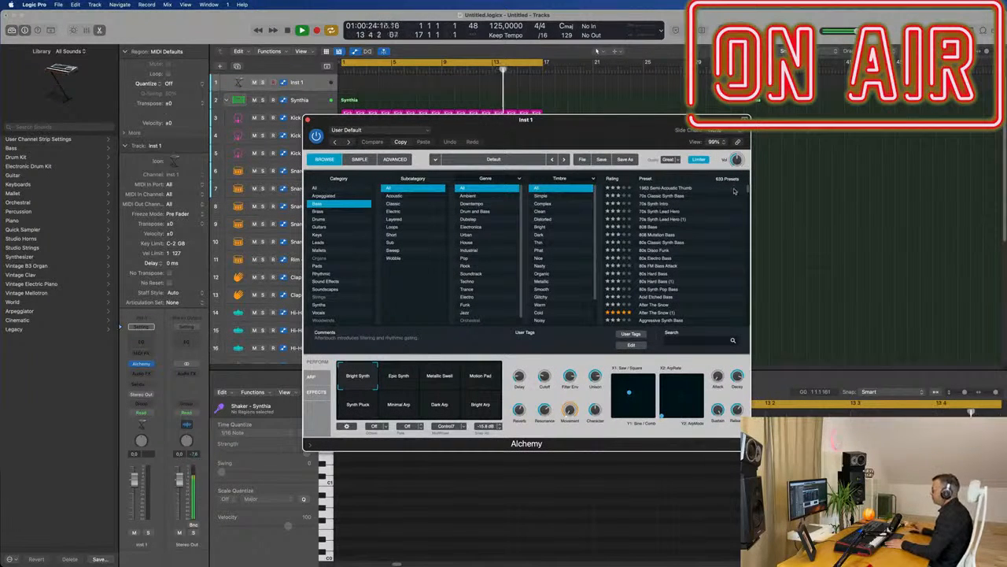
Audition the presets 70s Classic Synth Bass, 70s Synth Intro, 1963 Semi-Acoustic Thumb and 70s Synth Lead Hero over the beat.
click(661, 196)
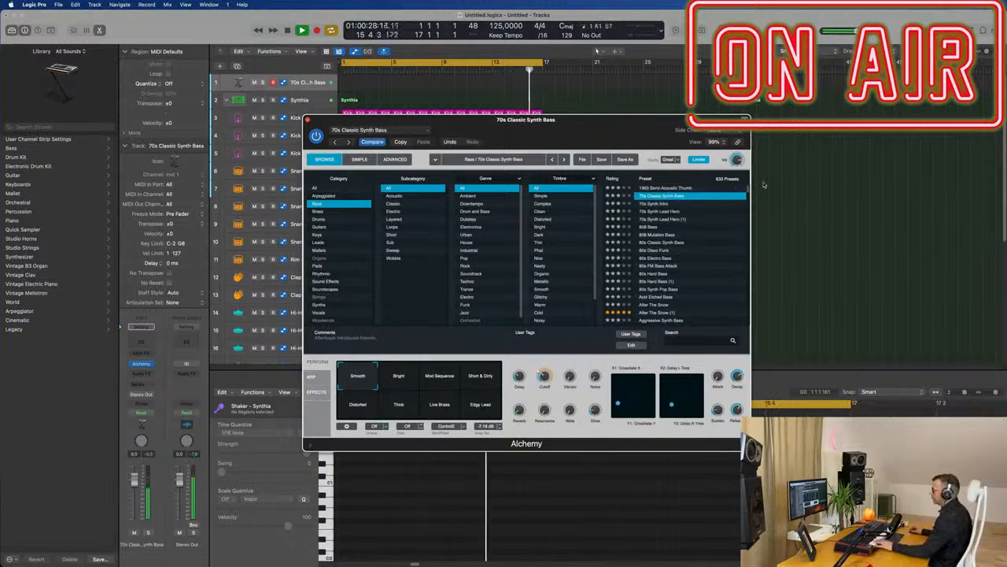
click(660, 203)
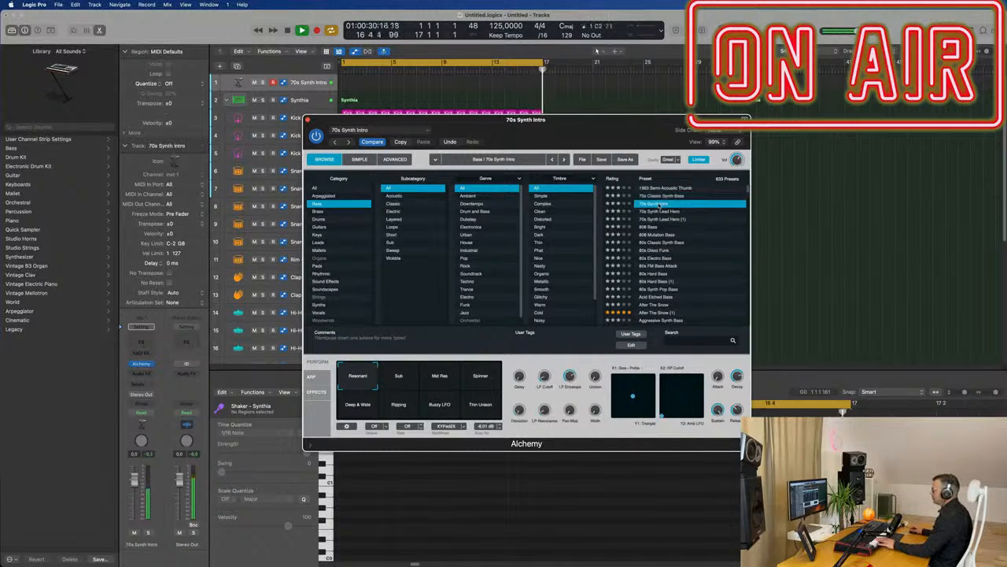
click(664, 188)
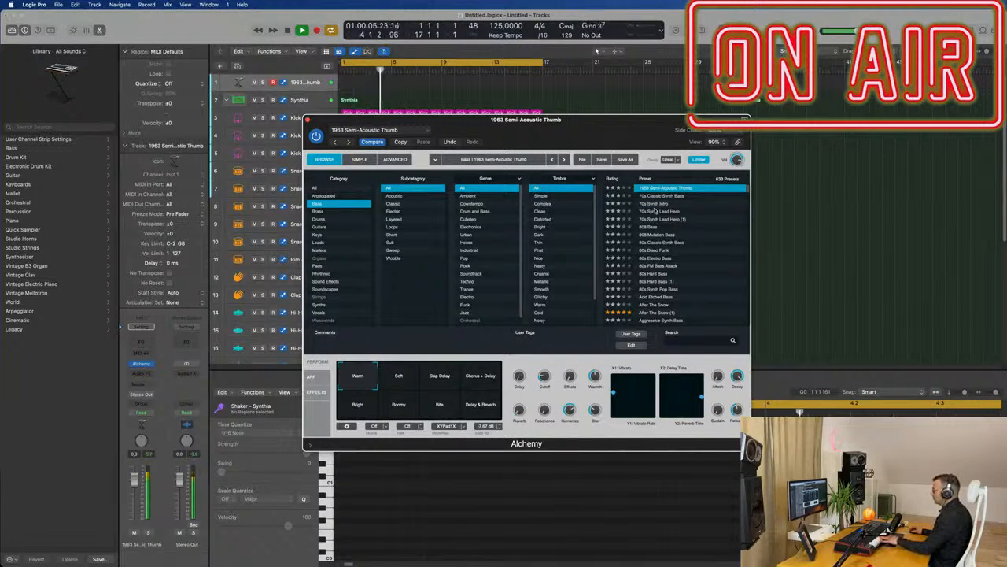
click(661, 211)
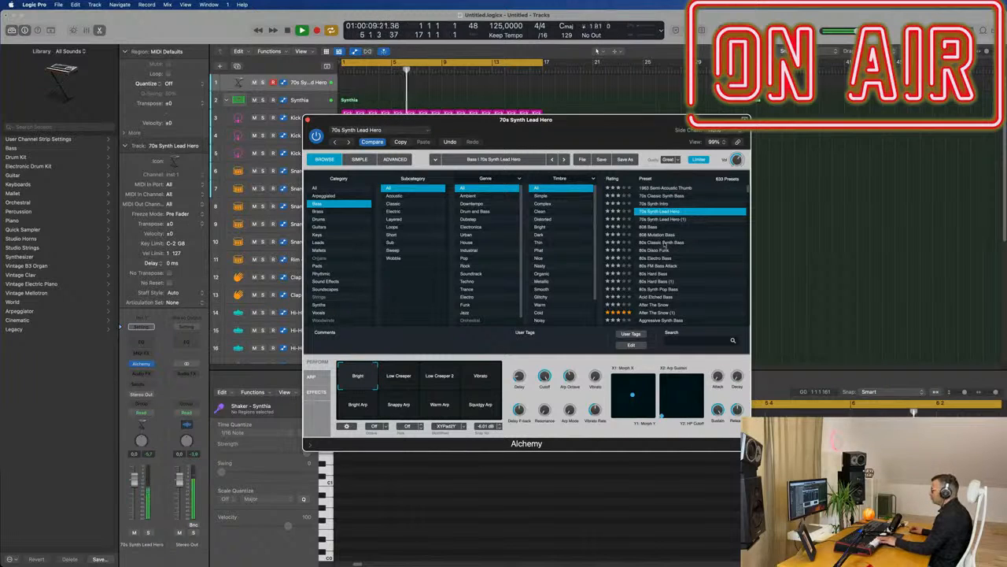
Load the 80s Classic Synth Bass preset, adjust its LP Cutoff, and move Alchemy clear of the arrangement's first bars.
click(665, 245)
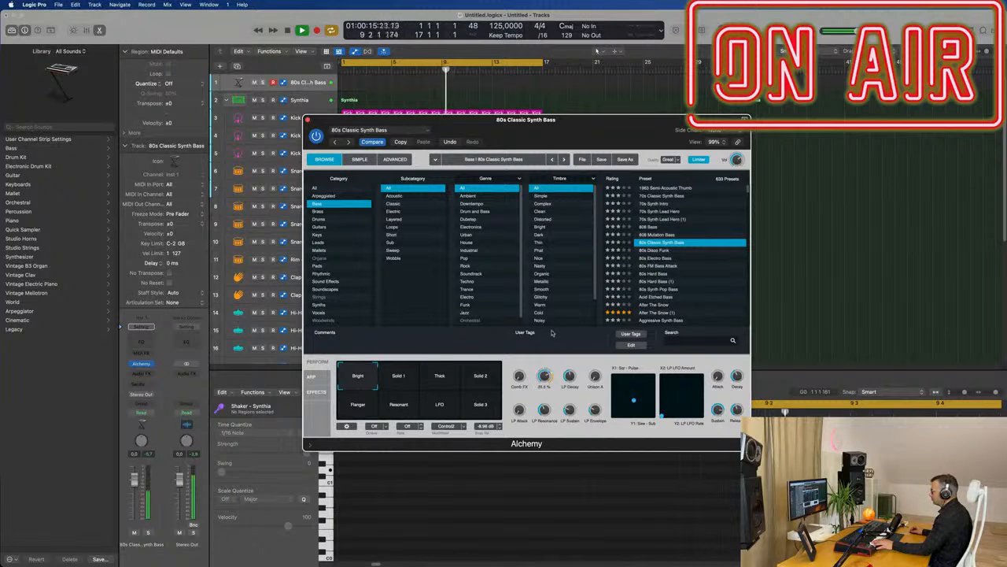
drag(551, 385, 553, 359)
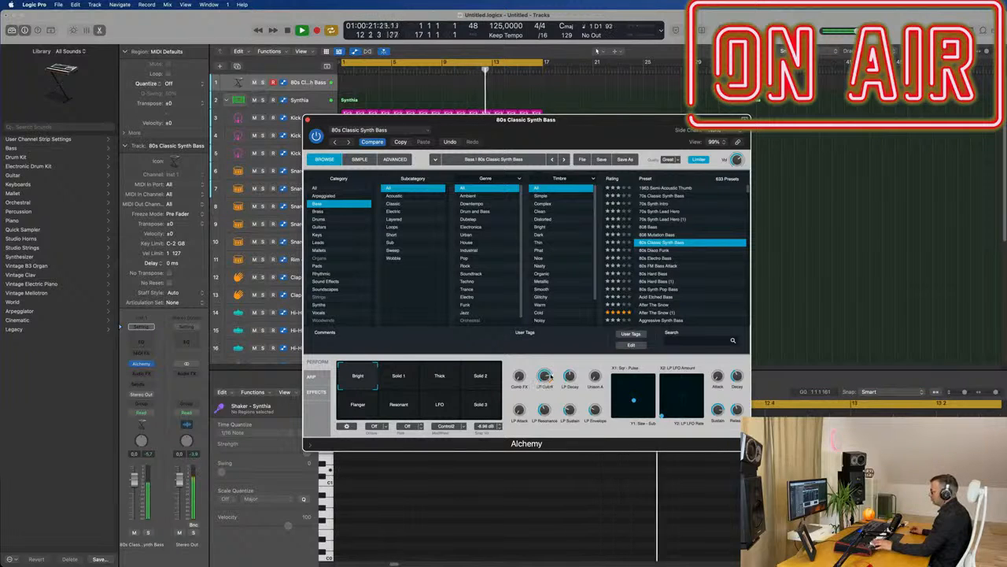
drag(588, 128, 661, 156)
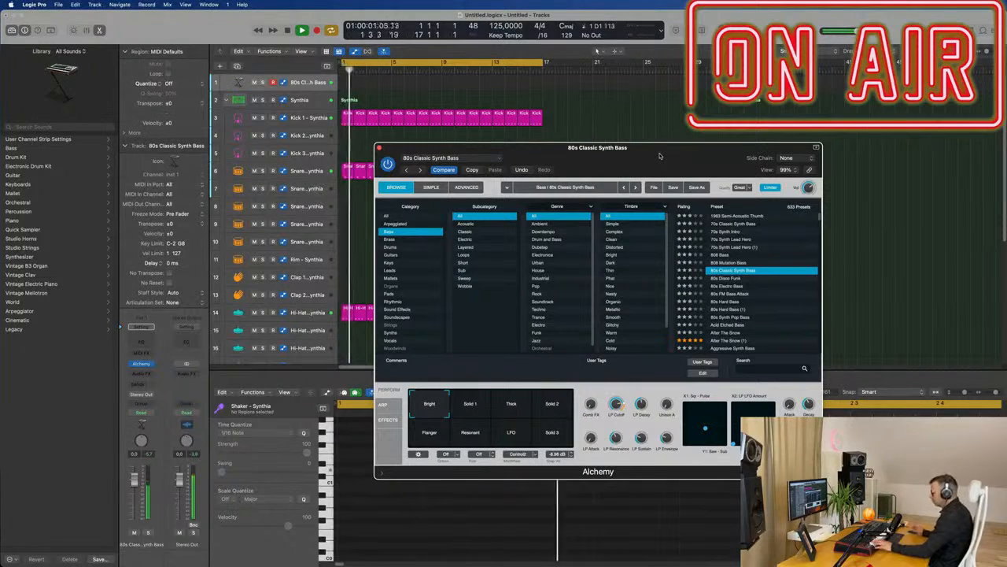
Record a bass take across bars 2 to 4, and keep only its final bar, moved to the start of bar 1.
key(r)
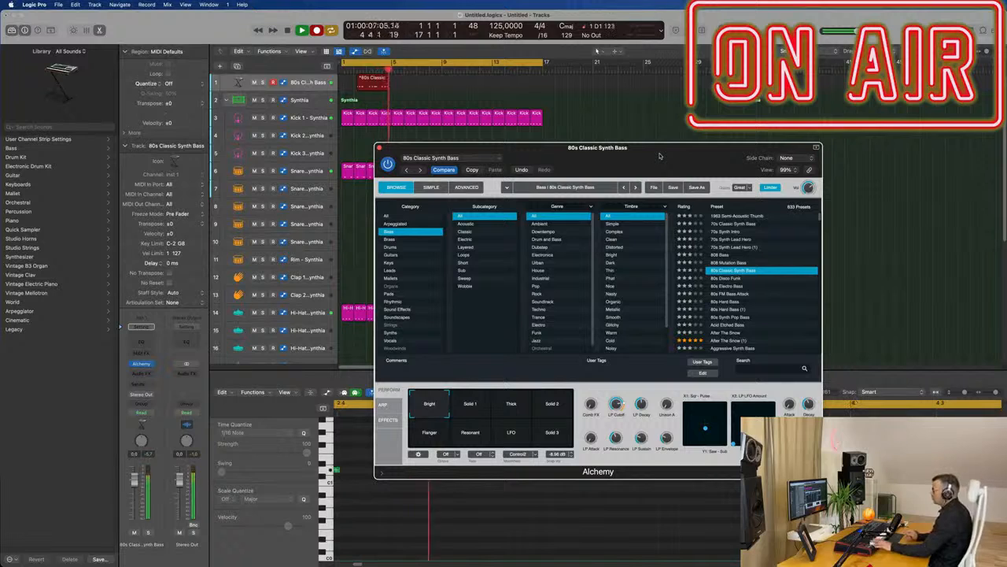
key(space)
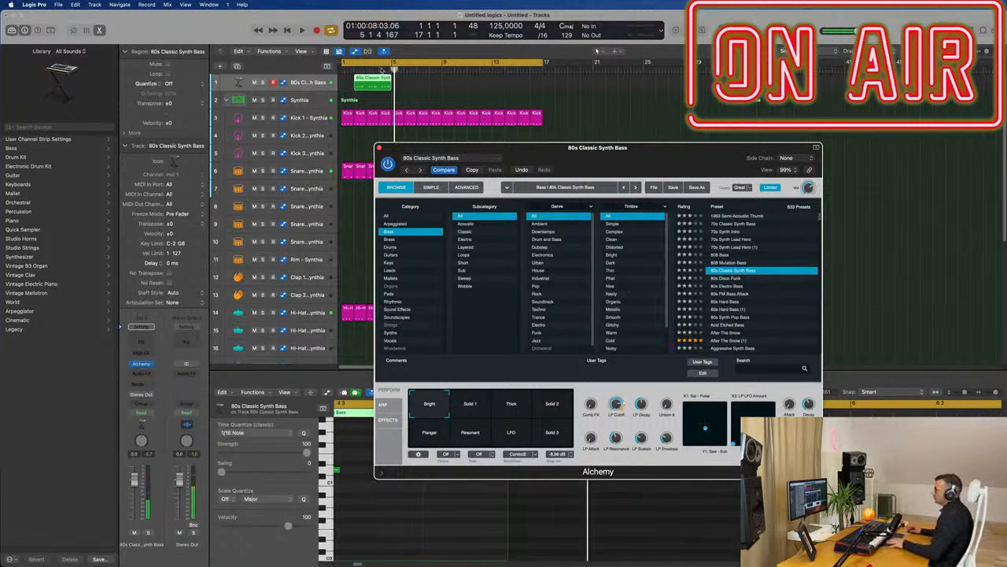
click(371, 79)
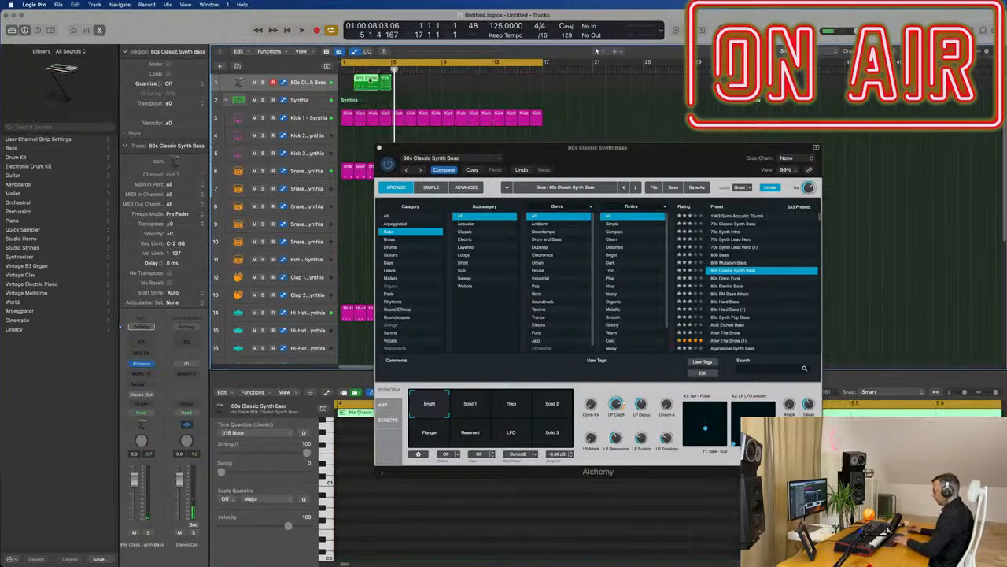
key(BackSpace)
click(388, 78)
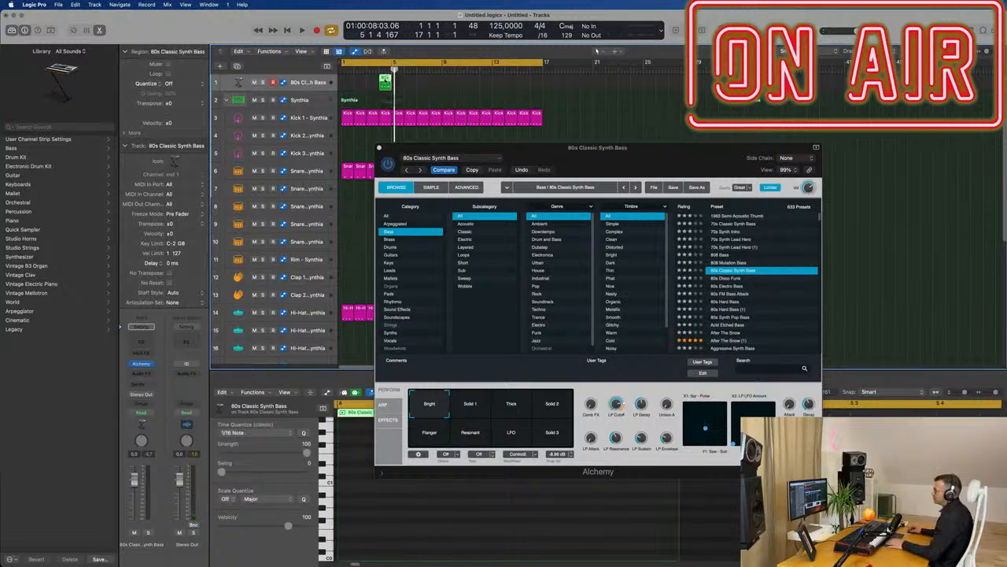
drag(386, 81, 348, 84)
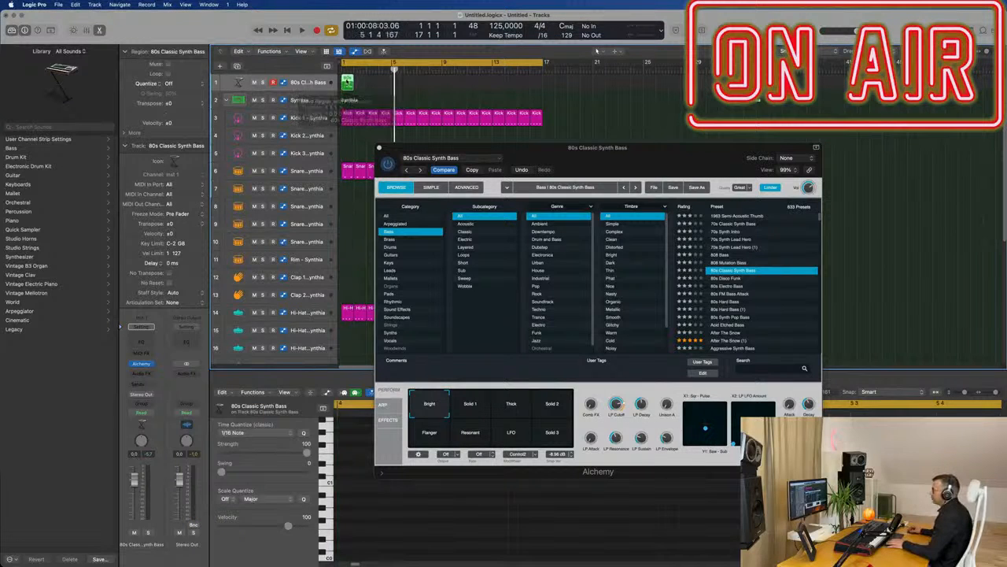
Show the bass region's notes in the Piano Roll and quantize all three to 1/16 notes.
key(e)
drag(456, 152, 724, 114)
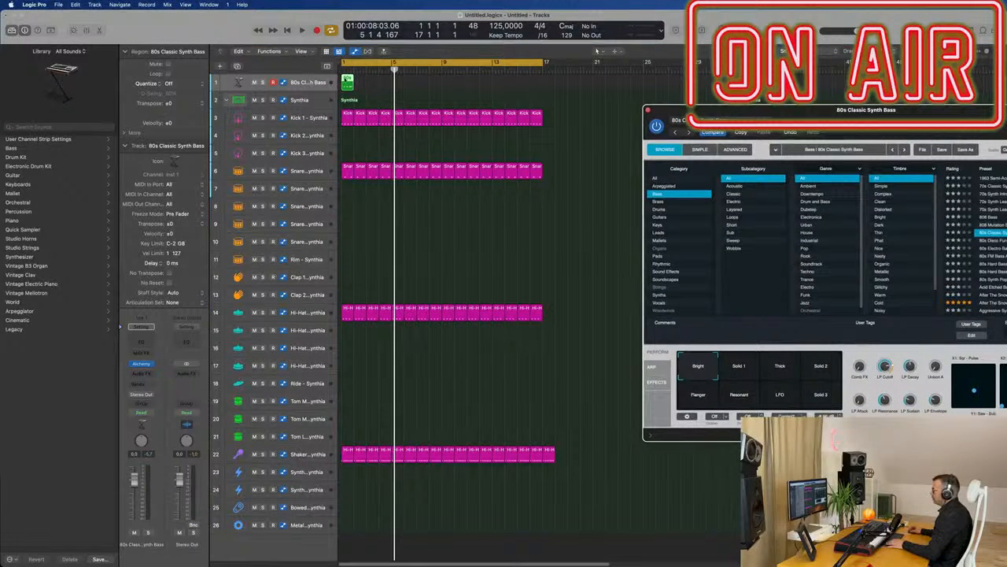
key(e)
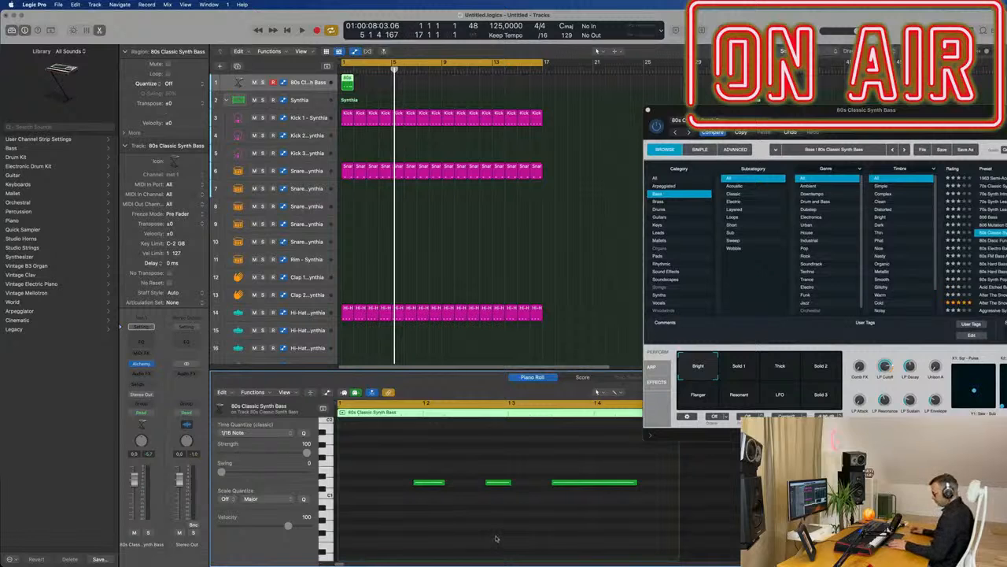
key(super+a)
Play the bass region with the drums from bar 1, keeping Alchemy clear of the Piano Roll, and stop playback.
drag(858, 109, 738, 61)
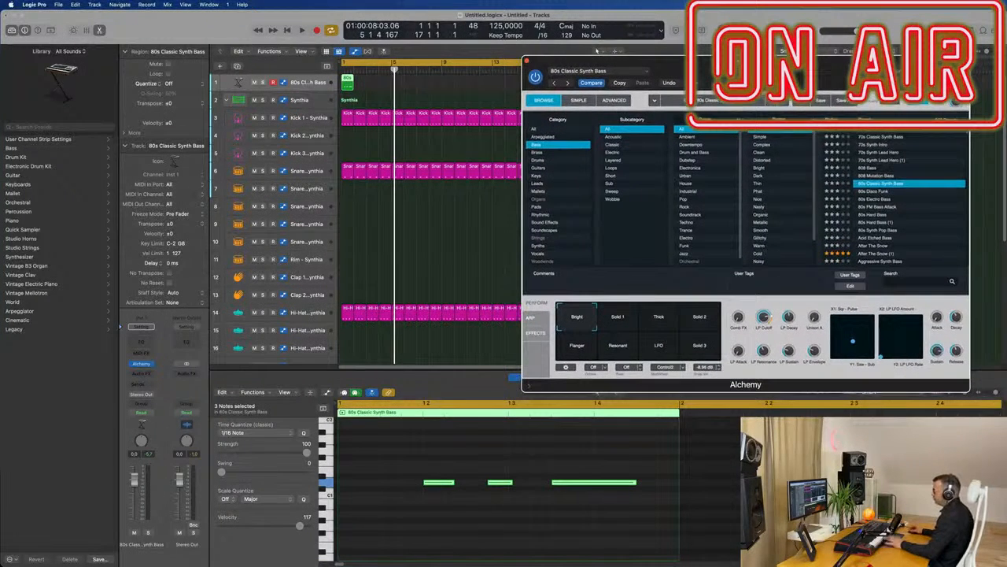
key(Return)
key(space)
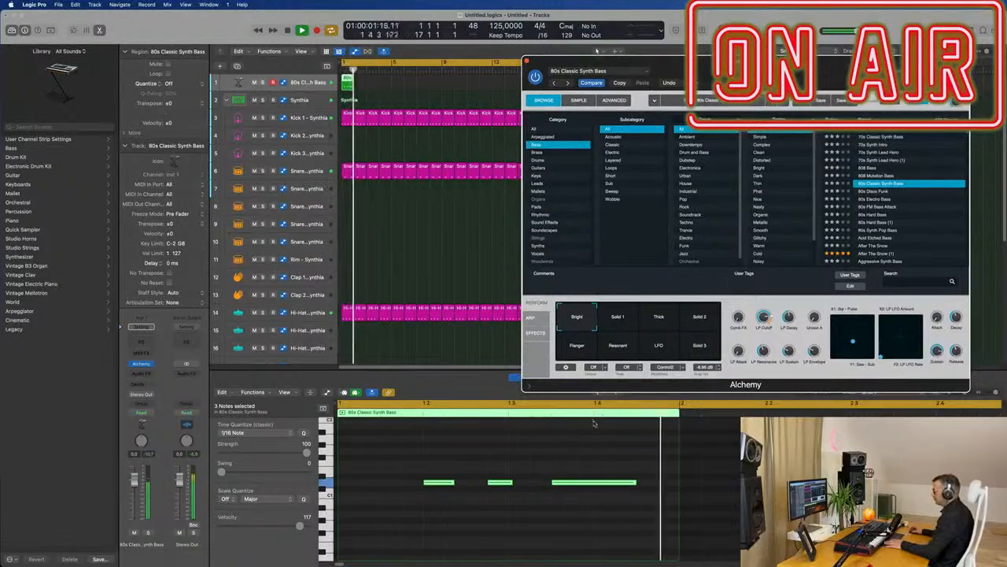
drag(630, 62, 759, 30)
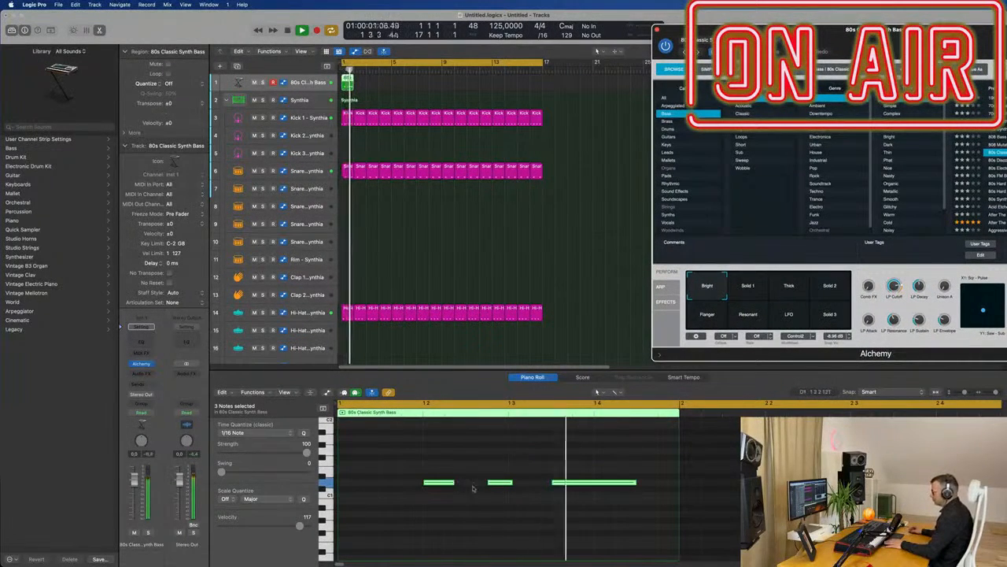
key(space)
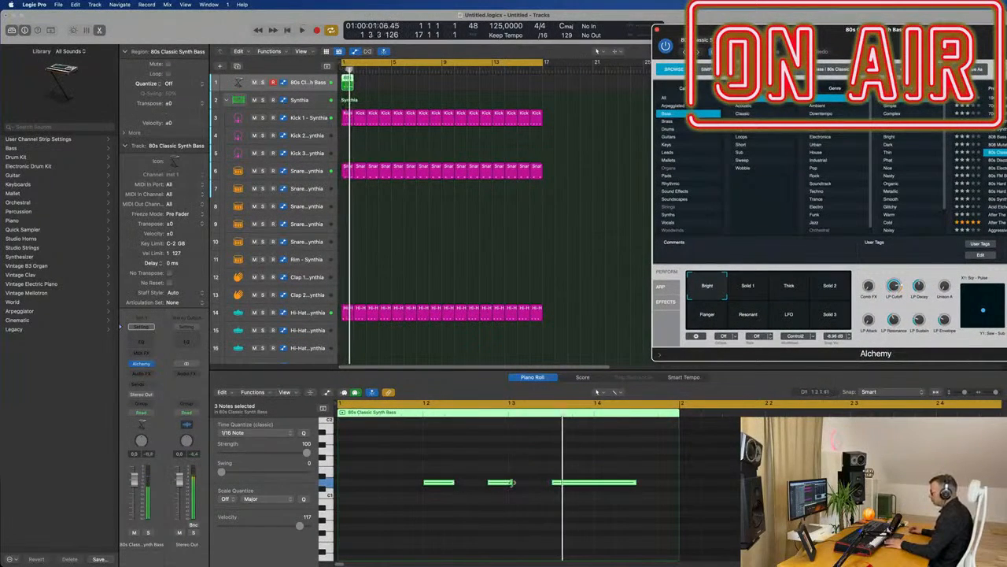
Lengthen the bass region's first note slightly and play the bass with the drums.
drag(455, 481, 465, 485)
click(461, 464)
key(space)
Repeat the one-bar bass region until it fills all 16 bars alongside the drums.
scroll(567, 256, down, 3)
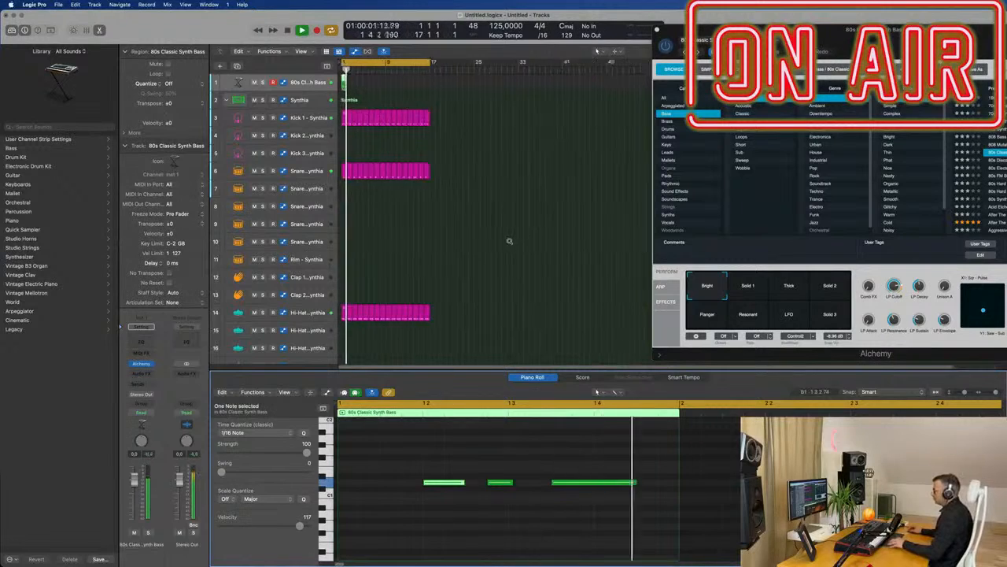
scroll(509, 241, up, 1)
click(344, 87)
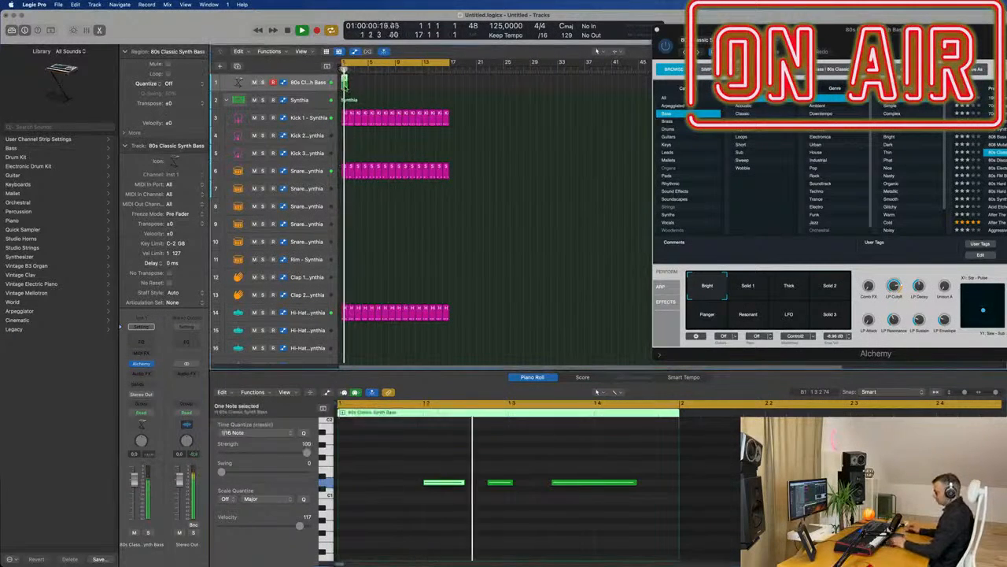
key(super+r)
key(super+r)
key(super+r)
key(super+r)
key(super+r)
key(super+r)
key(super+r)
key(super+r)
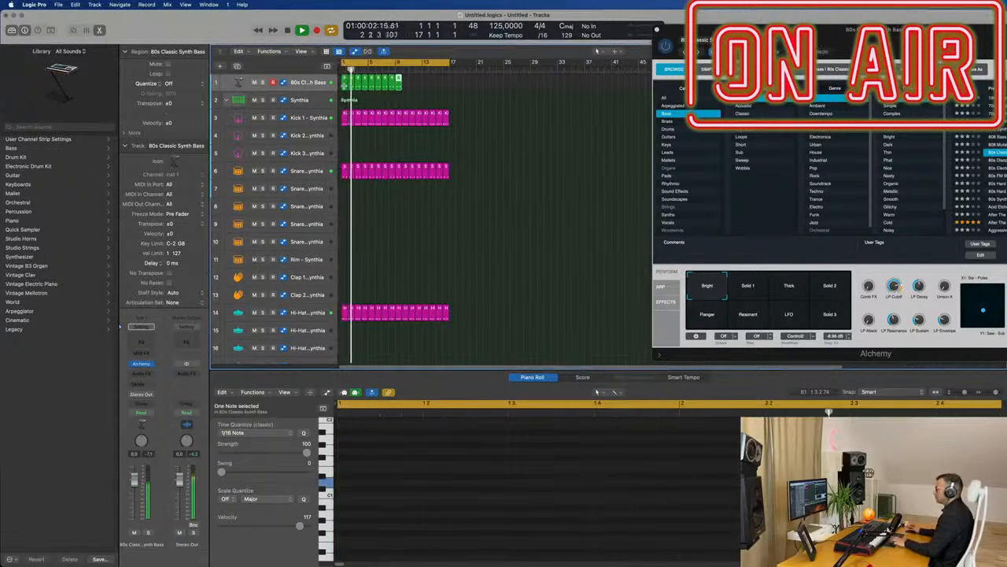
drag(399, 79, 447, 79)
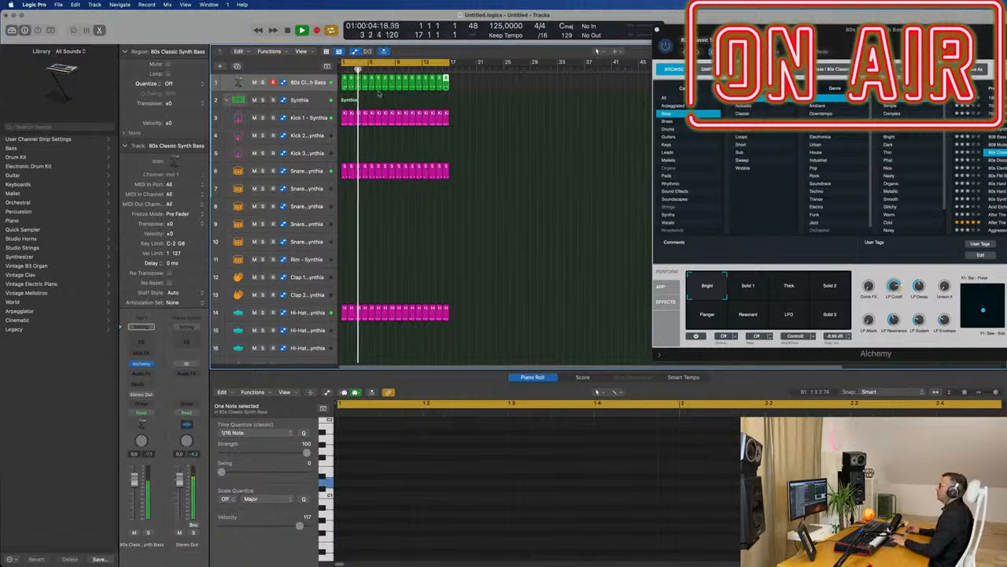
Show Alchemy's advanced view and try out the Decay, LP Attack and LP Decay controls on the bass sound.
drag(877, 34, 478, 70)
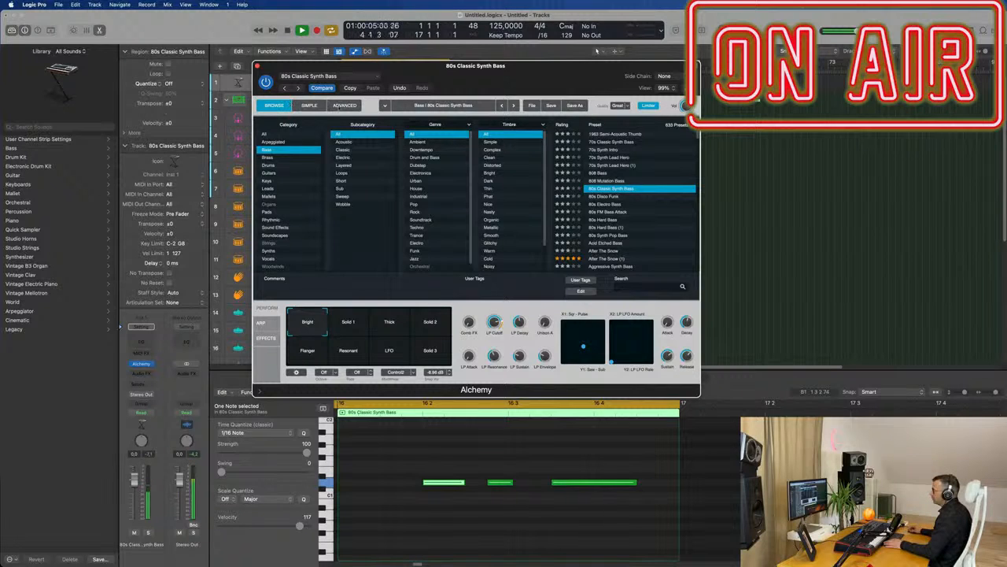
click(350, 107)
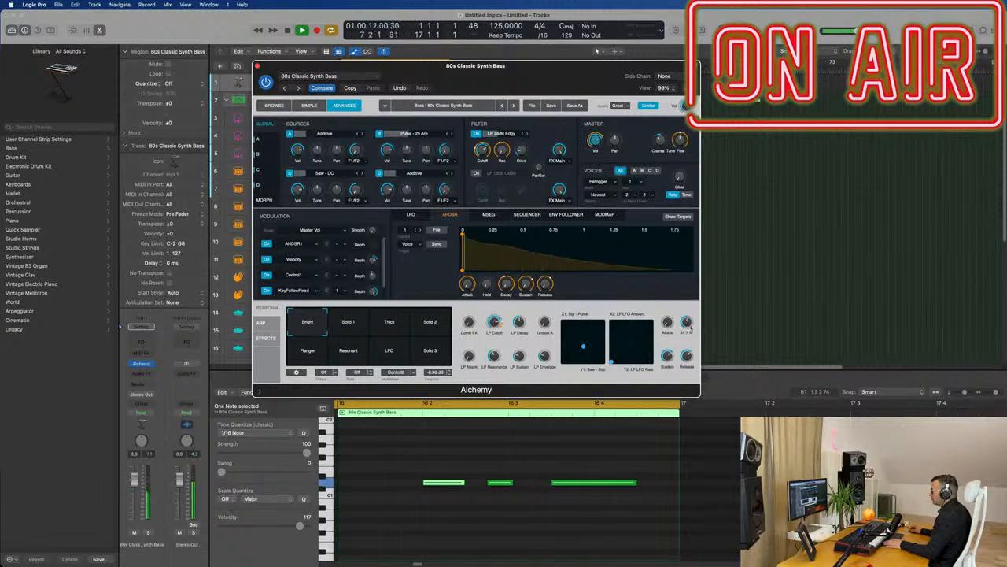
drag(691, 329, 692, 322)
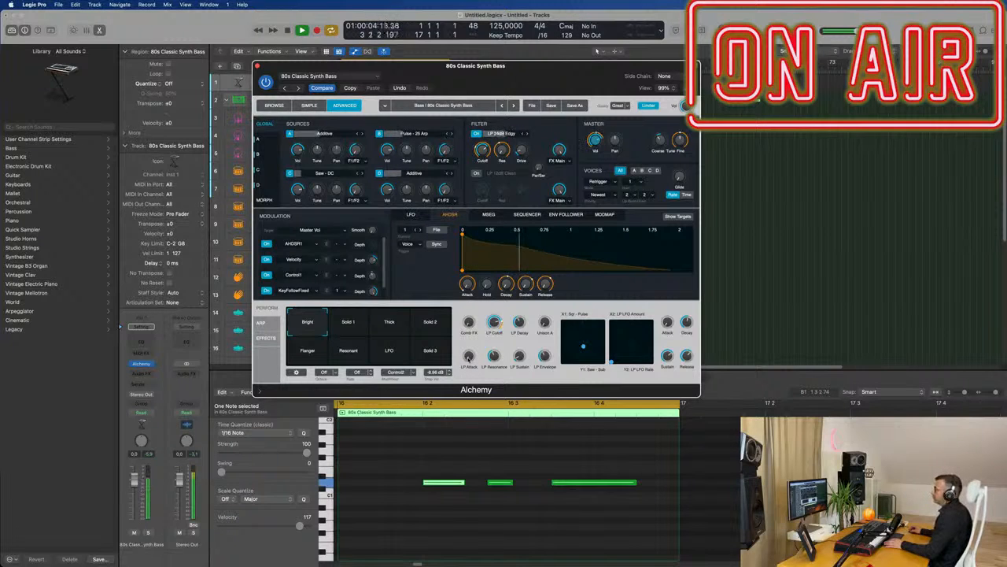
drag(468, 355, 469, 340)
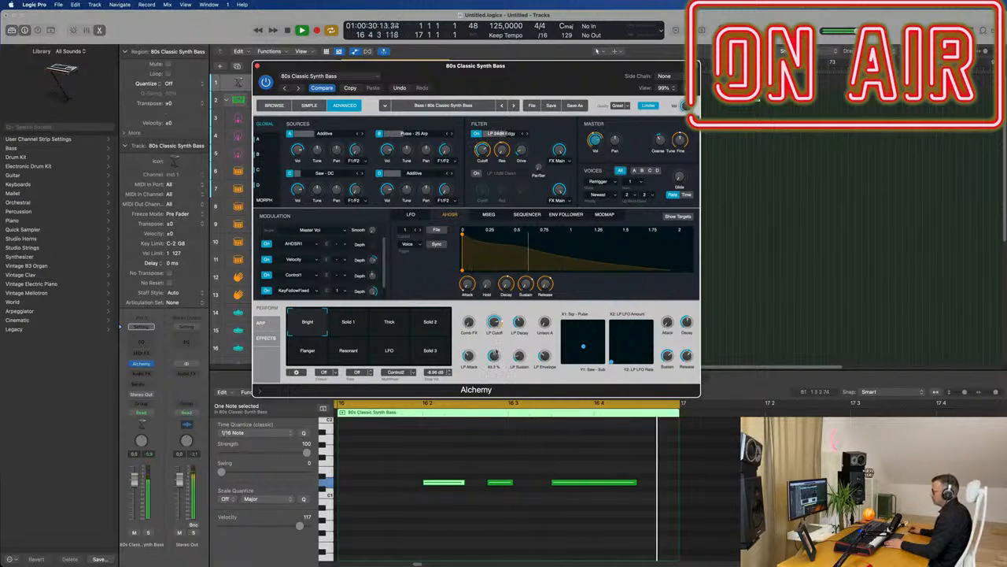
scroll(495, 351, up, 3)
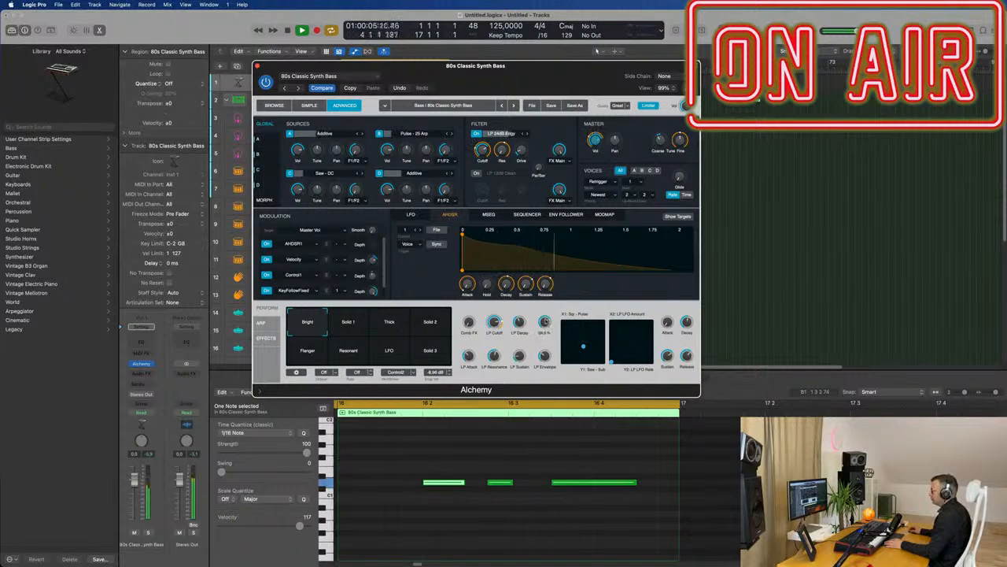
mouse_move(546, 323)
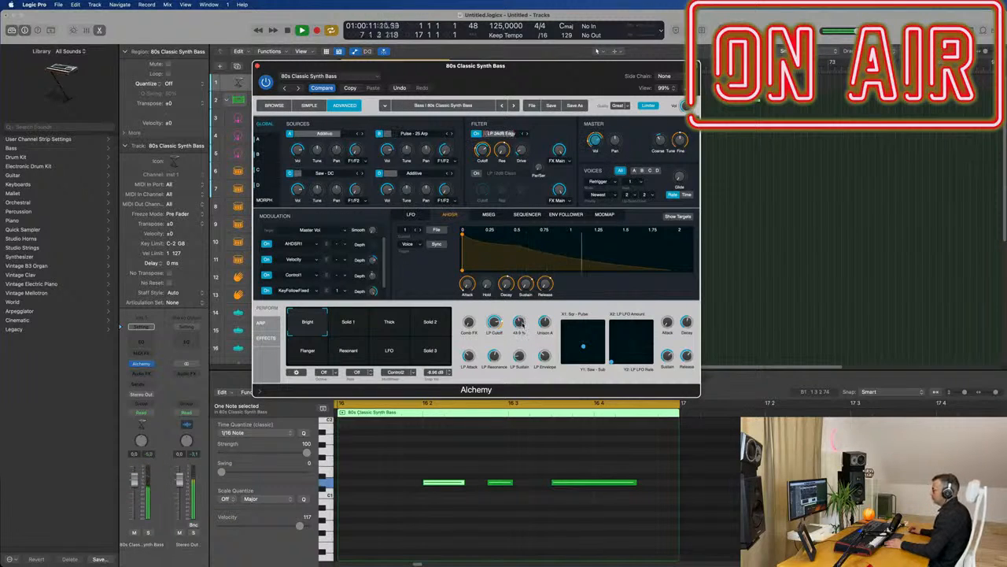
drag(522, 330, 521, 319)
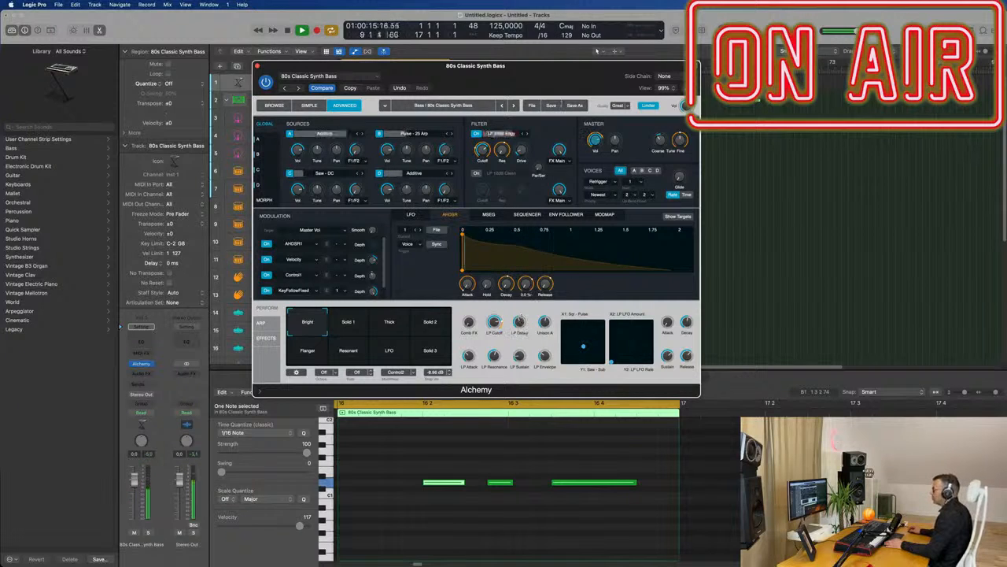
Move Alchemy clear of the 16 bars and make the bass track much taller while playing from bar 1.
drag(538, 73, 800, 77)
key(space)
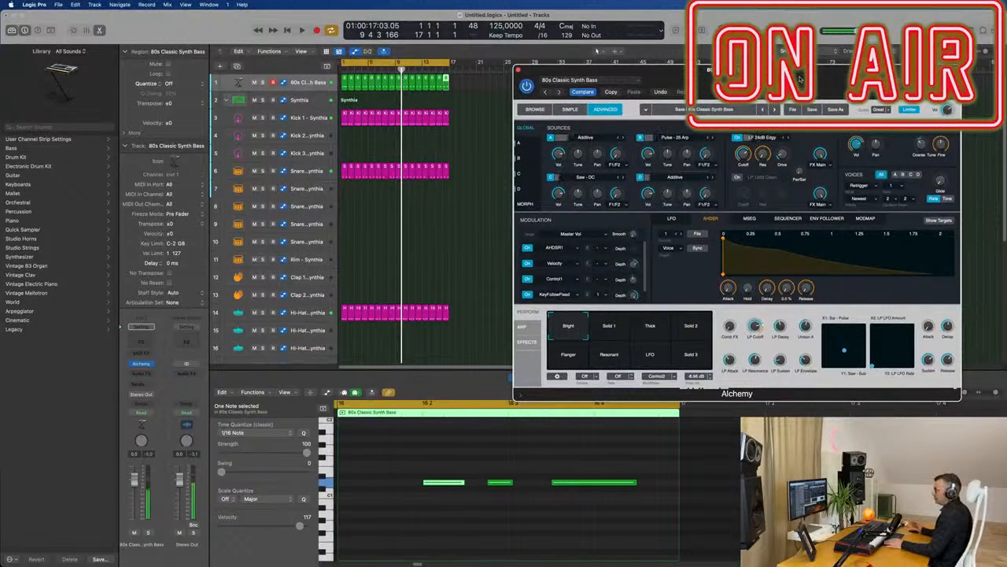
key(Return)
key(space)
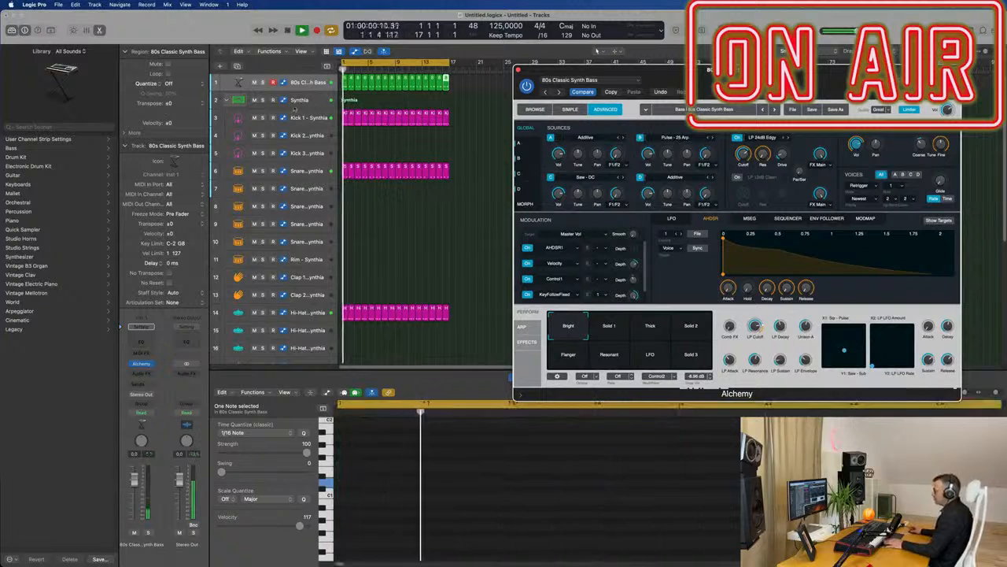
drag(309, 90, 309, 153)
key(space)
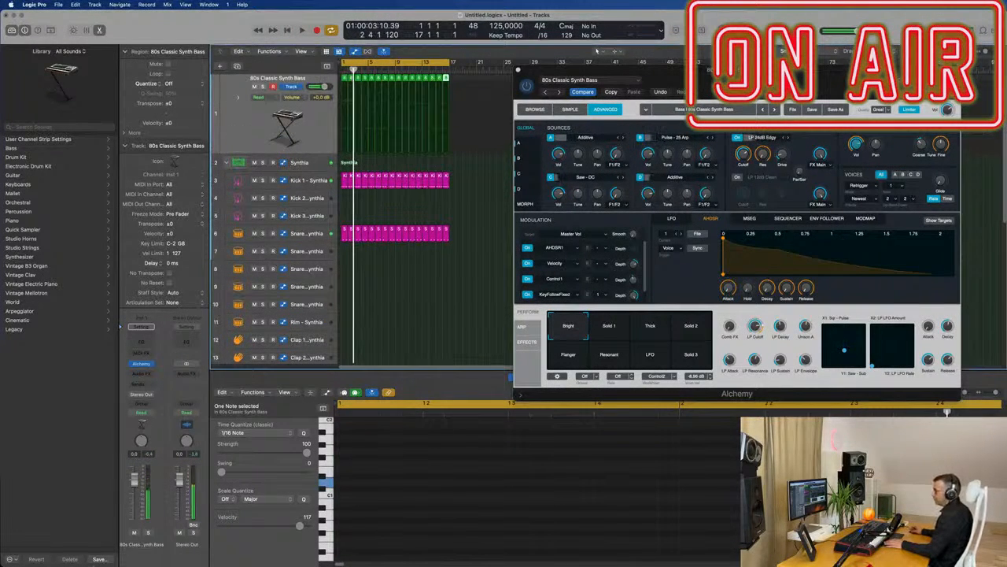
Set the bass track's automation mode to Touch and record LP Decay movements over the first bars.
click(147, 412)
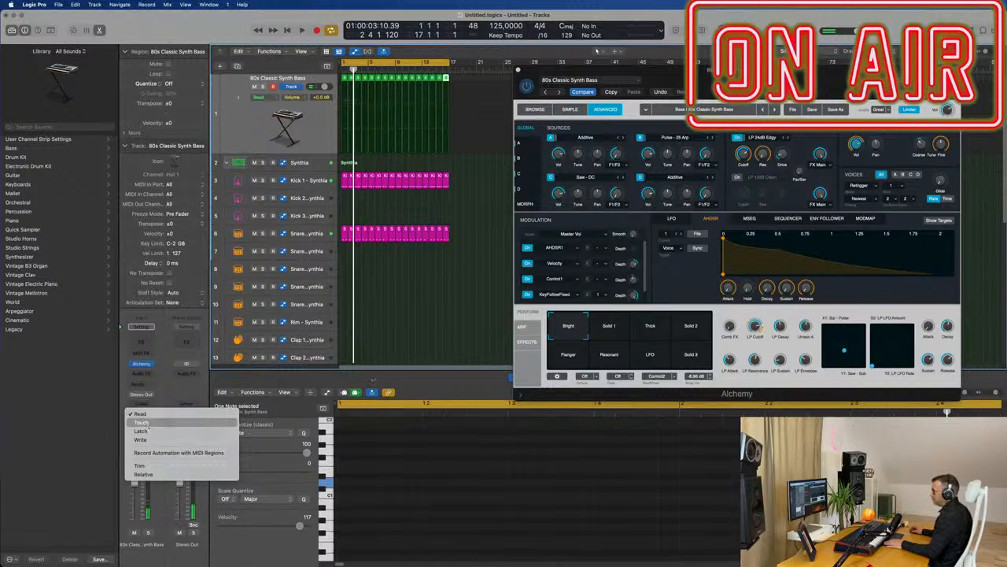
click(142, 423)
key(Return)
key(space)
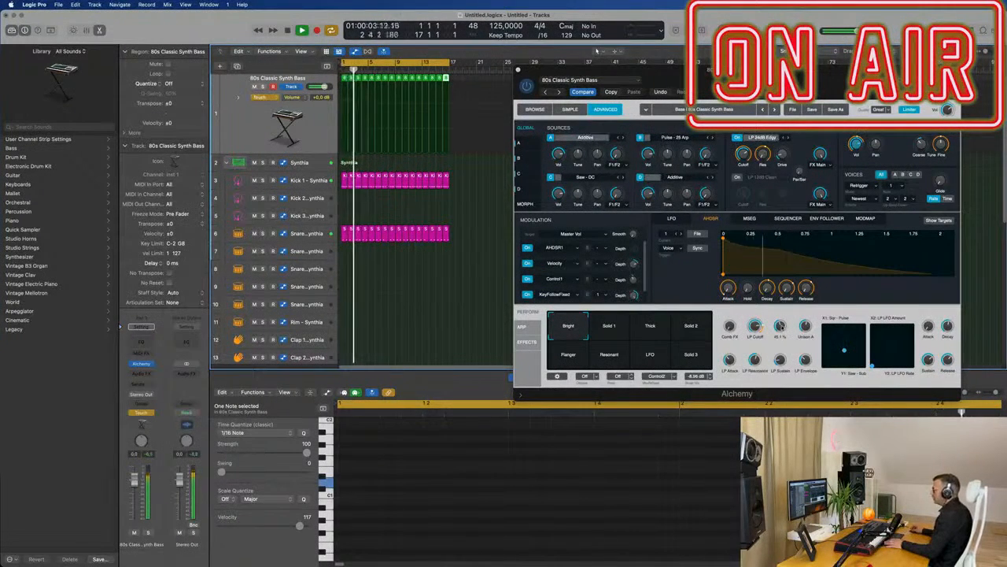
mouse_move(780, 326)
mouse_down()
mouse_move(782, 334)
mouse_move(782, 325)
mouse_up()
key(space)
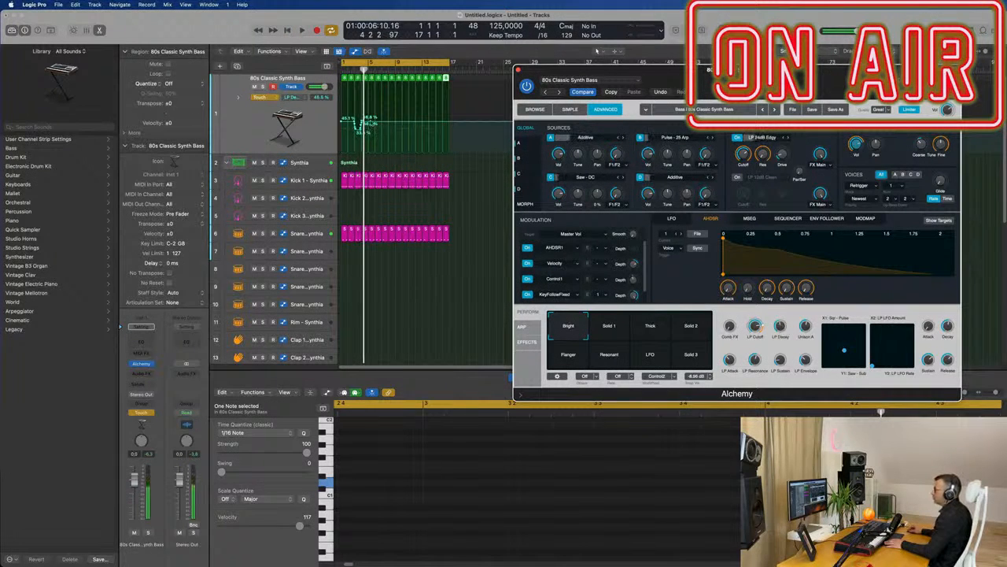
Reshape the LP Decay automation: 34.3% at bar 1, peaks near bars 5 and 13, a dip near bar 9, 33.2% at bar 17.
mouse_move(370, 123)
mouse_down()
mouse_move(341, 123)
mouse_move(366, 138)
mouse_move(369, 124)
mouse_move(342, 132)
mouse_move(370, 115)
mouse_up()
key(Return)
key(space)
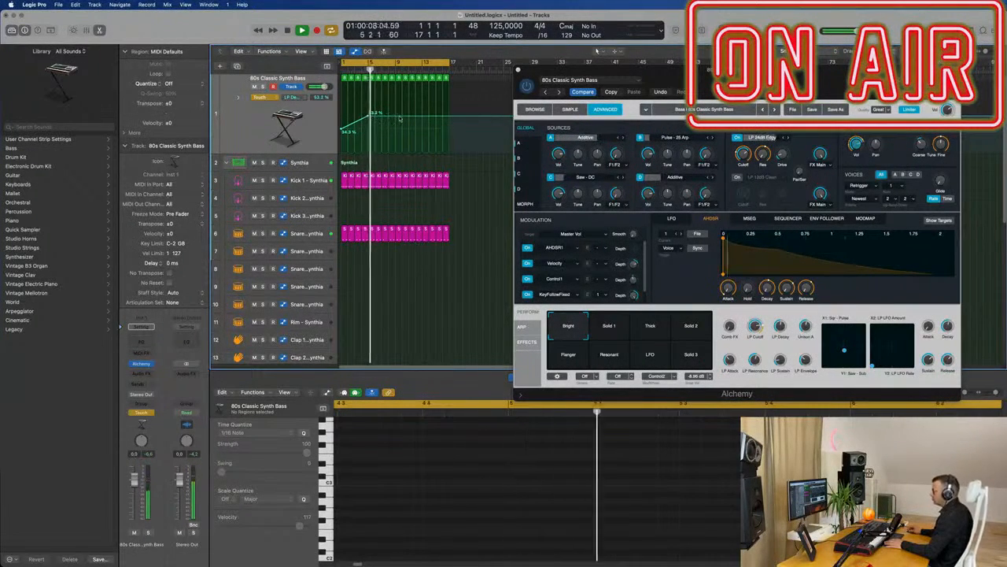
click(397, 116)
drag(397, 116, 450, 131)
click(449, 114)
Close the Alchemy window and return the bass track's automation mode to Read.
drag(690, 79, 672, 79)
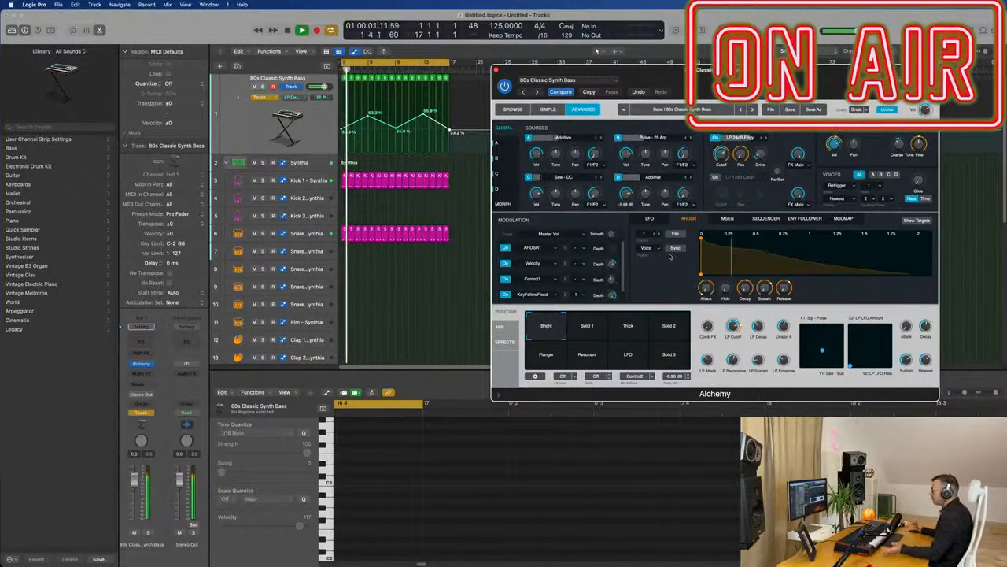
drag(765, 74, 651, 103)
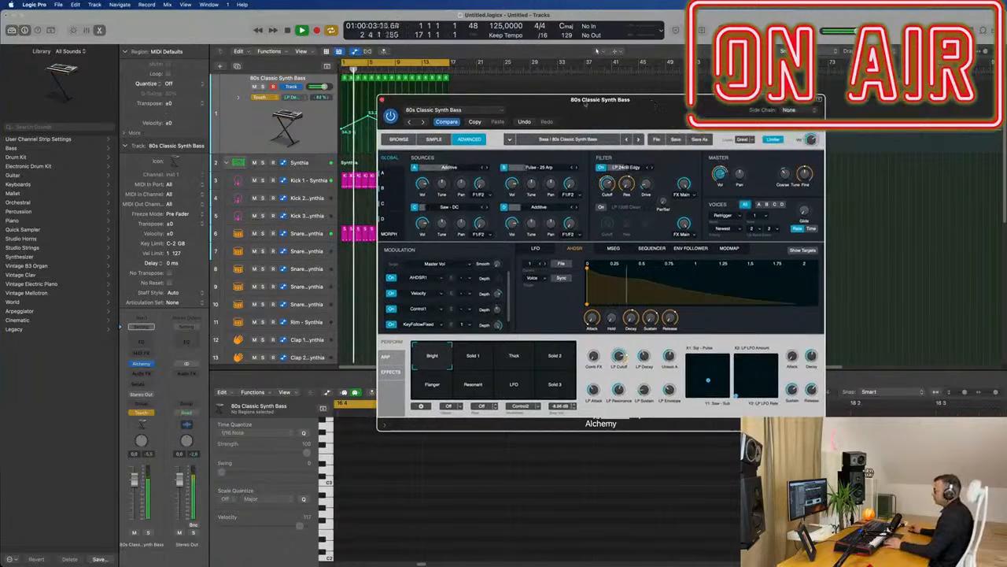
click(382, 100)
Duplicate the bass track with its settings and copy the last bass region to bar 1 of the new track.
click(257, 122)
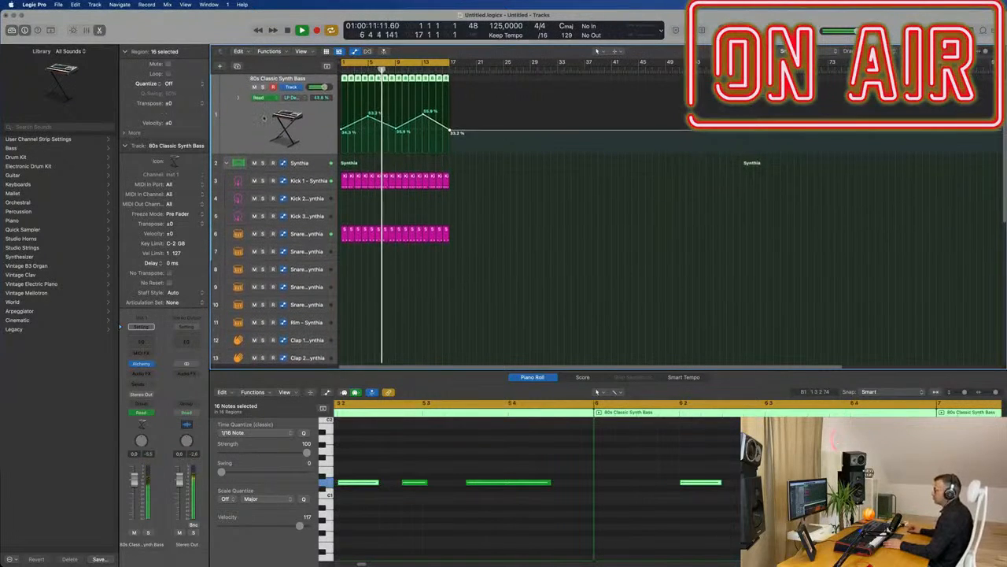
click(237, 66)
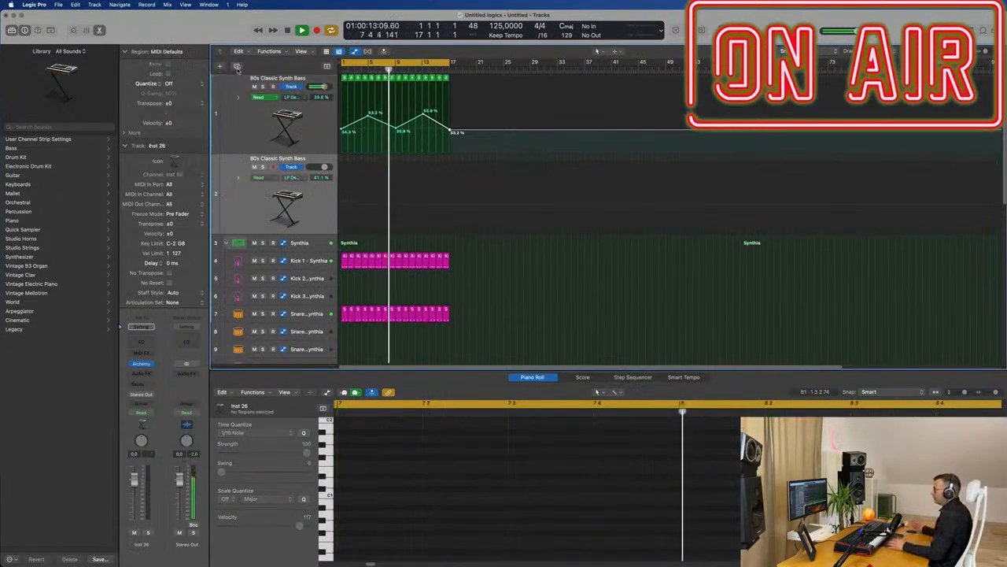
click(255, 124)
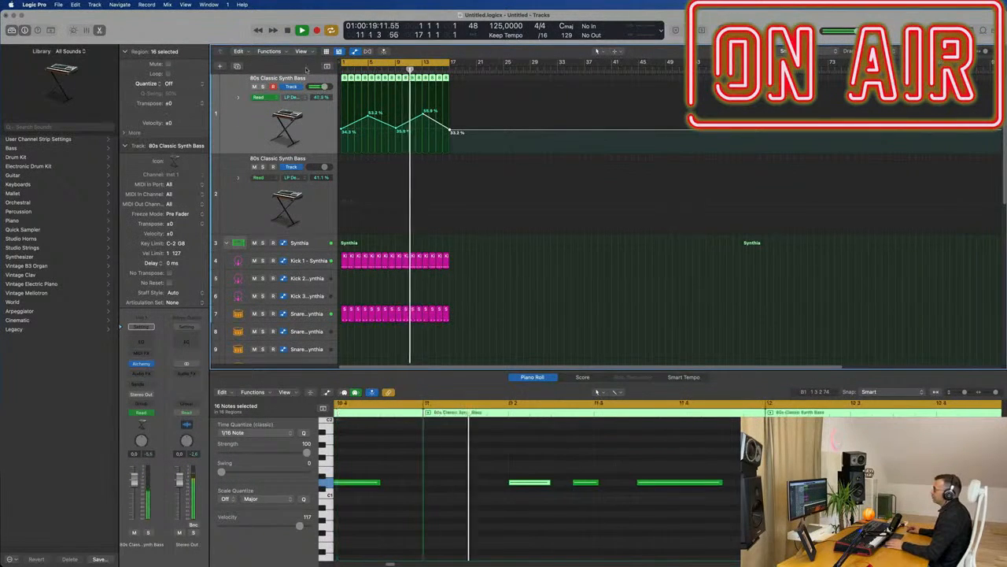
click(456, 81)
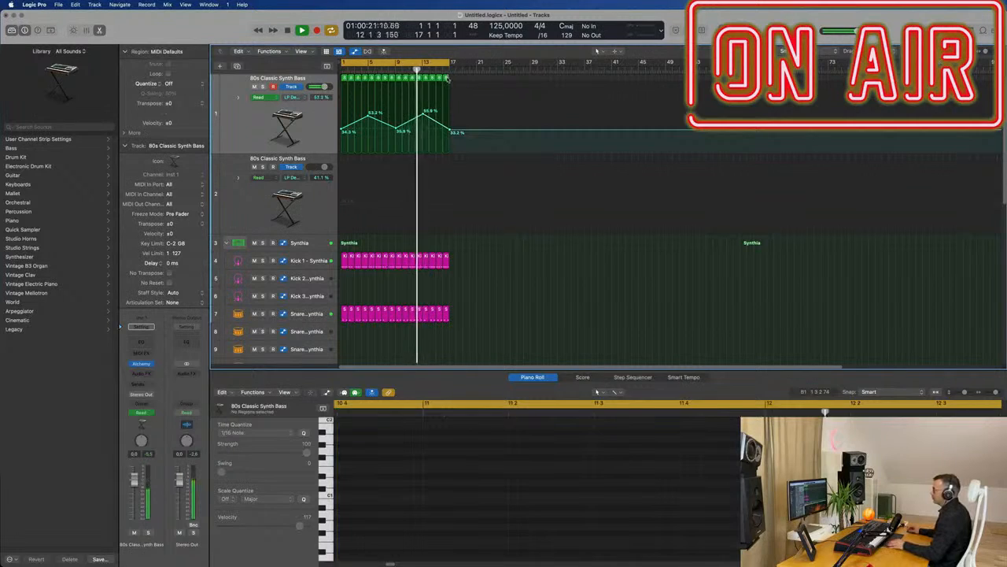
drag(445, 78, 343, 175)
key(space)
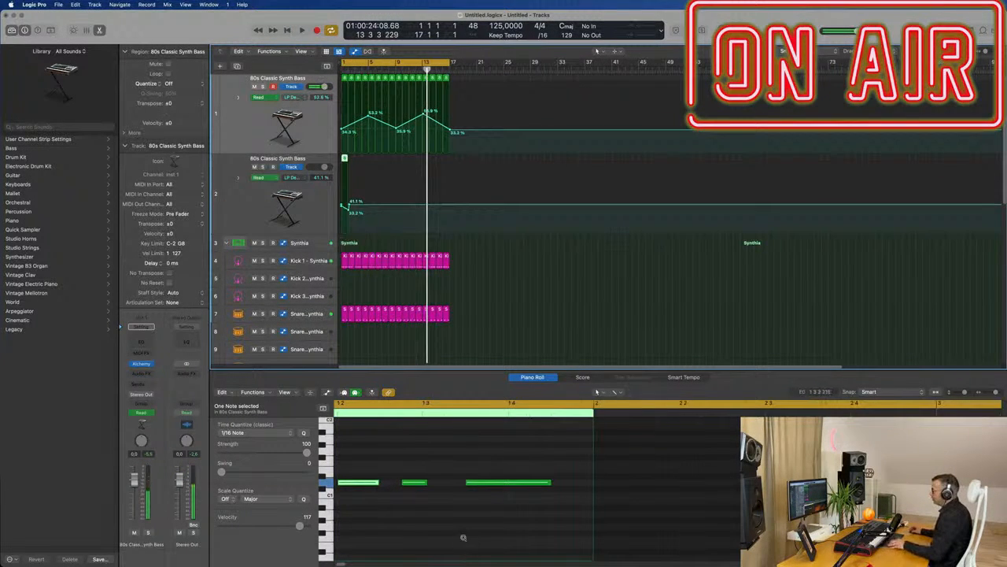
In the copied region, move the first note half a beat earlier, delete the long note, and move the short note to the last half beat.
ctrl+alt+click(464, 538)
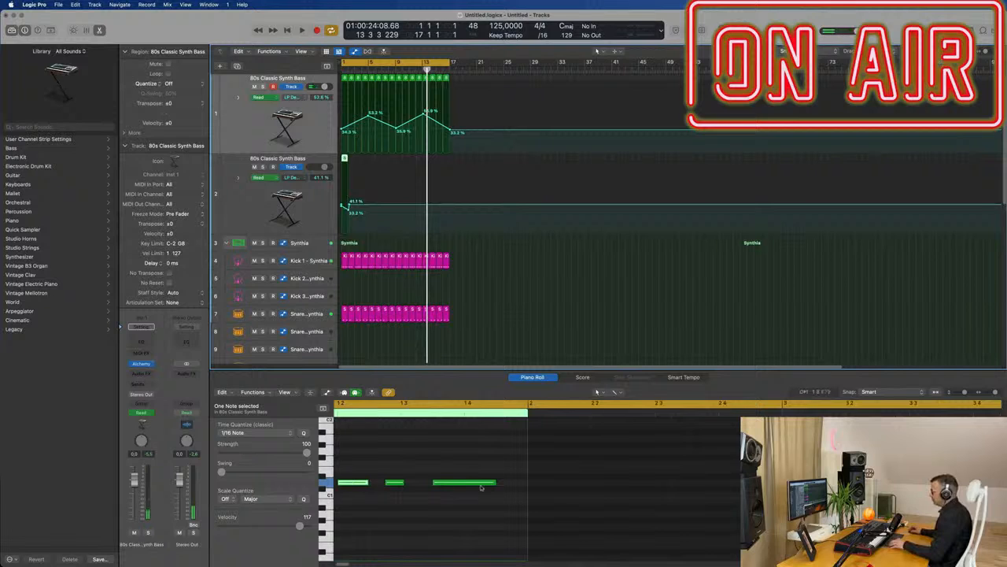
scroll(457, 513, left, 2)
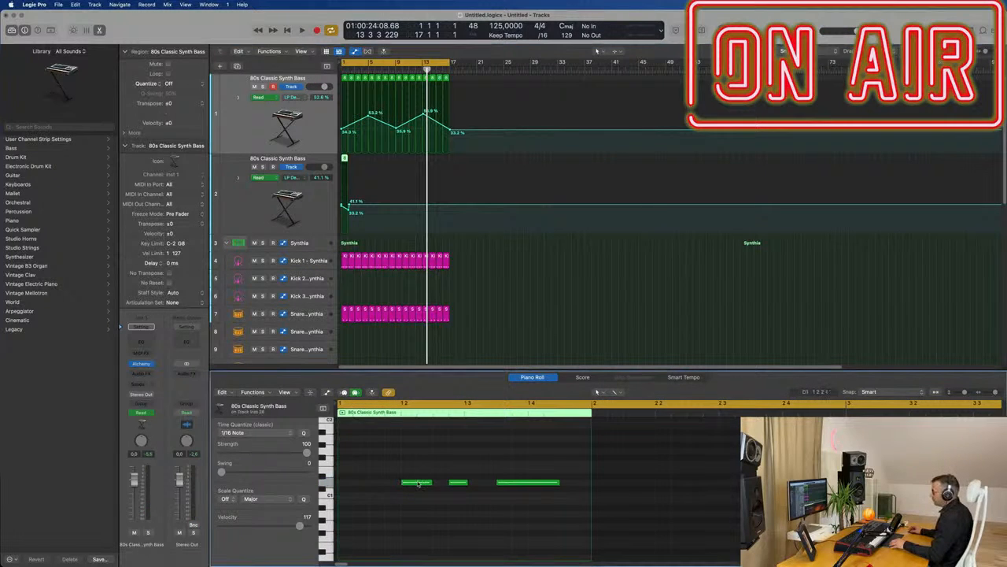
drag(419, 485, 388, 485)
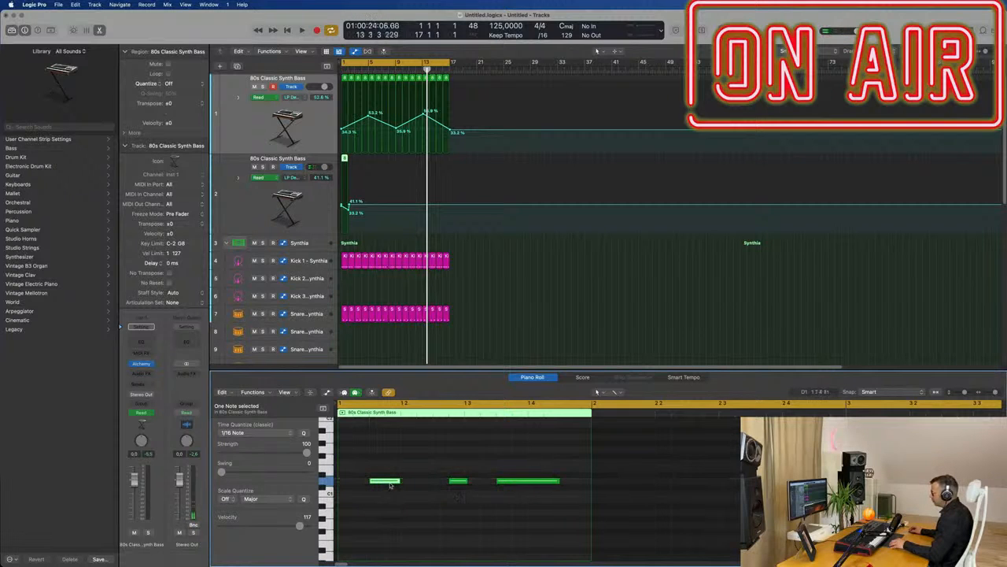
drag(446, 471, 542, 497)
key(BackSpace)
drag(462, 481, 573, 481)
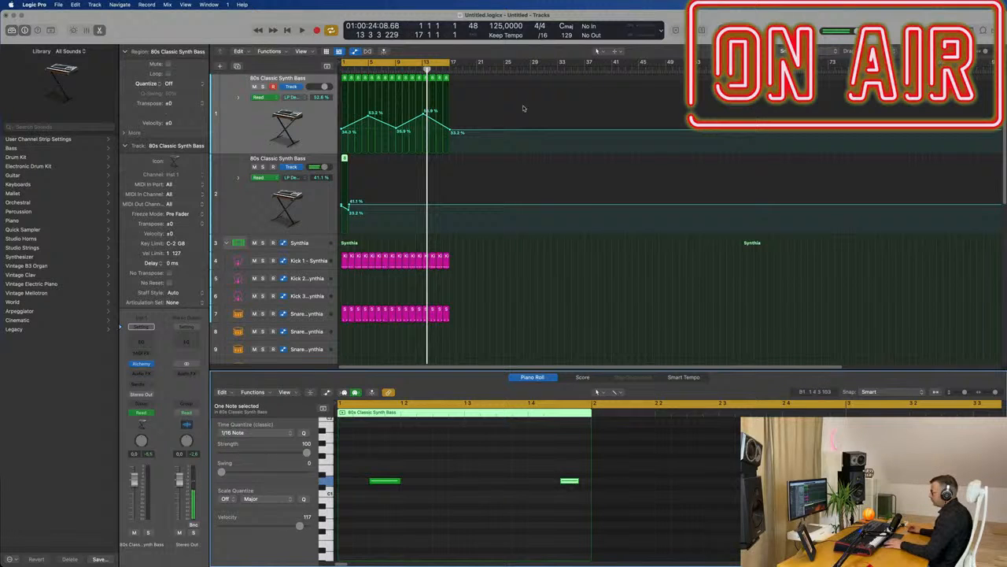
click(316, 180)
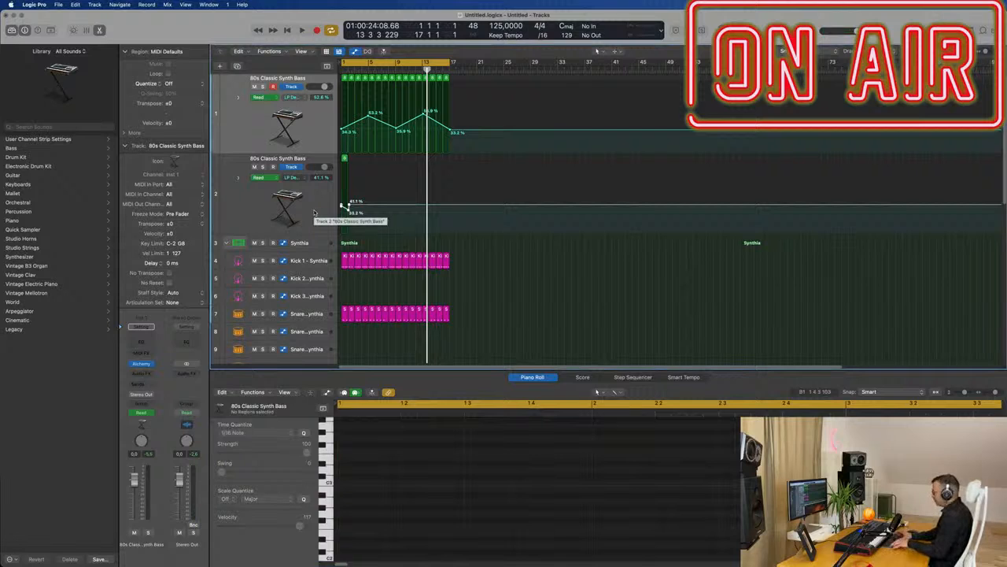
key(ctrl+super+BackSpace)
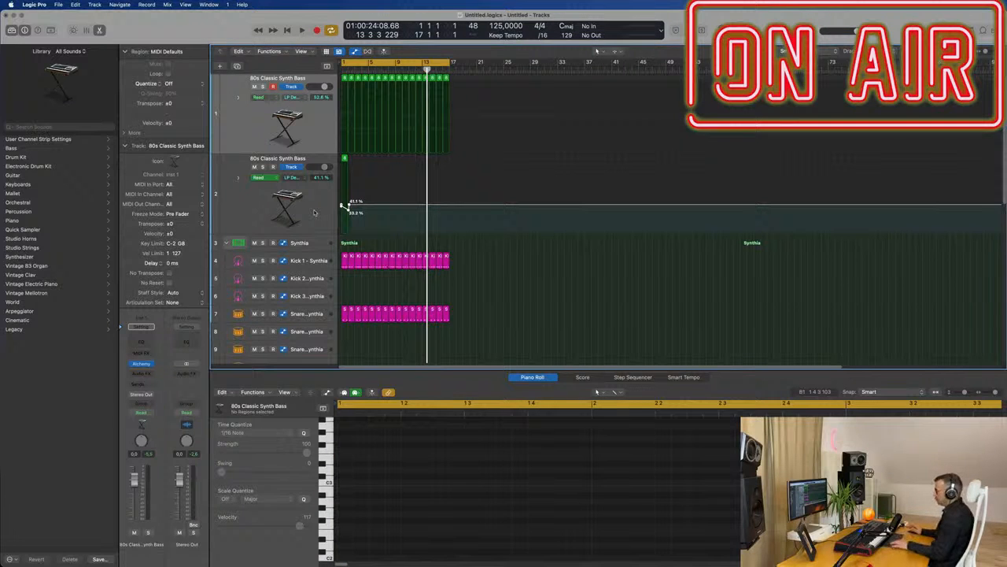
key(super+shift+z)
Delete the automation from the second bass track.
click(309, 225)
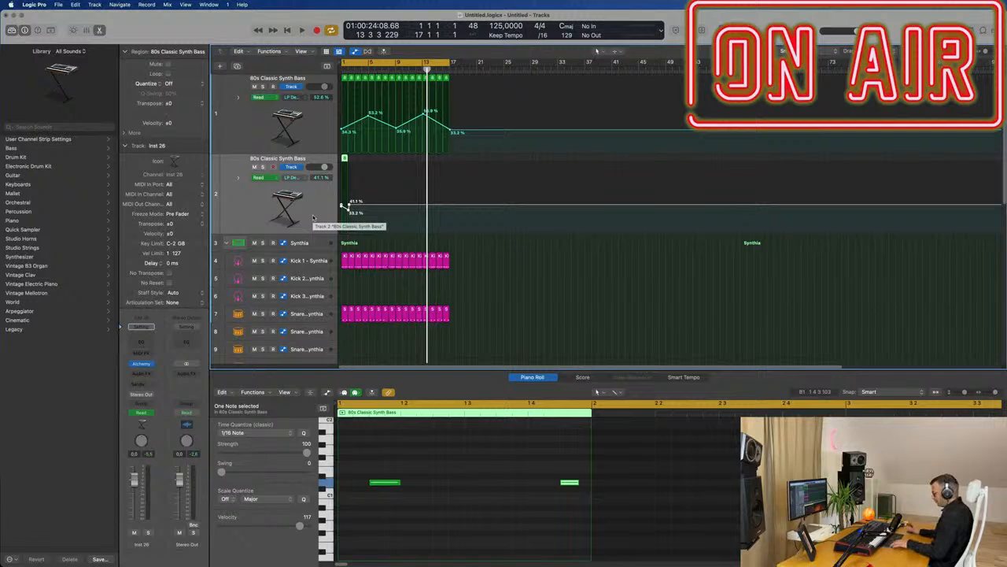
key(super+z)
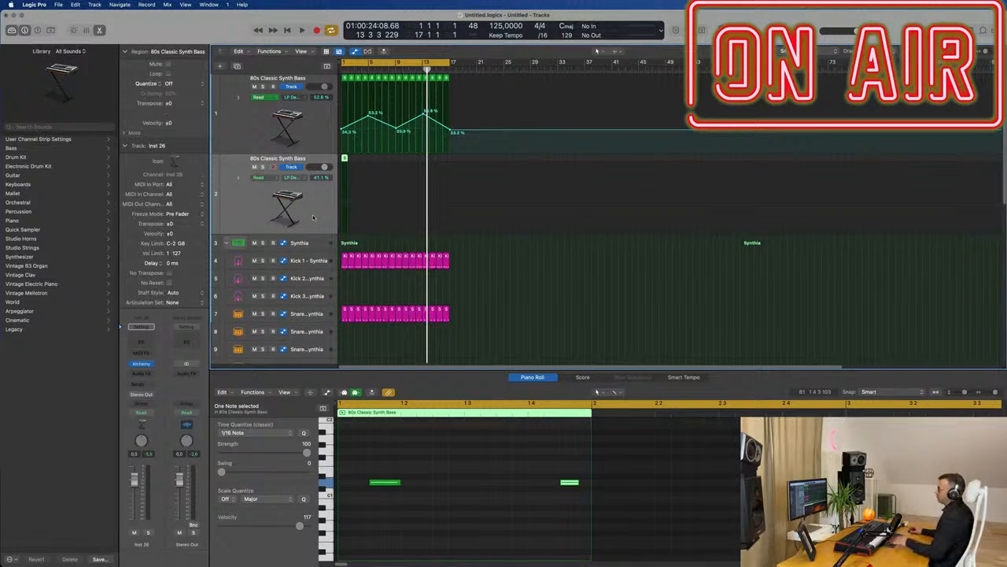
Transpose both notes in the second bass track's region up two octaves while the project plays.
key(space)
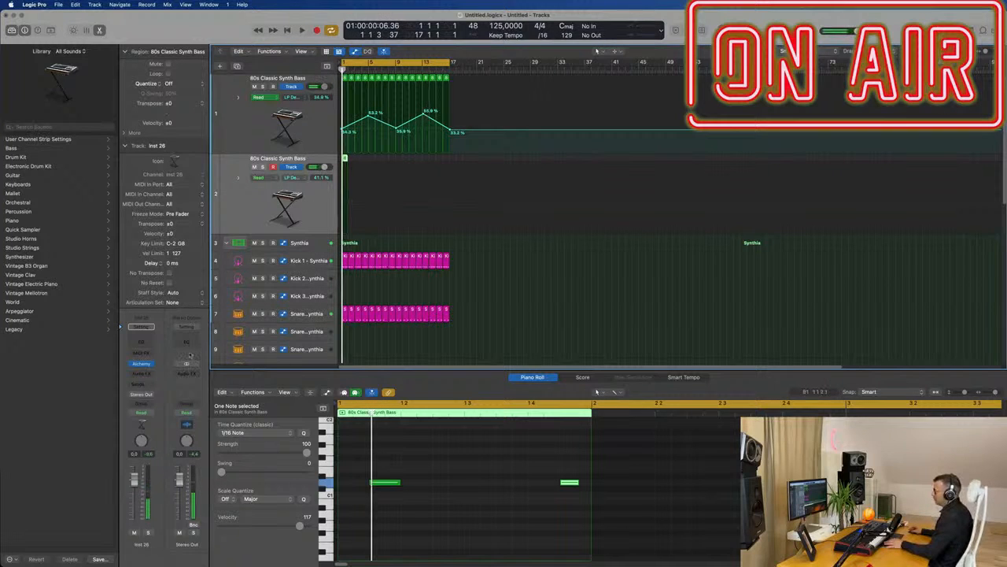
drag(364, 465, 584, 516)
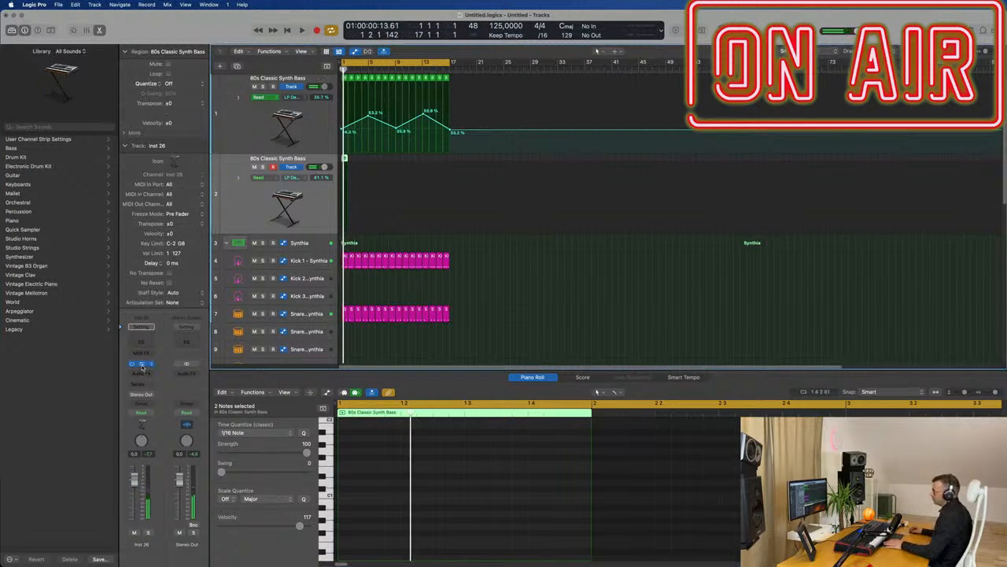
Open Alchemy on the second bass track, filter its preset browser to the Strings category, and load the Alpha Pad preset.
click(141, 364)
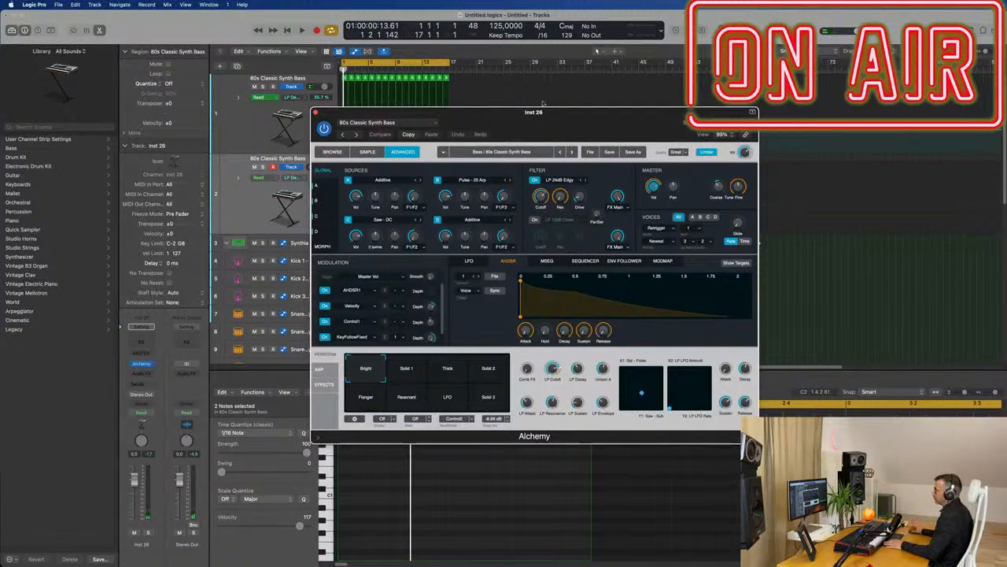
drag(589, 122, 689, 127)
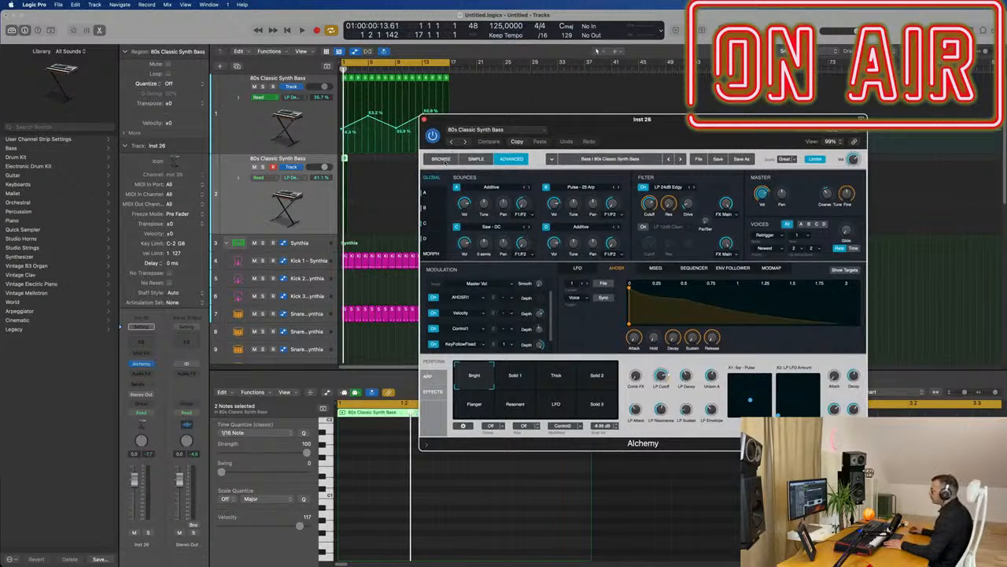
click(476, 130)
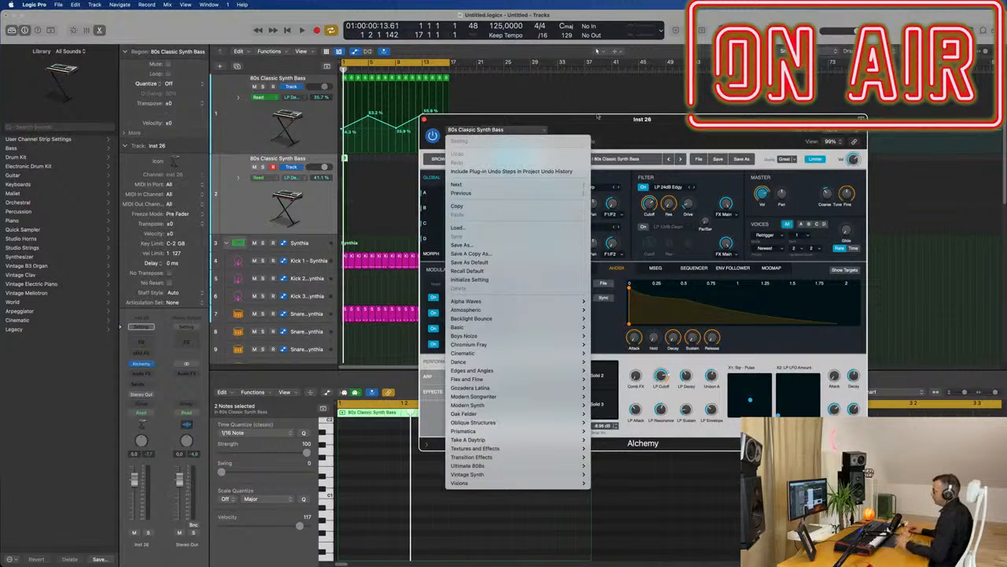
click(599, 127)
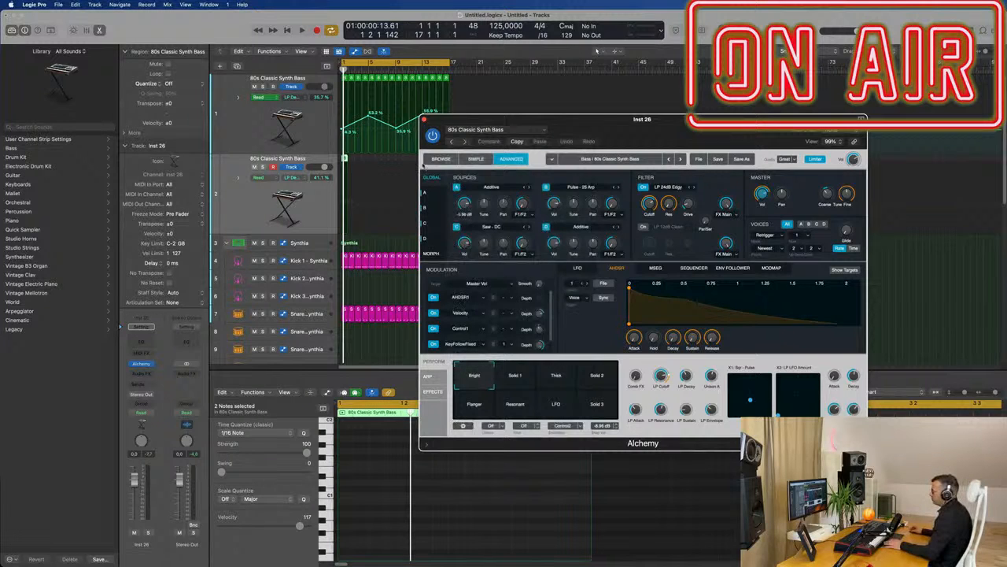
click(439, 159)
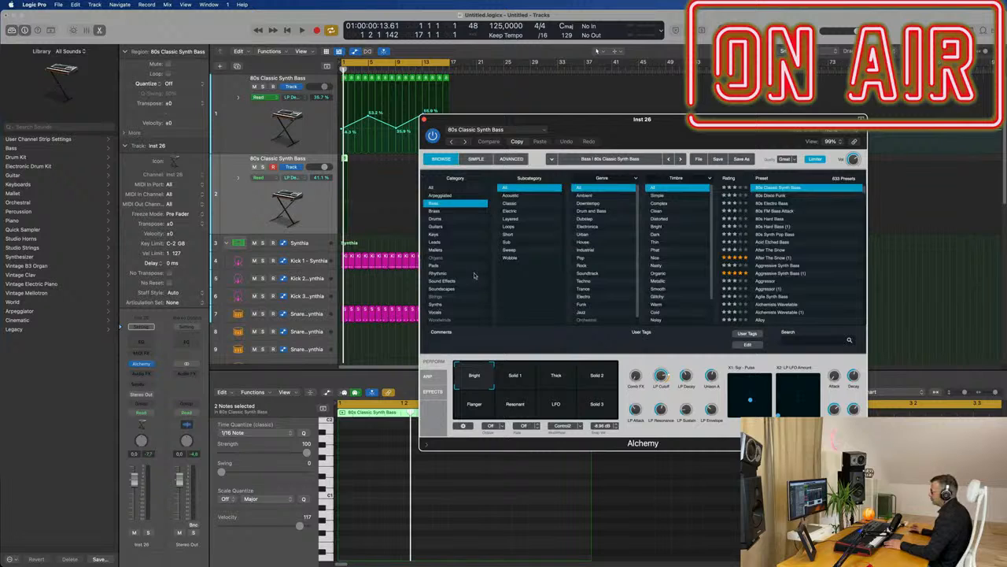
click(436, 297)
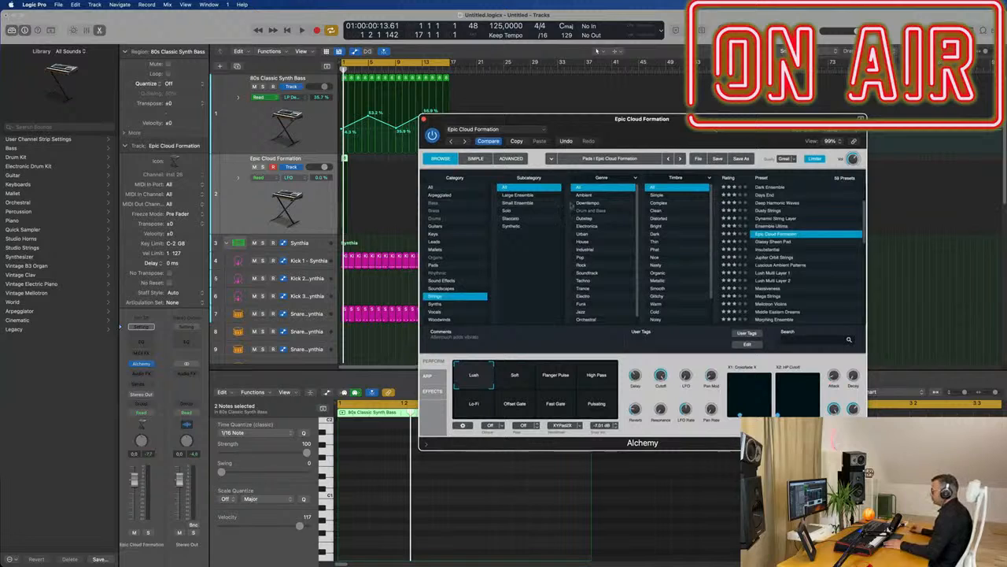
scroll(765, 214, up, 3)
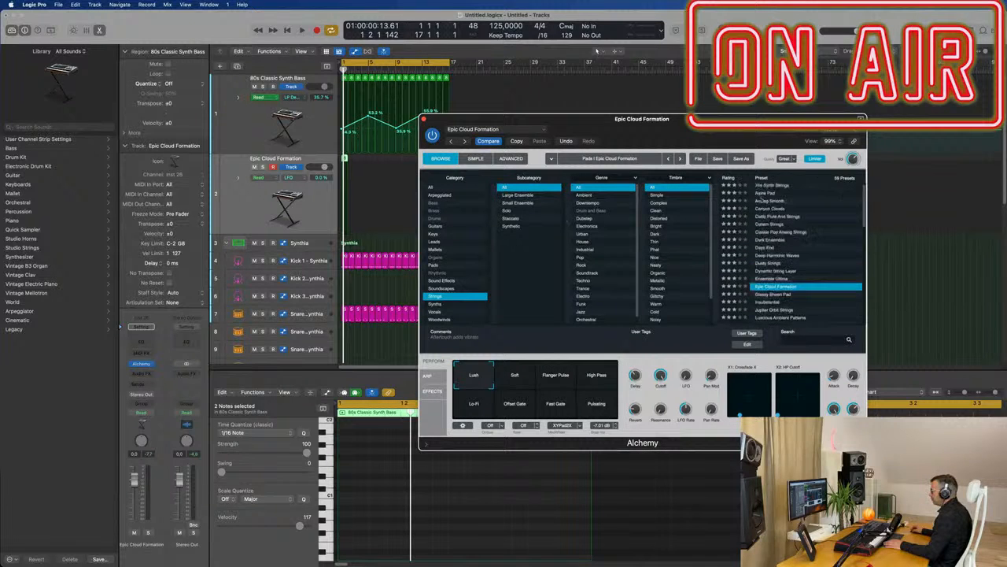
click(767, 195)
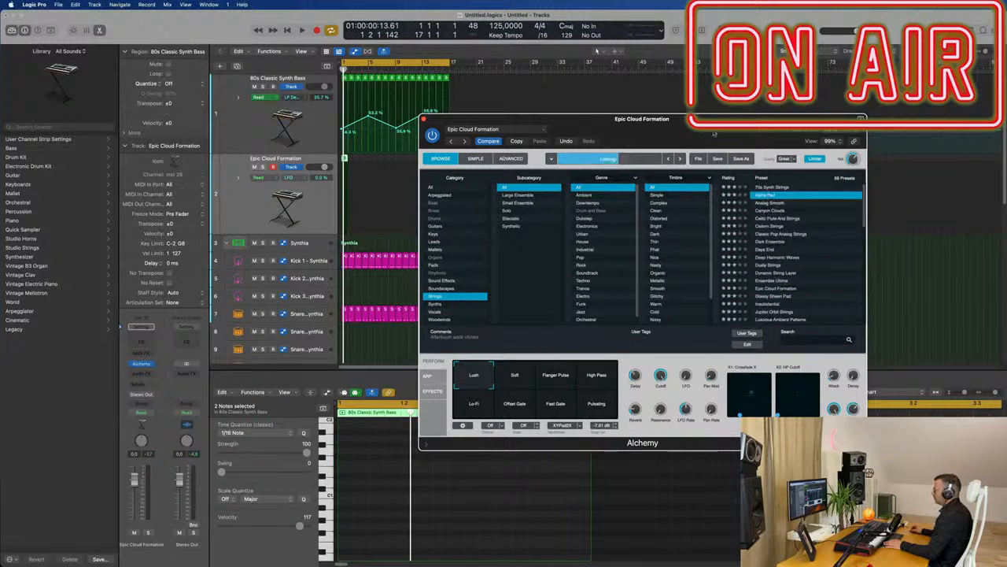
Play the beat with Alpha Pad and lower that track's volume to about -12.9 dB.
drag(715, 133, 895, 100)
key(space)
key(space)
click(149, 519)
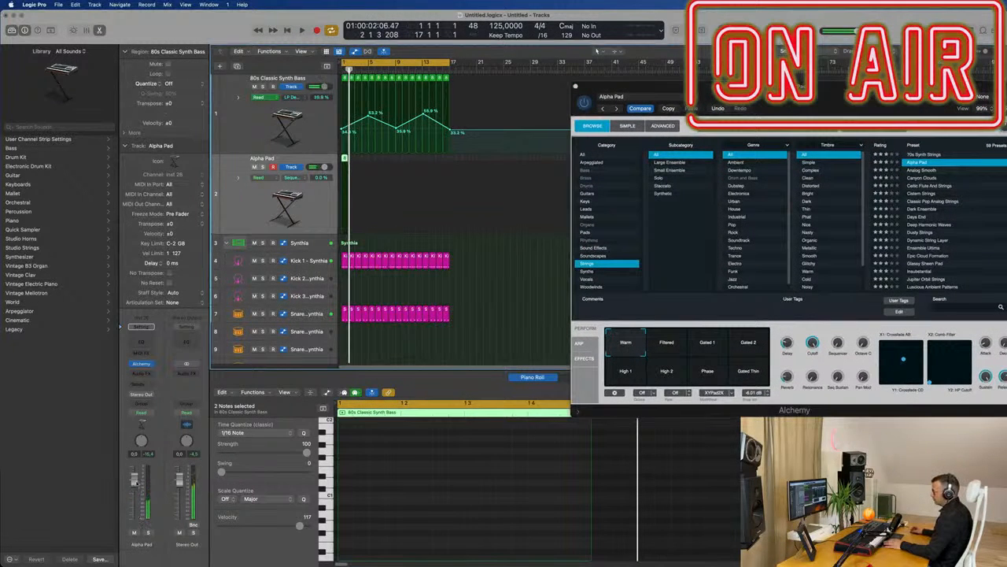
key(space)
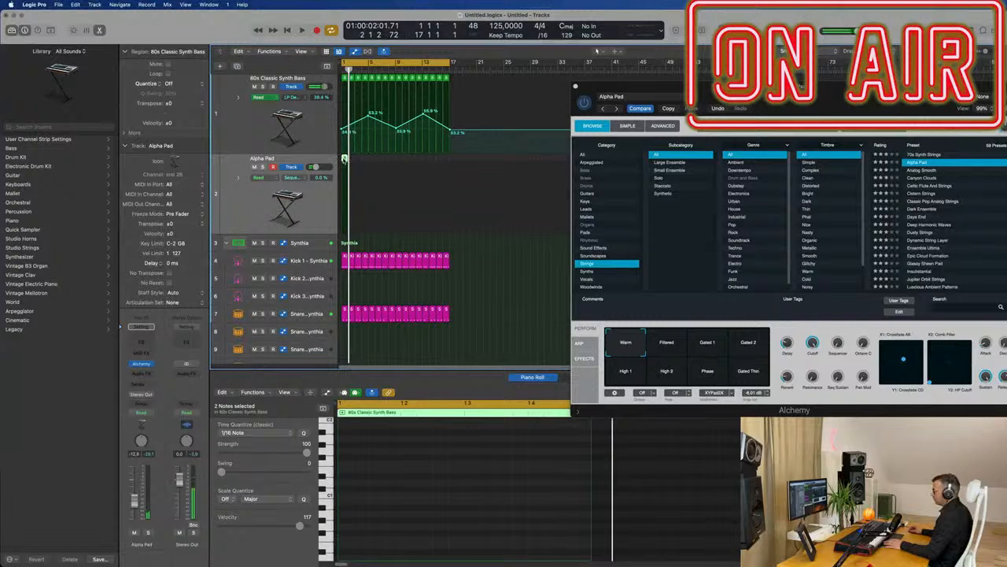
Delete the first note from the Alpha Pad region, keeping only the note on the last half beat.
key(e)
key(space)
key(e)
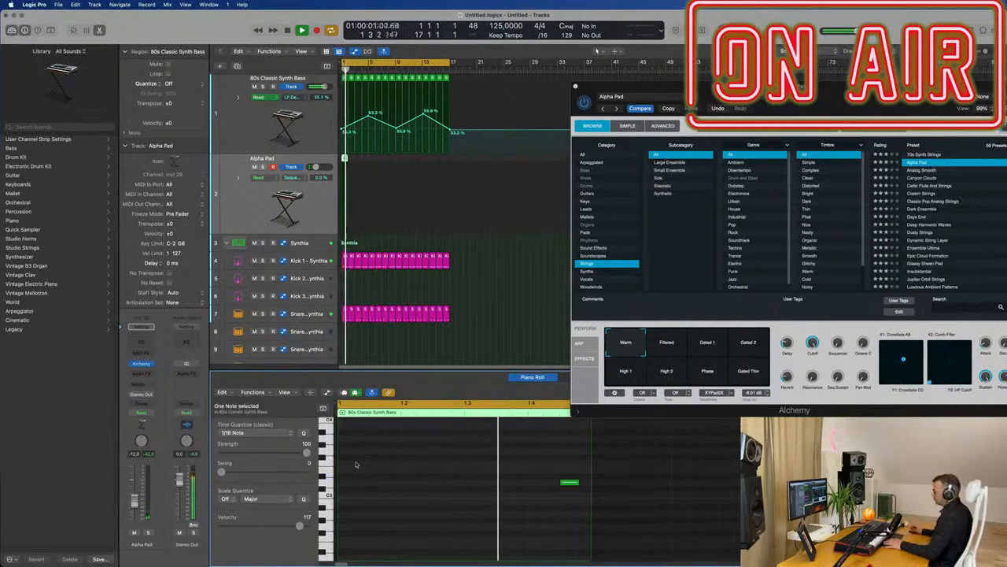
Repeat the one-bar Alpha Pad region until it fills the 16-bar loop.
click(344, 159)
key(super+r)
key(super+r)
key(super+r)
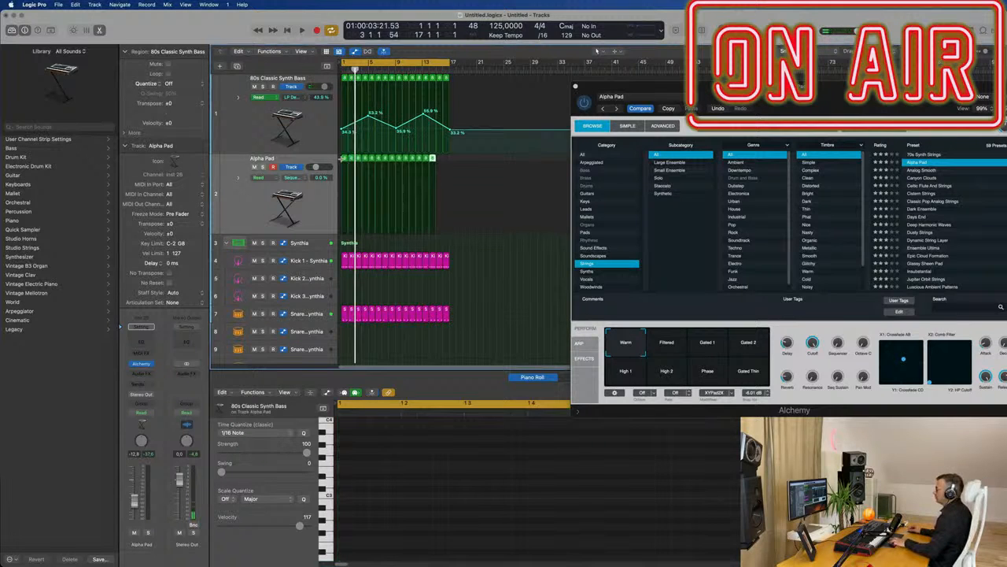
Audition the Cistern Strings preset during playback, trying its Crackling, Light Rain, Fizzing and Dark snapshots.
key(space)
drag(795, 86, 702, 51)
drag(536, 51, 494, 120)
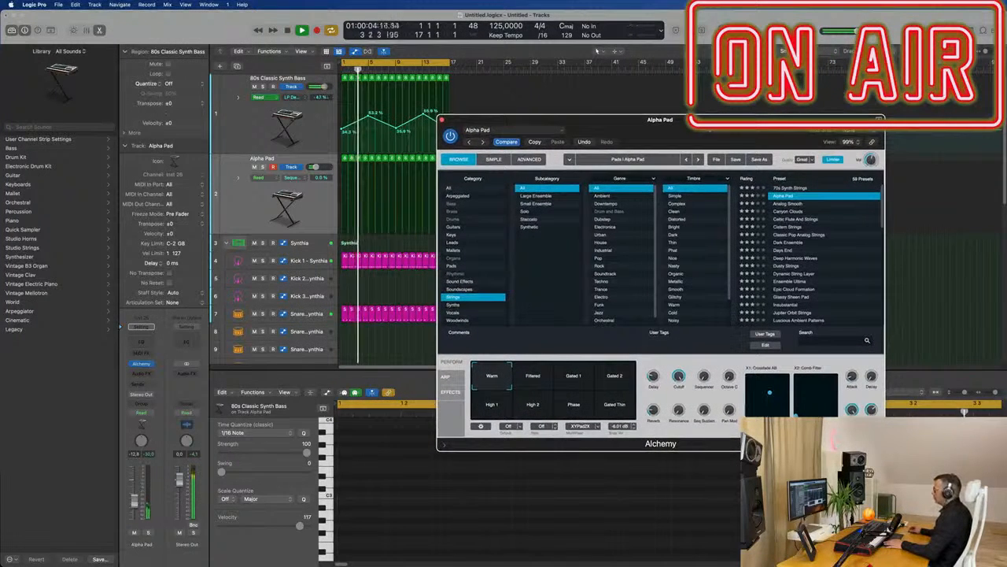
click(787, 226)
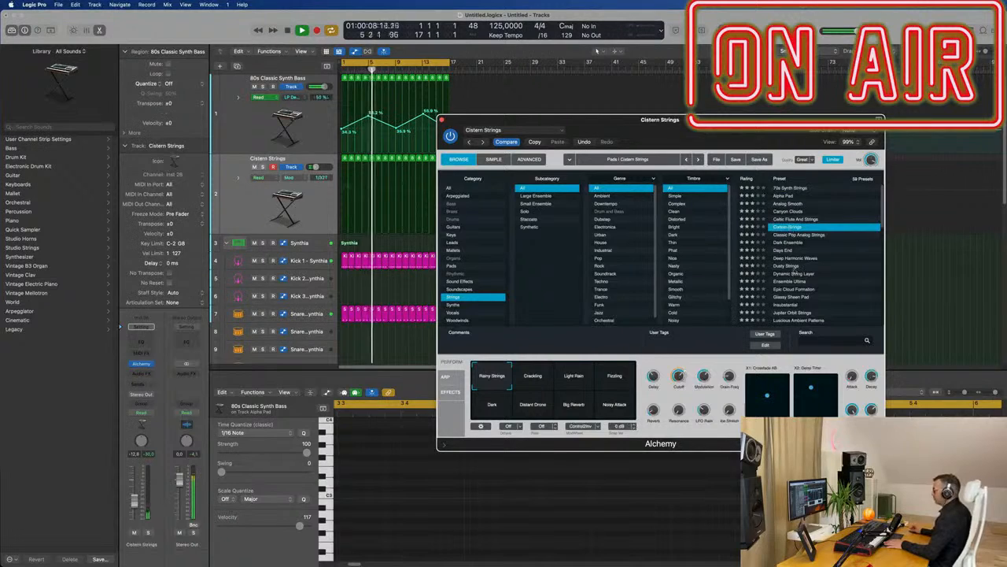
drag(696, 137, 641, 231)
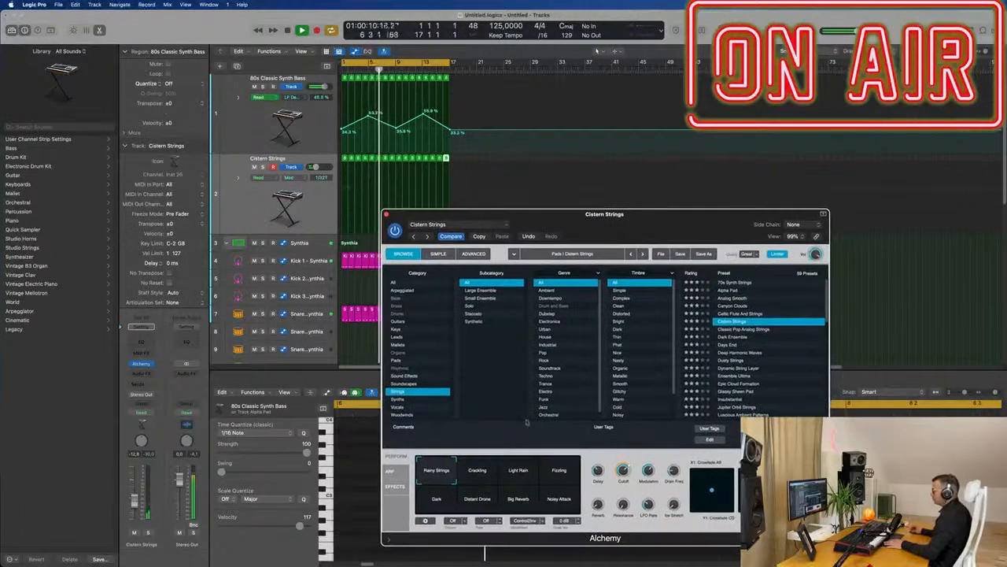
click(473, 479)
click(519, 475)
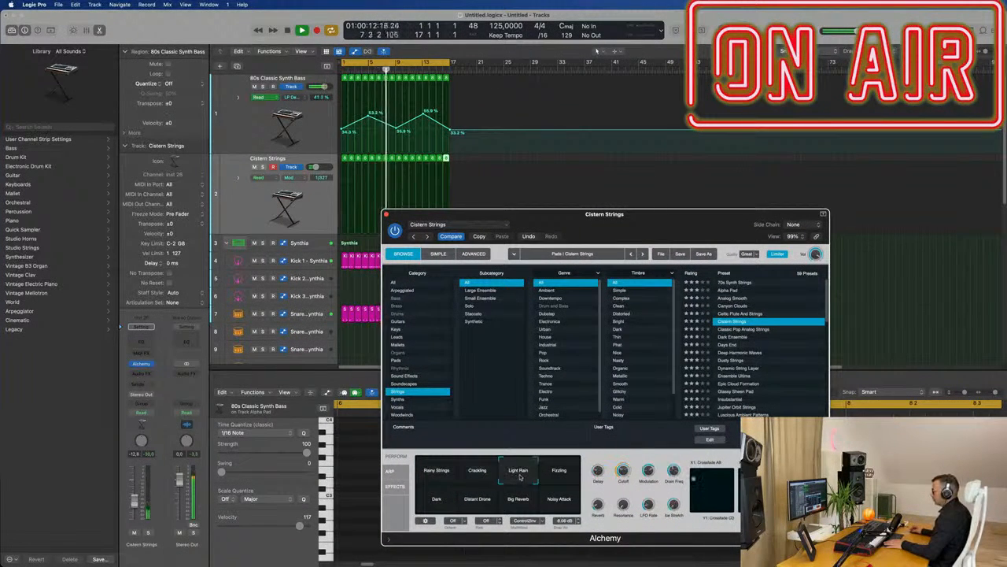
click(555, 475)
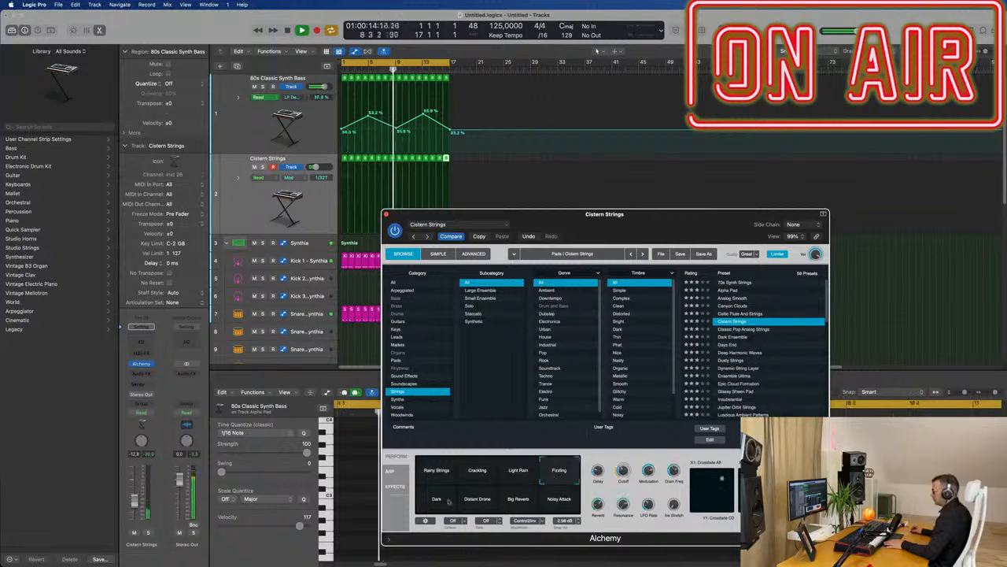
click(439, 504)
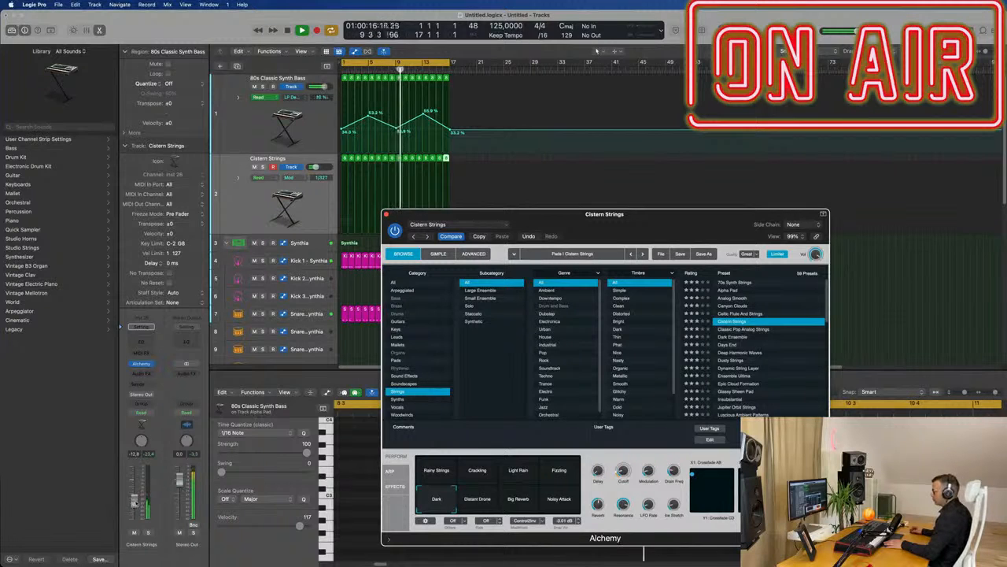
drag(135, 502, 135, 500)
Audition the Classic Pop Analog Strings preset with its Resonant snapshot.
click(738, 331)
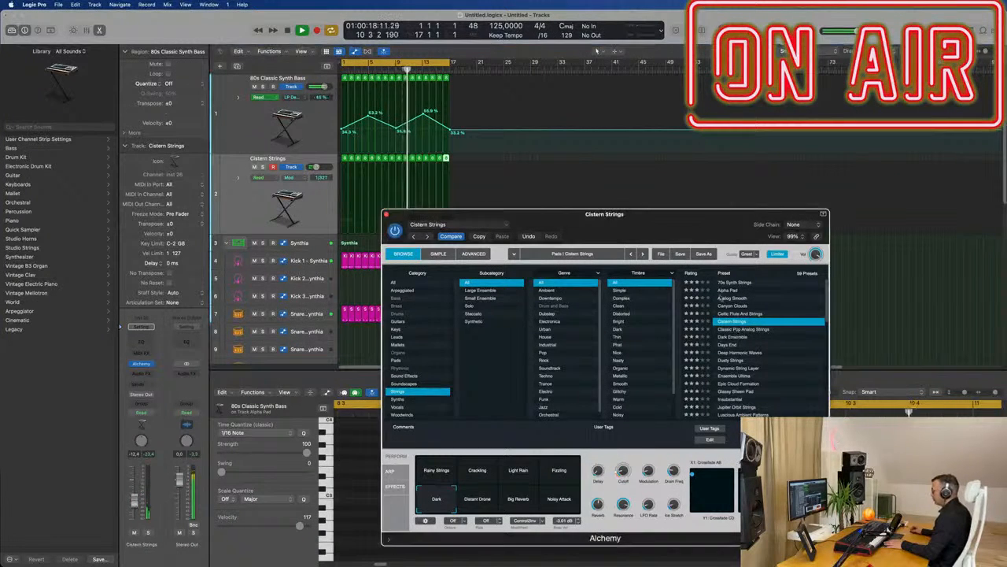
drag(682, 234, 762, 135)
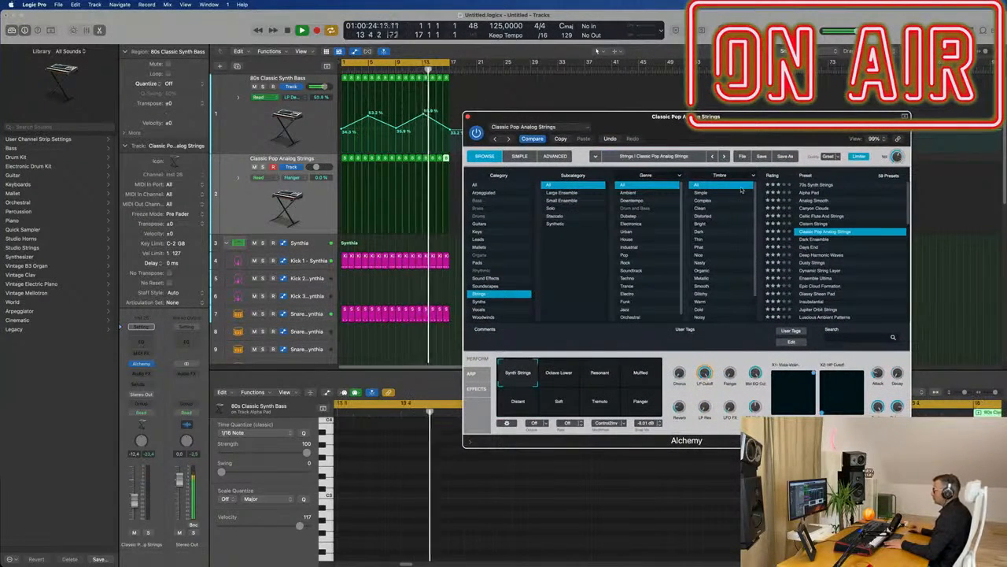
click(605, 377)
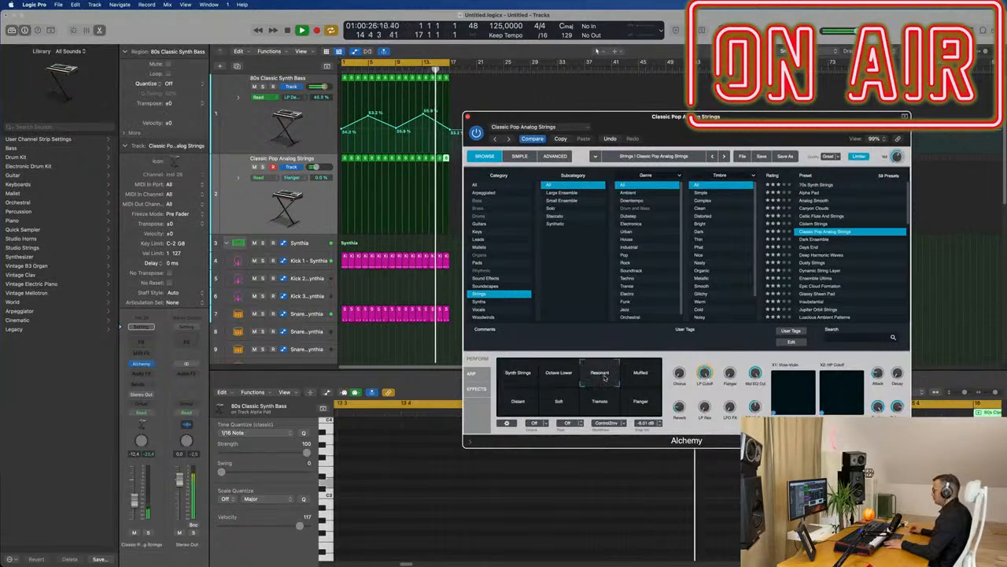
Load the Dusty Strings preset and raise the track's volume to about -7.4 dB.
click(811, 263)
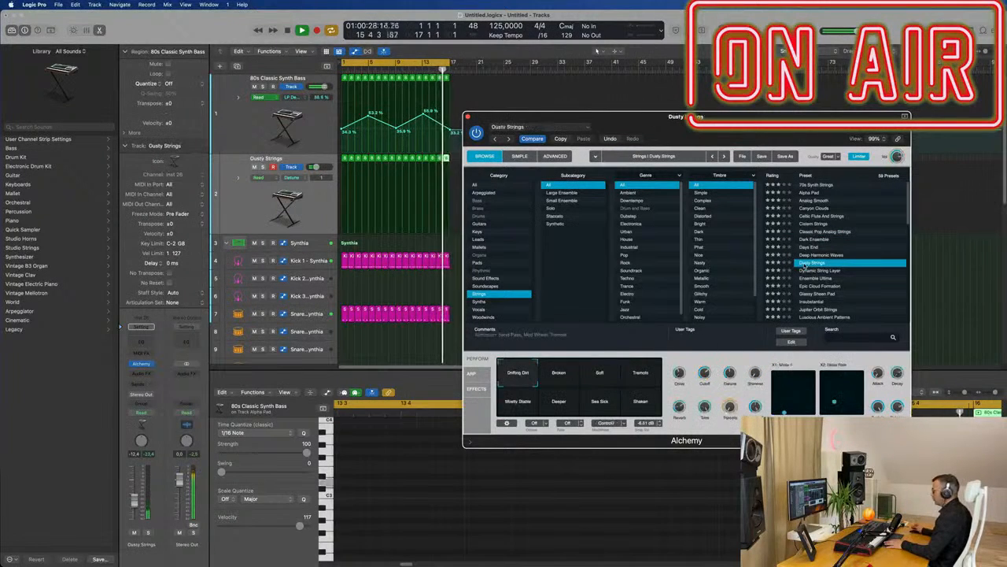
drag(755, 117, 806, 108)
drag(136, 503, 135, 493)
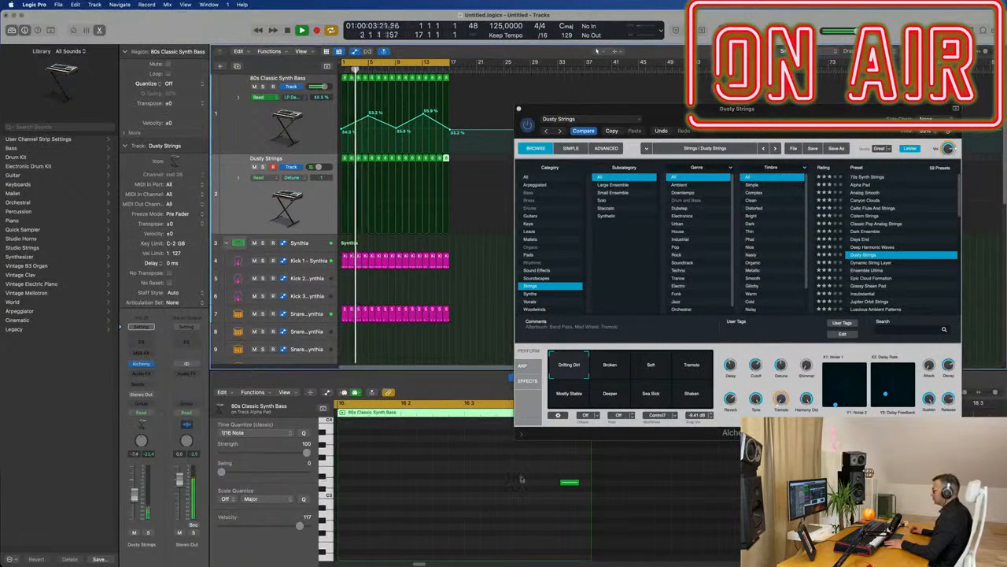
Move the notes in all 16 regions of the Dusty Strings track half a beat earlier, onto beat 4.
click(568, 481)
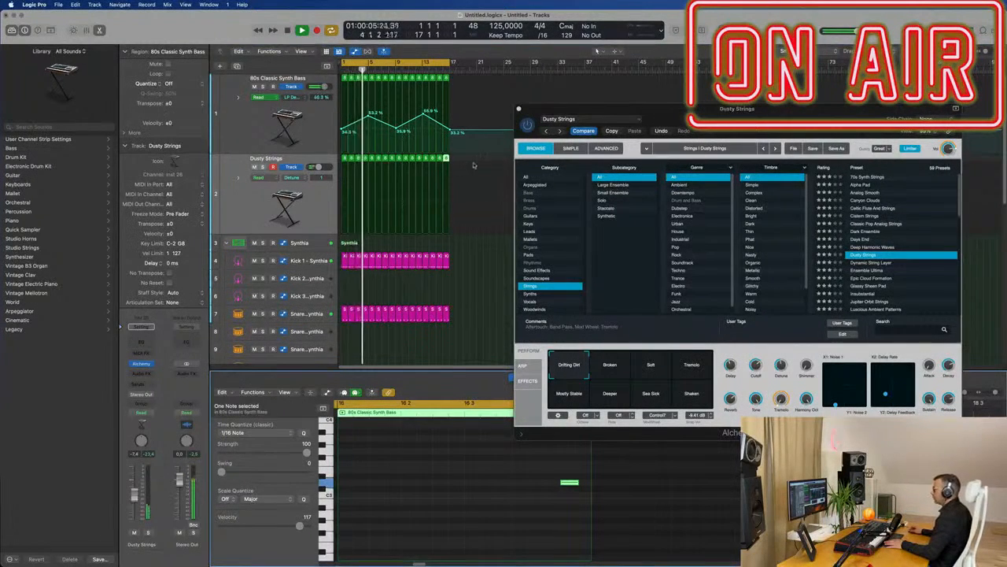
click(474, 165)
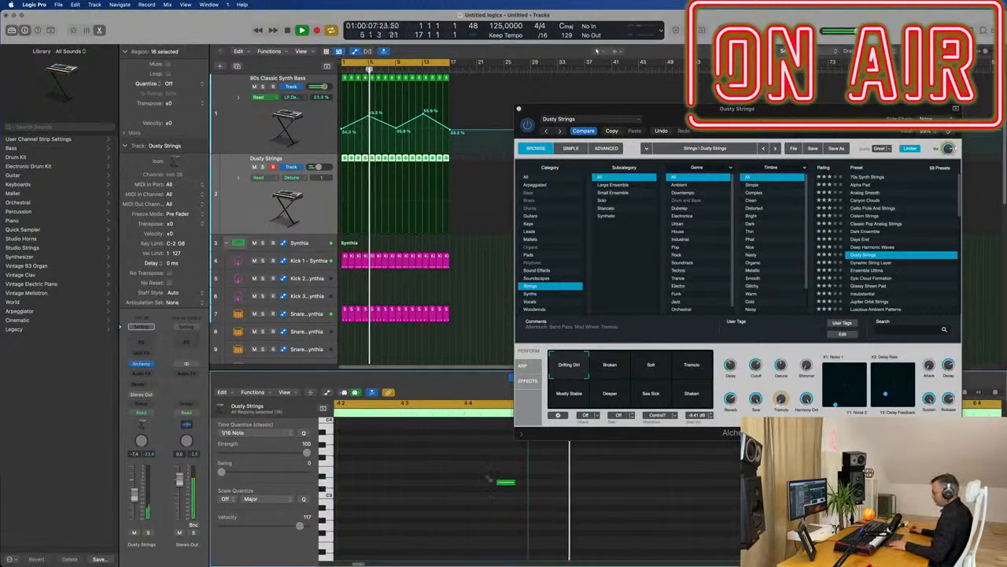
key(super+a)
key(alt+Left)
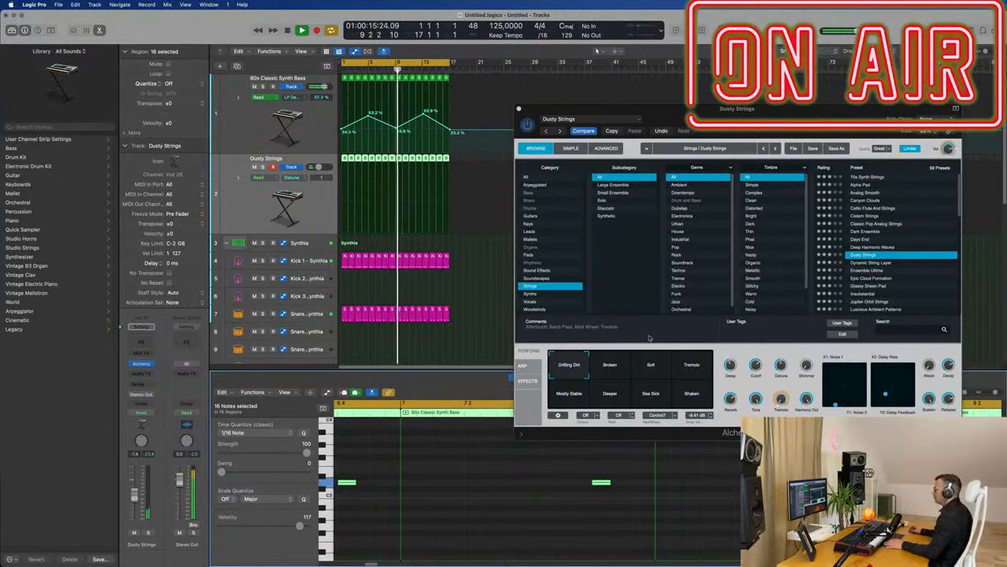
Audition the Soft and Tremolo snapshots of Dusty Strings, followed by the Dynamic String Layer preset.
click(652, 364)
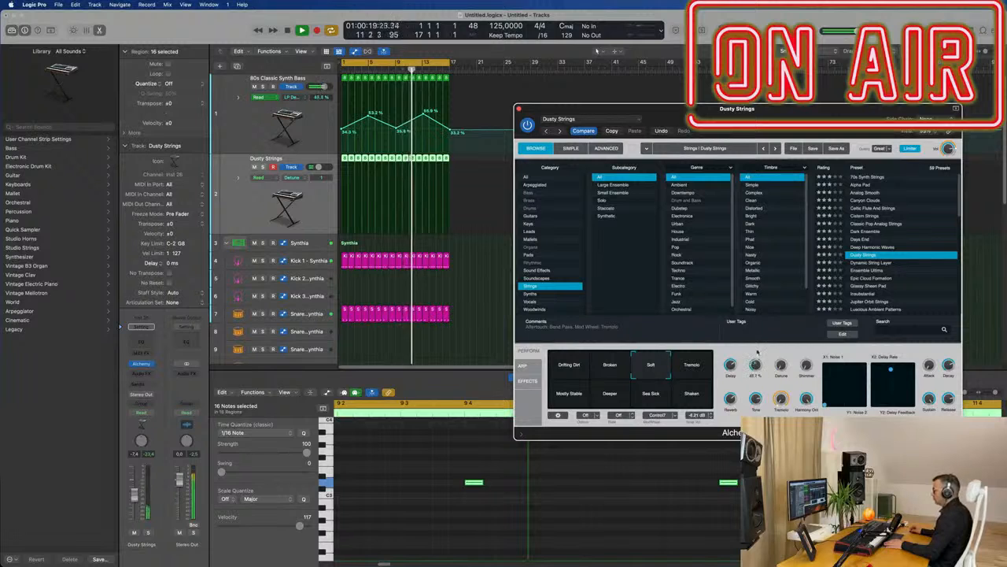
click(690, 366)
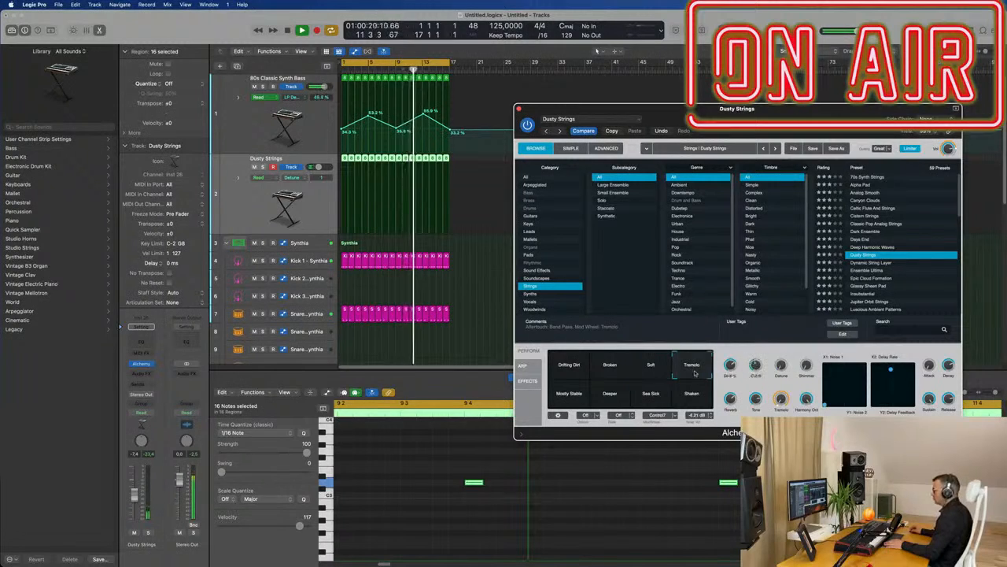
click(859, 264)
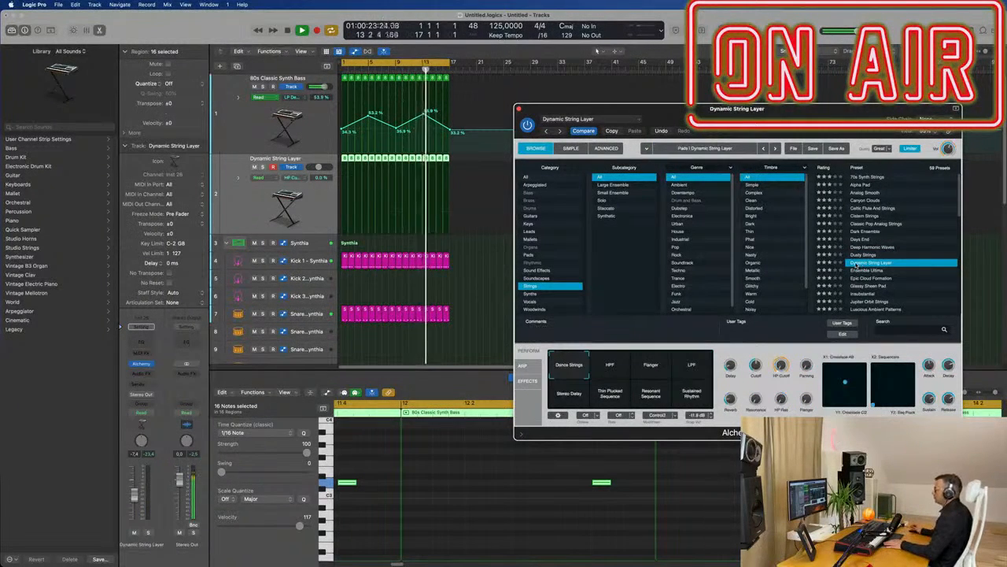
Load the Massiveness preset in Alchemy and lower that track's volume slightly.
scroll(876, 281, down, 3)
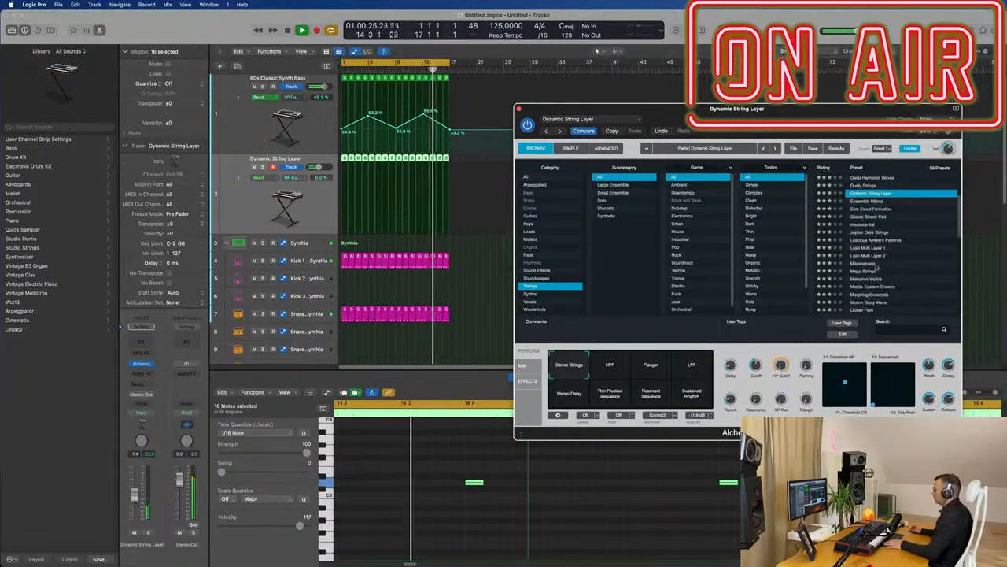
click(866, 264)
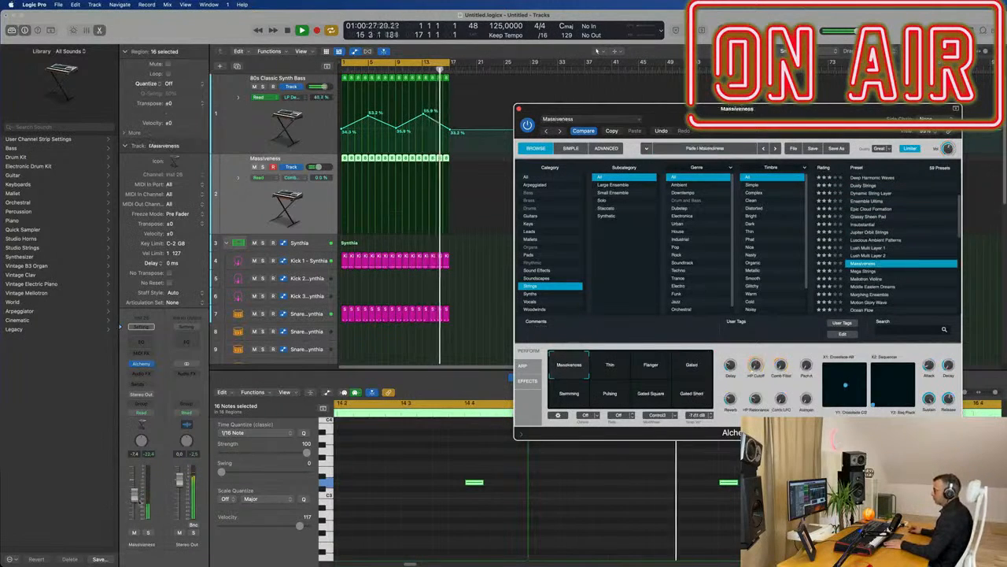
scroll(795, 283, down, 1)
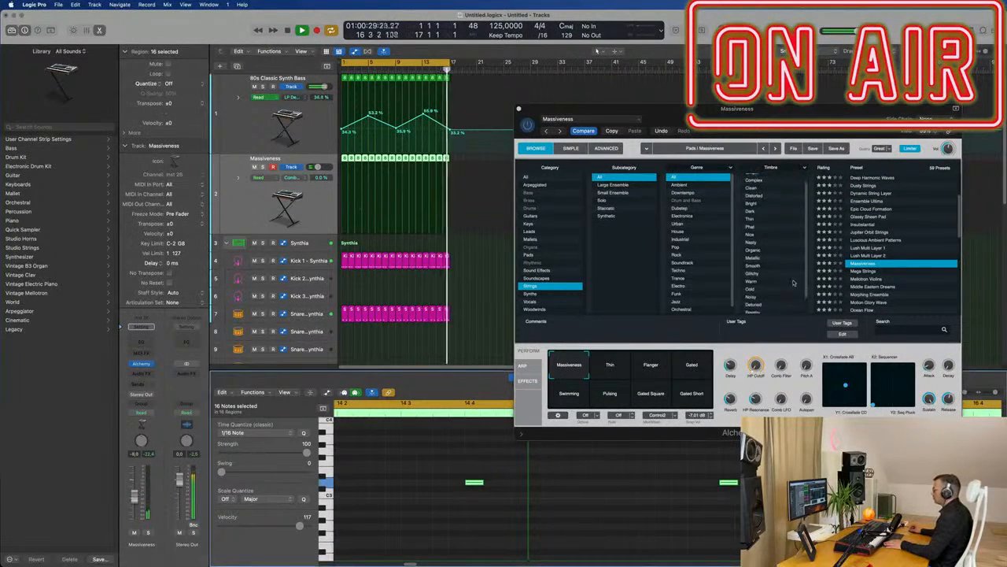
Load the Ocean Flow strings preset in Alchemy and switch it to the Key Distorted snapshot.
scroll(925, 275, down, 3)
scroll(926, 275, down, 1)
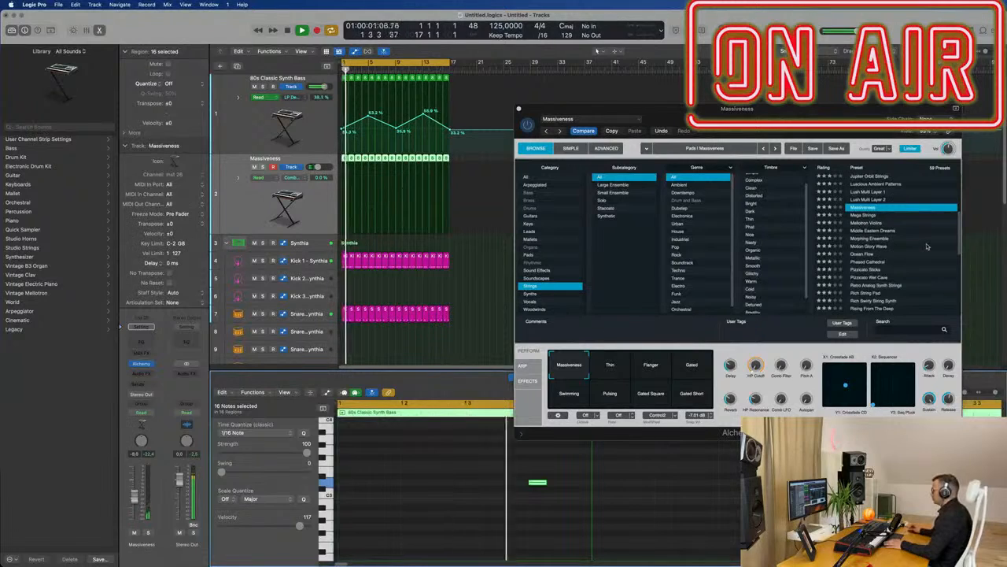
click(868, 256)
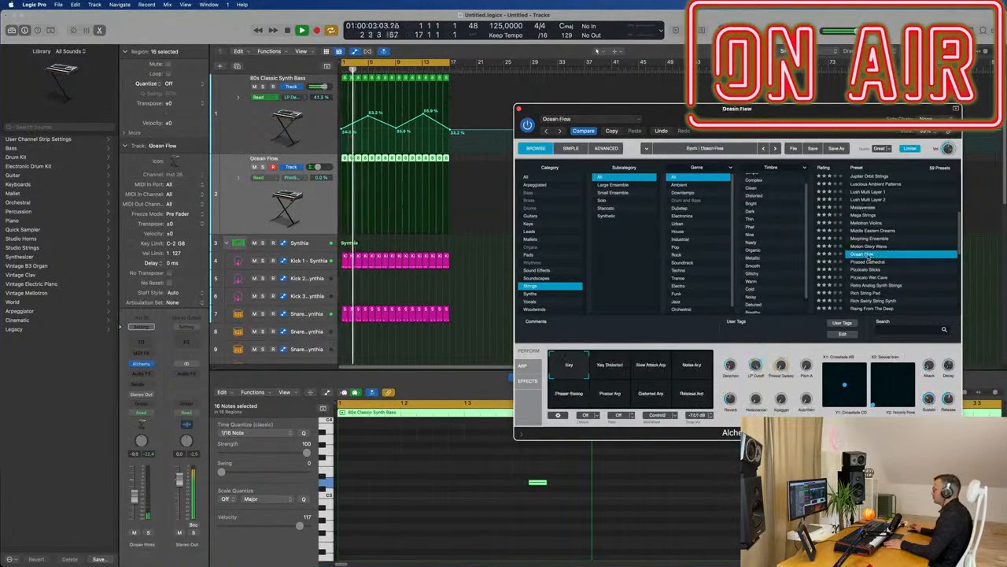
scroll(913, 255, down, 1)
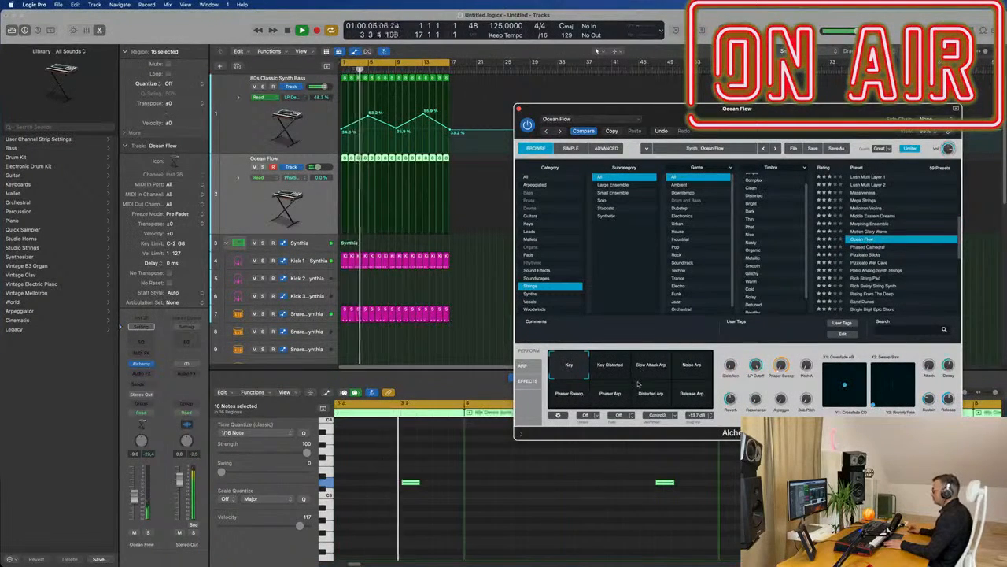
click(608, 367)
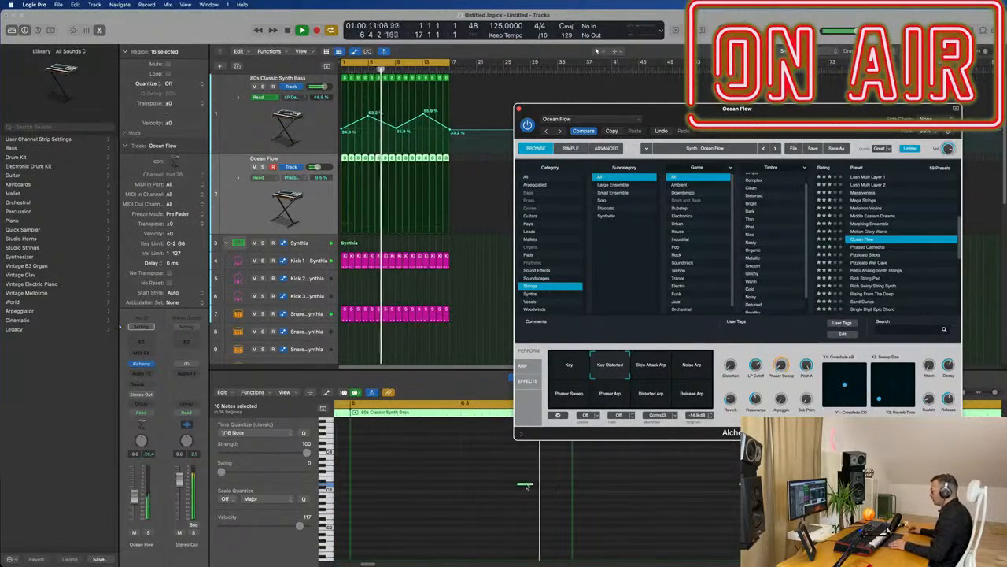
Duplicate the notes in all 16 regions of the Ocean Flow track one octave lower.
drag(525, 485, 527, 522)
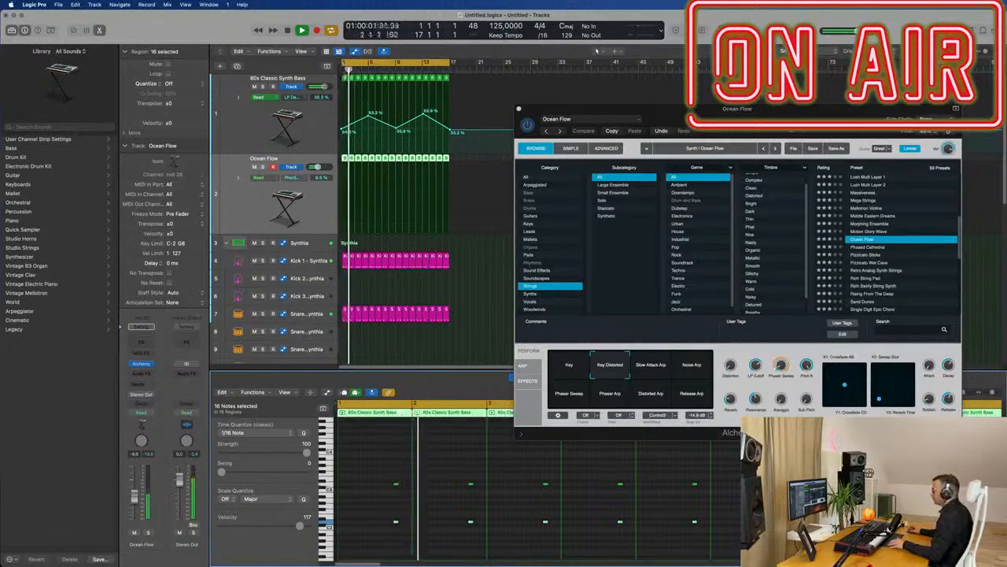
drag(786, 125, 718, 103)
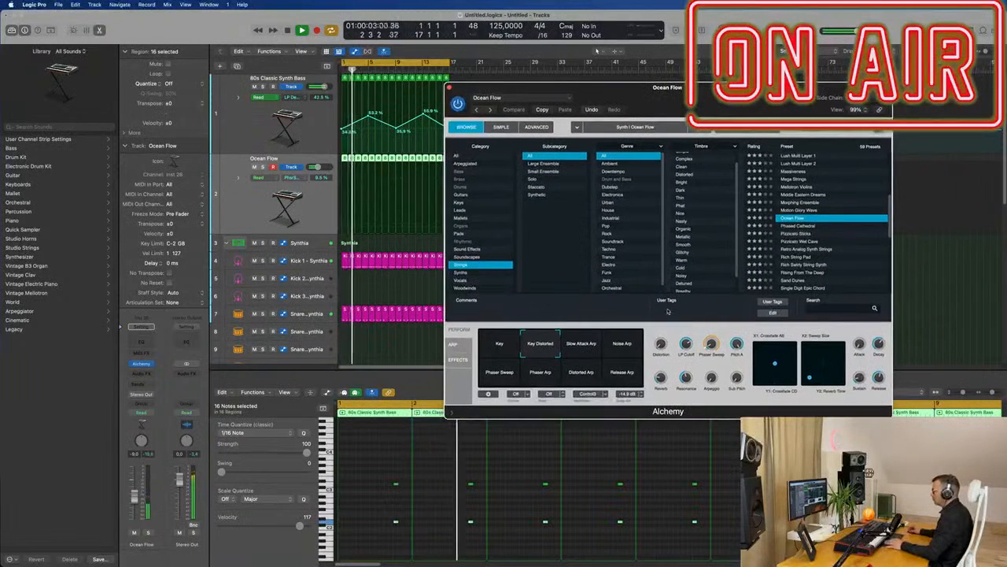
Audition Ocean Flow's Noise Arp, Phaser Sweep, Phaser Arp, Distorted Arp, Release Arp and Key Distorted snapshots against the beat.
click(622, 343)
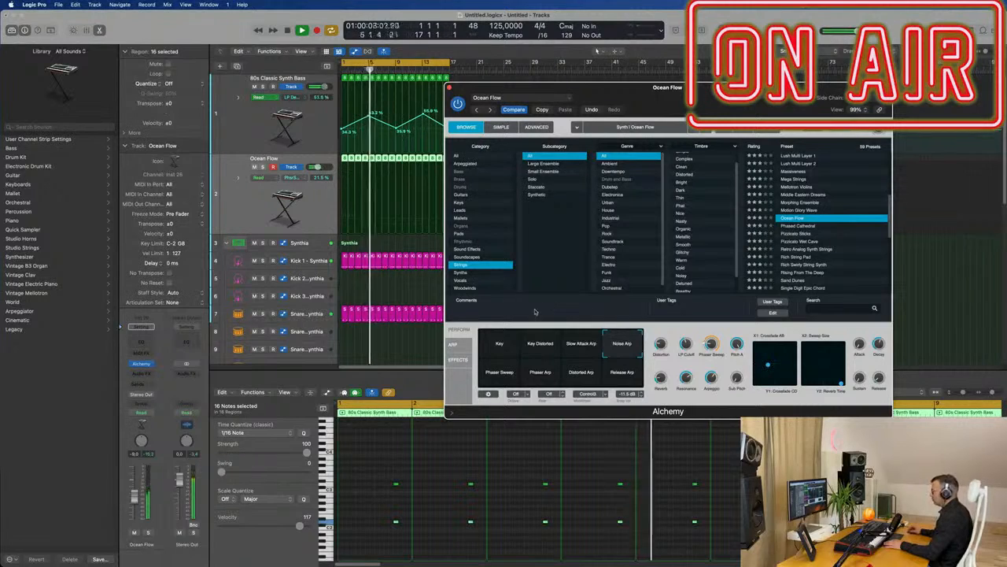
click(496, 373)
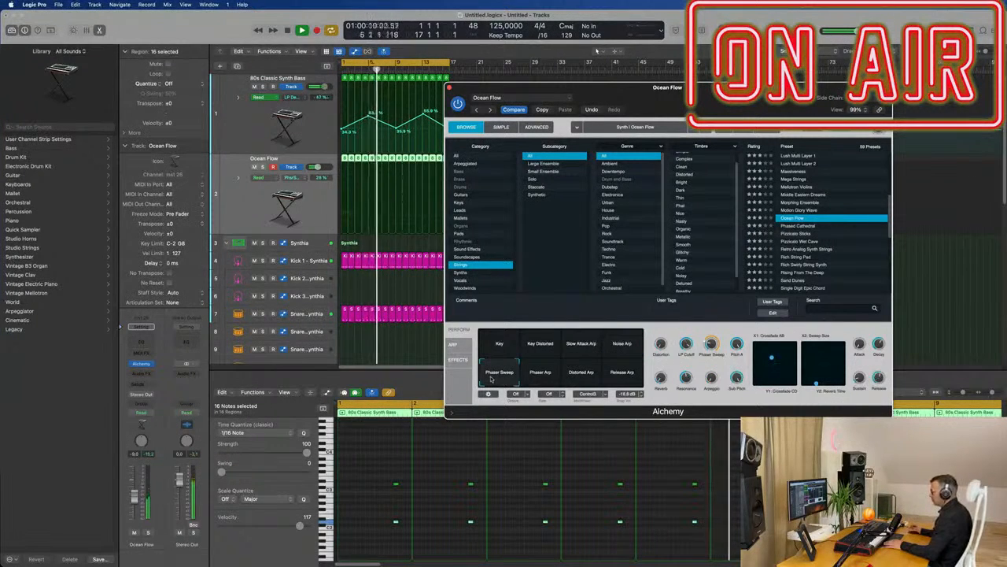
click(541, 375)
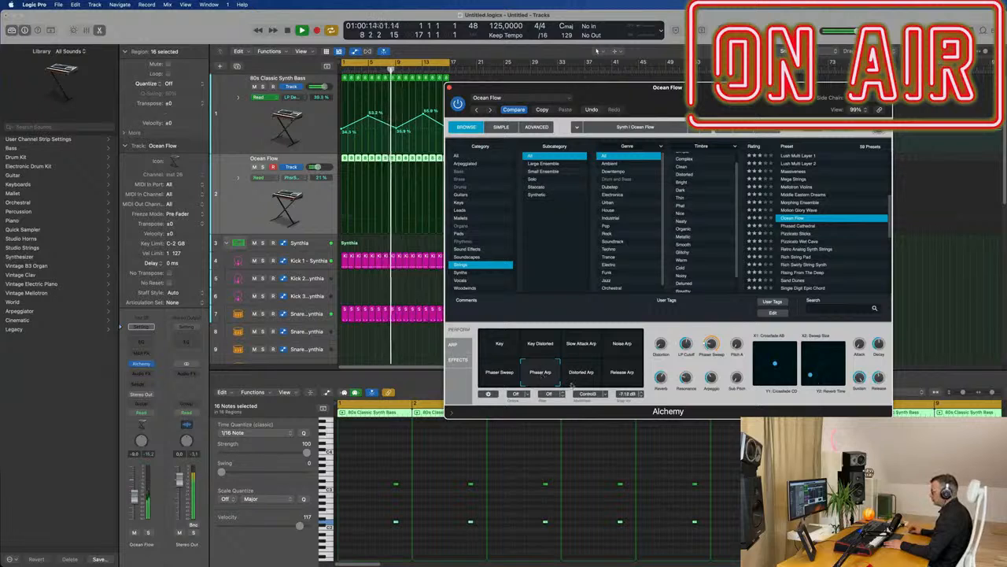
click(585, 376)
click(628, 378)
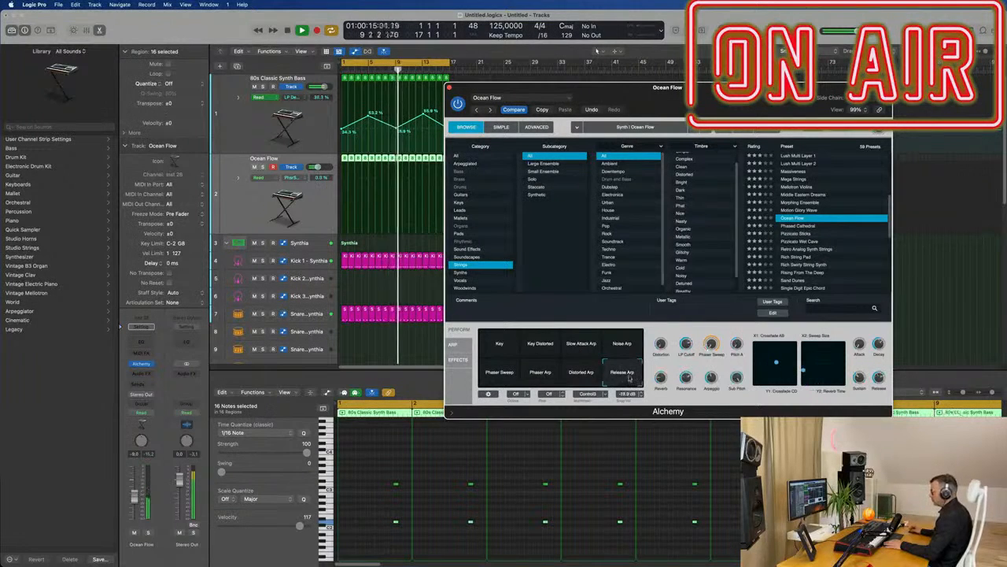
click(541, 346)
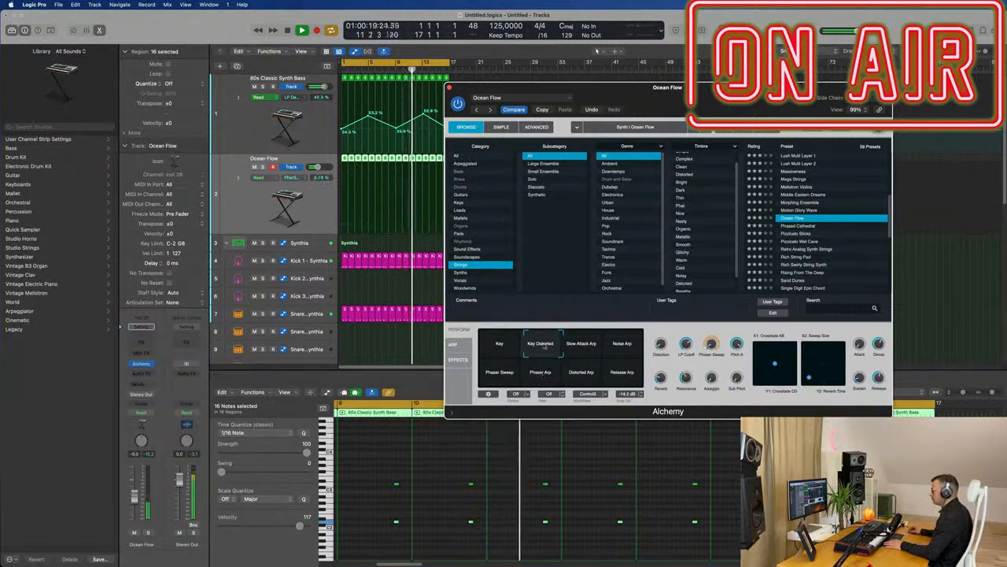
click(539, 376)
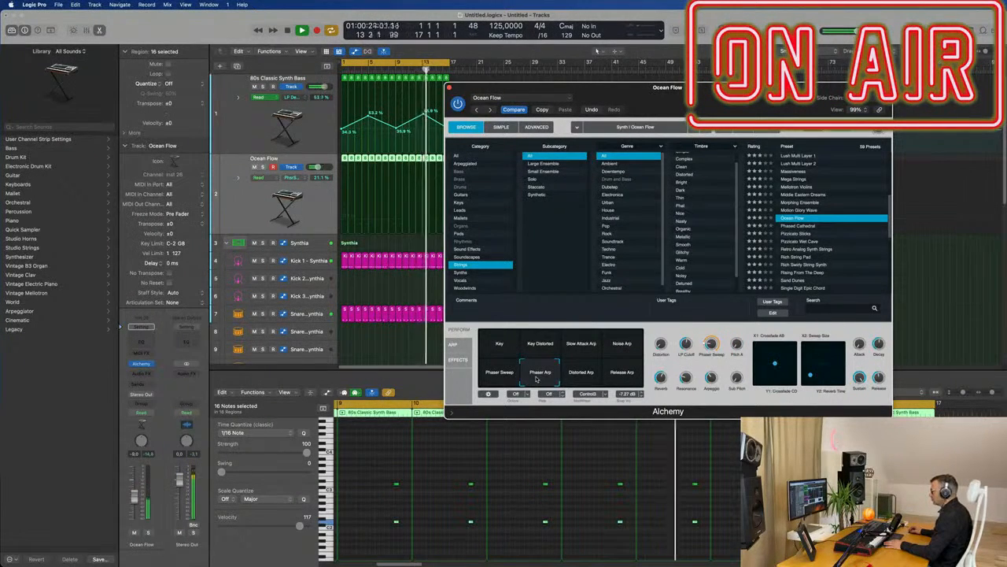
click(508, 380)
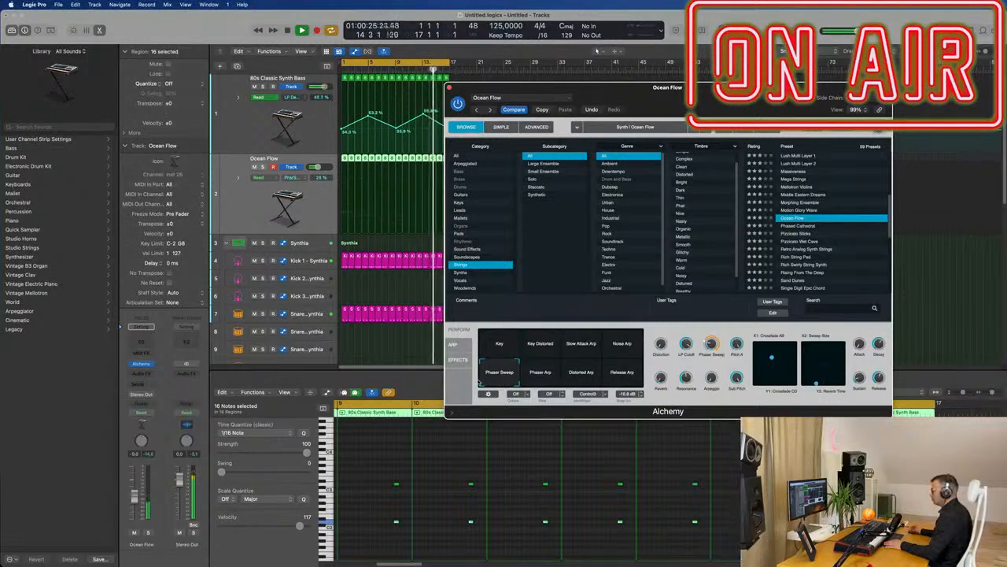
Load the Pizzicato Sticks preset in Alchemy and try its Cutoff control with the Smack snapshot.
click(797, 234)
scroll(845, 197, down, 3)
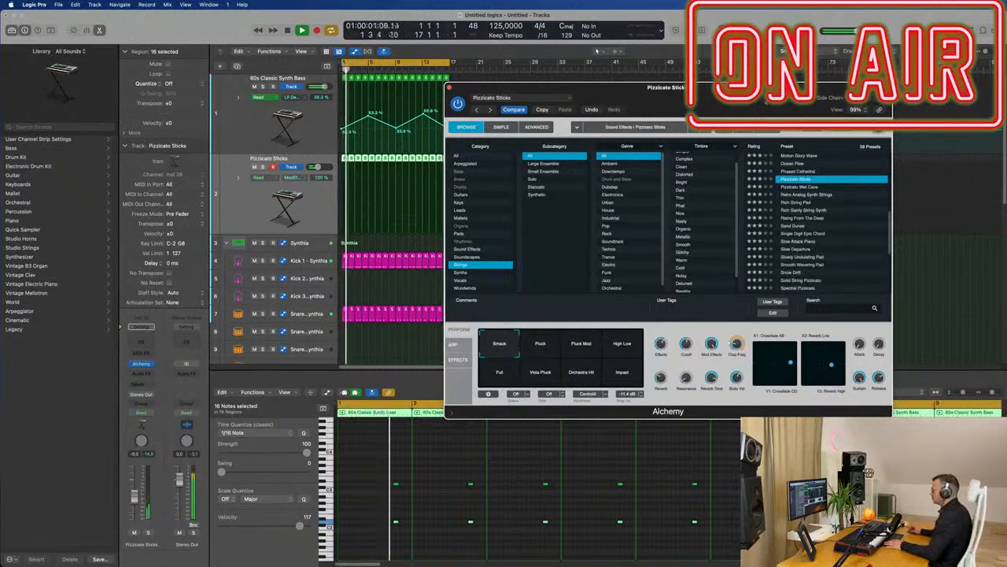
drag(709, 87, 718, 83)
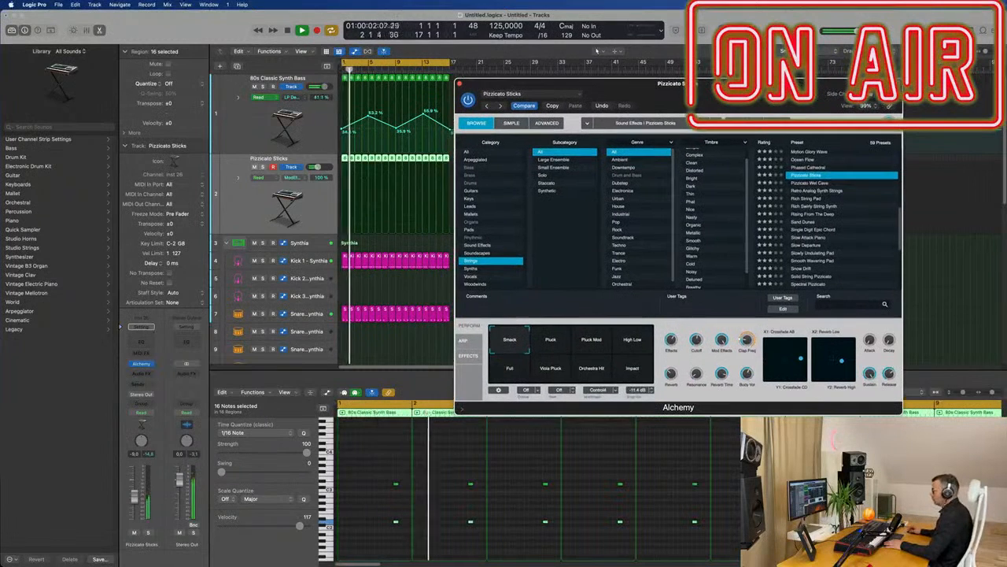
click(139, 497)
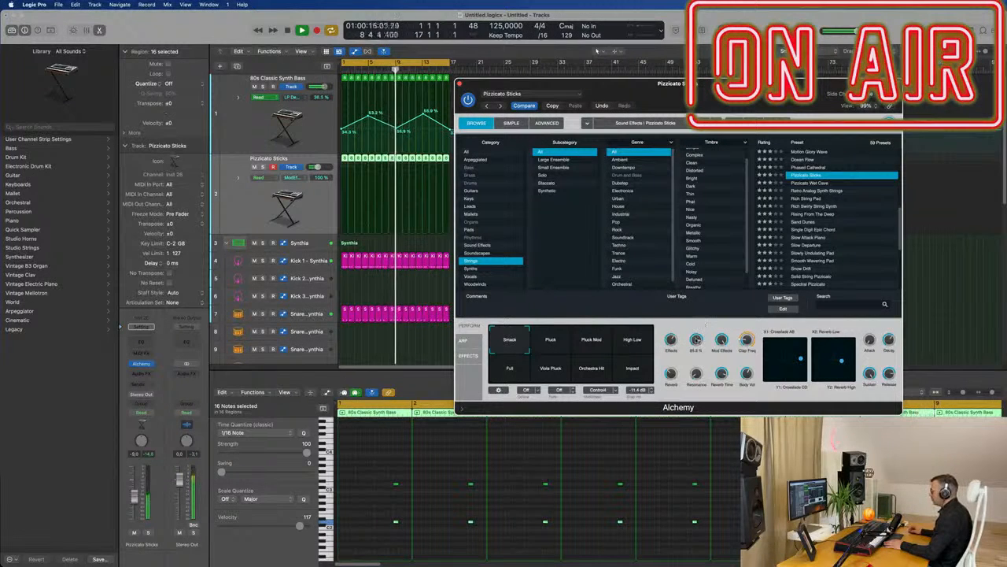
Audition the Pluck, Pluck Mod, High Low and Full snapshots of Pizzicato Sticks, and return to Smack.
click(550, 339)
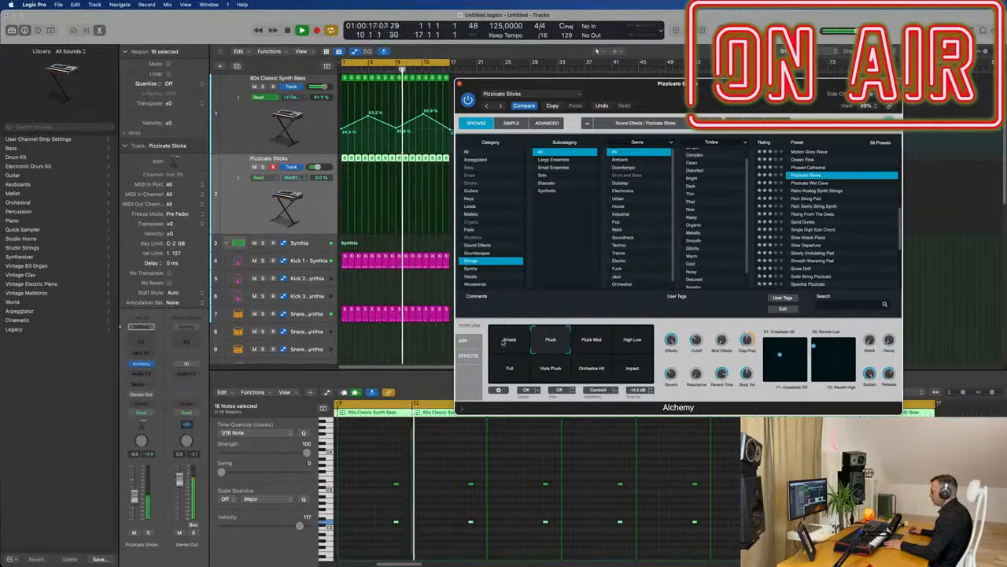
click(598, 342)
click(639, 339)
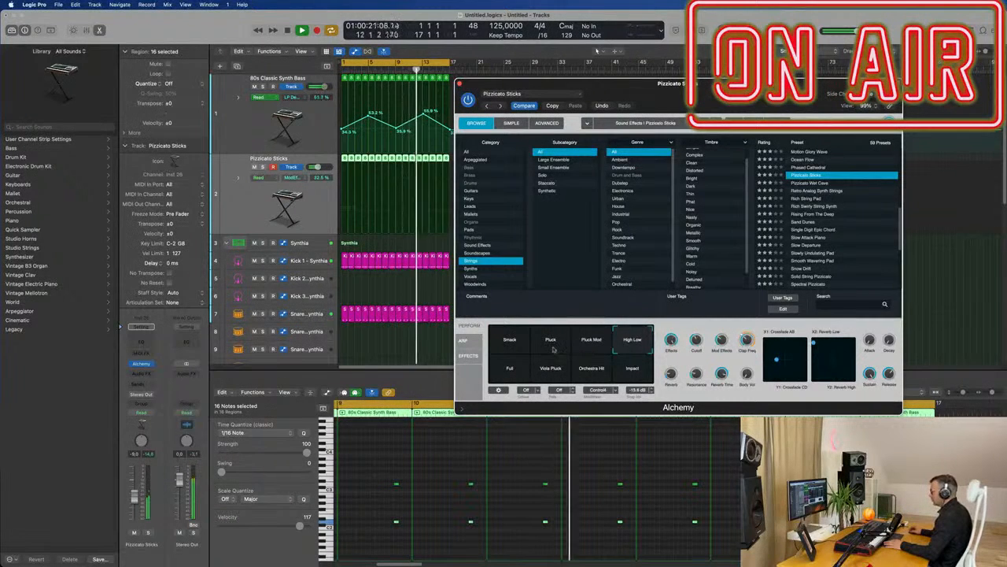
click(513, 367)
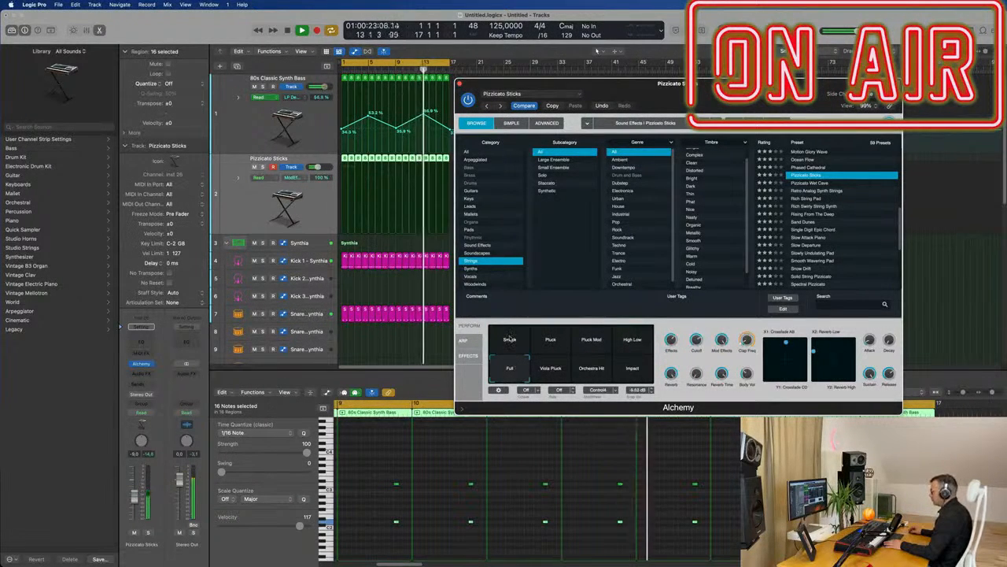
click(510, 342)
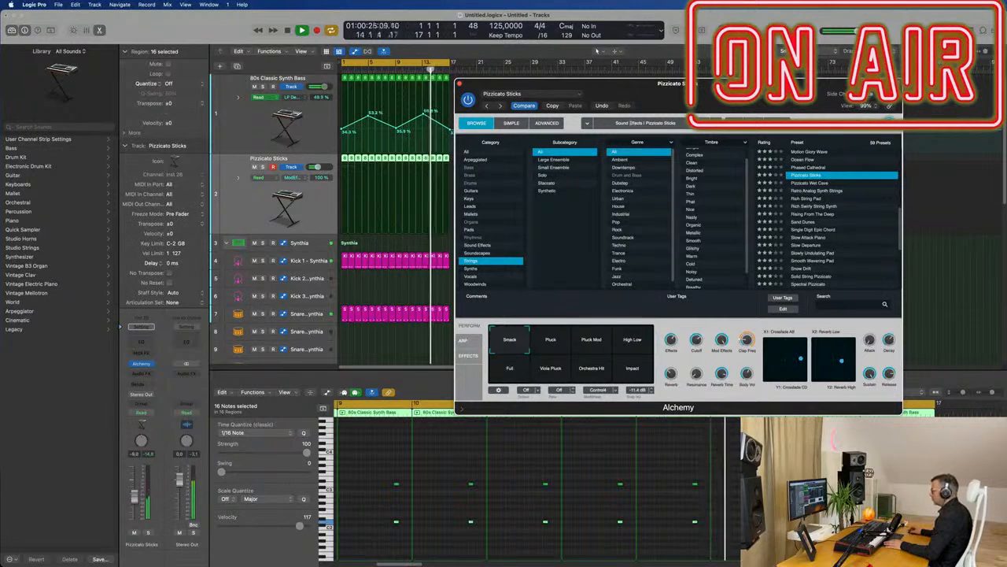
Show Alchemy's advanced controls and lengthen the hold of Pizzicato Sticks' AHDSR envelope 1 to about 1.3 s.
drag(704, 88, 642, 90)
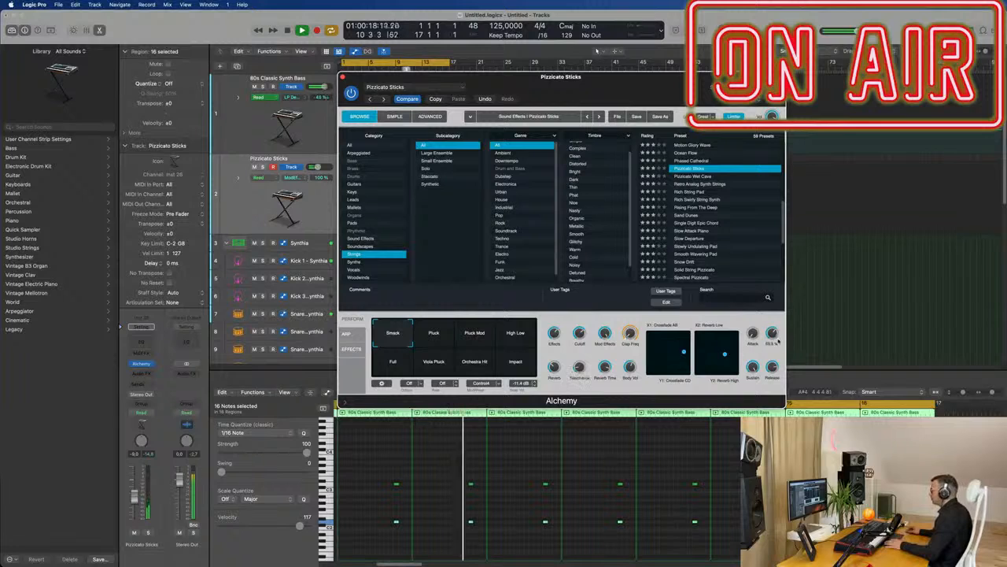
click(435, 115)
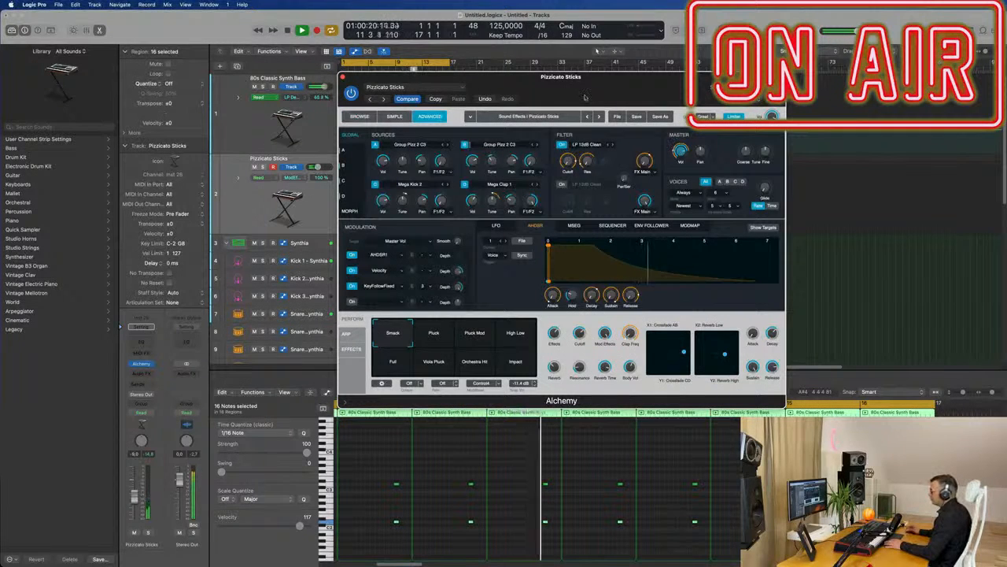
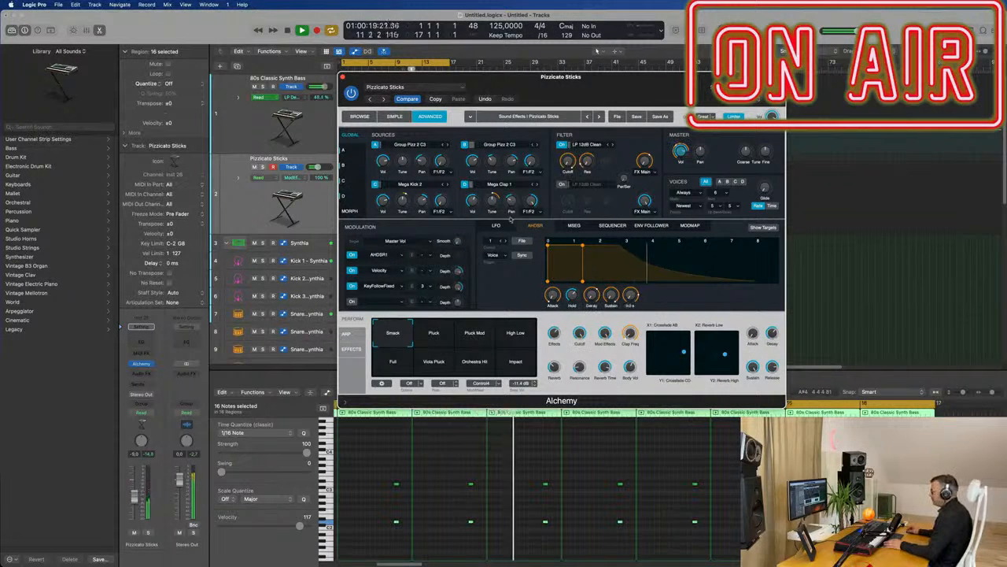
drag(582, 77, 621, 88)
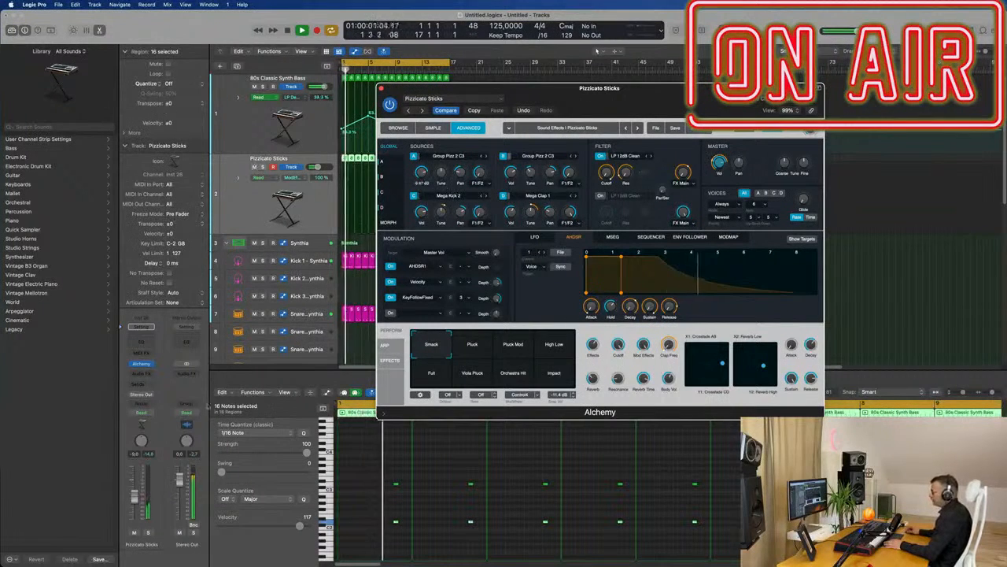
Solo the Pizzicato Sticks track and adjust its Alchemy sources, tuning source B (Group Pizz 2 C3) to -12 semitones.
click(148, 533)
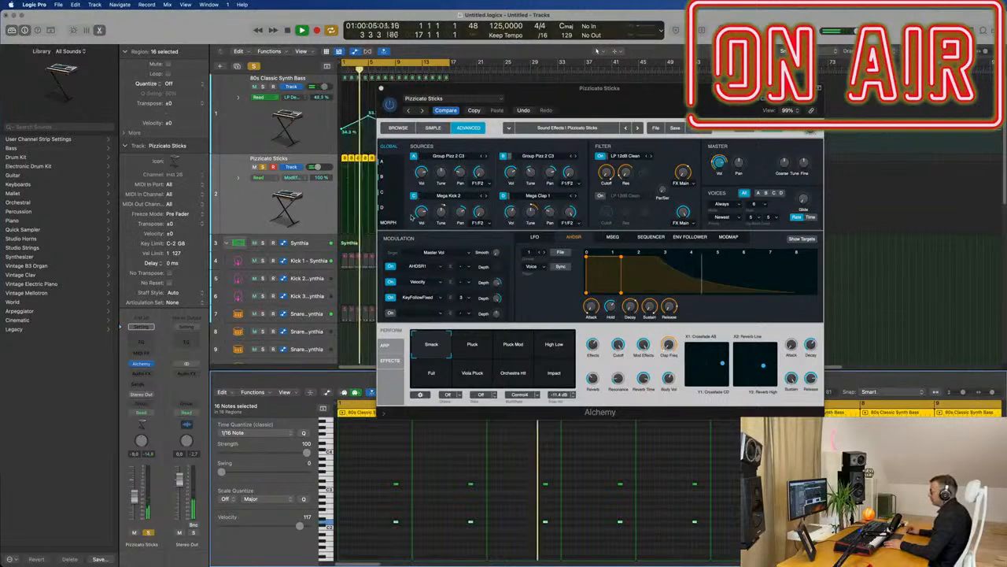
drag(422, 213, 427, 208)
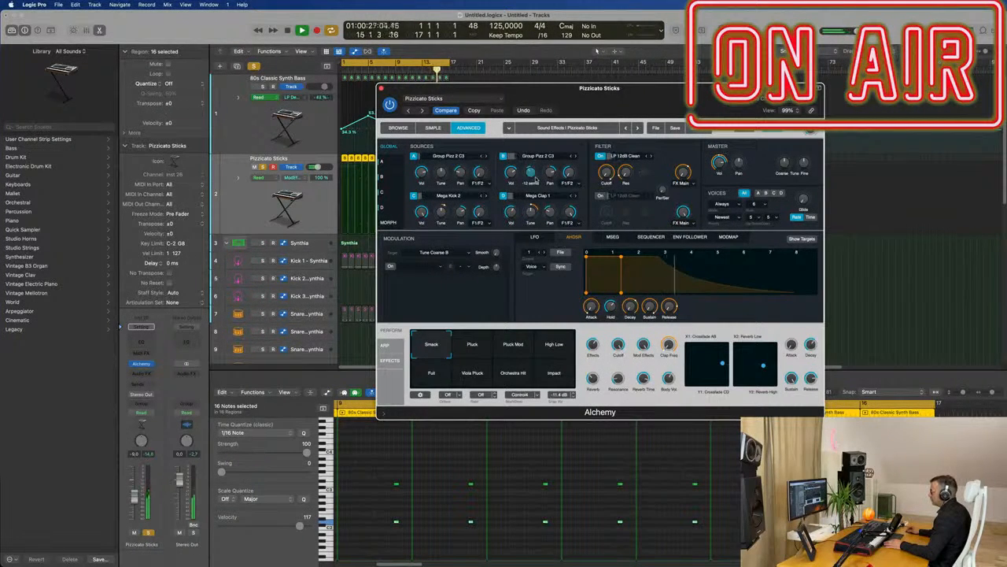
drag(671, 83, 702, 94)
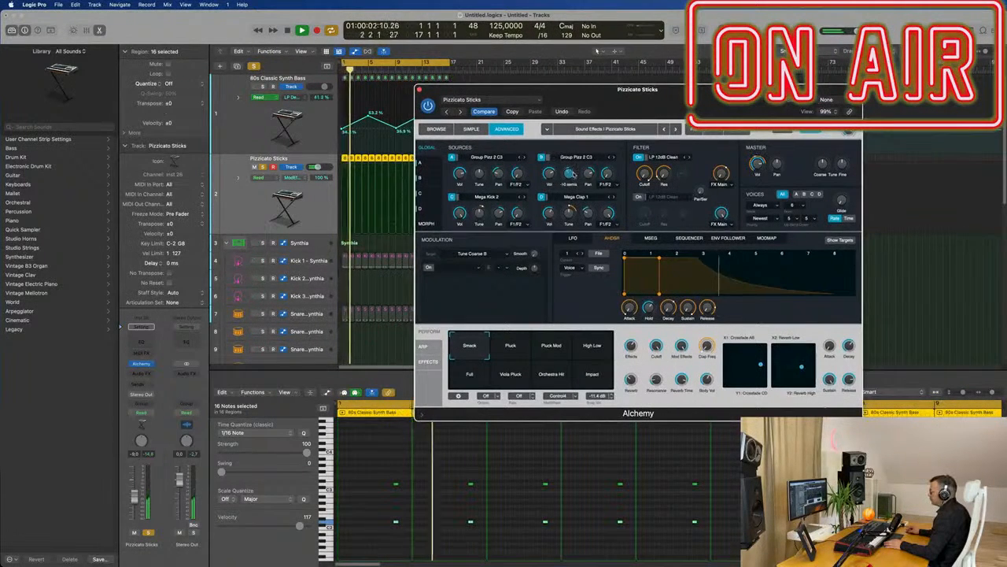
drag(670, 101, 620, 99)
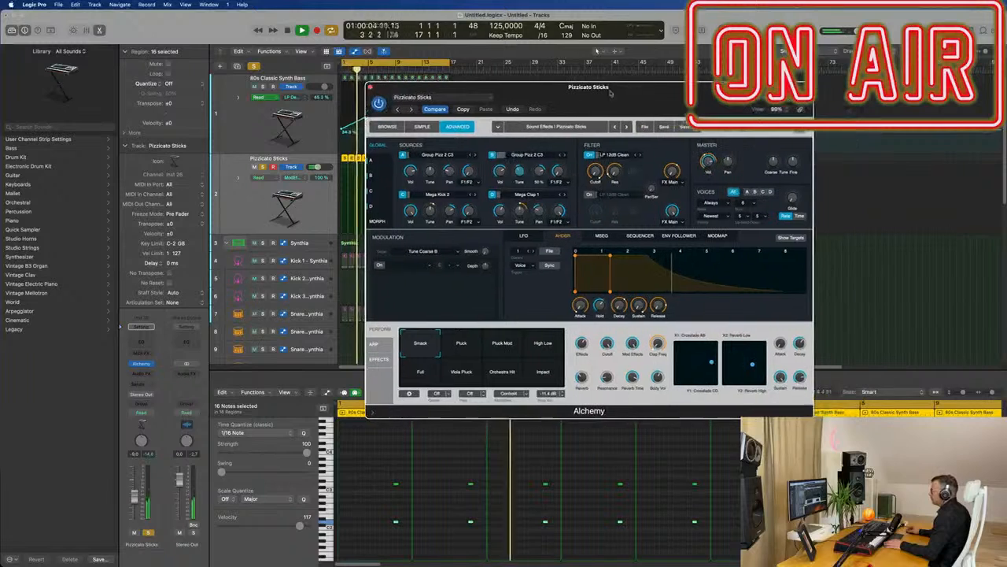
Return to Alchemy's preset browser view and adjust the Release, Decay and Effects performance controls of Pizzicato Sticks.
click(385, 127)
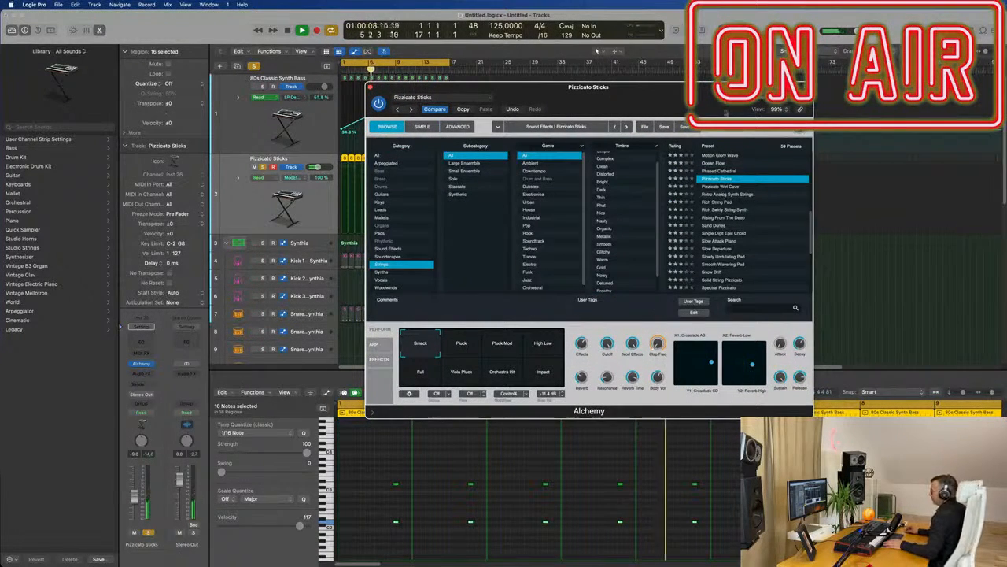
drag(568, 410, 593, 404)
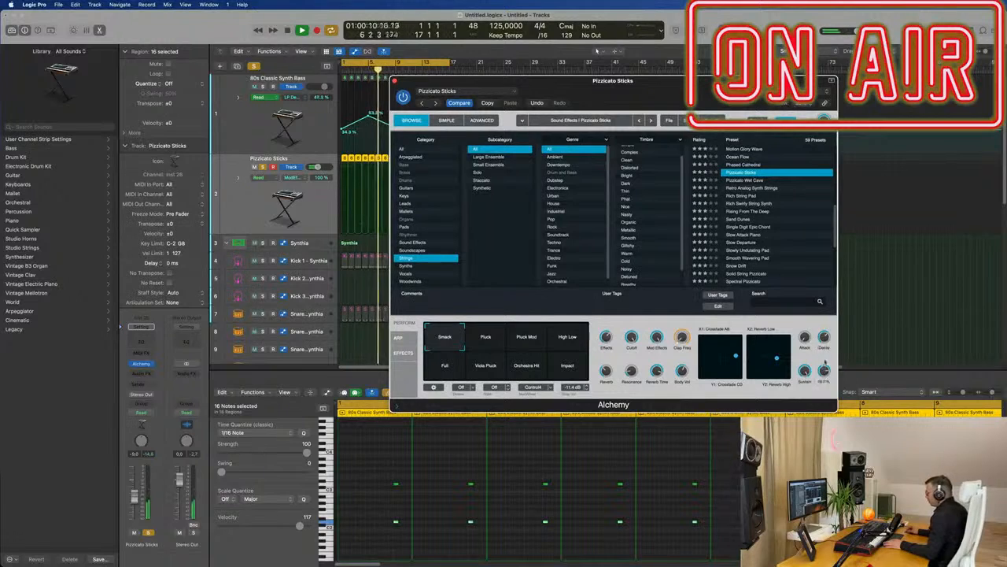
mouse_move(824, 337)
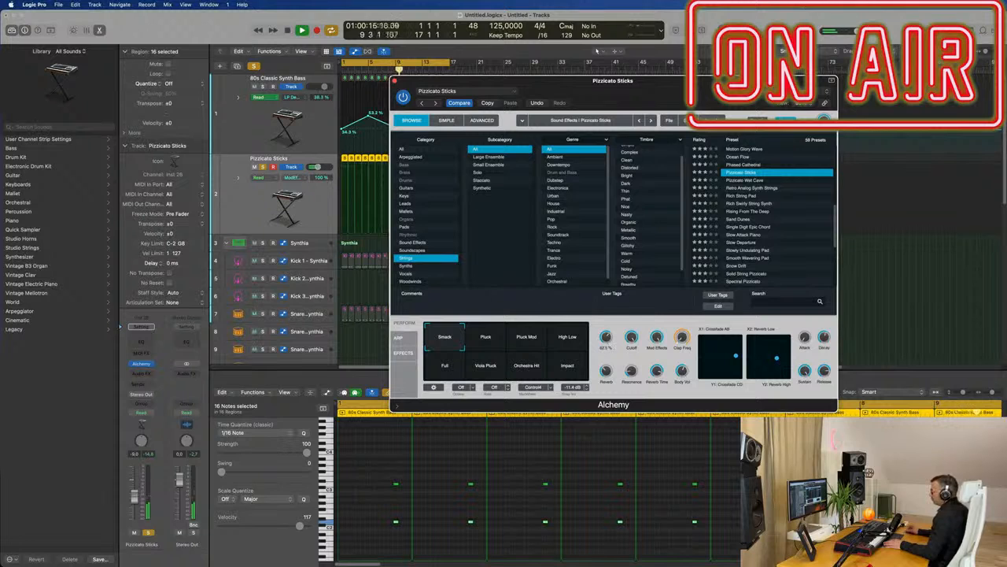
Shorten the hold of AHDSR envelope 1 slightly in Alchemy's advanced controls.
click(481, 120)
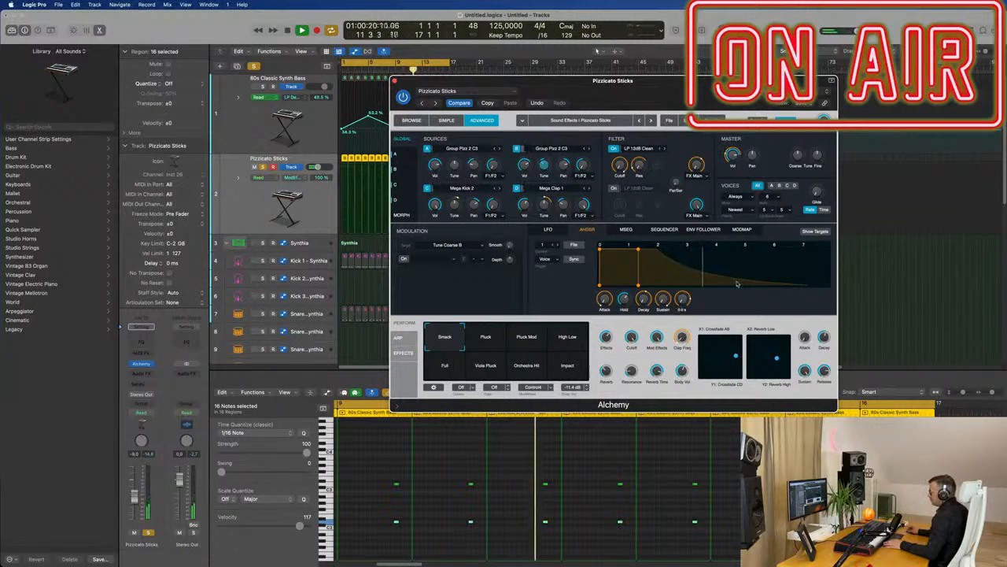
mouse_move(623, 298)
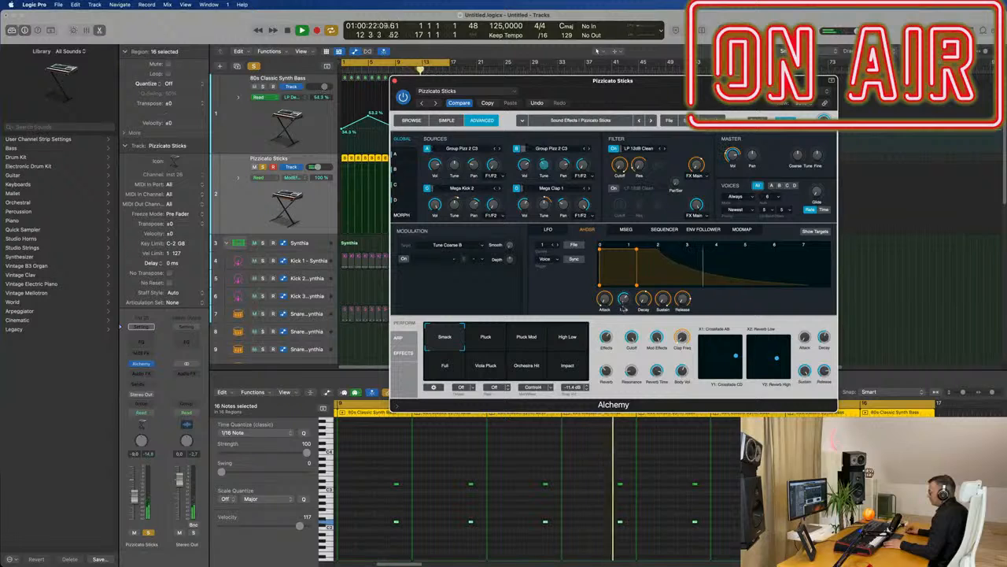
Reshape Alchemy's AHDSR envelope for Pizzicato Sticks by adjusting its hold, sustain, decay and attack.
drag(624, 298, 625, 309)
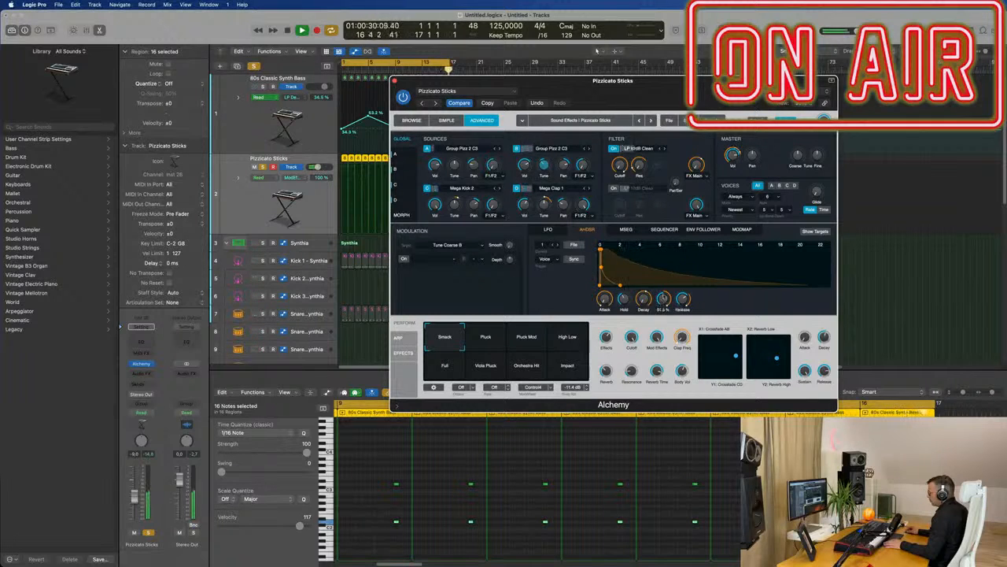
drag(664, 297, 650, 270)
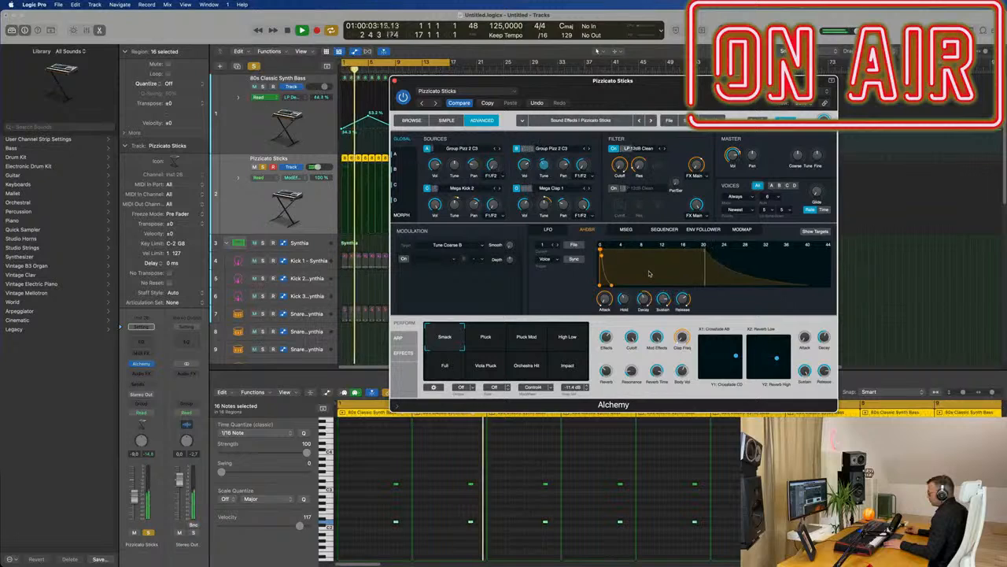
drag(644, 299, 683, 291)
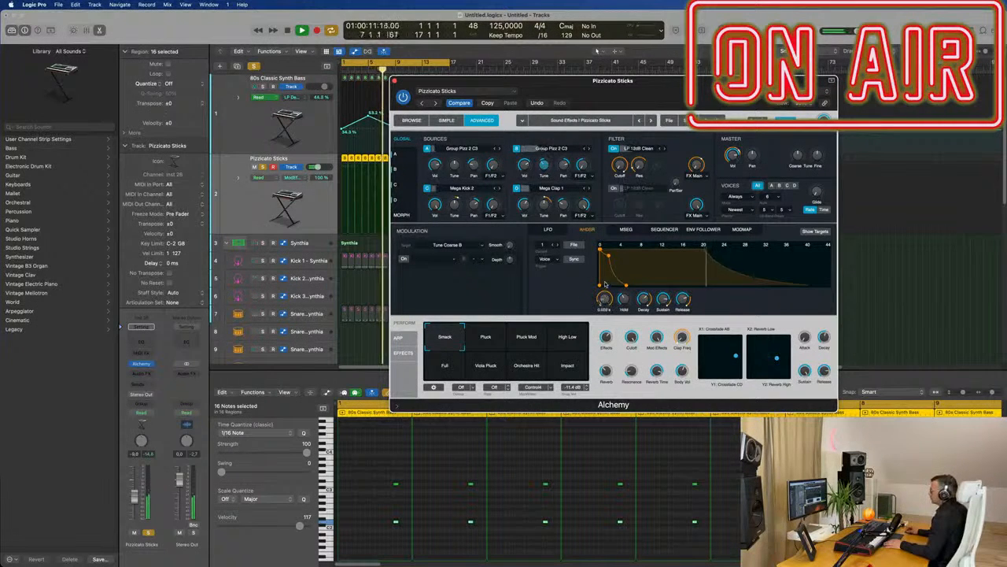
drag(605, 299, 605, 283)
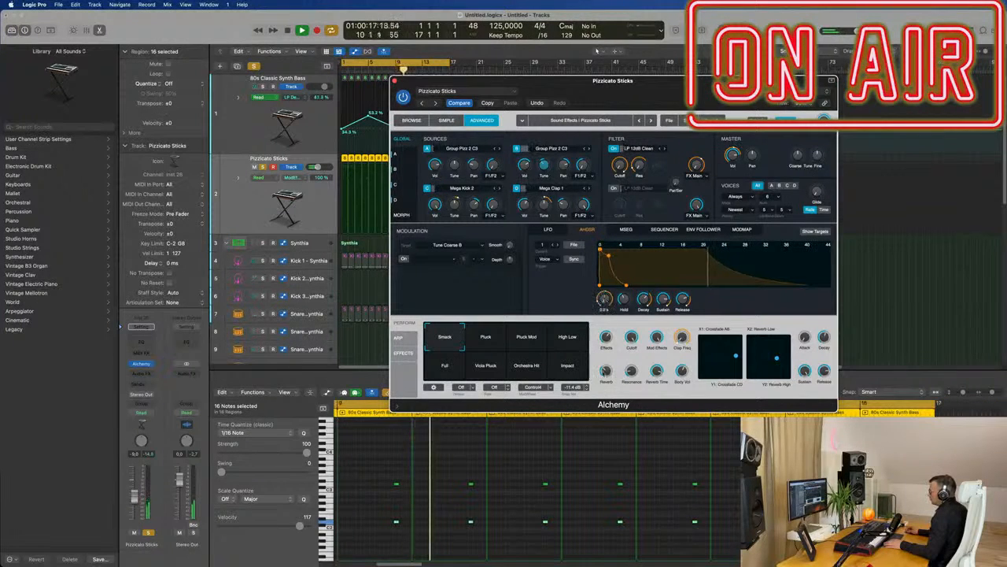
Turn off solo so all tracks play together, and close the Pizzicato Sticks Alchemy window.
key(s)
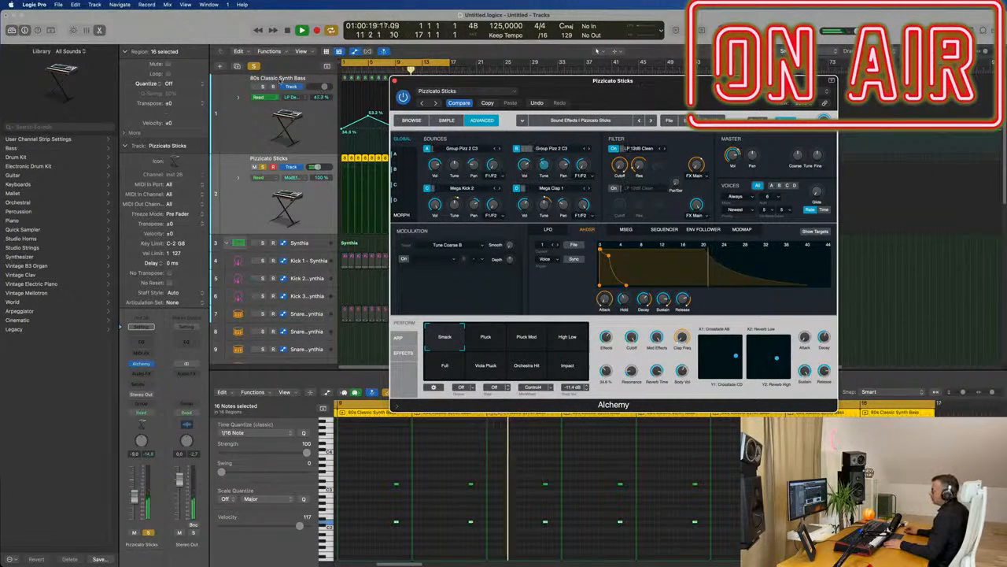
click(256, 67)
drag(390, 81, 420, 98)
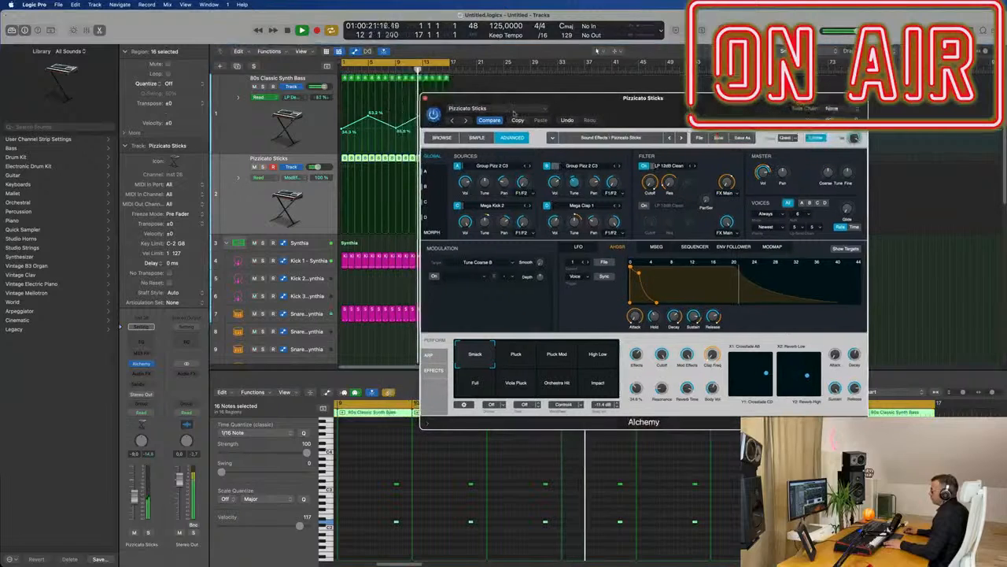
click(424, 97)
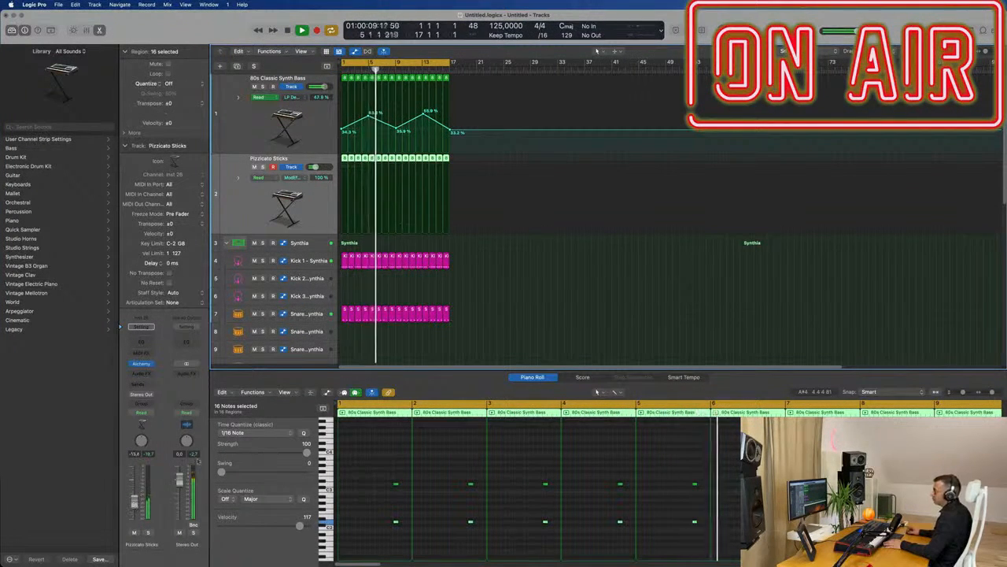
Create one new software instrument track using the stereo Retro Synth as its instrument.
click(221, 66)
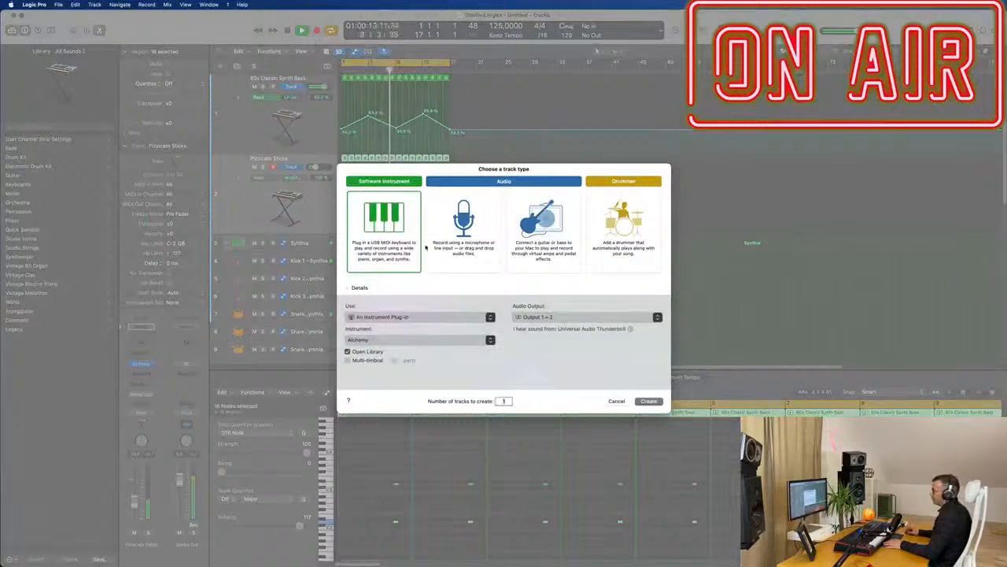
click(418, 318)
click(419, 318)
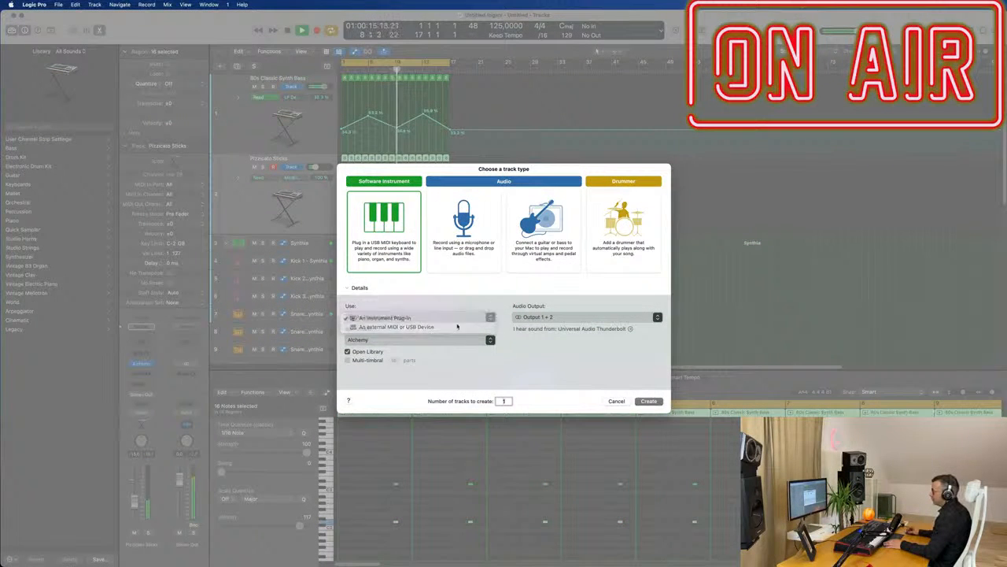
click(419, 339)
mouse_move(409, 462)
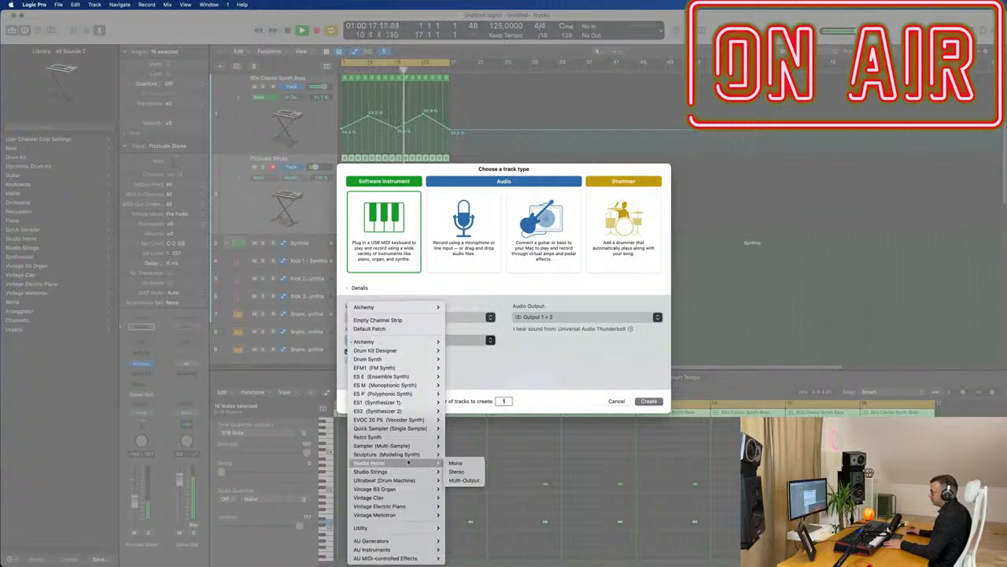
mouse_move(396, 441)
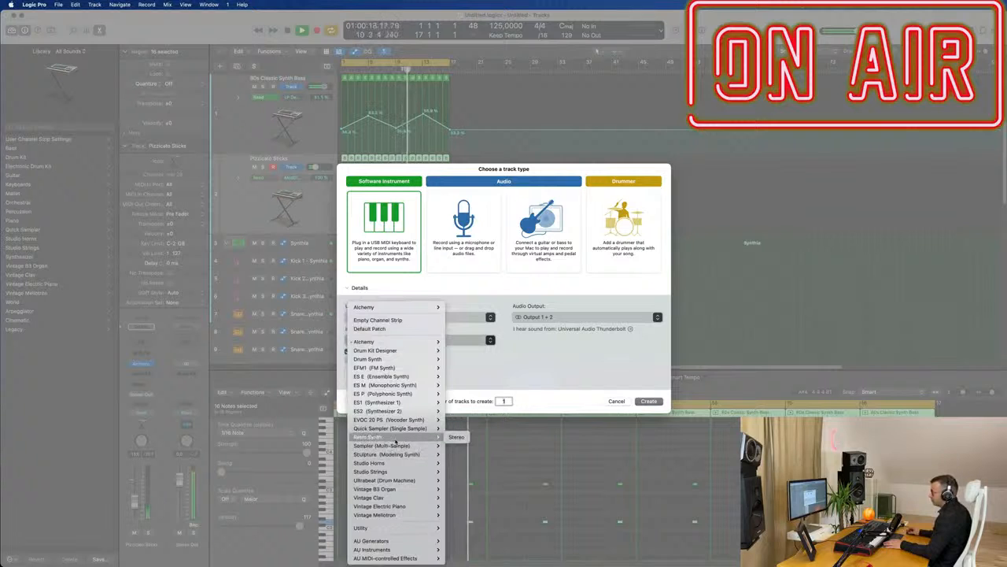
click(457, 436)
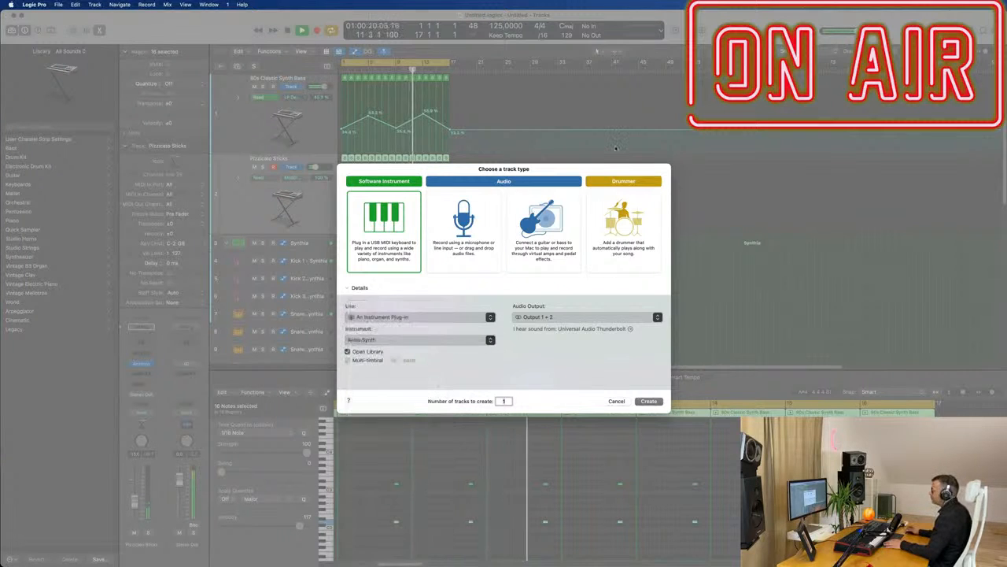
click(648, 402)
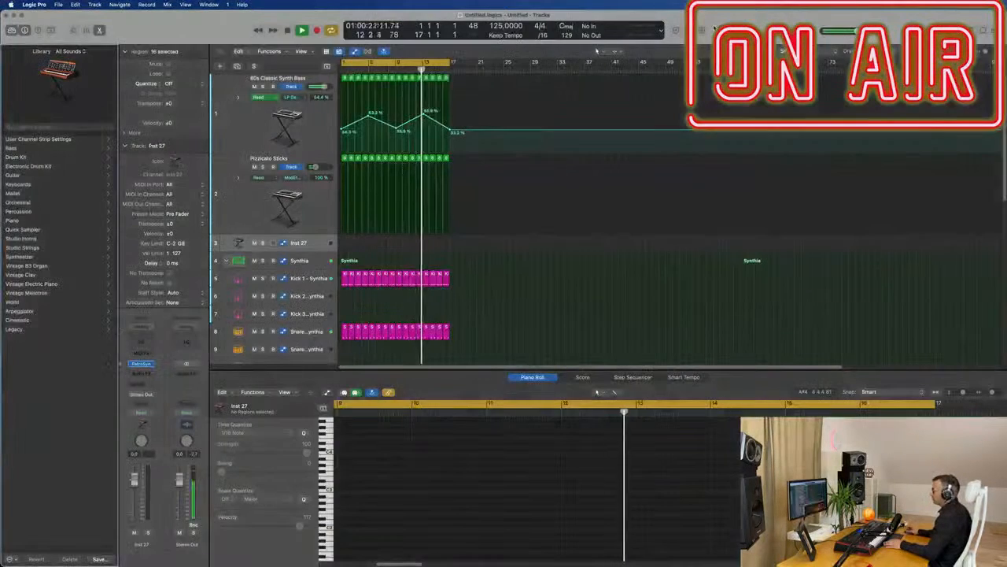
Open Retro Synth on the new track and shift its oscillator mix towards Osc 2.
click(141, 363)
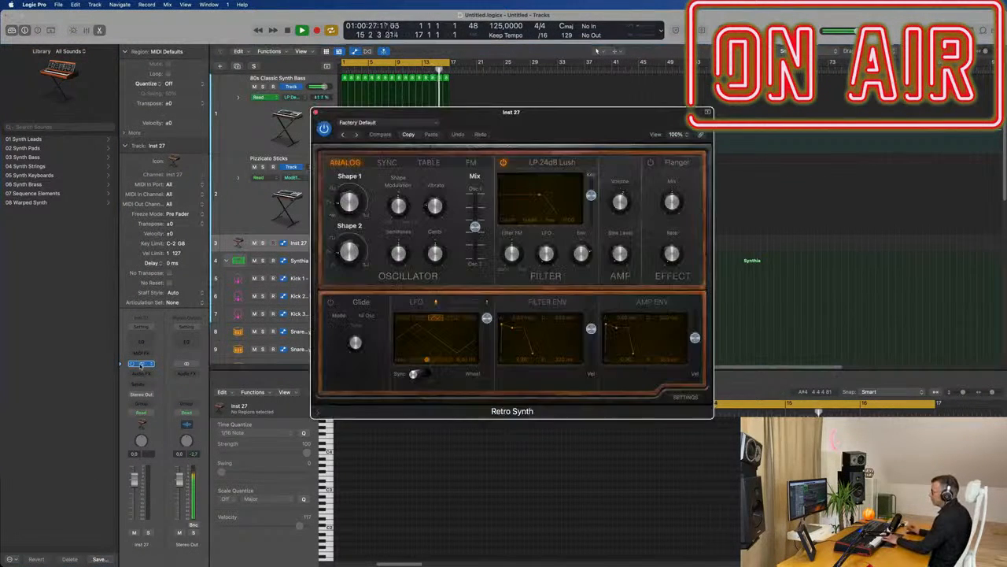
drag(558, 129, 540, 190)
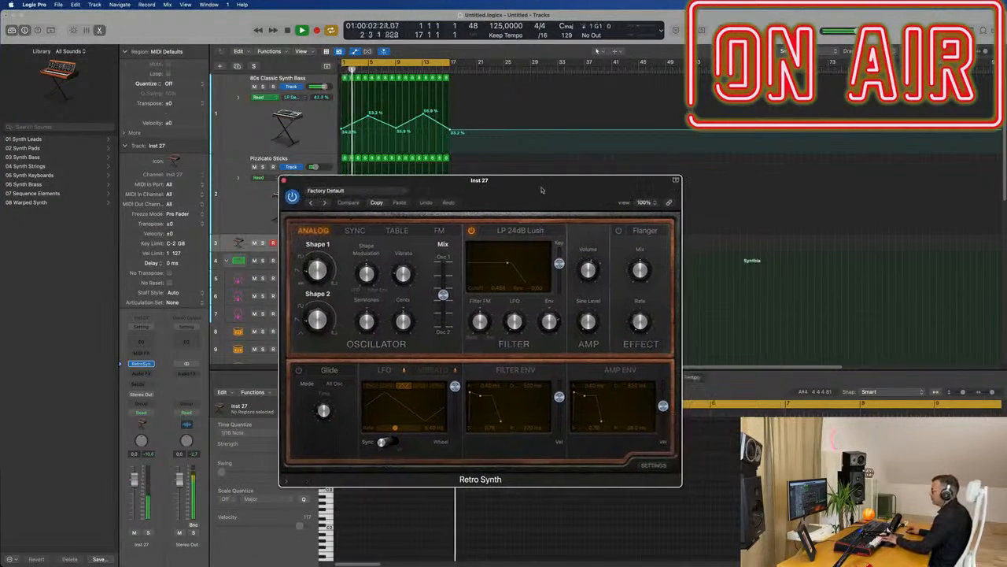
click(382, 191)
click(526, 188)
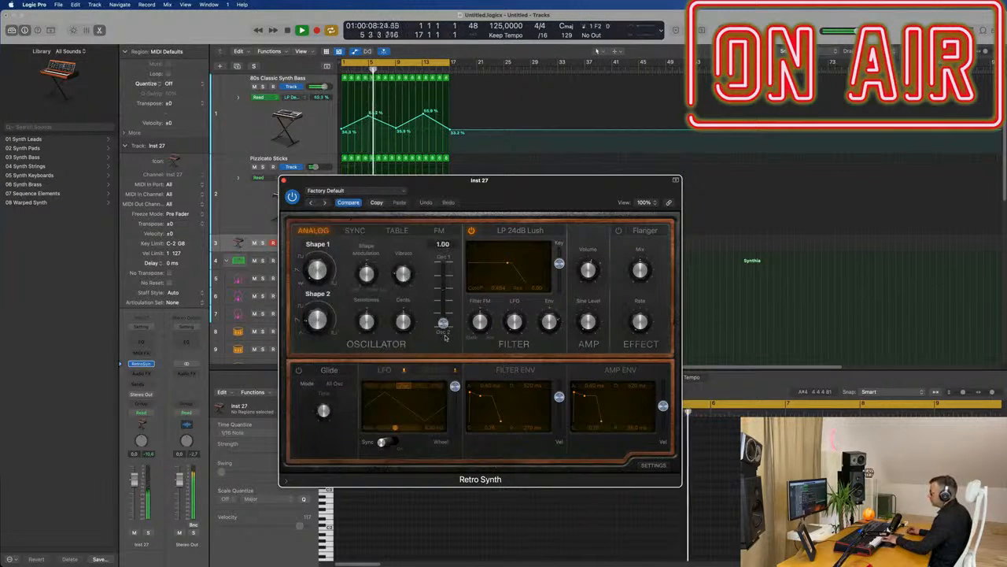
drag(443, 295, 443, 311)
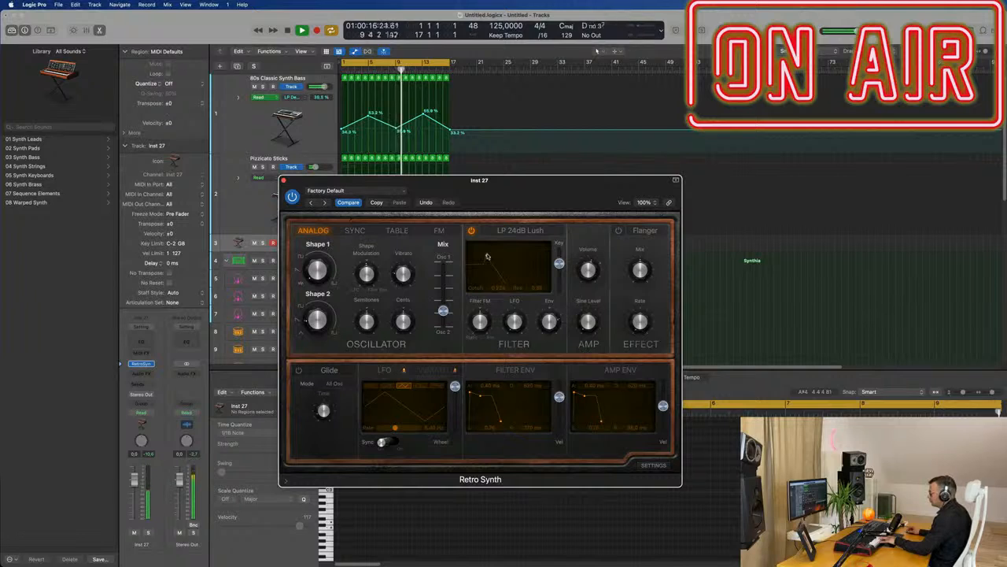
Add tempo-synced LFO modulation to Retro Synth's filter, using a square waveform and adjusting the LFO intensity.
mouse_move(455, 386)
mouse_down()
mouse_move(455, 420)
mouse_move(455, 375)
mouse_up()
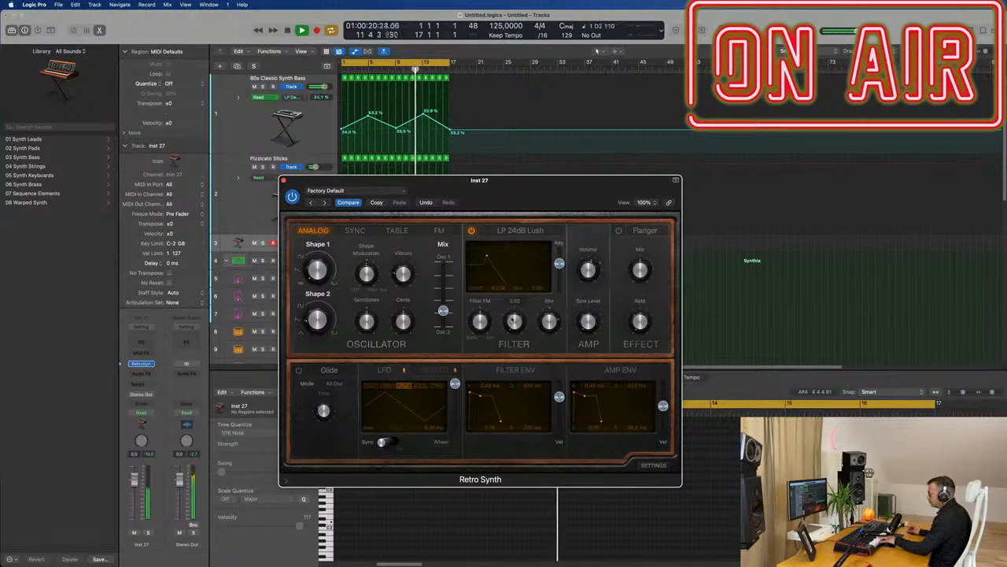
drag(514, 321, 521, 297)
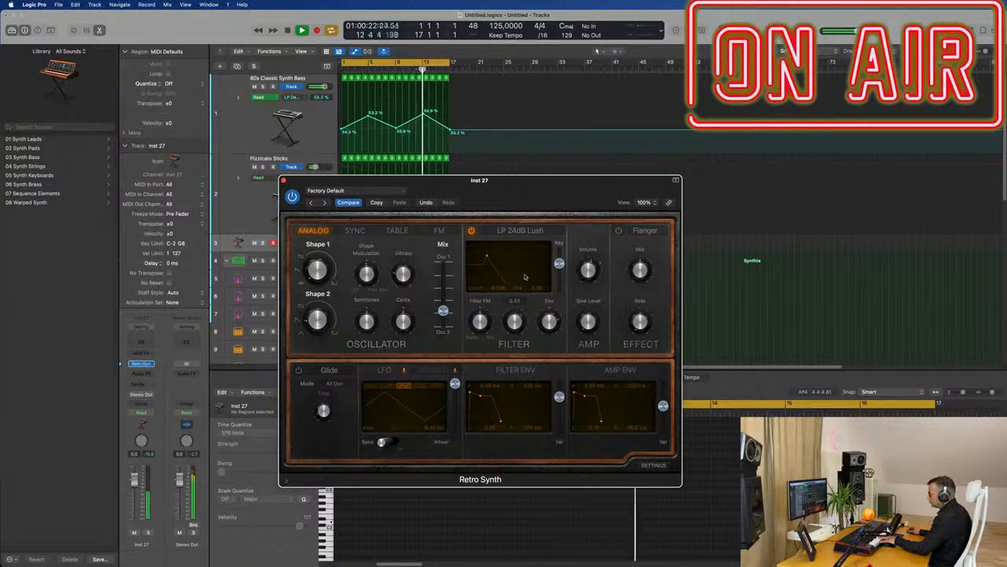
click(387, 386)
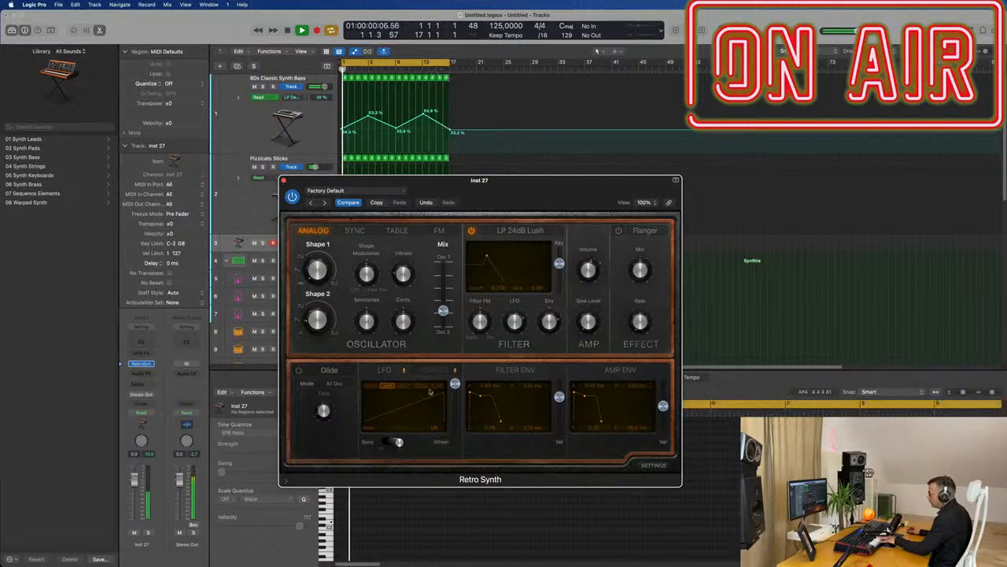
drag(455, 383, 455, 429)
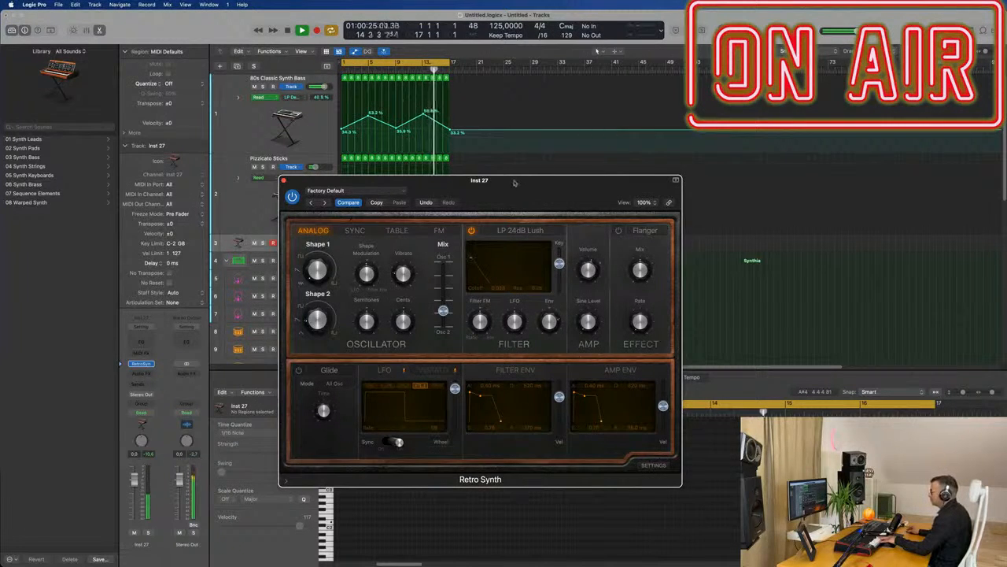
Record a single sustained note on the Retro Synth track from bar 1, holding it past four bars.
drag(514, 183, 833, 168)
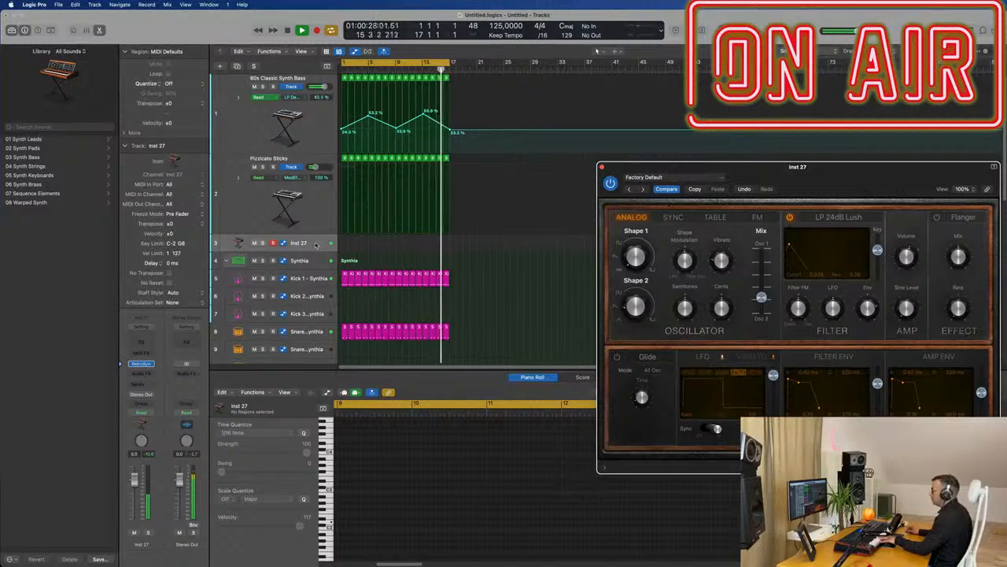
click(315, 244)
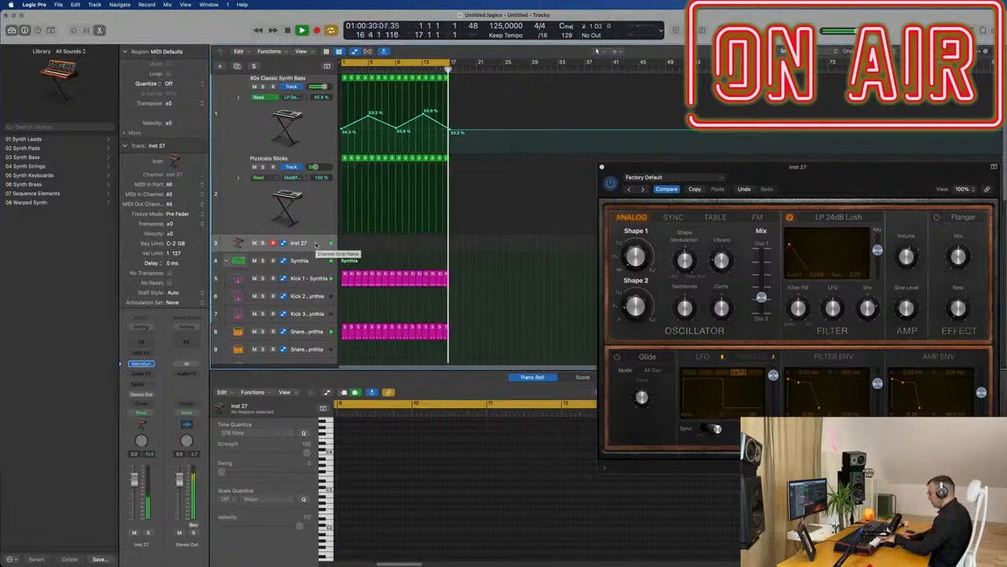
key(r)
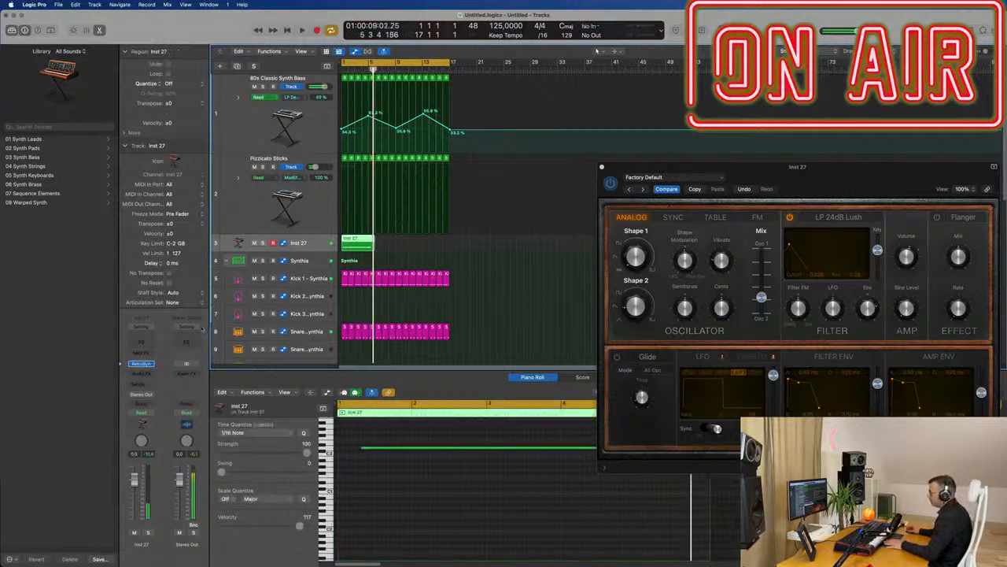
Align the recorded note to start at bar 1 and end at bar 5, and trim its region to bar 5.
drag(425, 450, 399, 451)
key(super+Left)
key(super+Left)
key(super+Left)
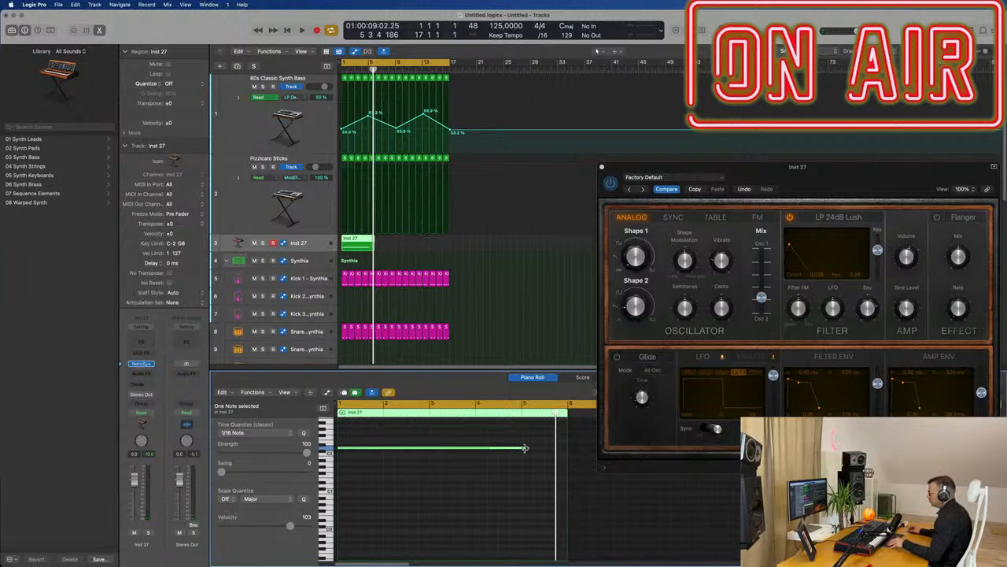
drag(525, 448, 520, 448)
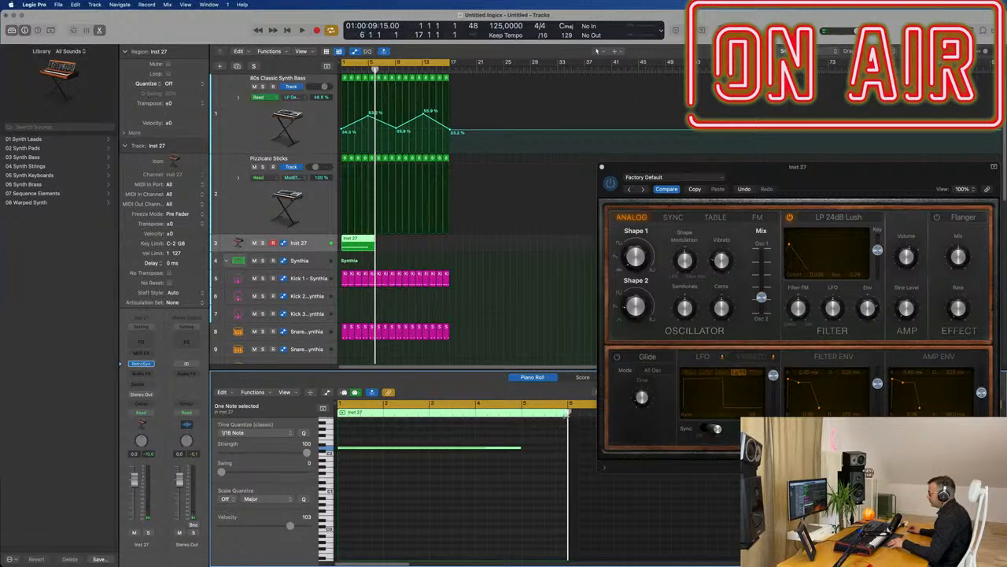
drag(566, 415, 519, 428)
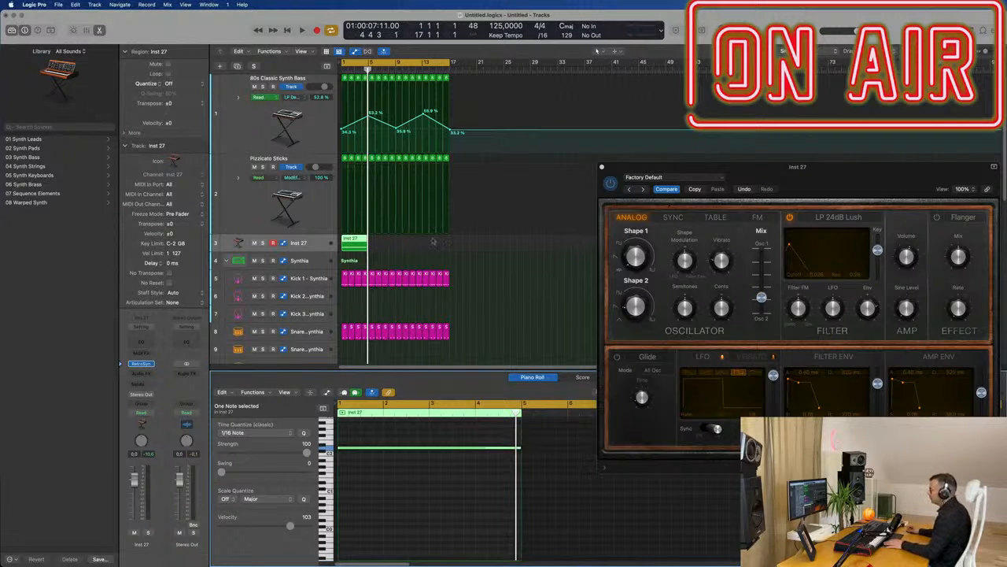
Add a Channel EQ to the Retro Synth track with a 12 dB/Oct low cut at 162 Hz.
drag(773, 168, 642, 154)
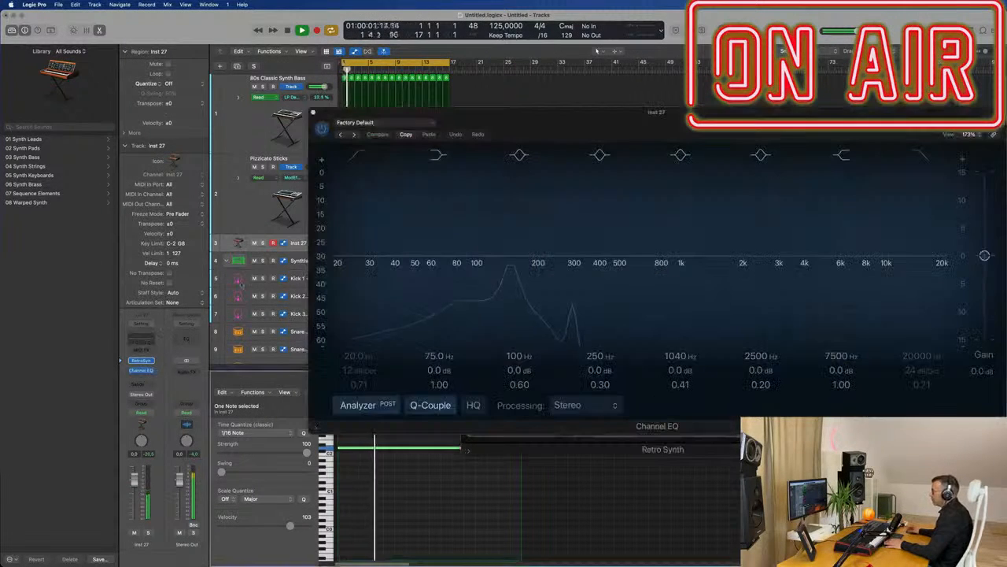
click(357, 155)
mouse_move(370, 233)
mouse_down()
mouse_move(506, 235)
mouse_move(518, 258)
mouse_move(504, 271)
mouse_move(521, 270)
mouse_up()
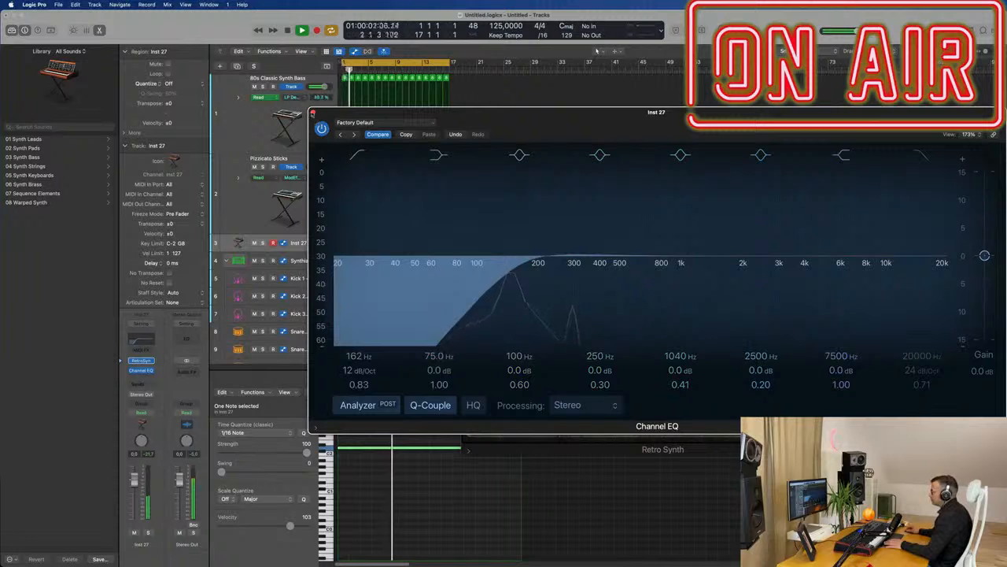
key(super+w)
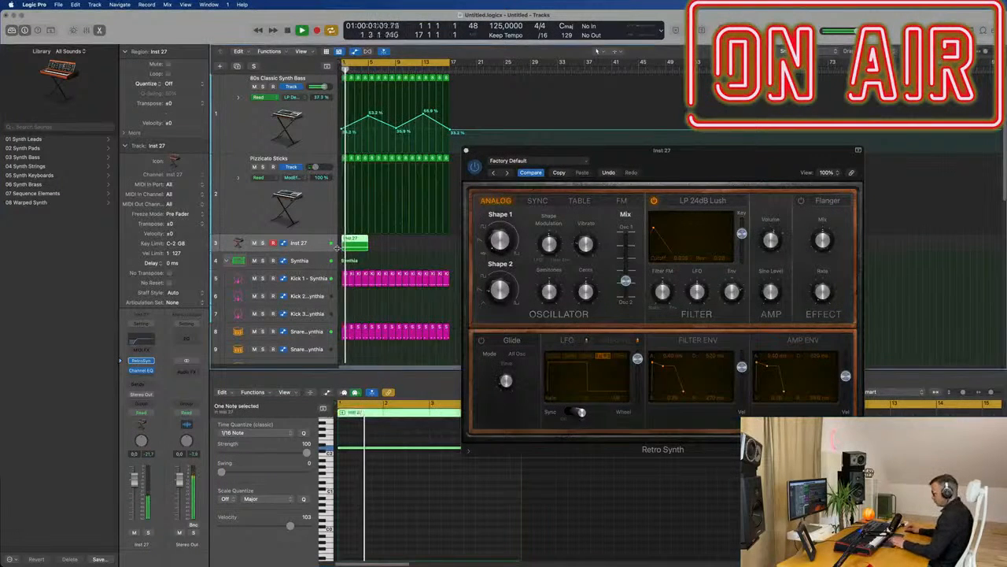
Repeat the four-bar Retro Synth region to make four consecutive regions filling the 16-bar cycle.
key(BackSpace)
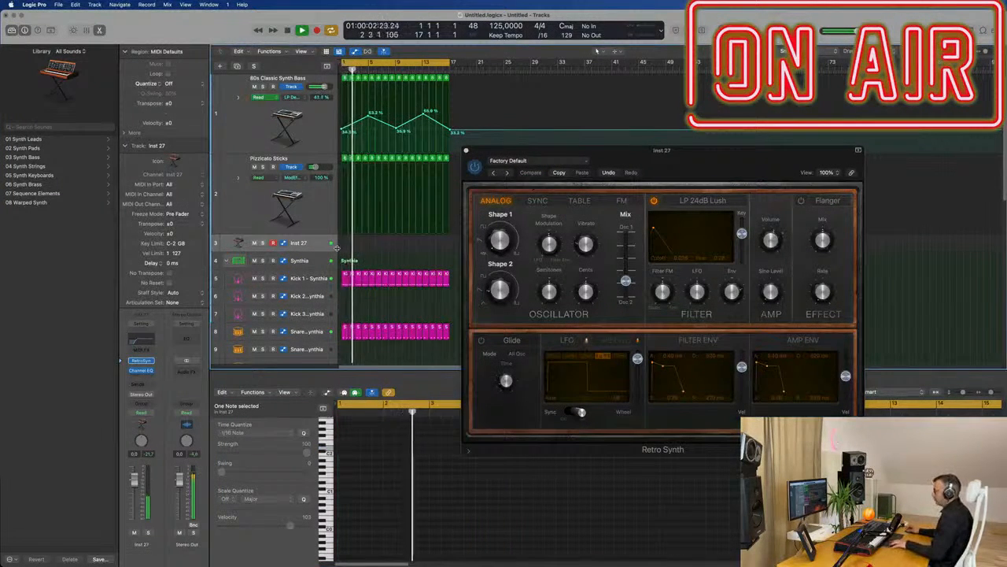
key(super+shift+z)
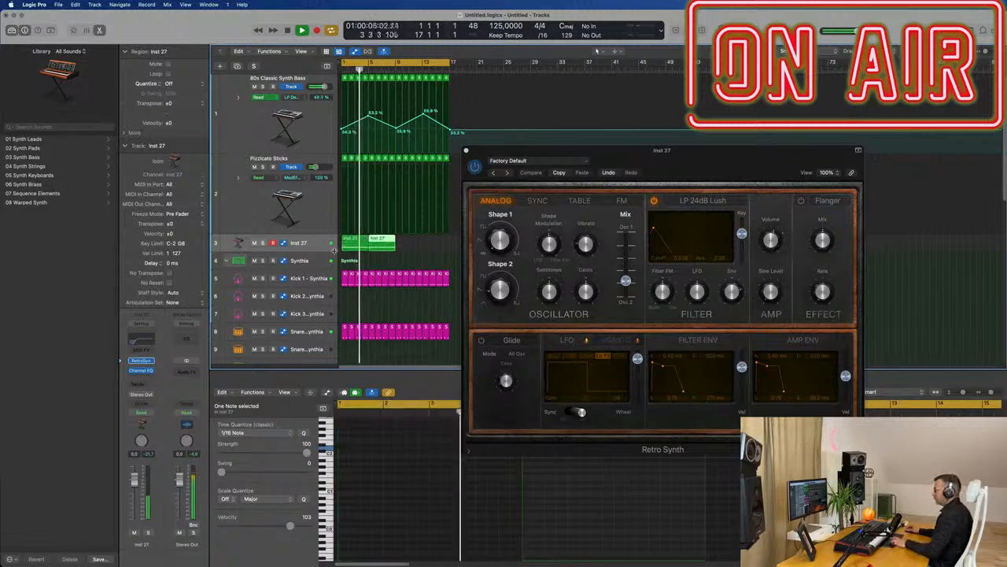
key(super+r)
key(super+r)
Set the Retro Synth track's automation mode to Touch, keeping its plug-in window open for filter moves.
drag(639, 159, 613, 156)
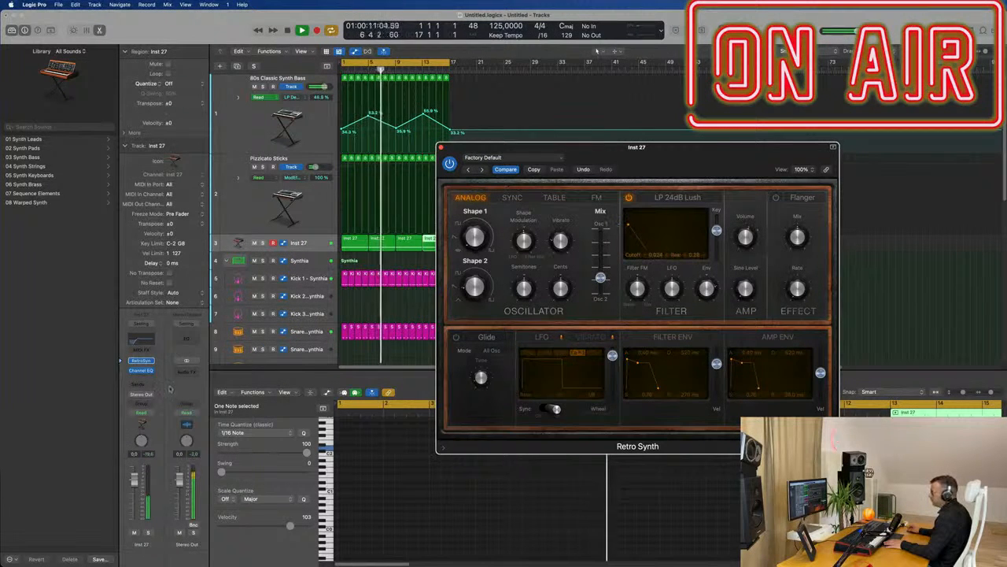
click(141, 412)
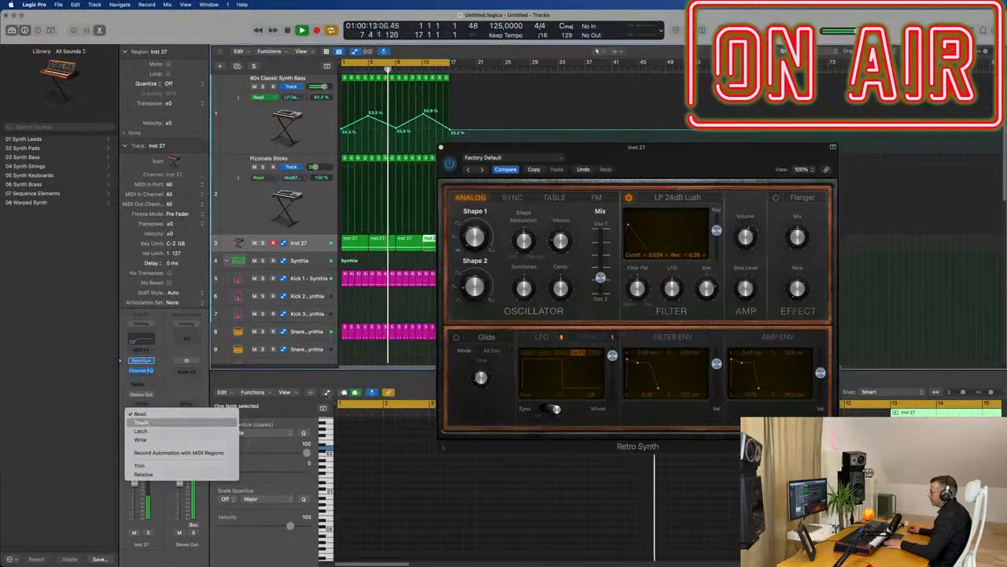
click(141, 422)
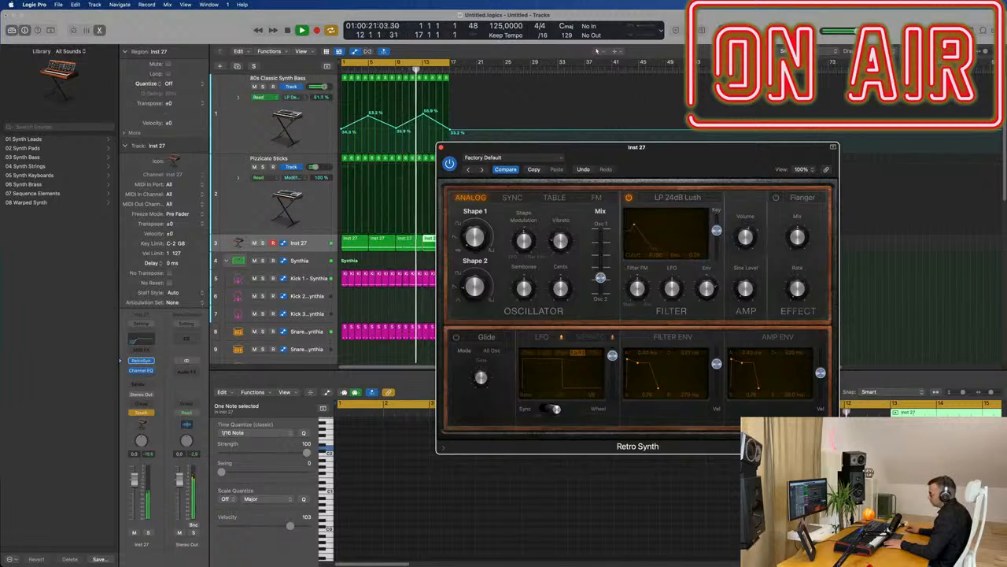
Enlarge the Retro Synth track to show its recorded cutoff automation, and set its automation mode to Read.
click(441, 147)
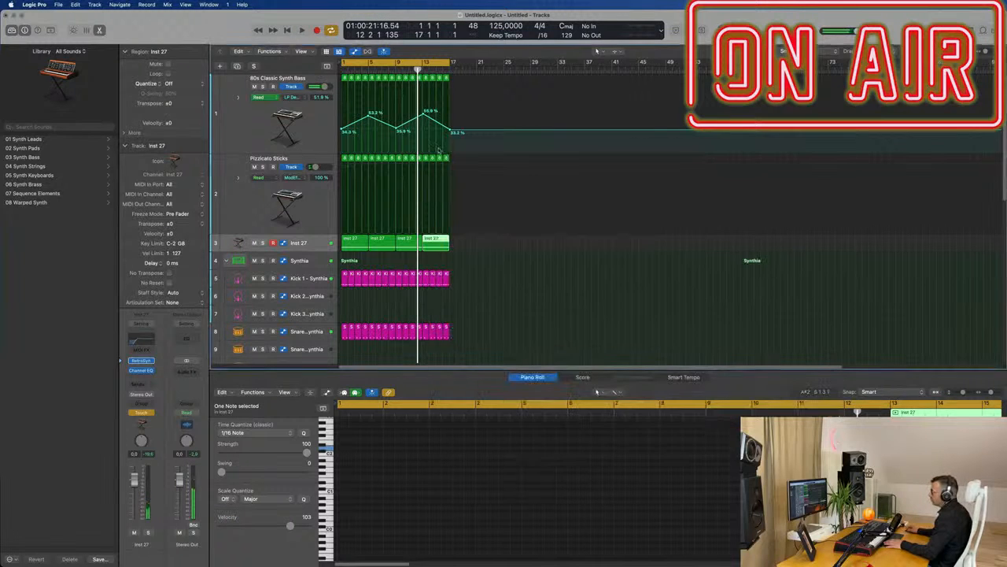
drag(314, 250, 310, 304)
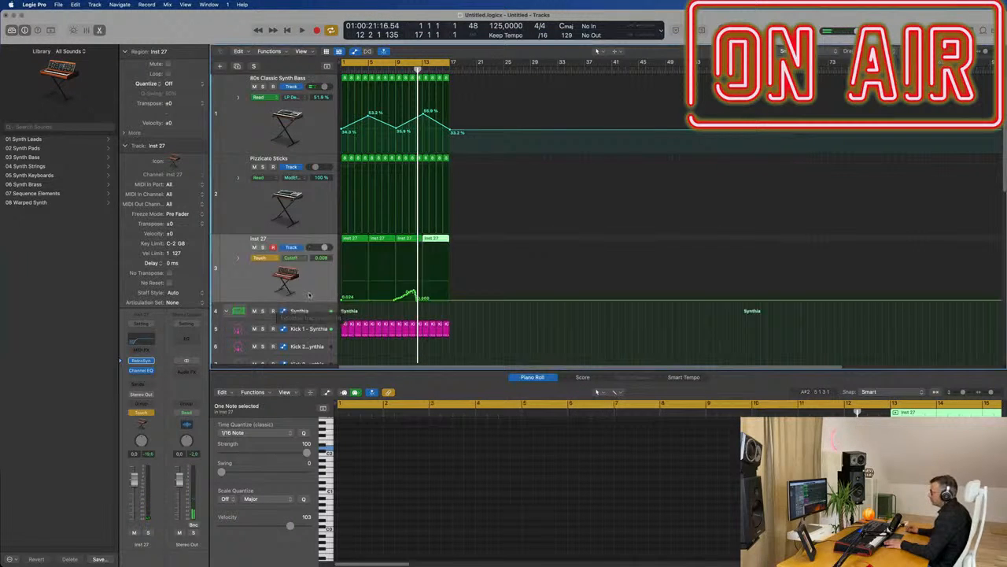
key(space)
key(space)
click(263, 258)
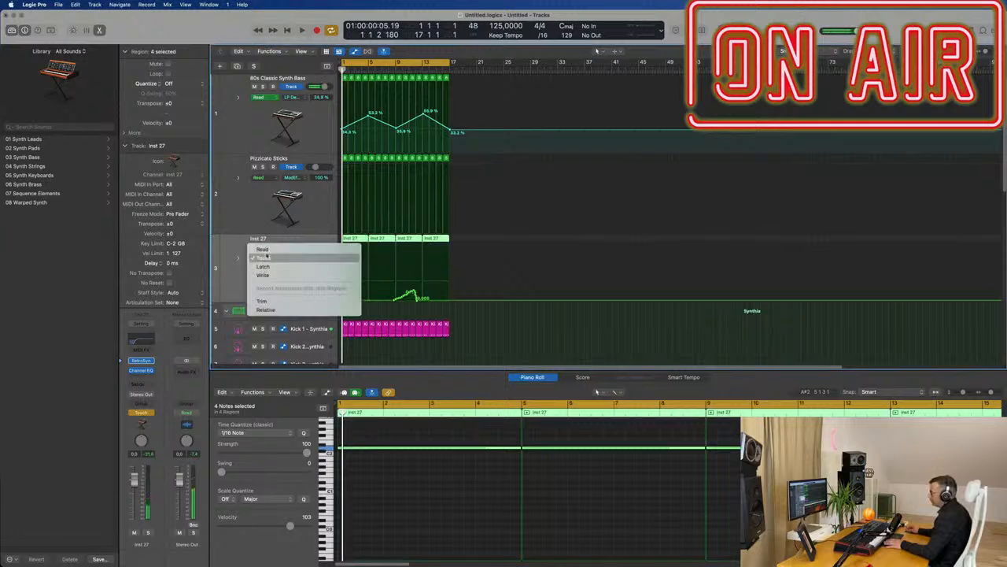
click(263, 249)
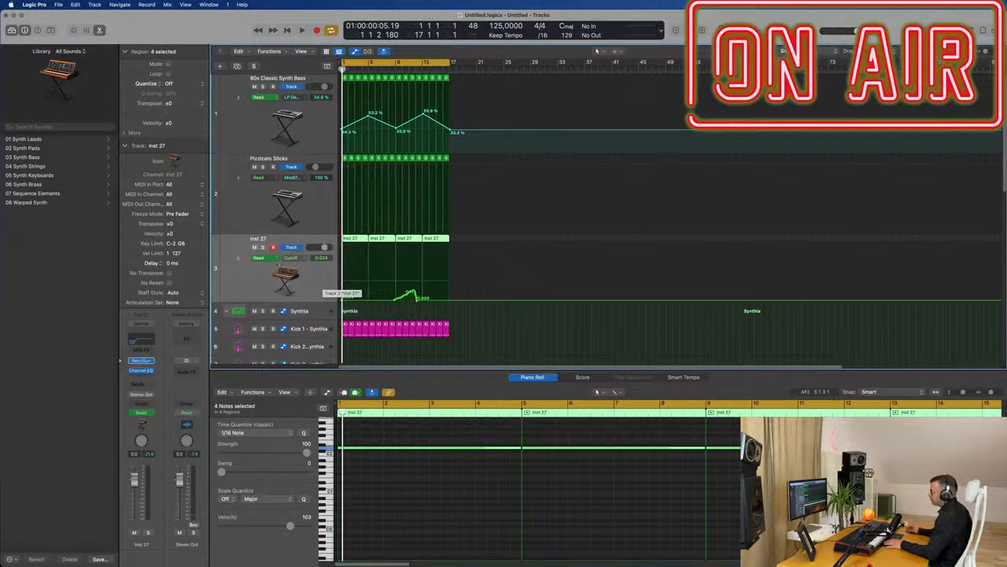
Delete the recorded cutoff bump on the Retro Synth track and raise a new automation peak shortly before bar 9.
drag(419, 301, 325, 302)
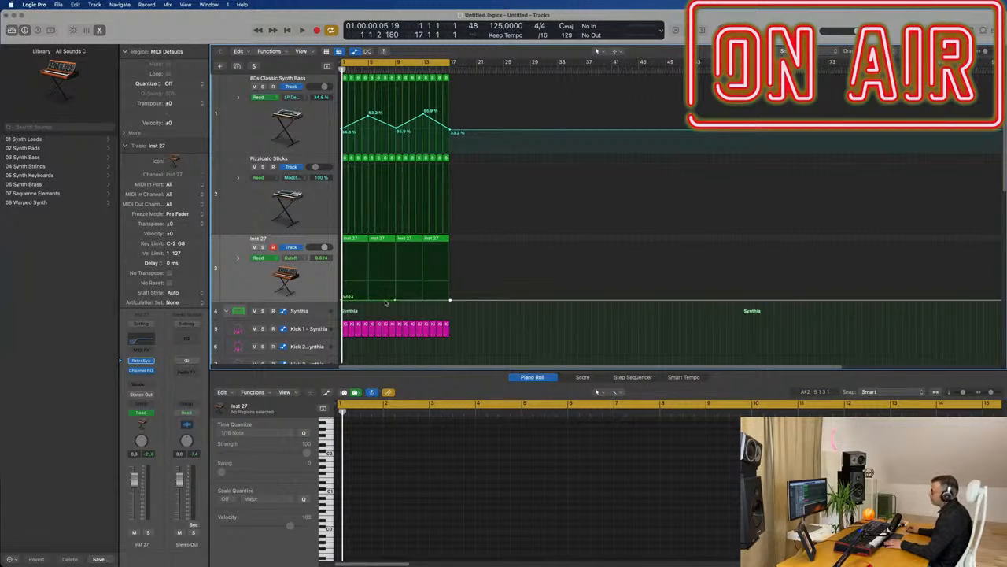
drag(386, 300, 387, 289)
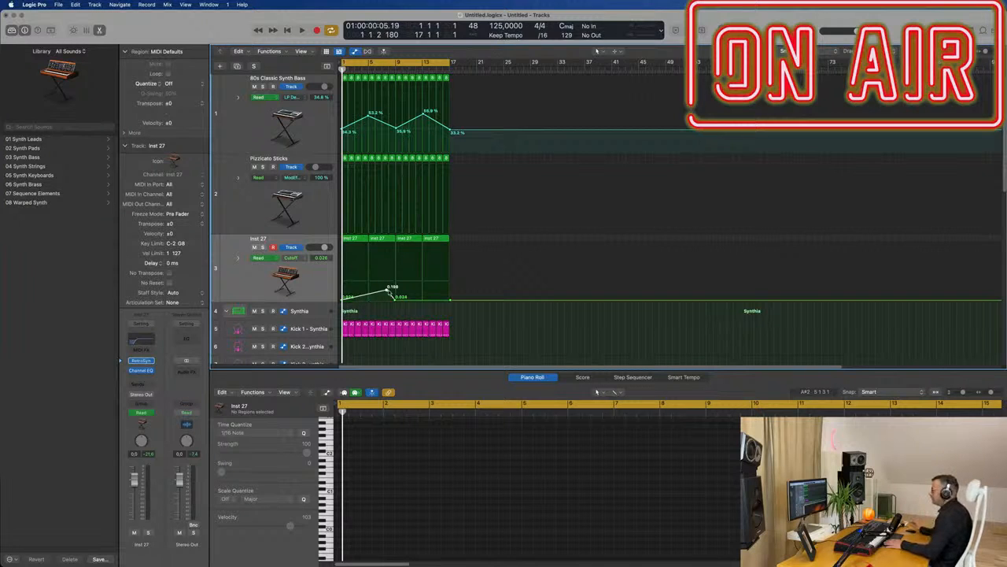
key(space)
key(Return)
click(399, 293)
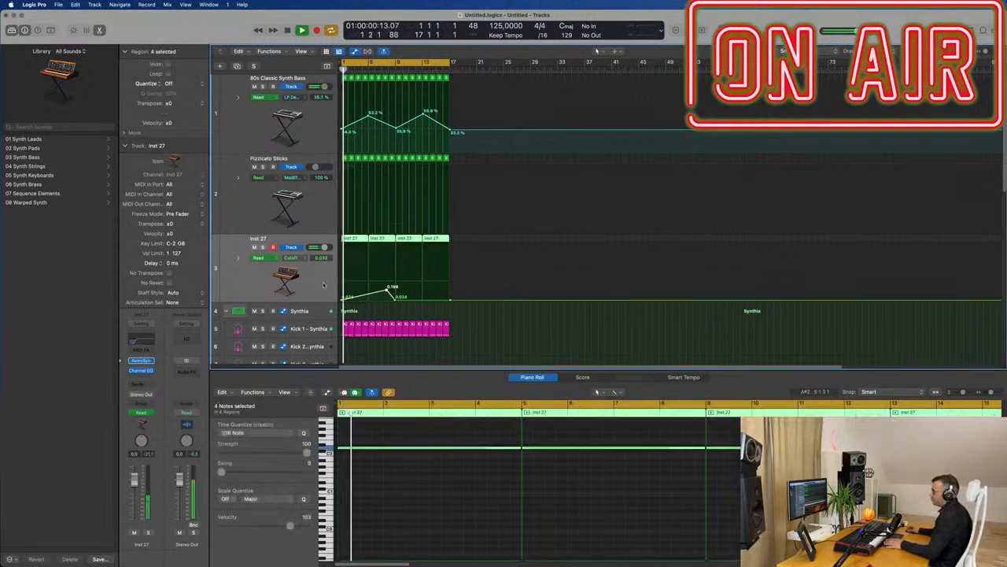
Reshape the Retro Synth cutoff automation to peak at 0.212 at bar 9 and fall back to 0.024 at bar 17.
key(super+Right)
key(super+Right)
key(super+Right)
click(416, 300)
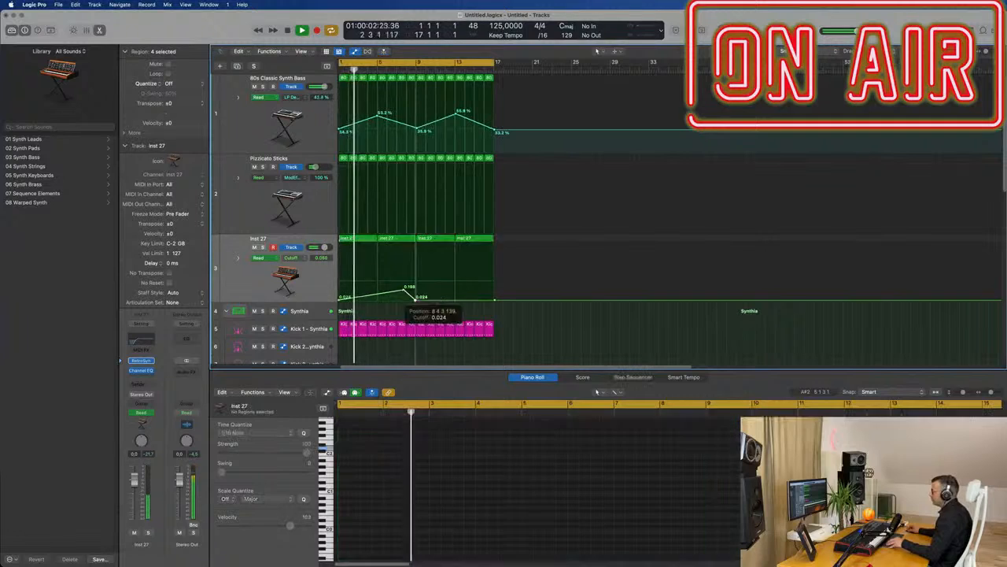
drag(416, 299, 494, 300)
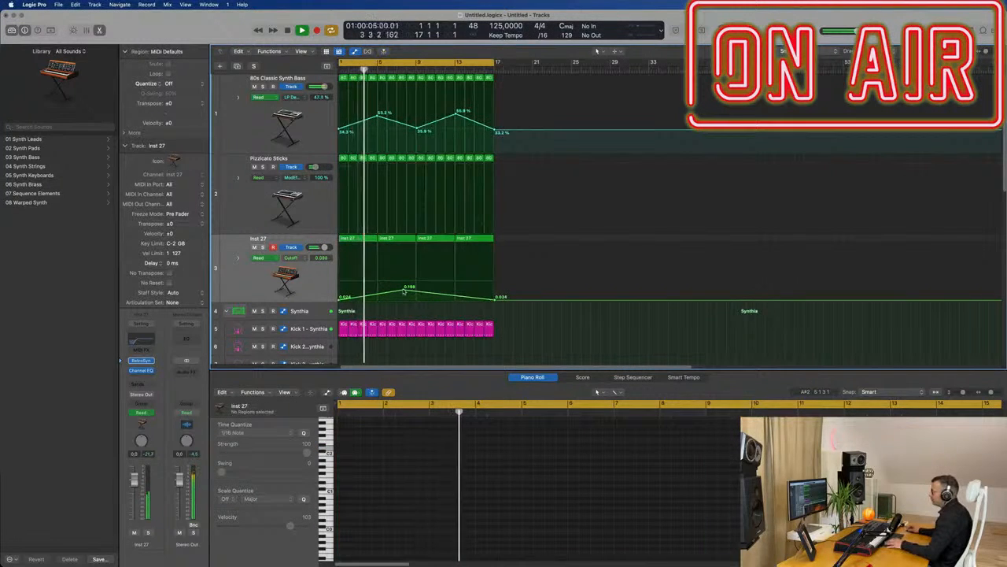
mouse_move(404, 292)
mouse_down()
mouse_move(410, 275)
mouse_move(419, 281)
mouse_up()
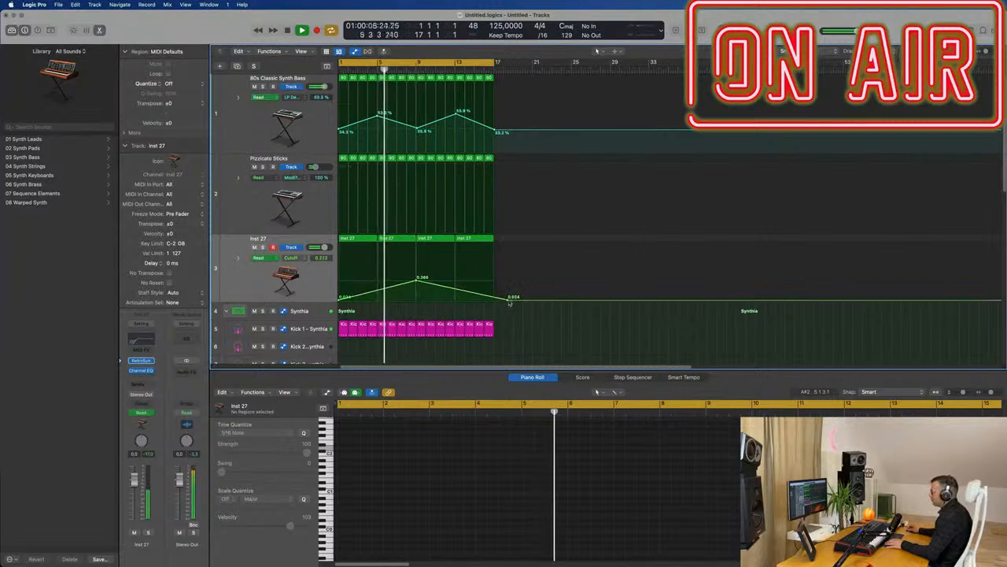
drag(512, 298, 495, 298)
drag(417, 280, 417, 285)
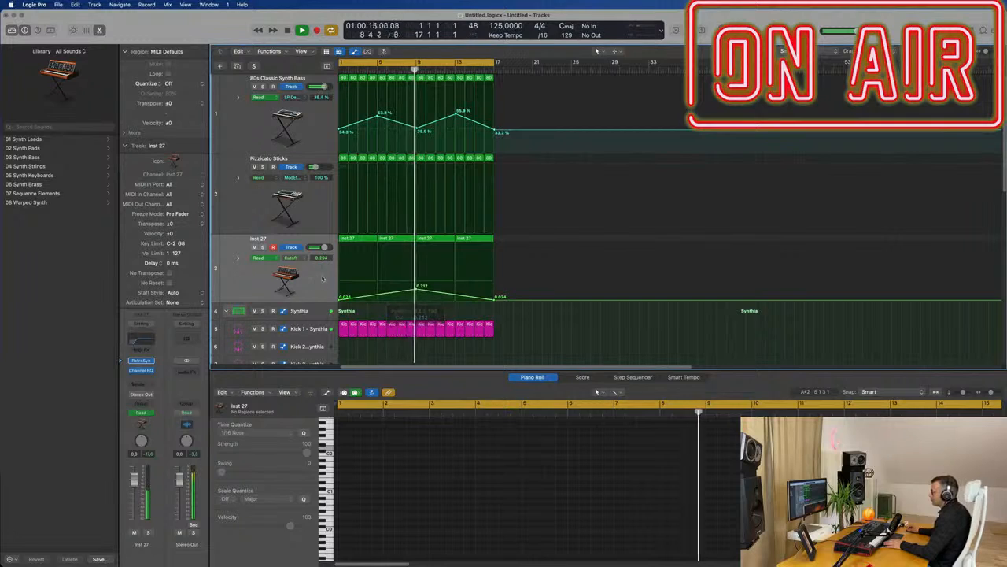
click(322, 278)
key(Return)
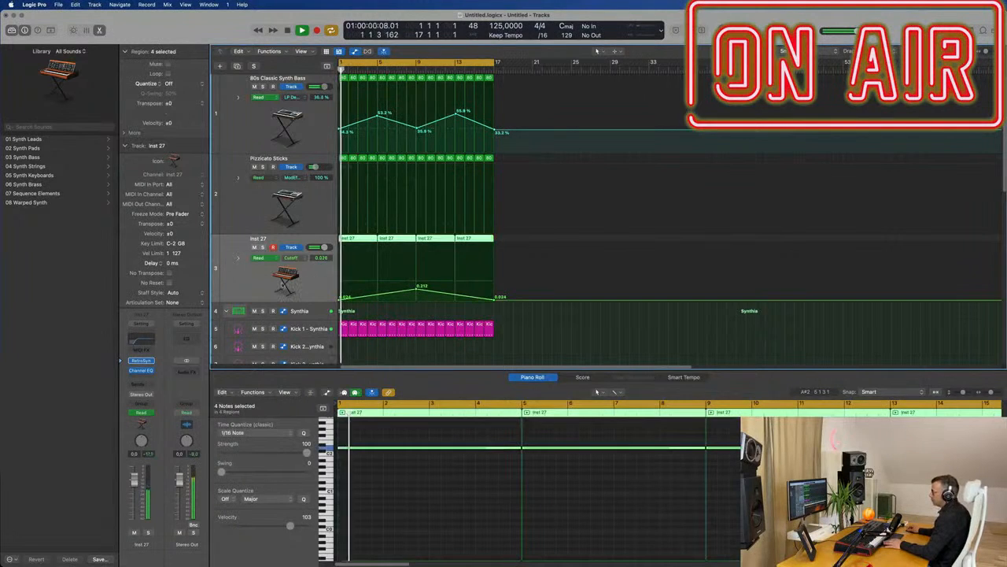
Add a Bus 2 Delay send to the Retro Synth track and turn up its send level.
click(142, 372)
mouse_move(145, 398)
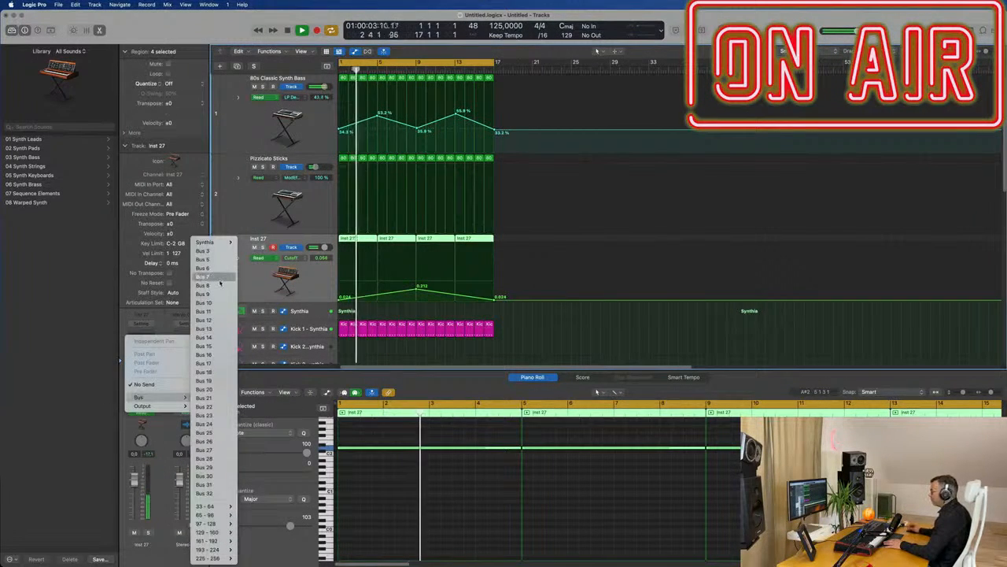
mouse_move(231, 244)
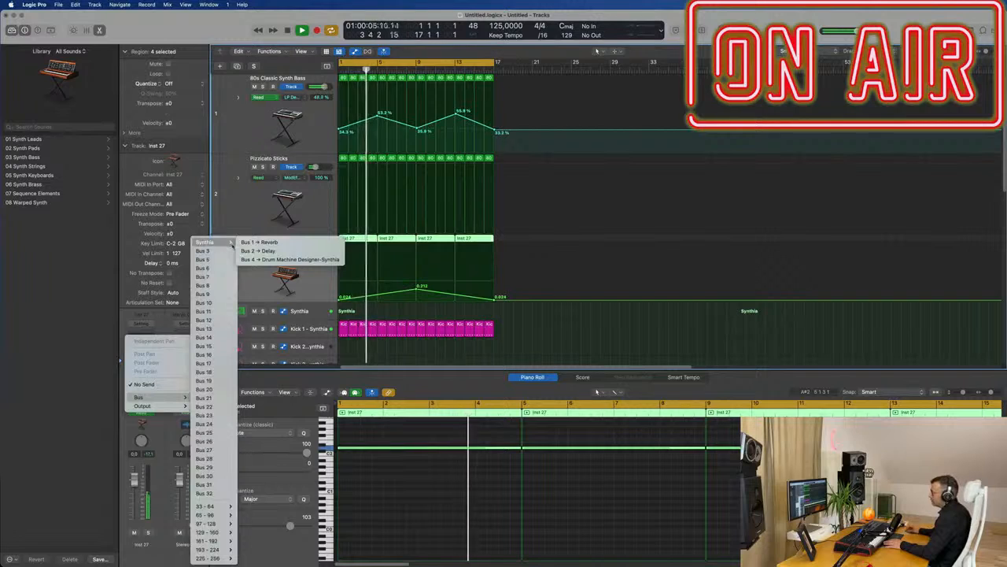
click(258, 250)
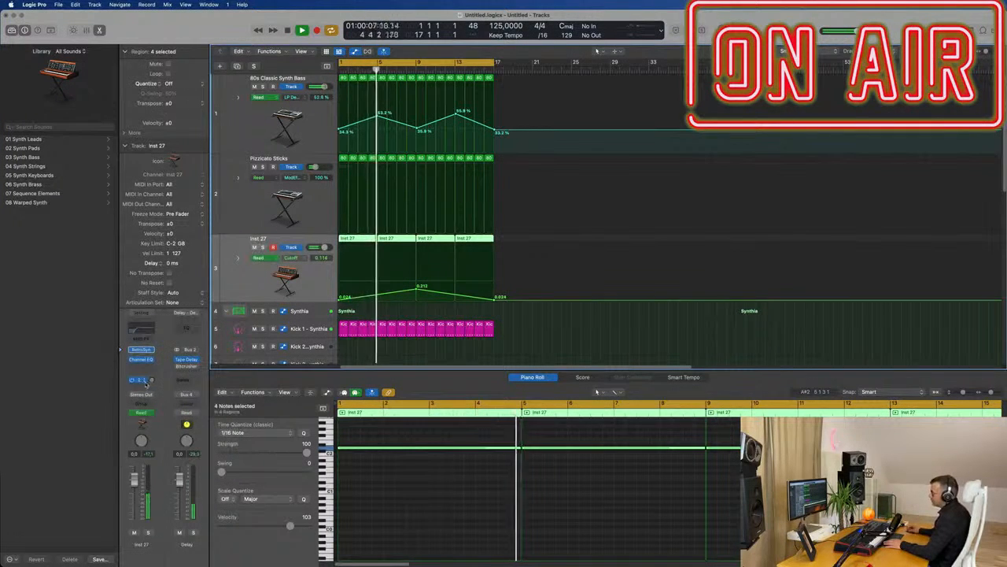
drag(151, 380, 157, 354)
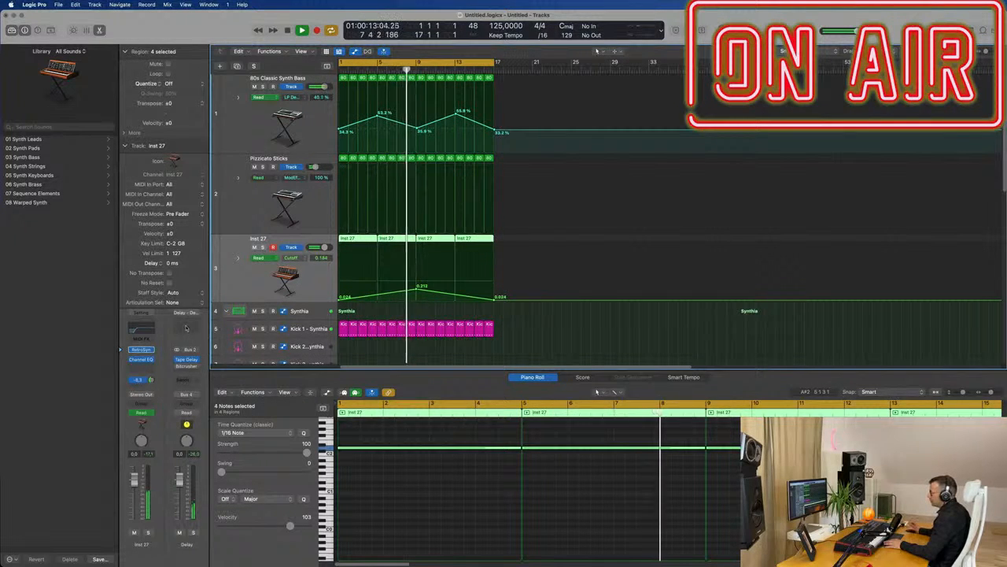
Add a Channel EQ to the Delay bus with a 12 dB/Oct low cut at 372 Hz.
double_click(186, 329)
click(359, 155)
drag(355, 236, 592, 205)
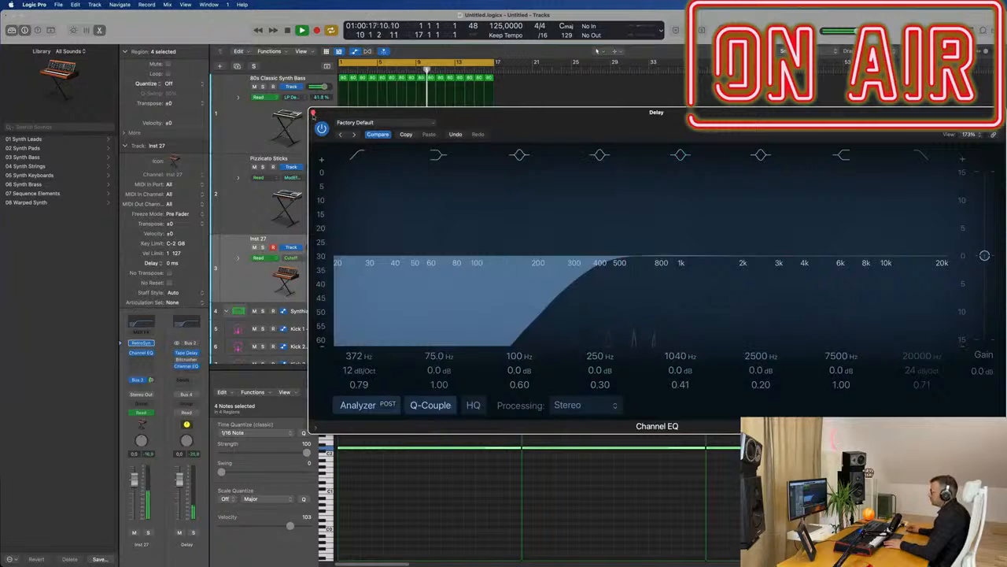
click(313, 113)
key(super+Left)
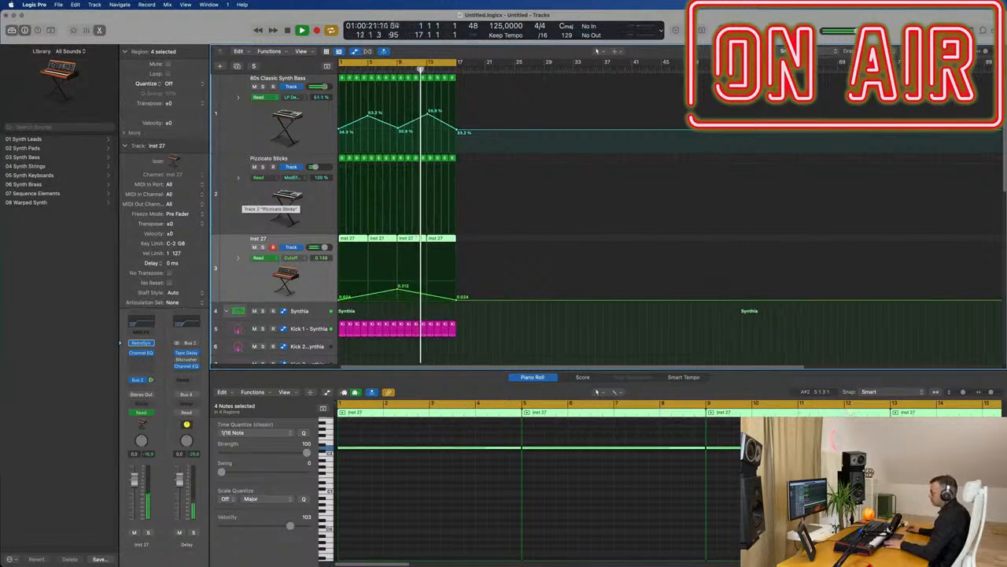
key(Return)
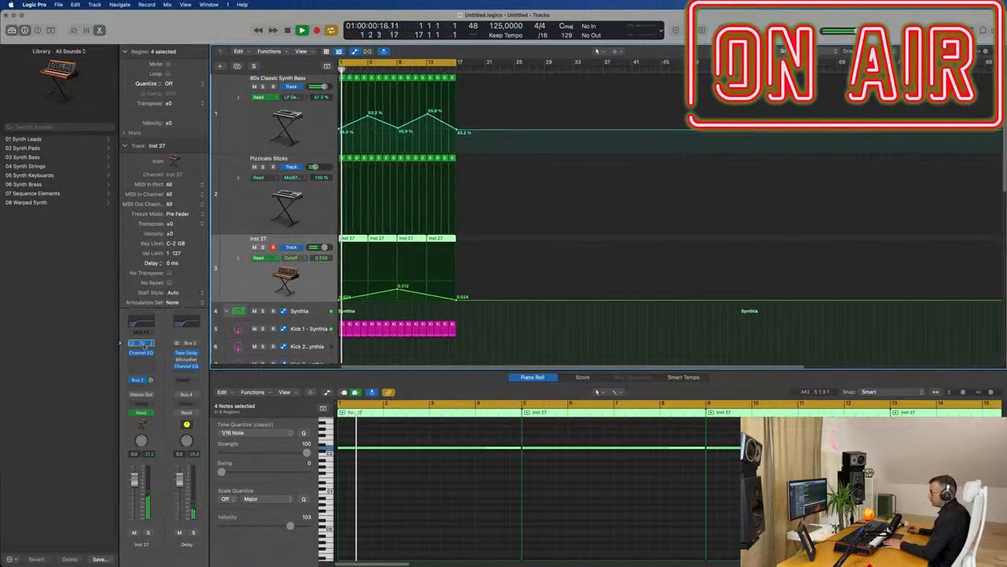
In Retro Synth, set the oscillator mix midway between Osc 1 and Osc 2, and set Shape 2 to 20.6%.
click(141, 343)
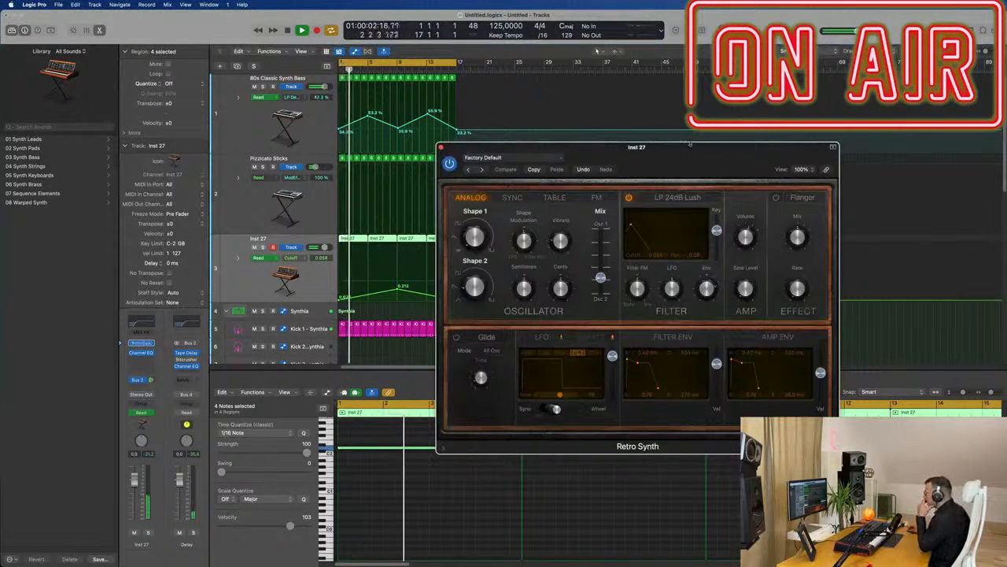
drag(689, 144, 506, 138)
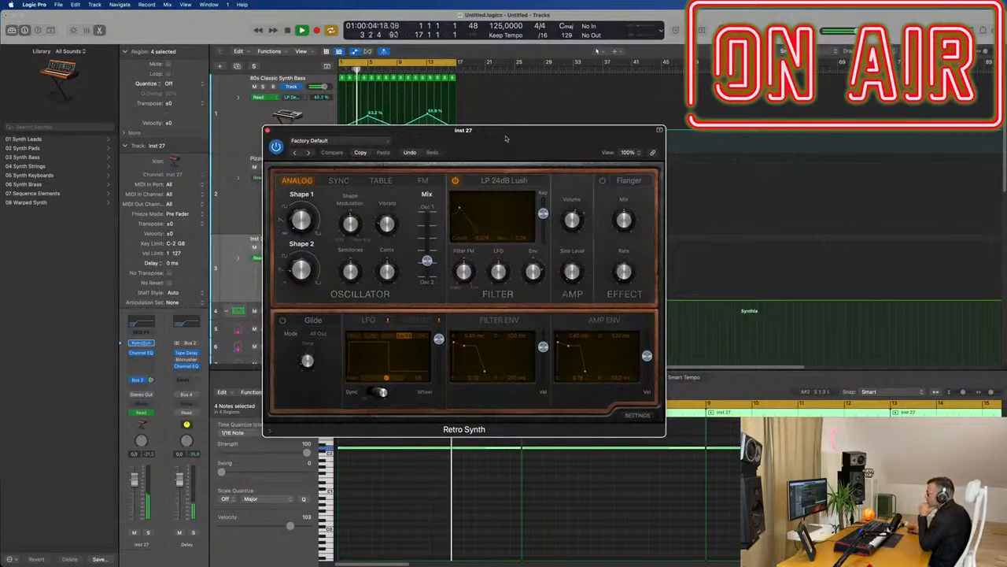
mouse_move(296, 272)
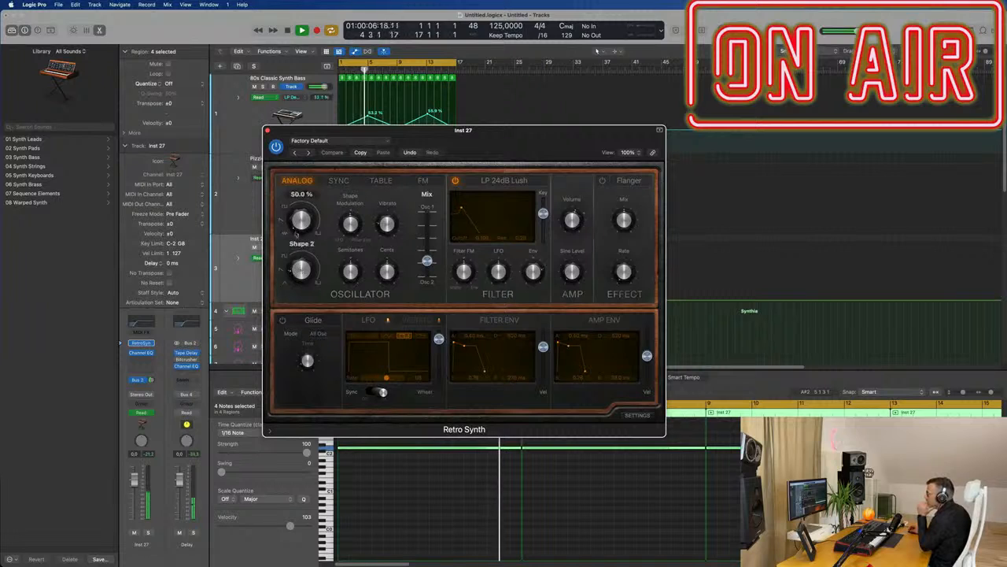
mouse_move(426, 260)
mouse_down()
mouse_move(429, 248)
mouse_move(431, 289)
mouse_move(429, 260)
mouse_up()
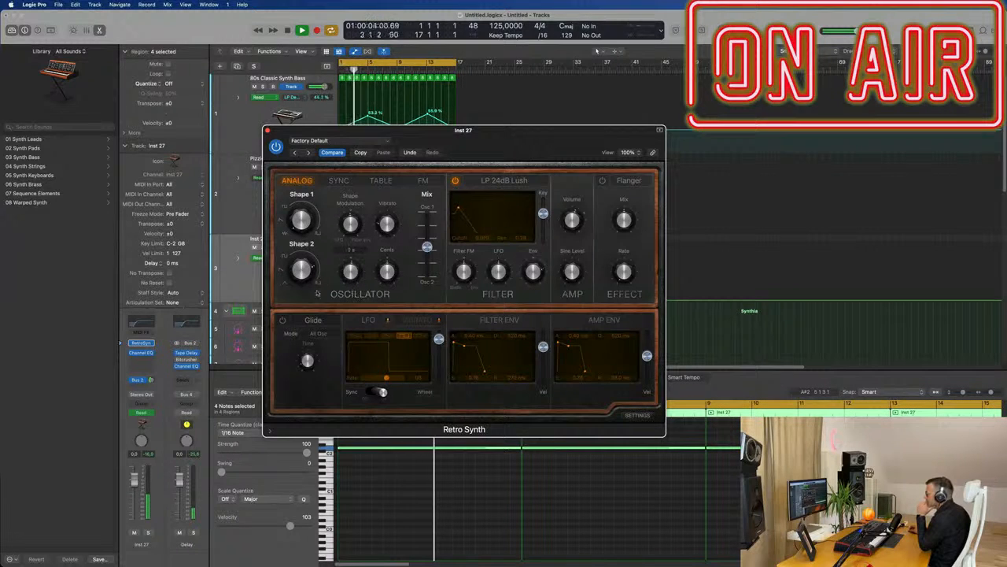
mouse_move(301, 270)
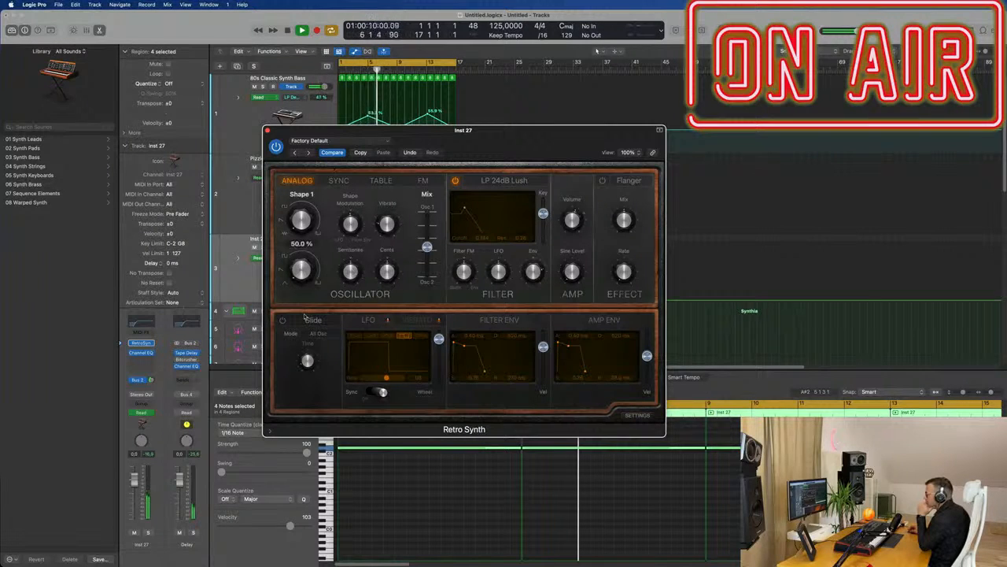
drag(306, 298, 307, 283)
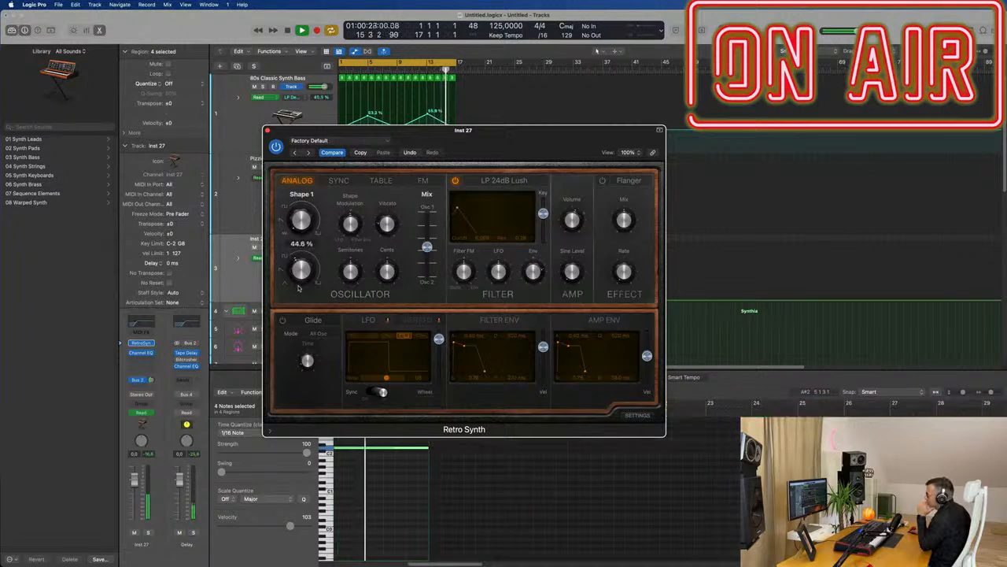
drag(299, 283, 309, 268)
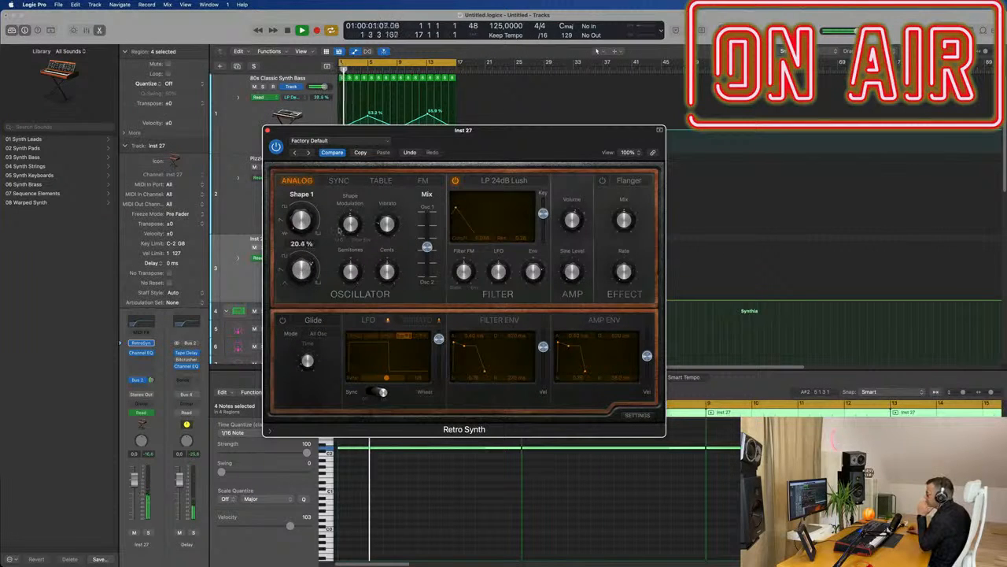
Shift the Retro Synth oscillator mix slightly toward Osc 2 and lower the track volume to about -4.9 dB.
drag(538, 137, 664, 211)
mouse_move(633, 347)
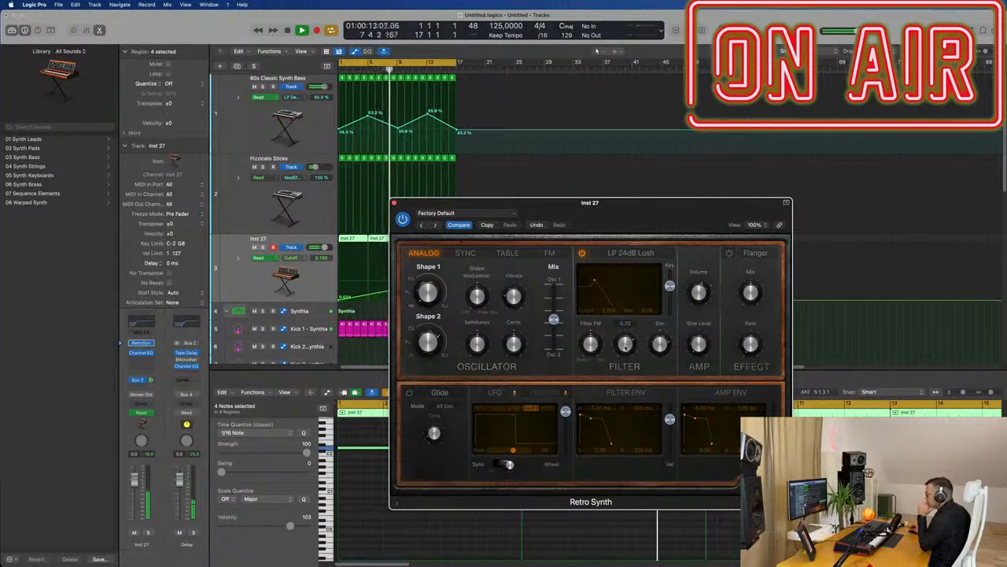
drag(638, 234, 742, 238)
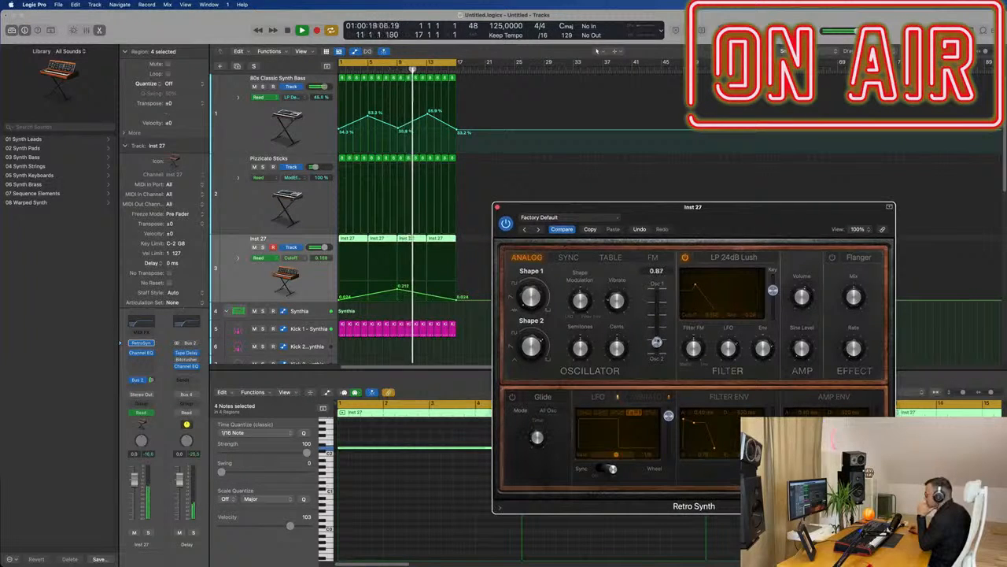
drag(656, 330, 657, 327)
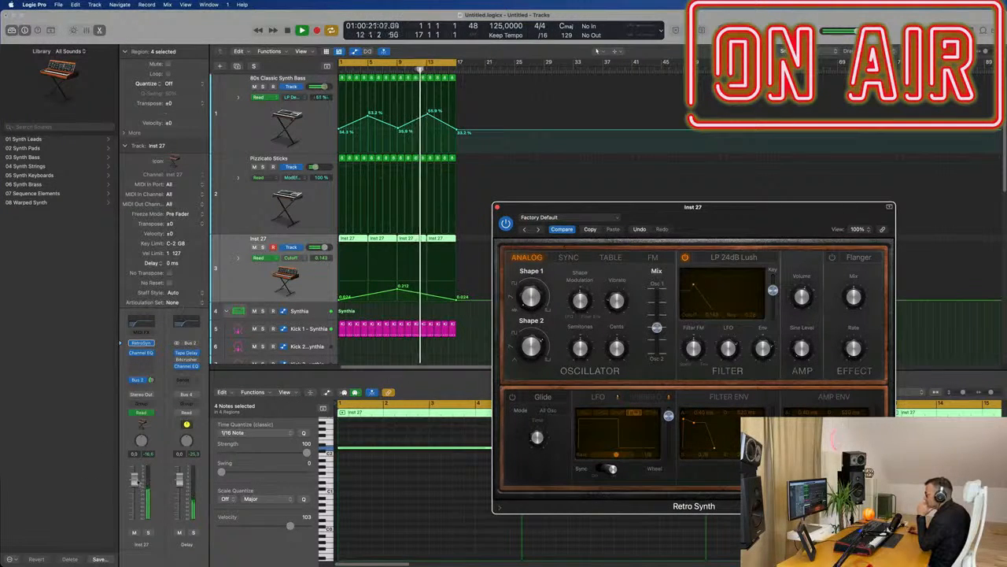
drag(134, 482, 133, 490)
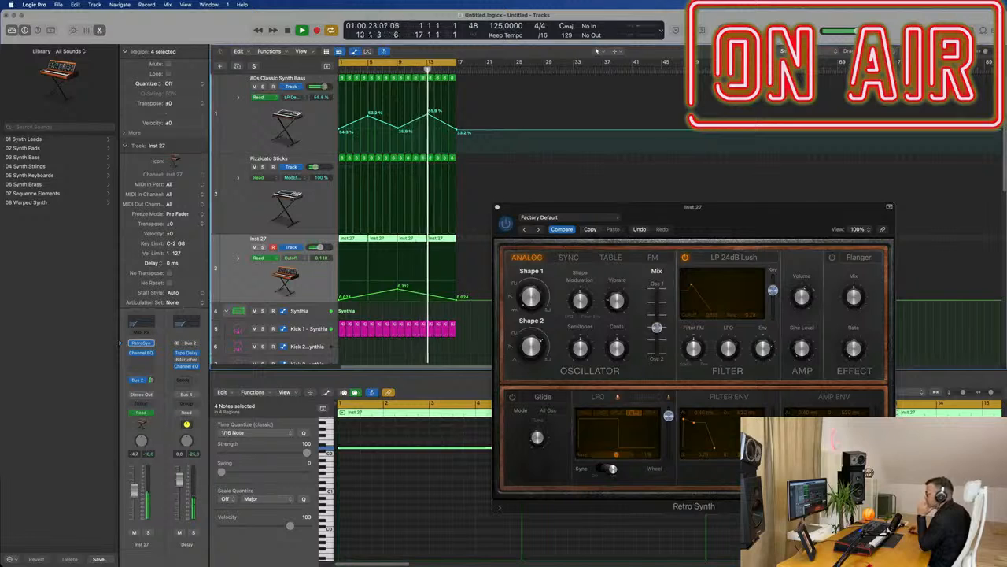
Insert a stereo Compressor after the Retro Synth track's Channel EQ and show its Side Chain settings at 100% view size.
click(145, 363)
mouse_move(170, 407)
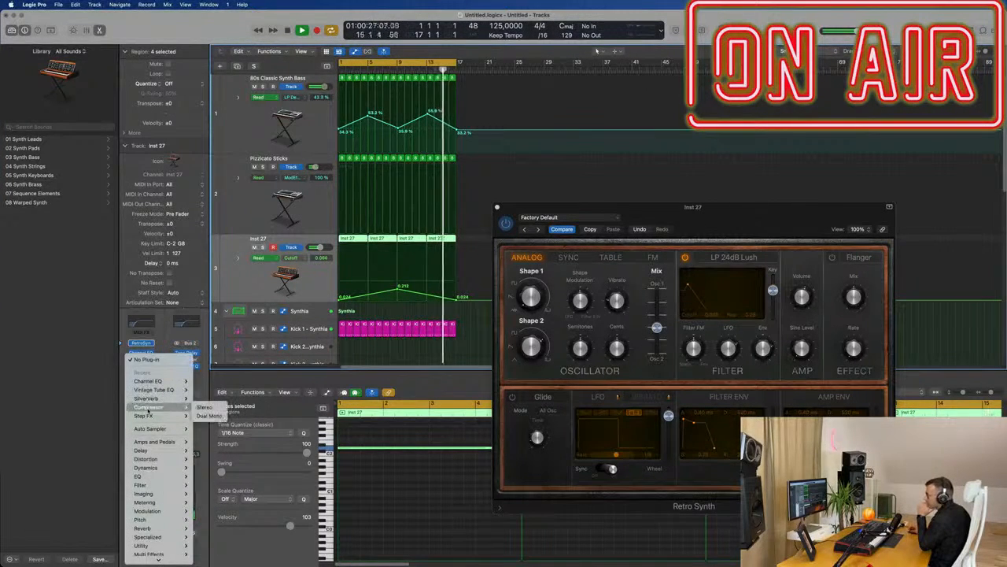
click(204, 407)
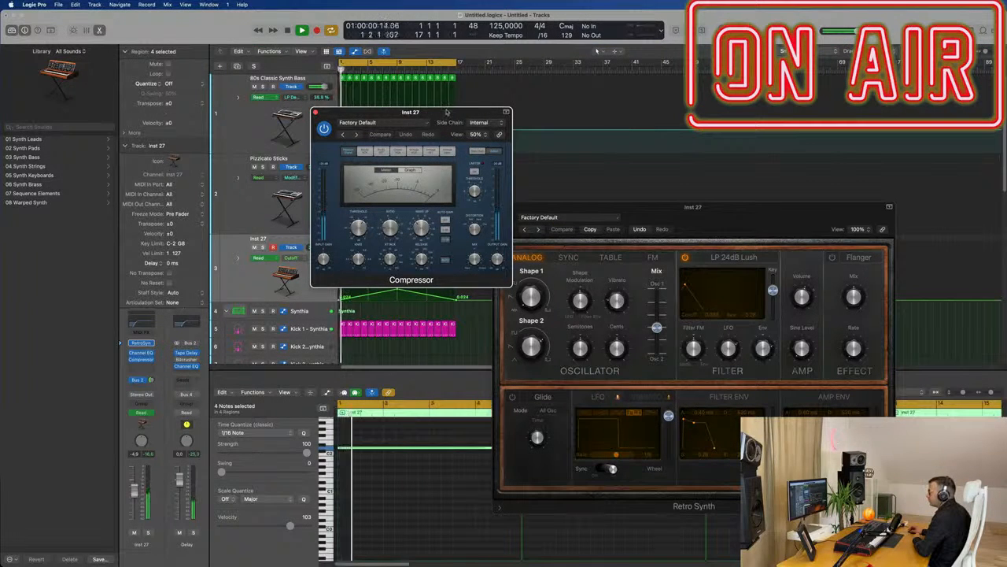
click(477, 135)
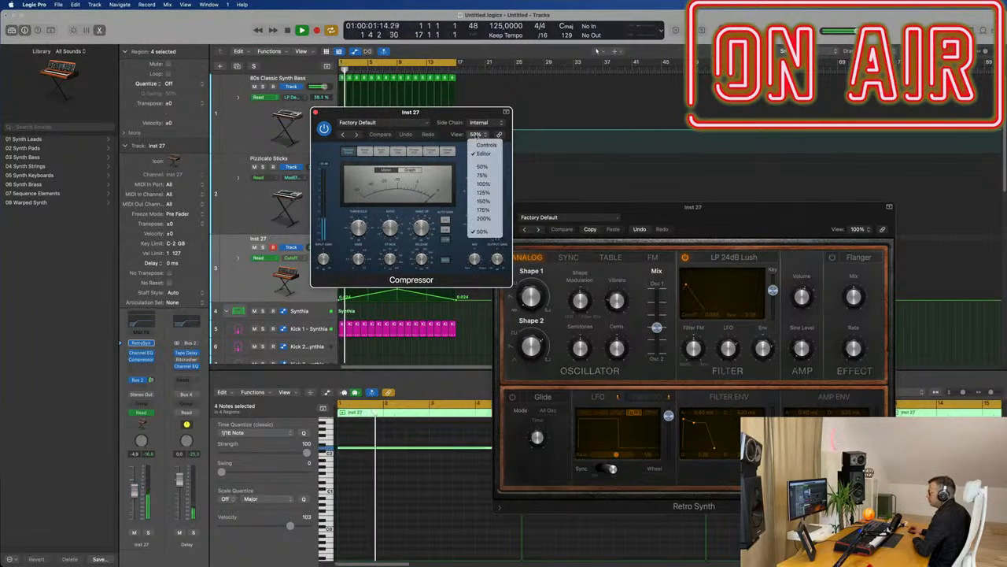
click(483, 183)
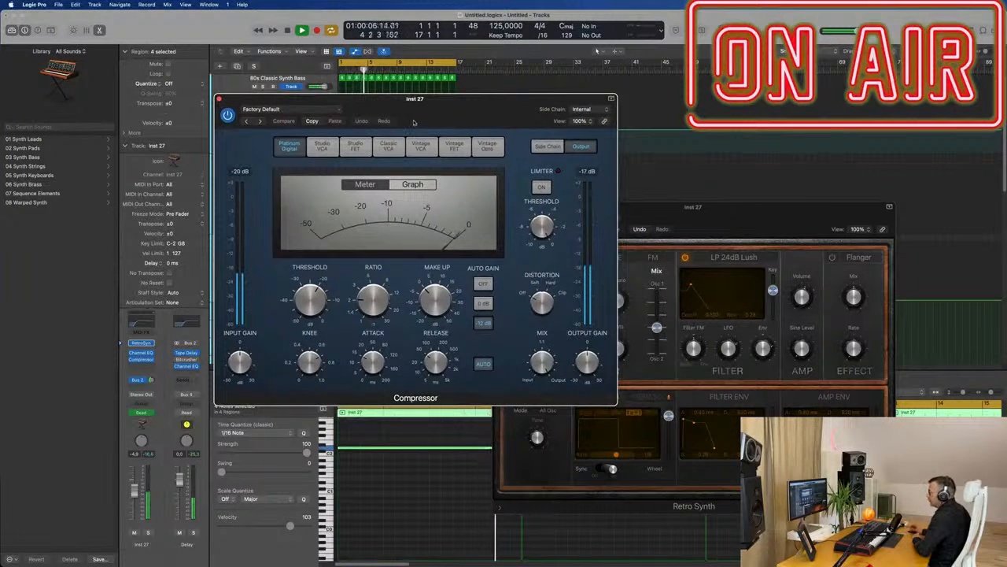
click(540, 146)
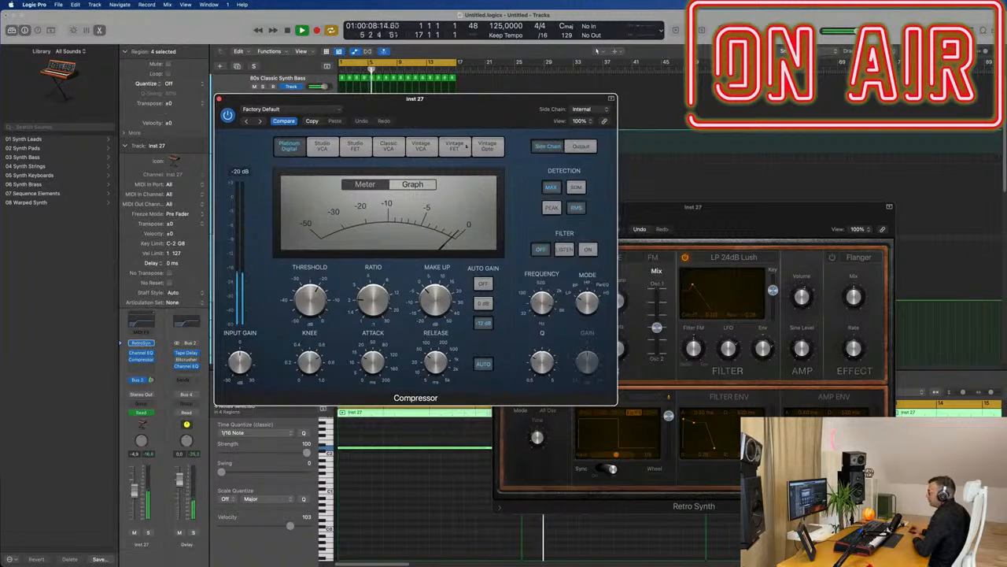
Set the Inst 27 Compressor's side chain input to Kick 1 - Synthia (Inst 2) and close the Compressor window.
click(592, 108)
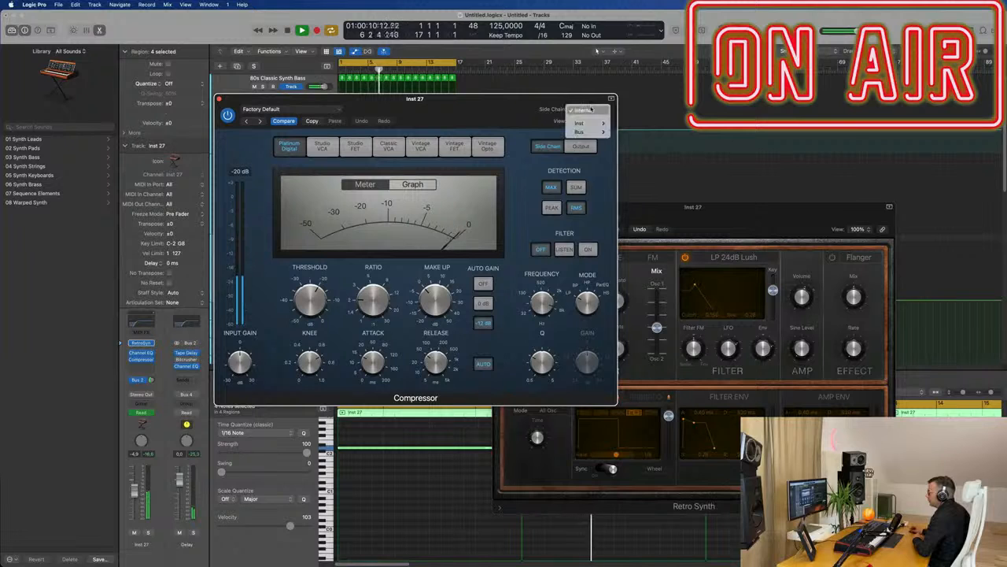
mouse_move(586, 123)
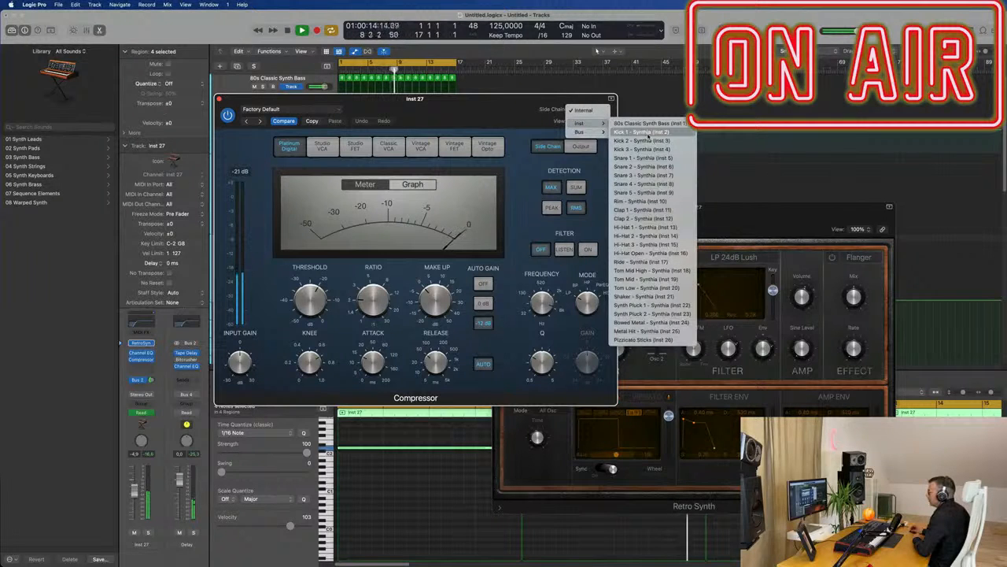
click(648, 133)
drag(458, 171, 605, 173)
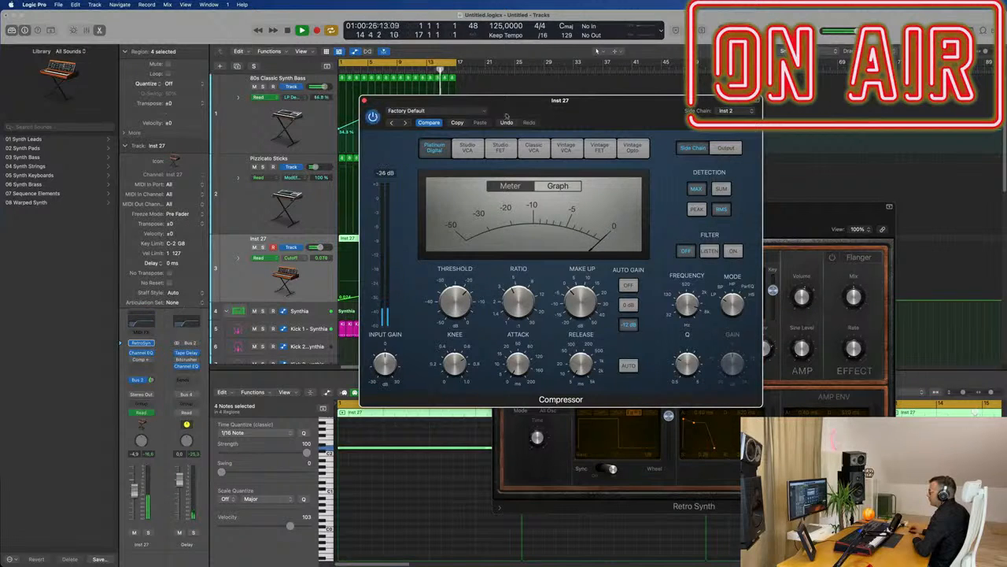
drag(587, 112, 573, 145)
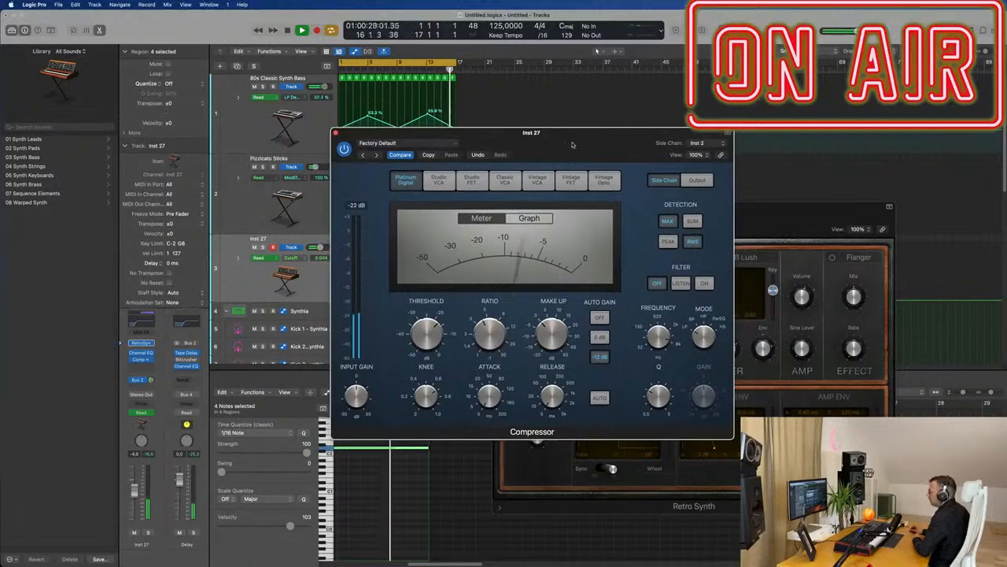
click(336, 133)
Duplicate the Inst 27 track with its Retro Synth, effects and delay send as a new track directly below it.
drag(715, 211, 728, 181)
click(786, 6)
scroll(467, 191, down, 2)
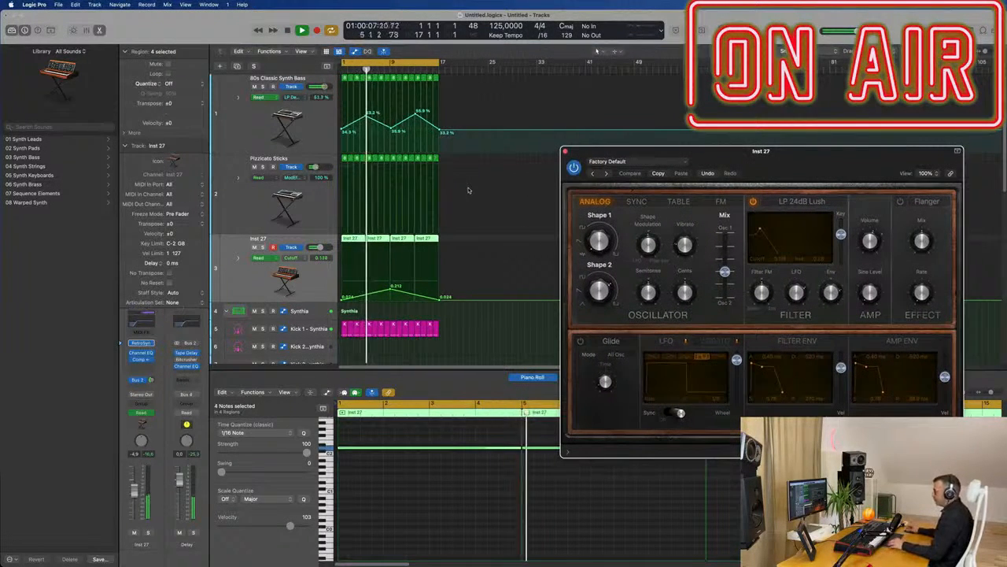
scroll(458, 195, down, 5)
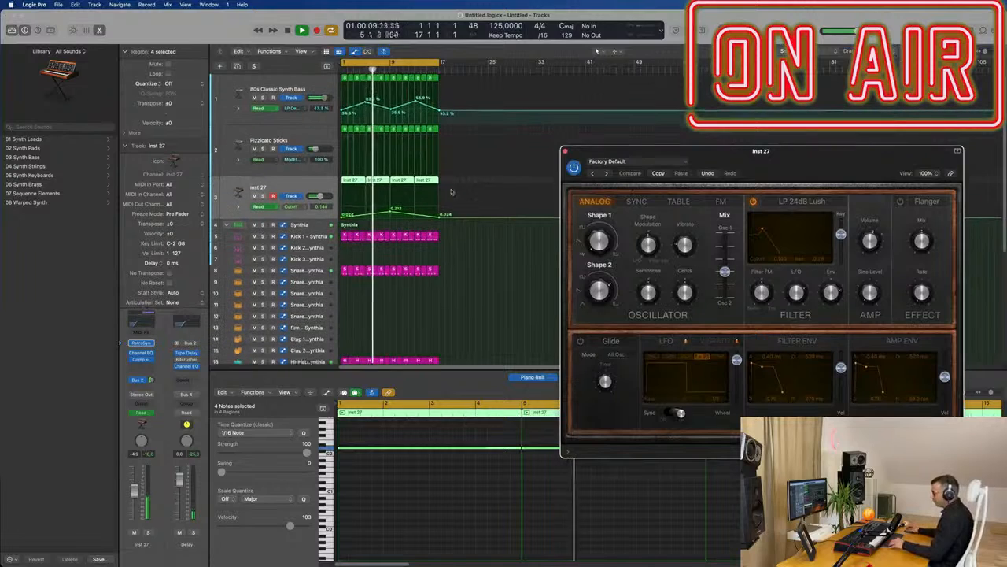
click(291, 185)
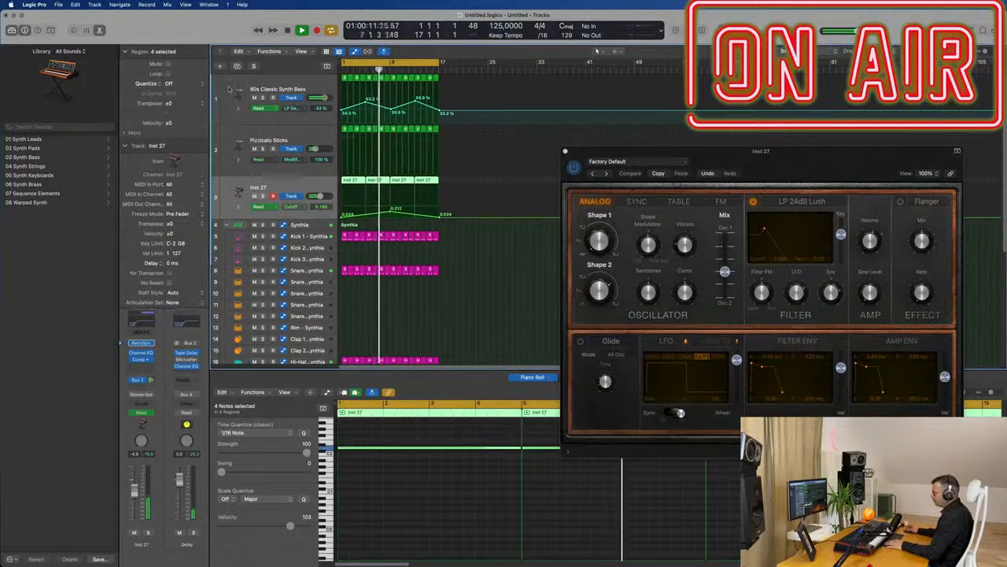
click(237, 66)
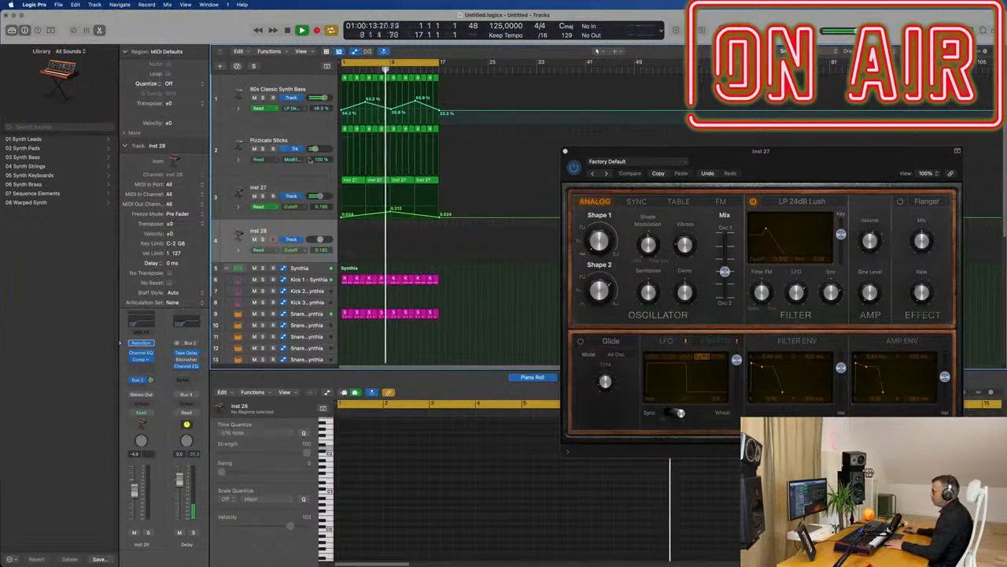
Move the last Pizzicato Sticks region to bar 1 of the empty Inst 28 track.
drag(779, 151, 665, 100)
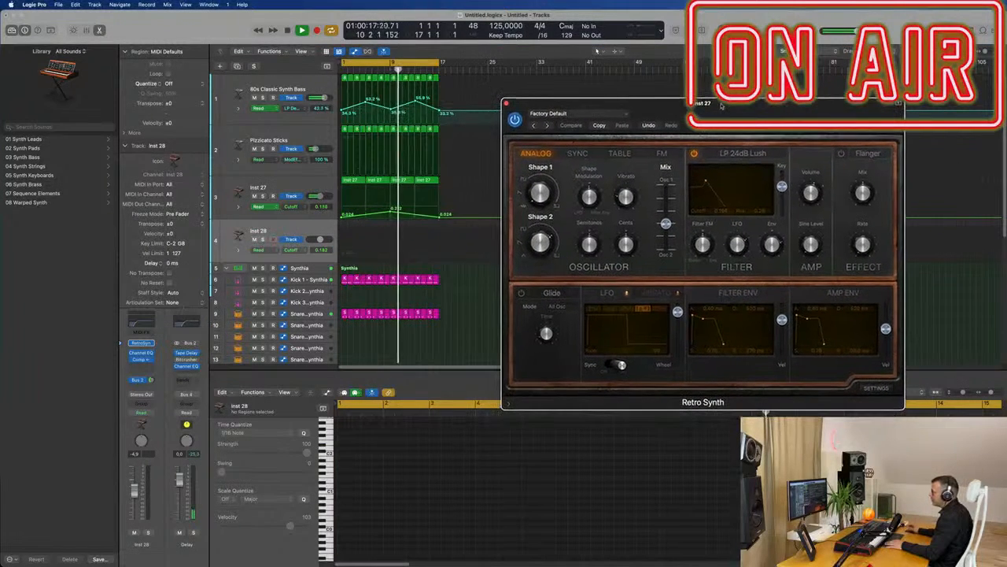
click(344, 131)
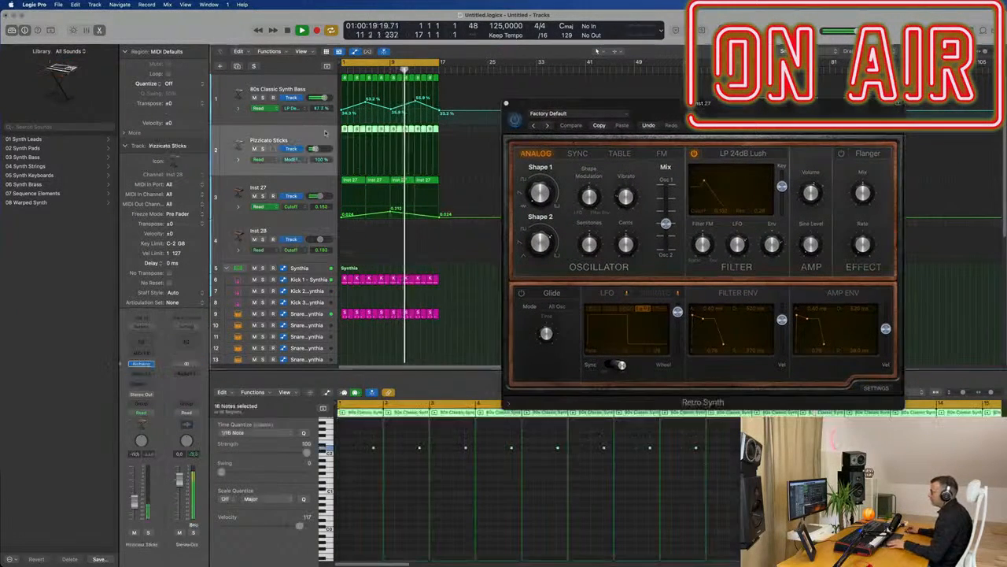
click(442, 132)
drag(436, 129, 345, 225)
key(space)
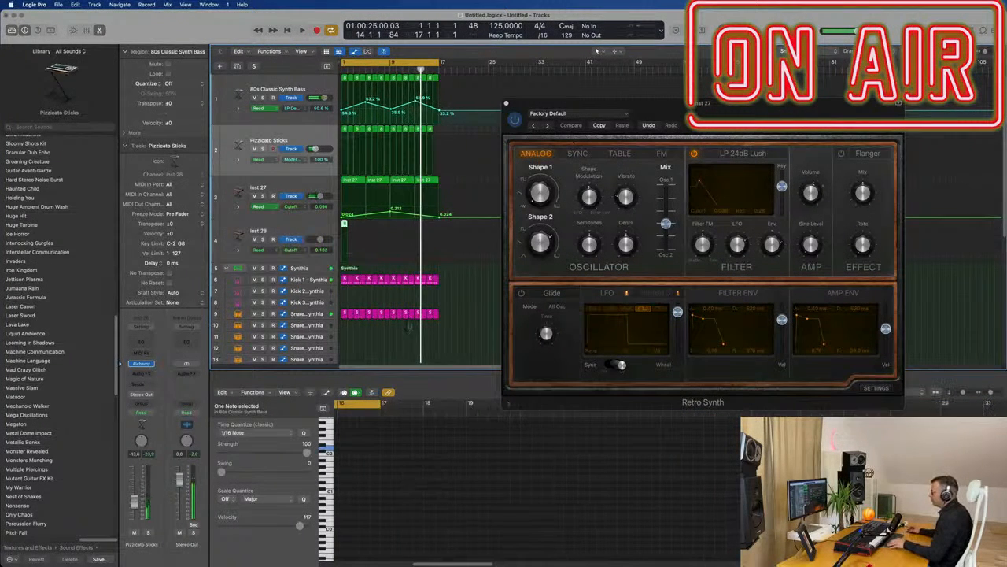
In the Piano Roll, stretch both notes of the Inst 28 region to fill the whole first bar.
key(e)
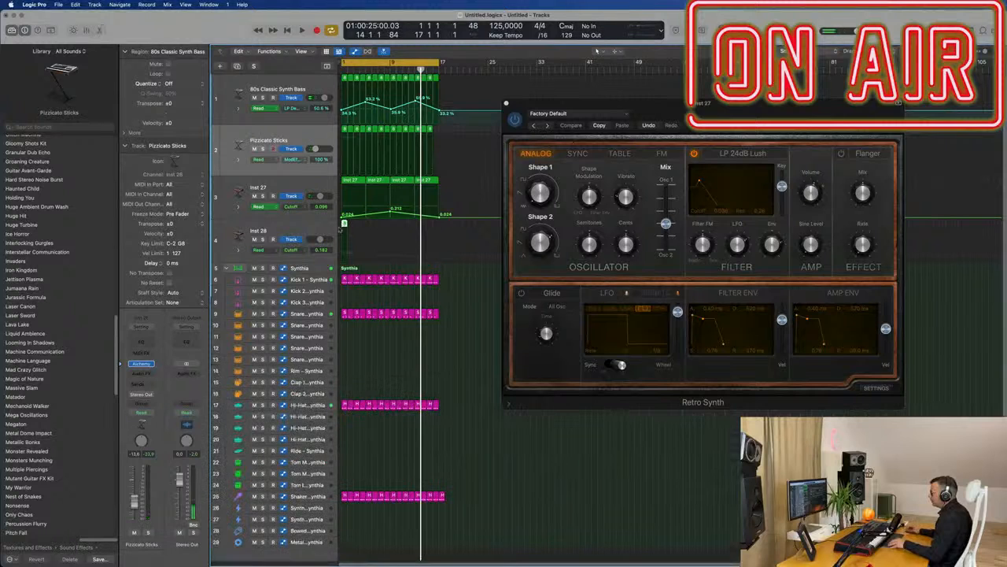
key(e)
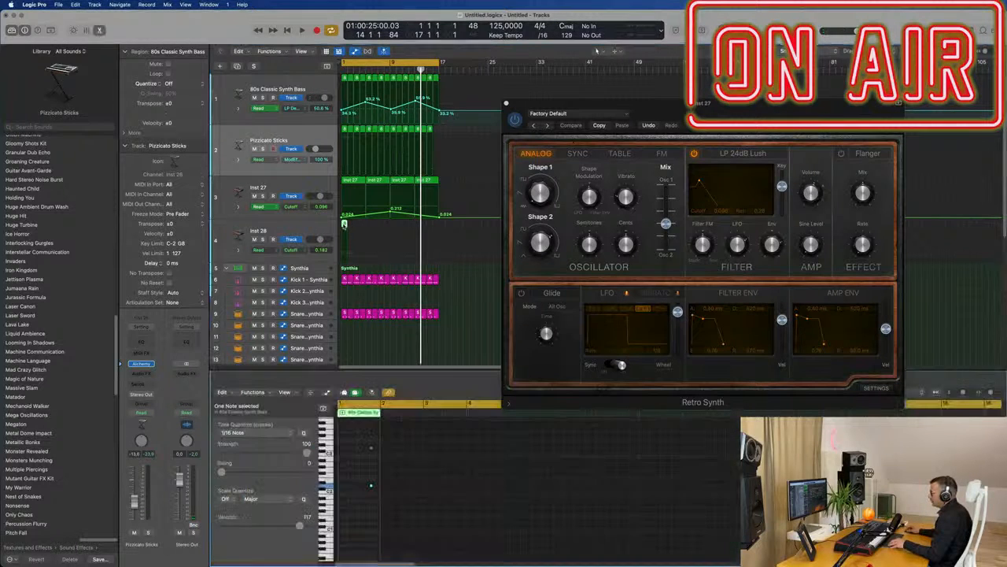
scroll(358, 447, up, 2)
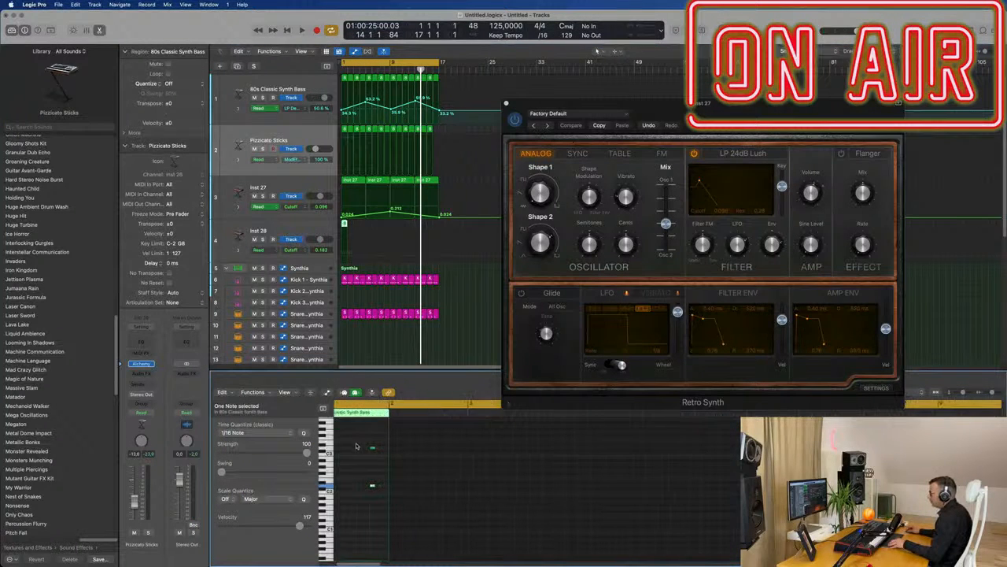
drag(356, 443, 399, 521)
scroll(394, 456, up, 4)
mouse_move(398, 449)
mouse_down()
mouse_move(340, 448)
mouse_move(415, 452)
mouse_up()
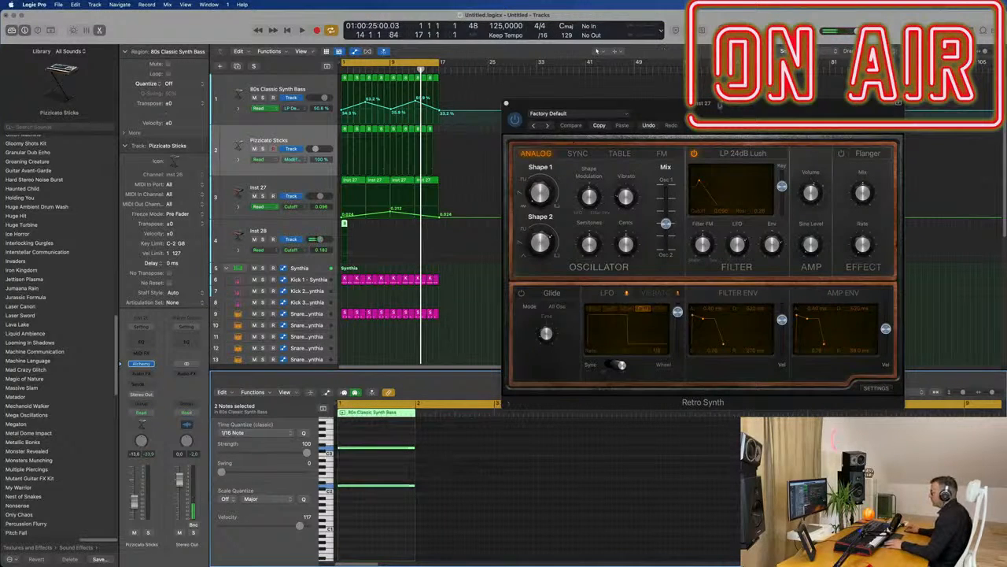
Select the Inst 28 track and recall the default setting in the Retro Synth window that is already open.
drag(719, 105, 739, 78)
key(space)
key(Down)
key(Down)
click(616, 82)
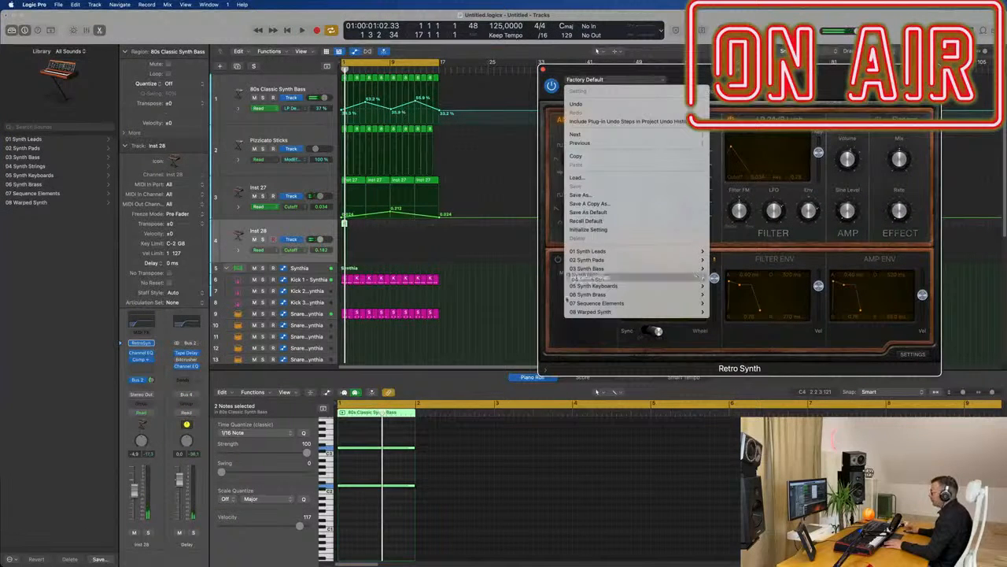
click(593, 224)
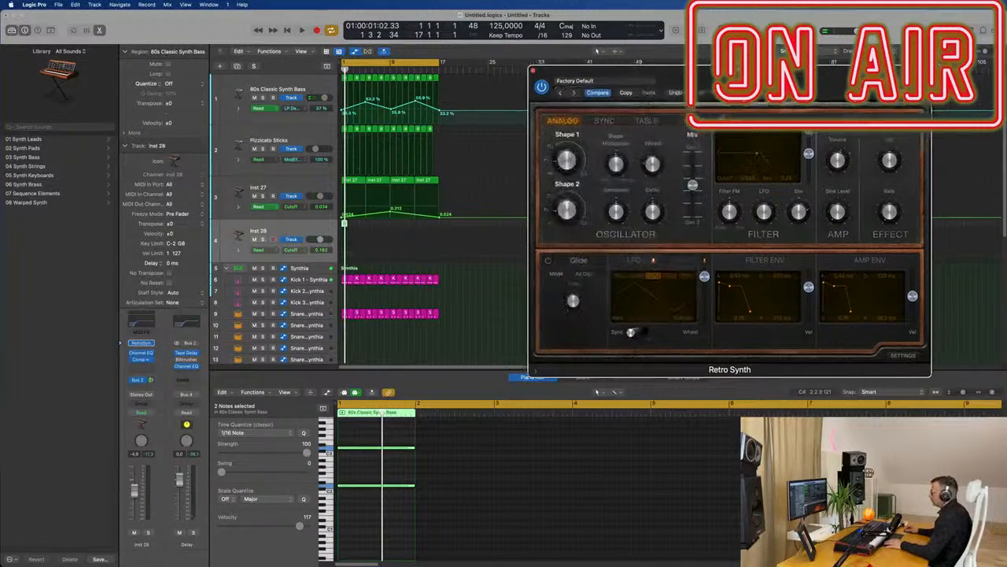
drag(683, 93, 742, 96)
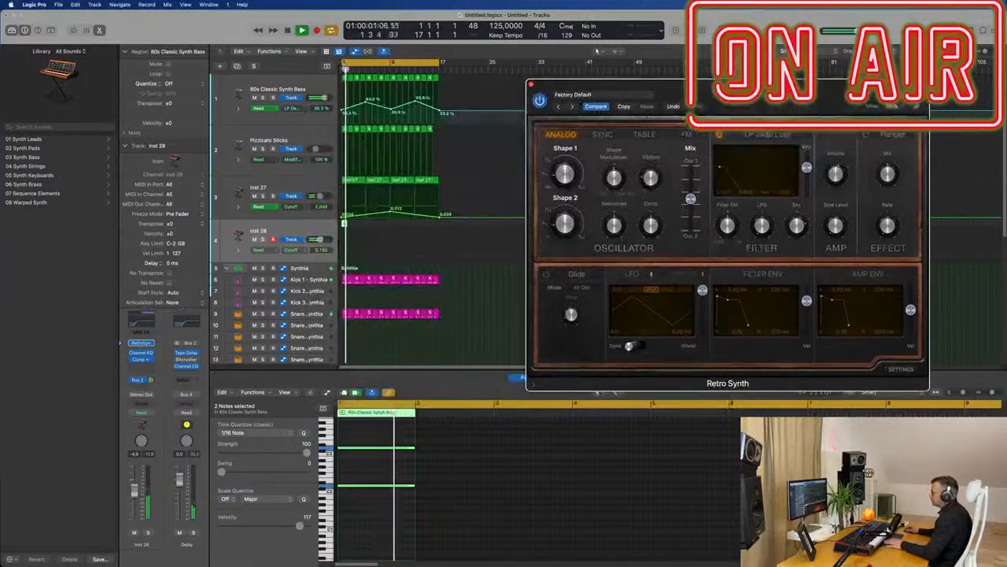
Audition Inst 28 and Inst 27 soloed in turn, and use Compare to restore the open Retro Synth's previous settings.
click(263, 241)
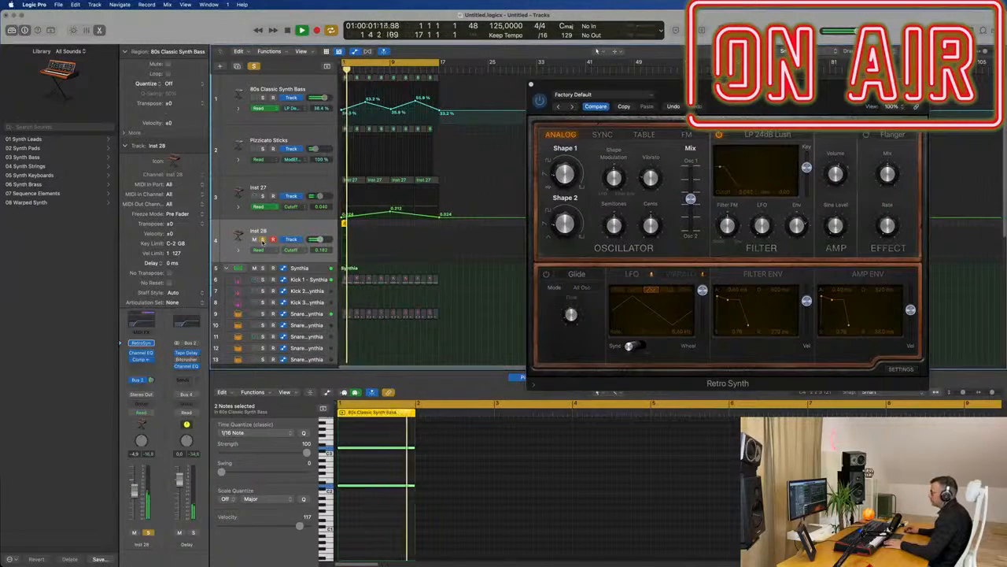
click(263, 240)
click(263, 196)
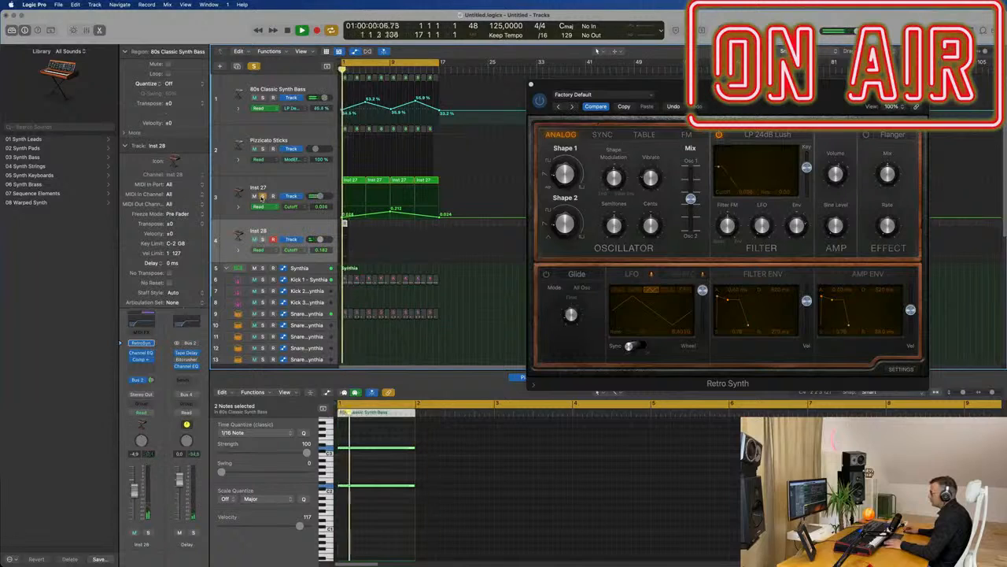
click(263, 196)
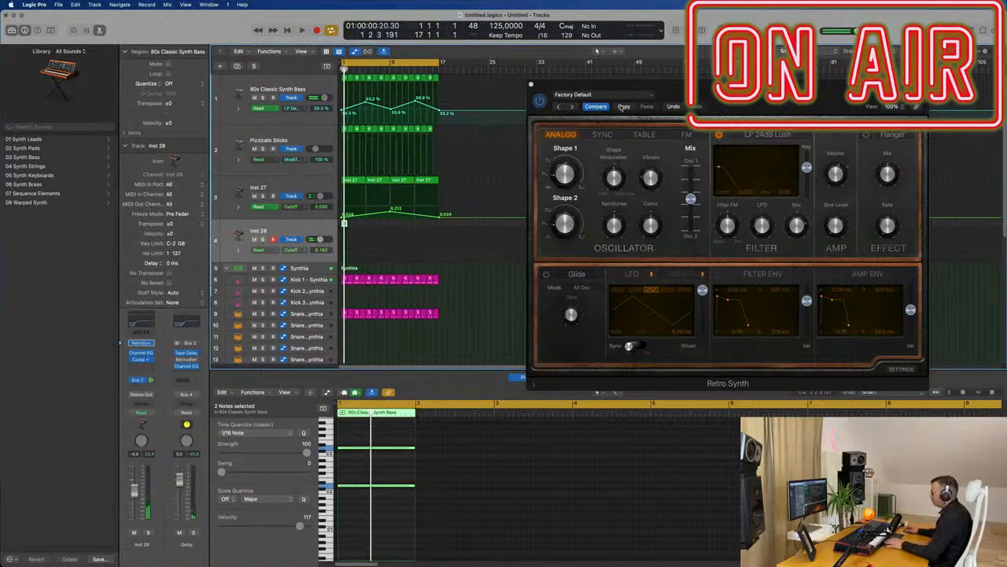
click(595, 106)
key(space)
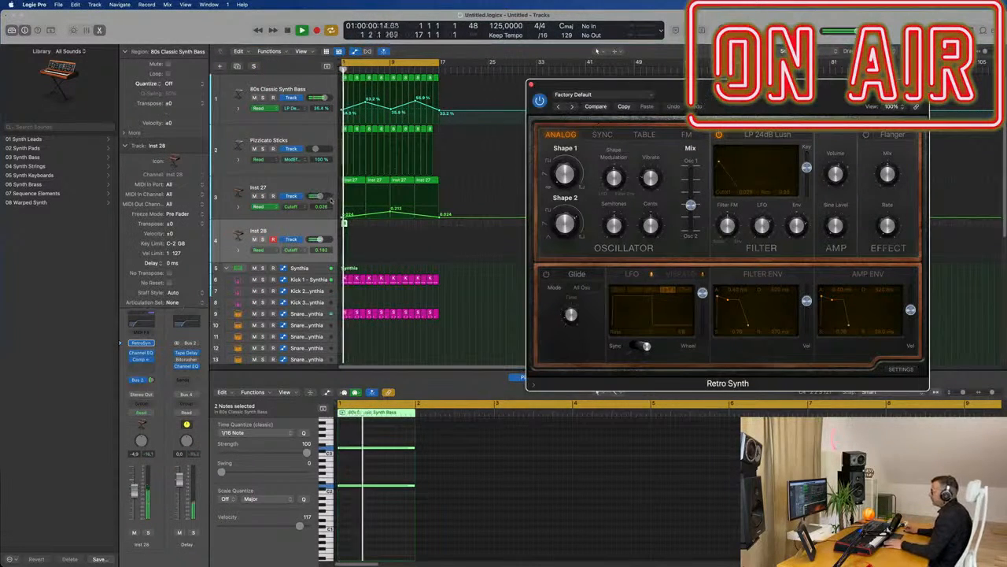
Audition the Pizzicato Sticks and Inst 27 tracks in solo, and clear all solos.
click(263, 149)
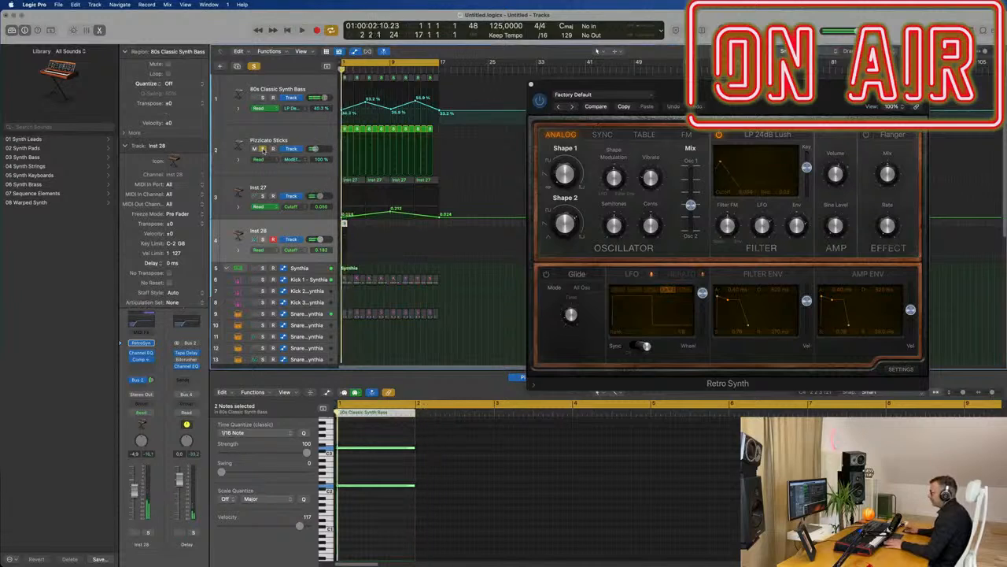
click(300, 188)
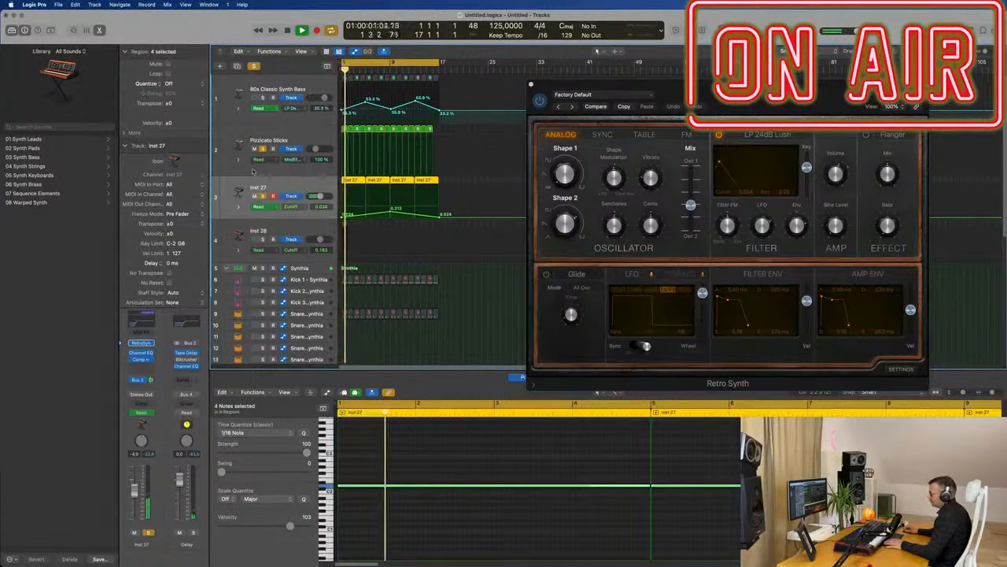
click(254, 66)
key(Return)
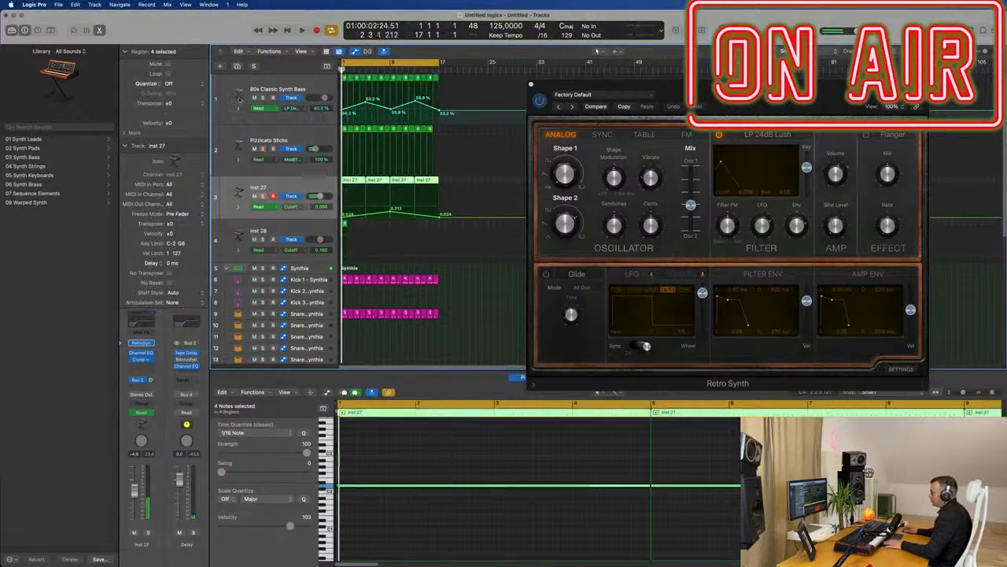
Open the Inst 28 track's own Retro Synth and change its LFO waveform to a rising sawtooth.
click(310, 228)
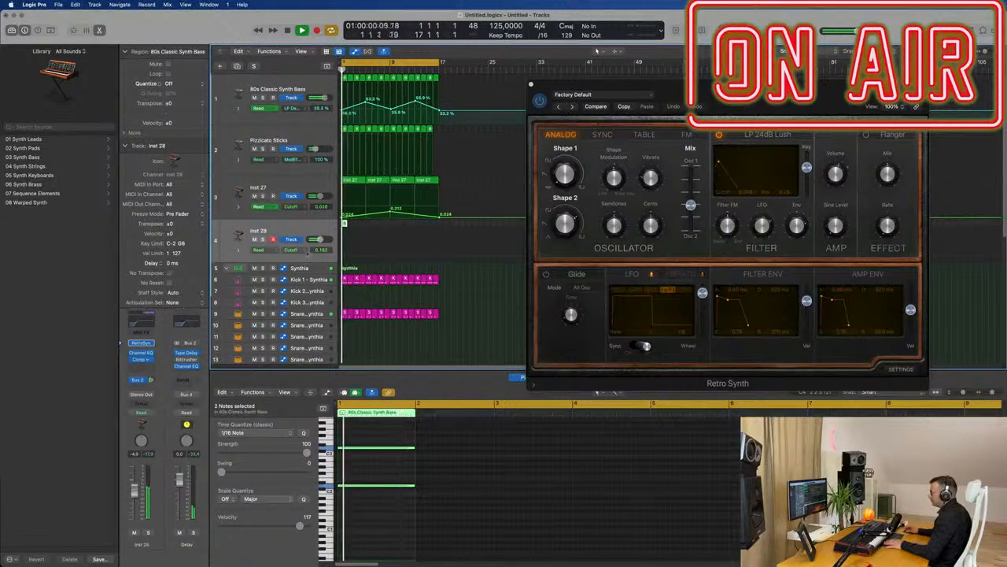
click(142, 344)
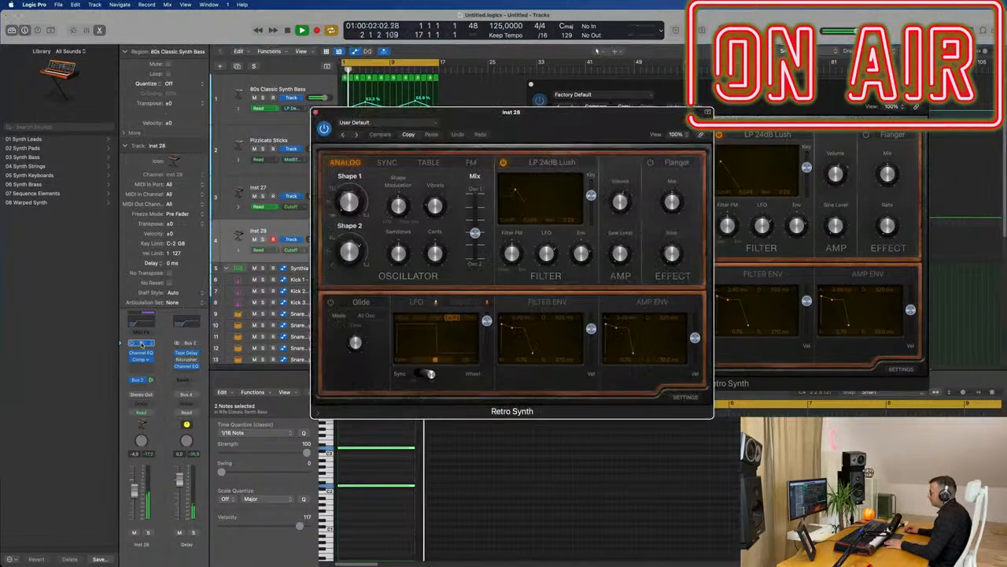
key(space)
drag(501, 135, 614, 135)
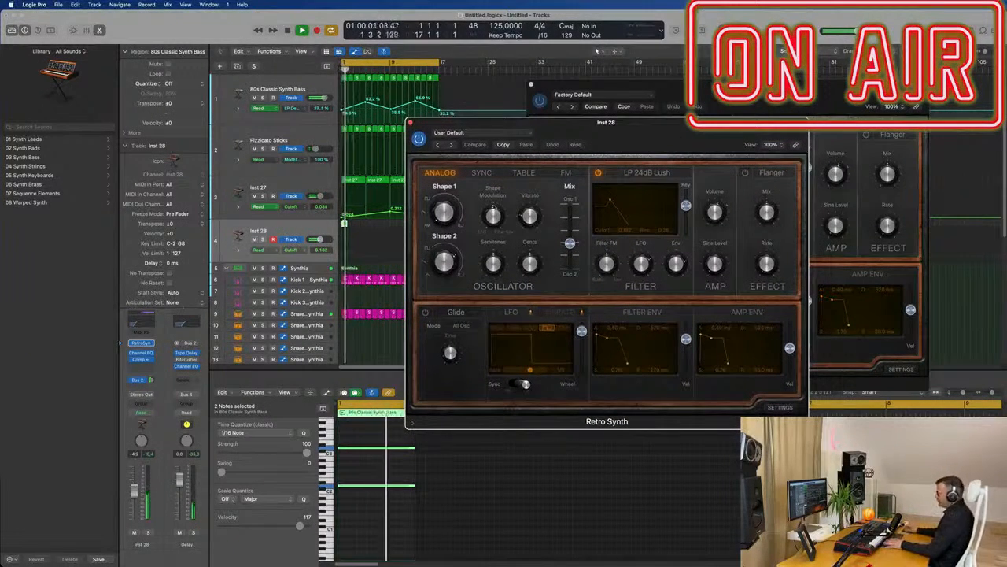
click(514, 329)
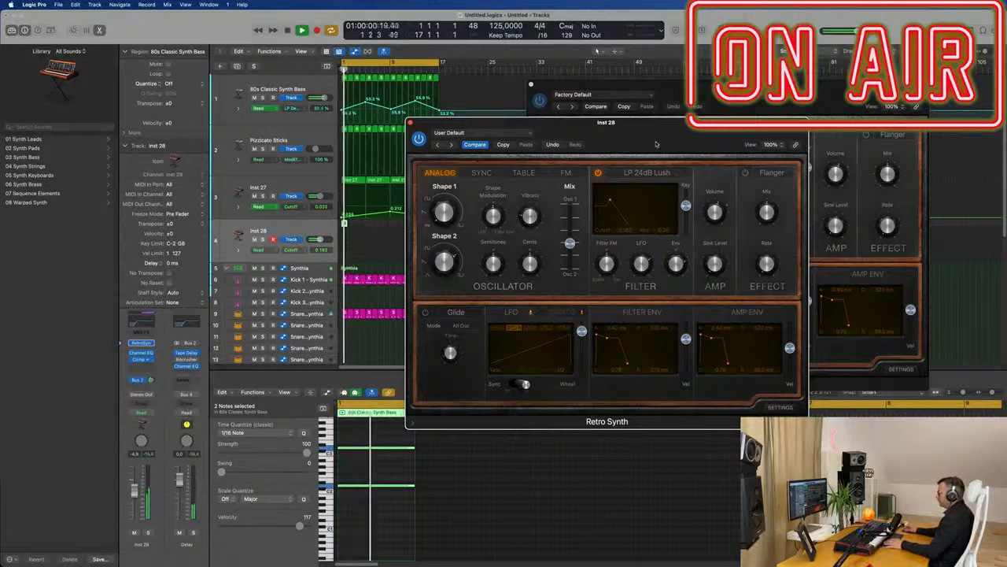
drag(669, 134, 693, 138)
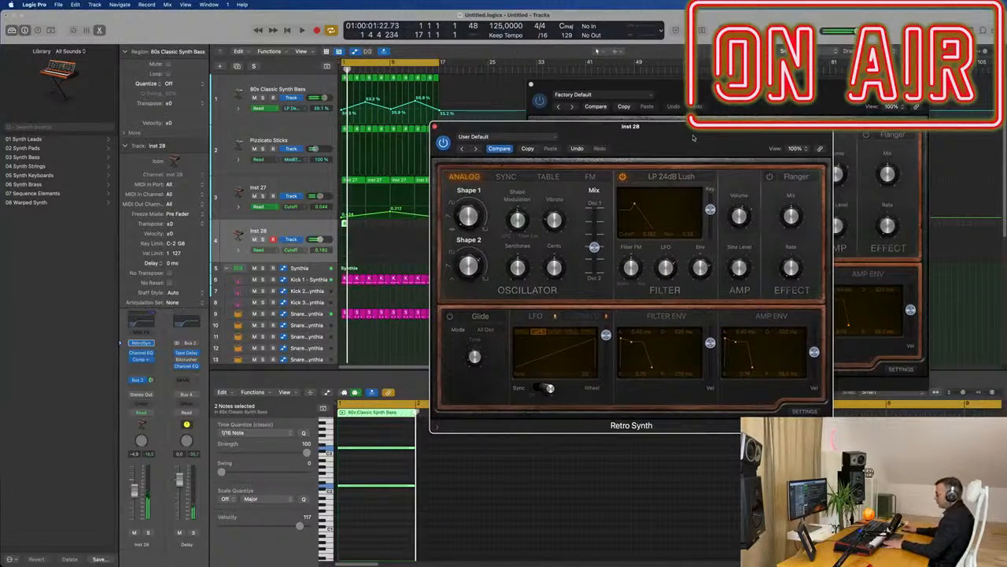
Adjust the Inst 28 Retro Synth's LFO rate and raise its filter cutoff to about 0.26 while checking playback.
key(space)
key(space)
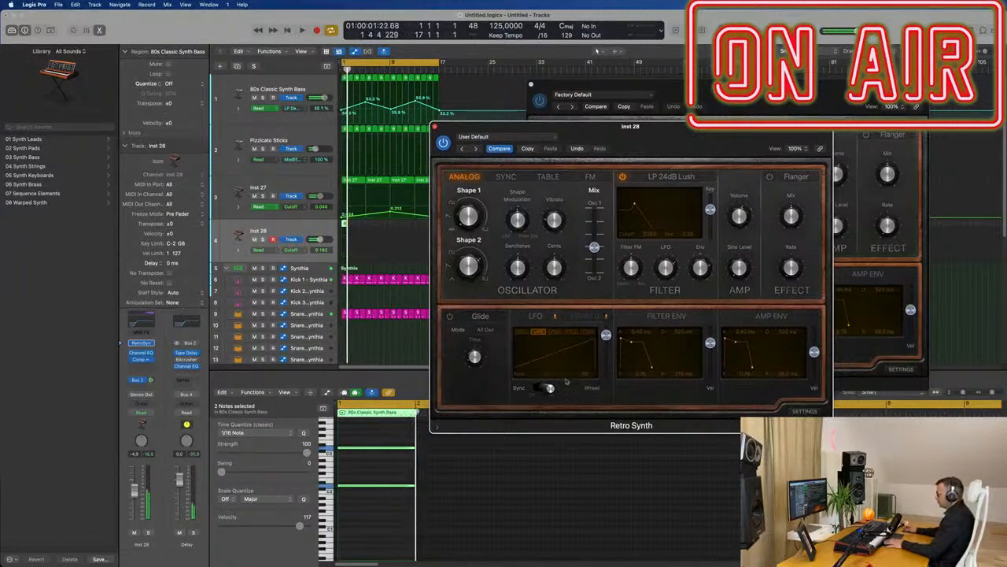
key(space)
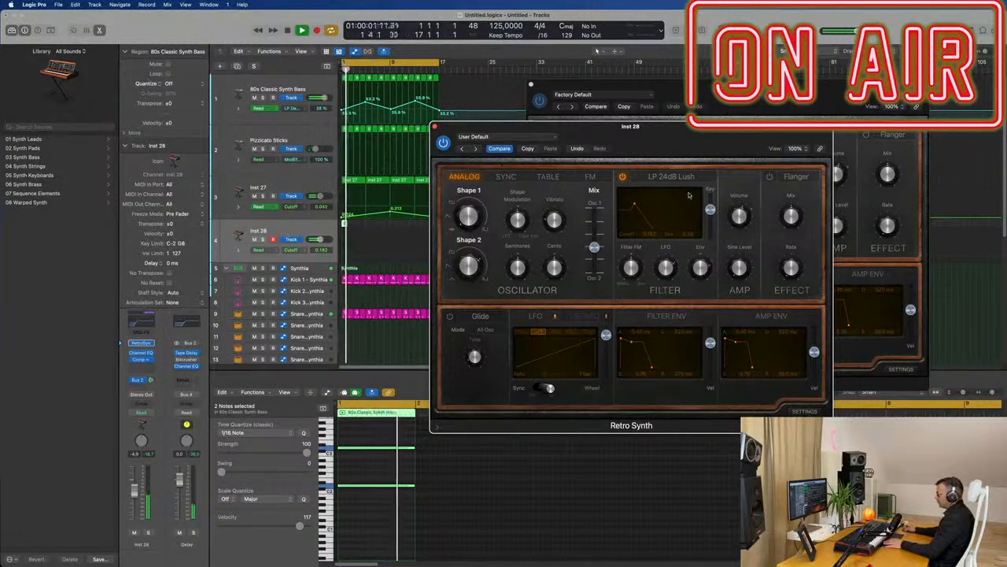
key(space)
key(space)
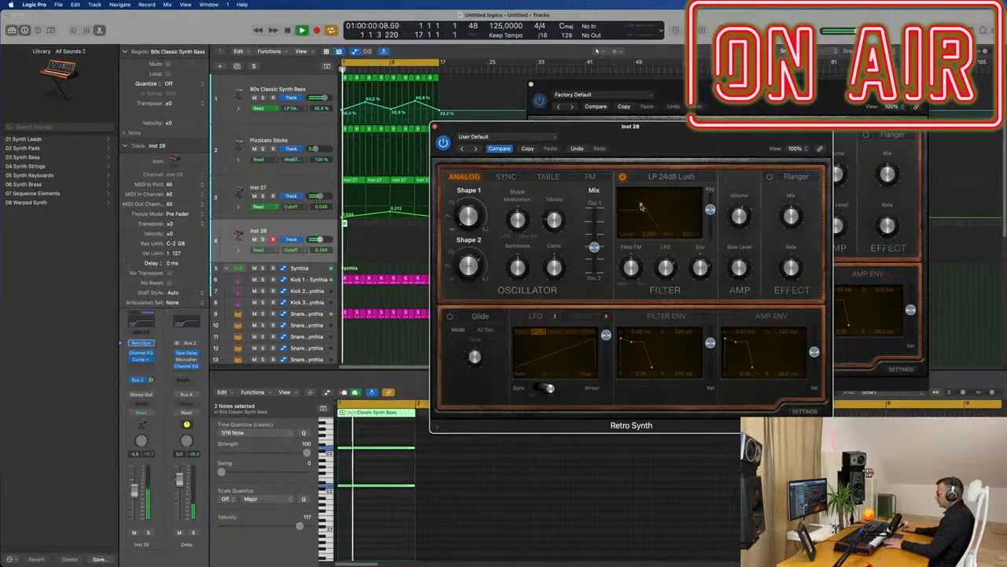
Set the Inst 28 Retro Synth's oscillator Shape 1 to 50.0%.
mouse_move(468, 216)
key(space)
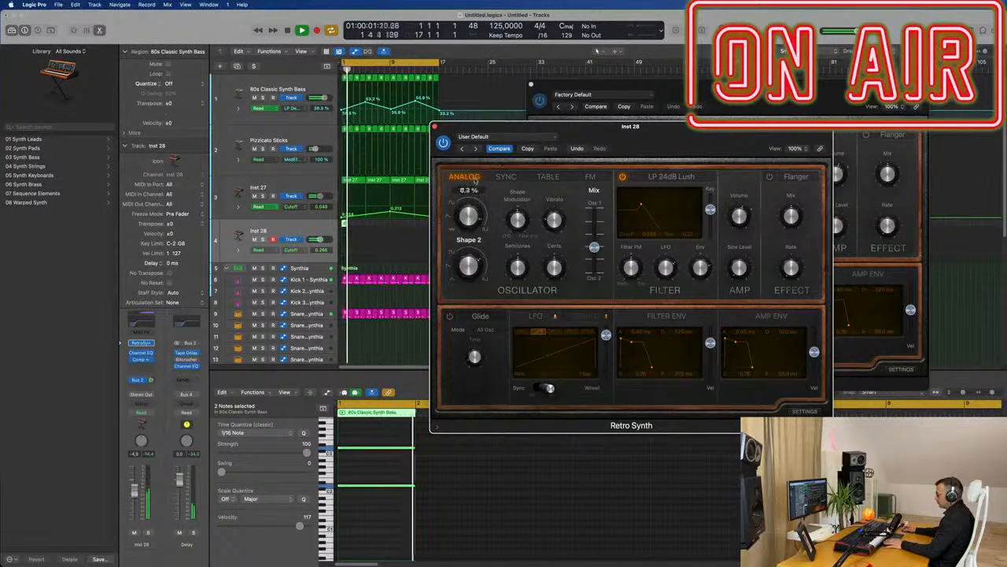
drag(476, 181, 501, 164)
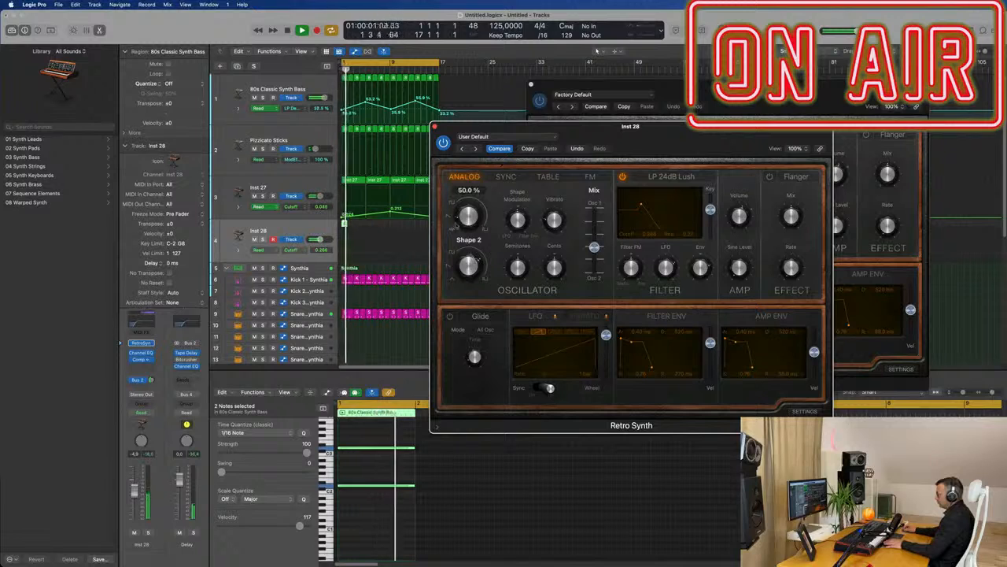
Try the Inst 28 Retro Synth's oscillator Mix toward Osc 1 during playback and return it to the centre.
key(space)
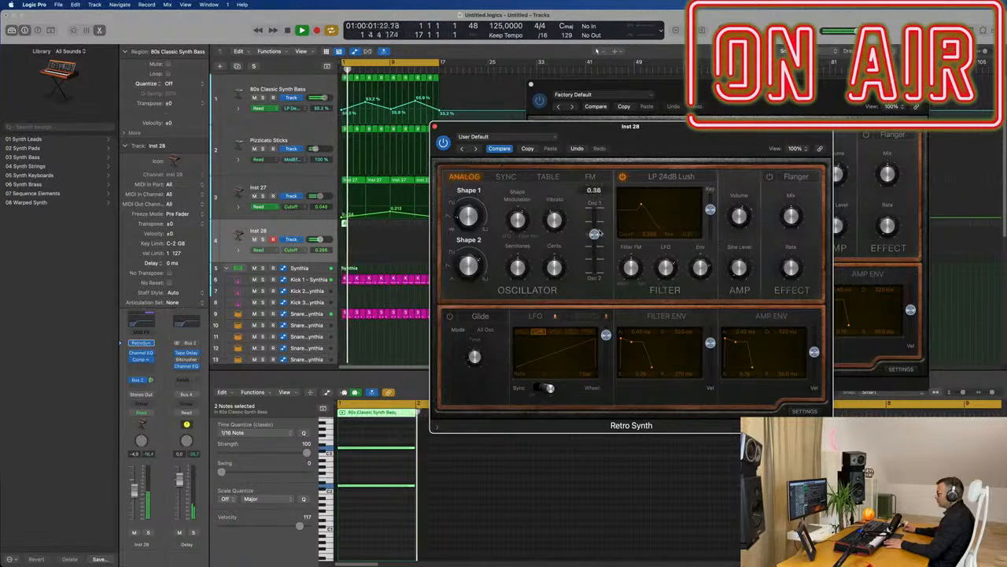
drag(594, 246, 596, 220)
drag(600, 206, 587, 251)
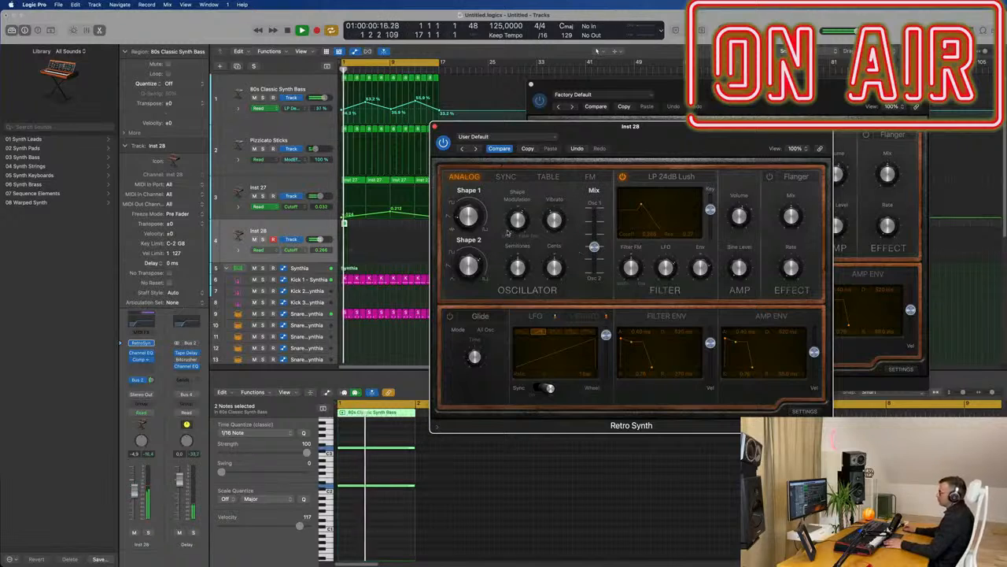
Fine-tune the Inst 28 Retro Synth's Shape 2 and Shape 1, the latter to about 49.7%, and shift the oscillator Mix toward Osc 2.
drag(472, 268, 477, 263)
mouse_move(479, 218)
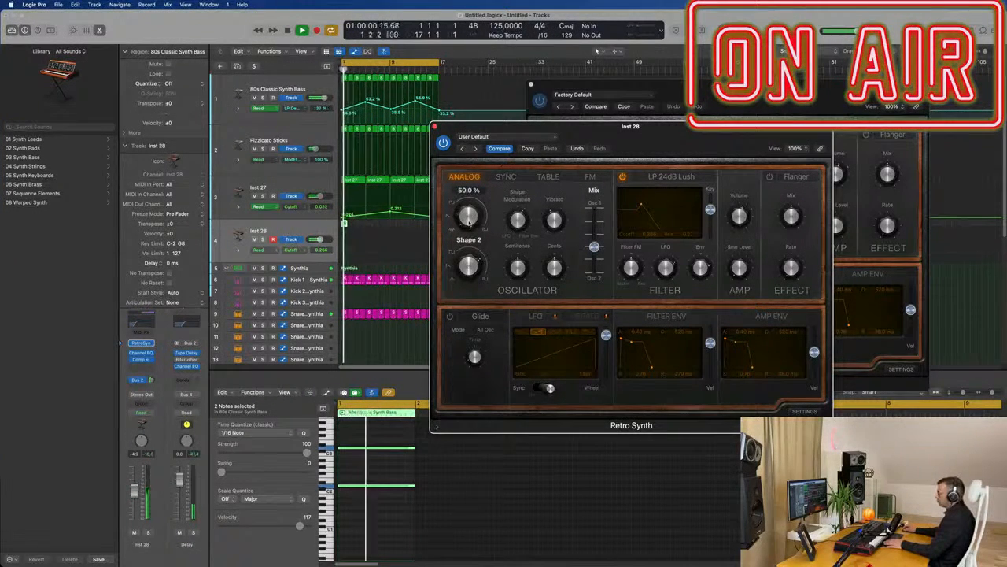
drag(468, 205, 467, 211)
key(Return)
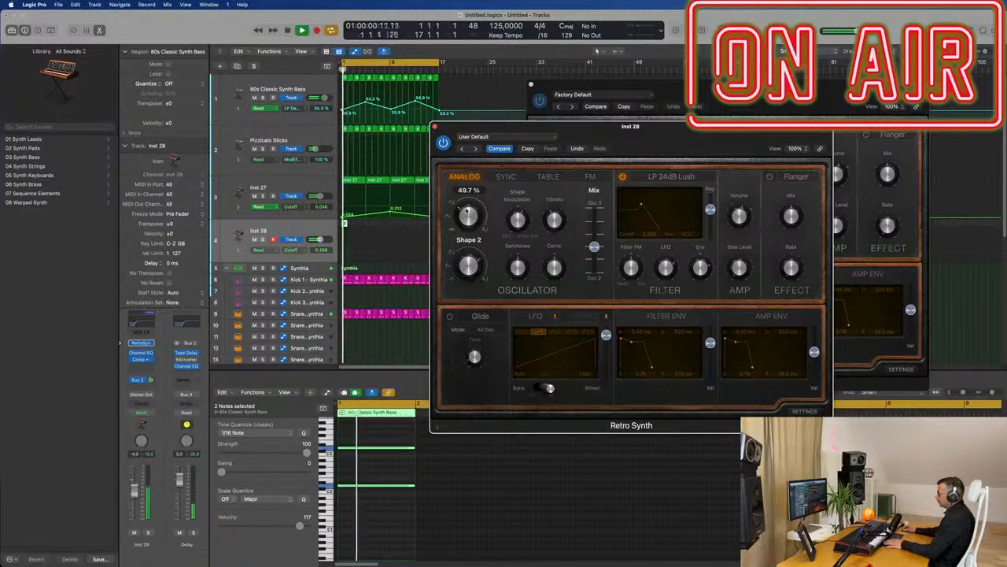
key(Return)
drag(595, 246, 595, 259)
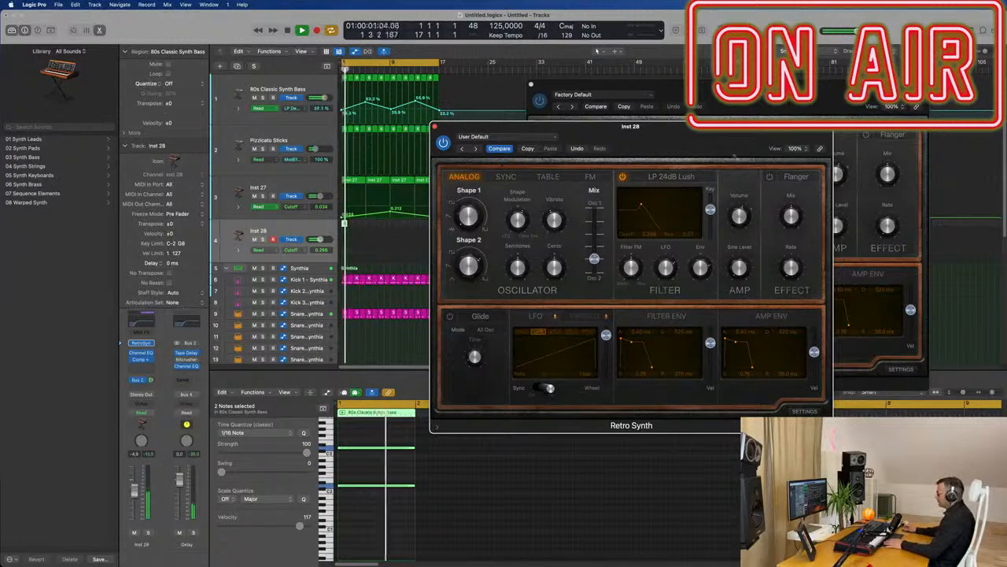
Switch the Inst 28 Retro Synth's effect from Flanger to Chorus and enable it.
drag(724, 145, 740, 133)
key(space)
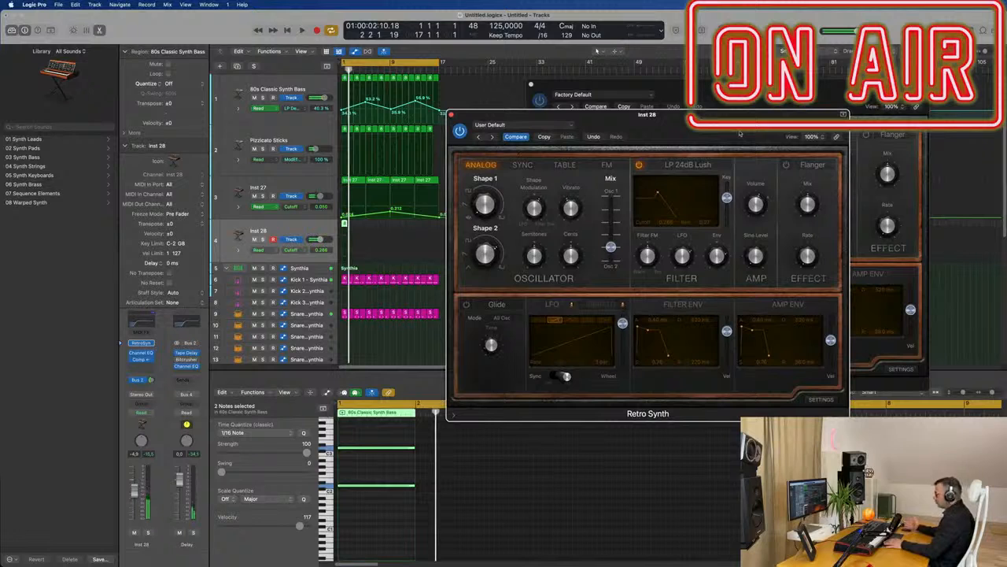
key(Return)
key(space)
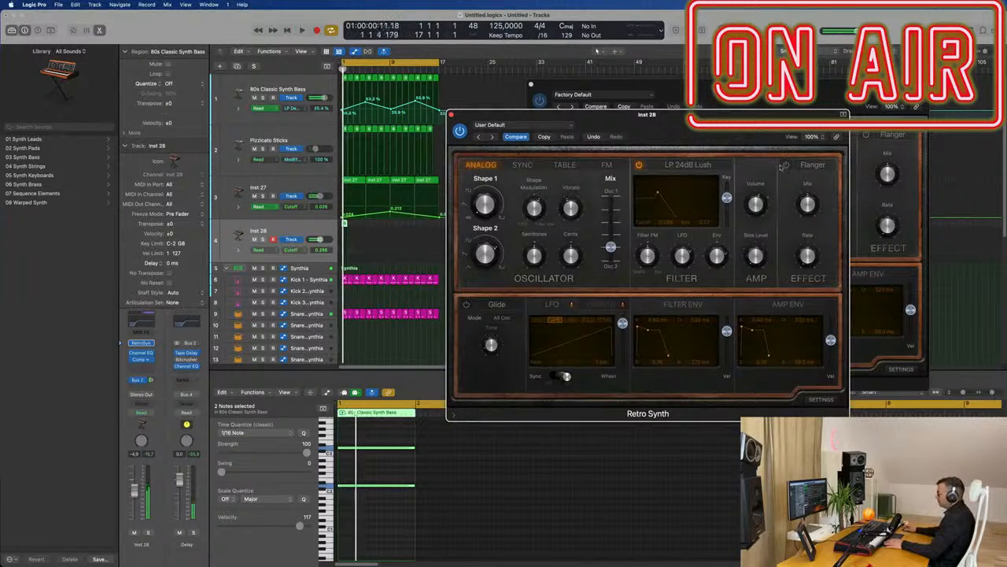
click(811, 164)
click(814, 155)
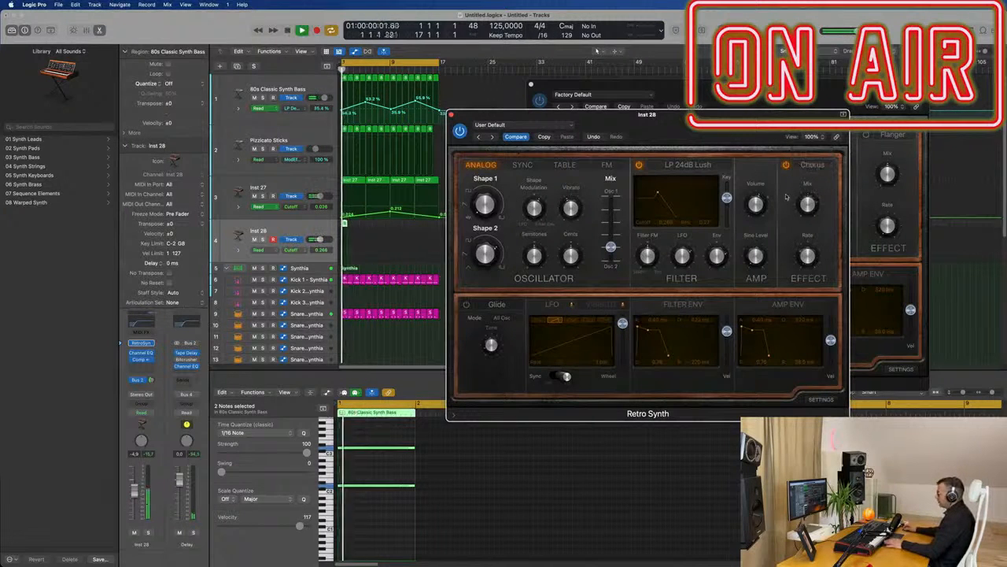
Extend the Inst 28 region to four bars and lengthen its two notes to fill it.
drag(788, 115, 868, 116)
key(Return)
key(space)
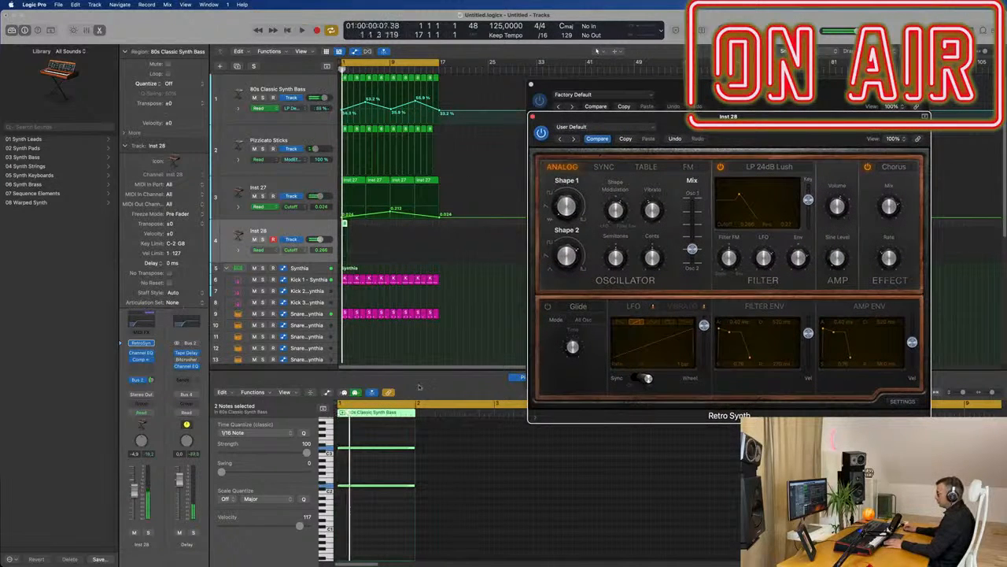
click(347, 224)
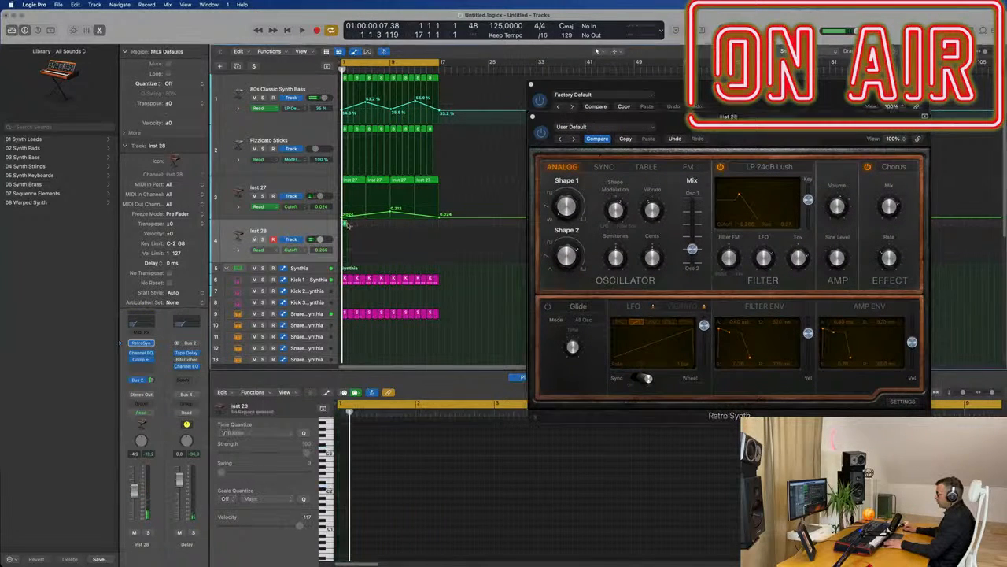
key(super+v)
drag(349, 224, 366, 258)
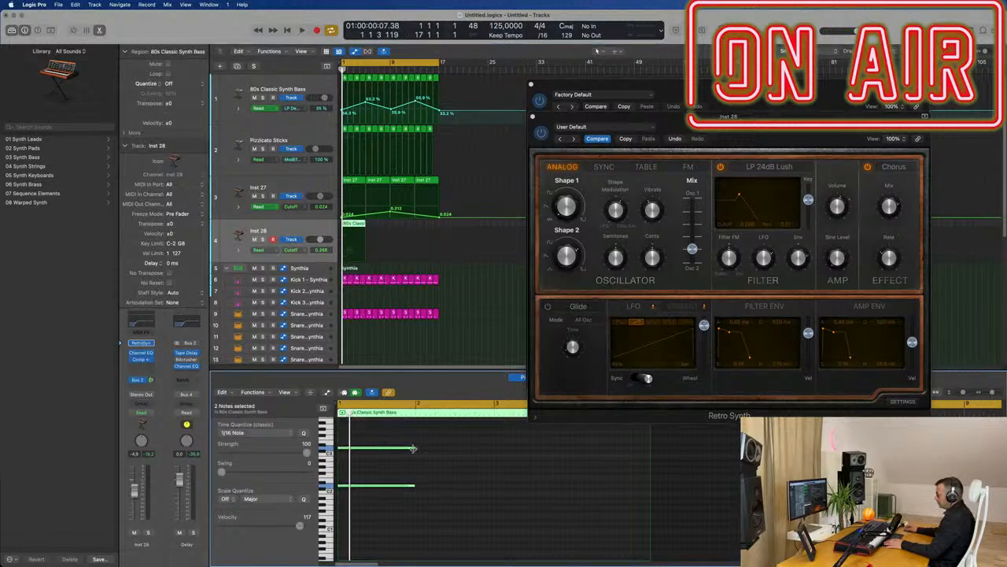
drag(413, 449, 650, 472)
Slow the Inst 28 Retro Synth's LFO rate to 4 bars and lower its filter cutoff to about 0.154.
key(space)
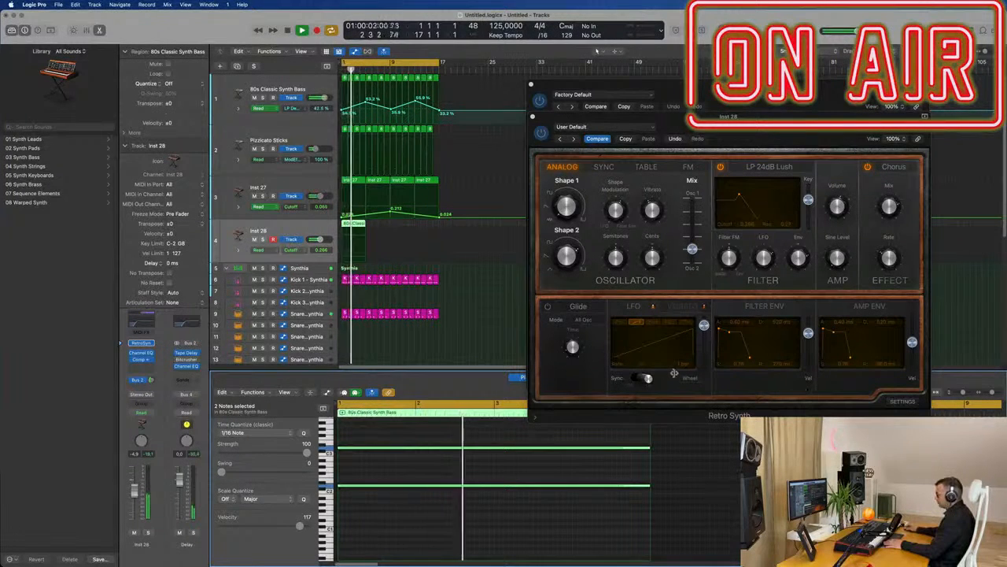
key(space)
click(643, 365)
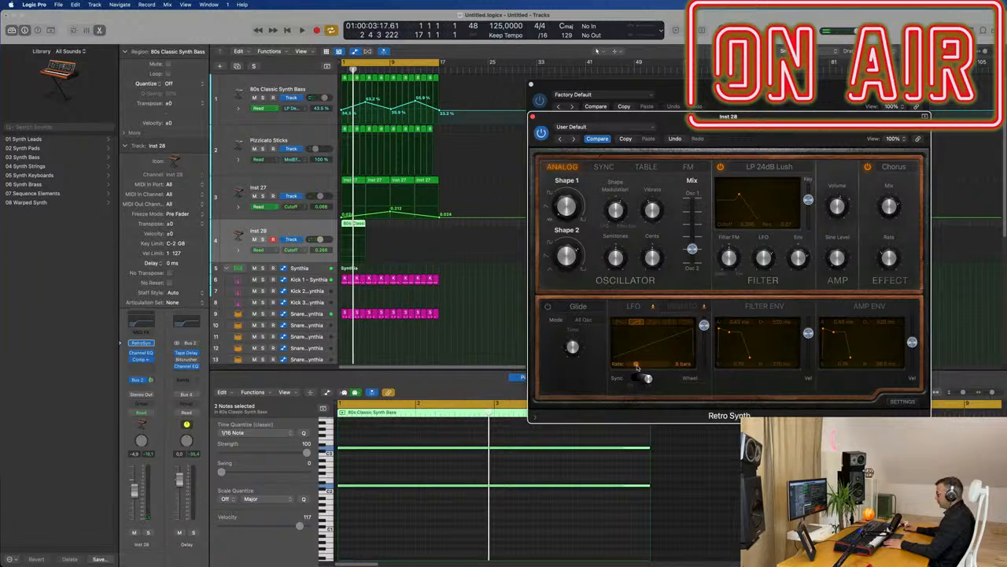
key(space)
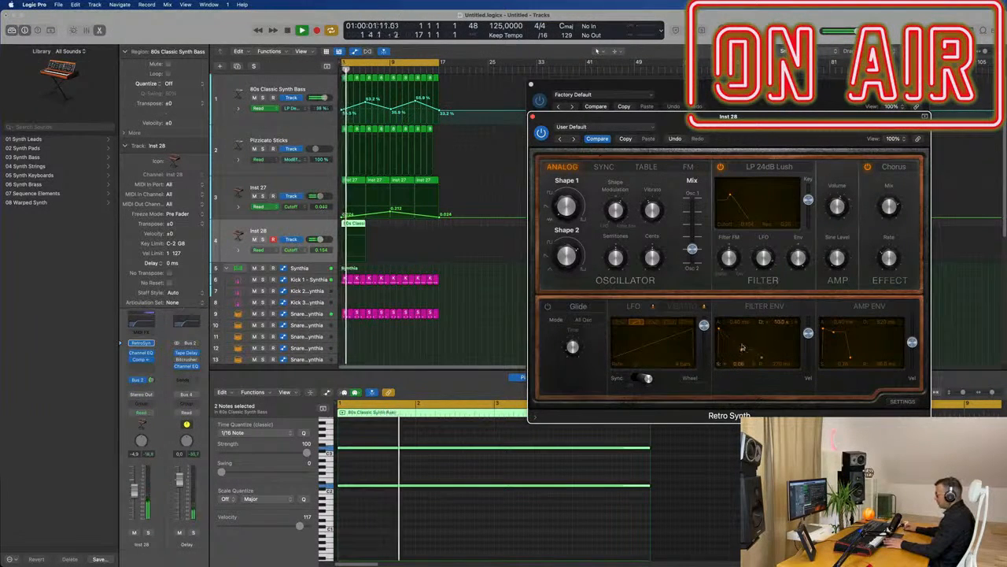
Try filter envelope attack times from about 1750 down to 1100 ms on the Inst 28 Retro Synth, replaying after each change.
key(space)
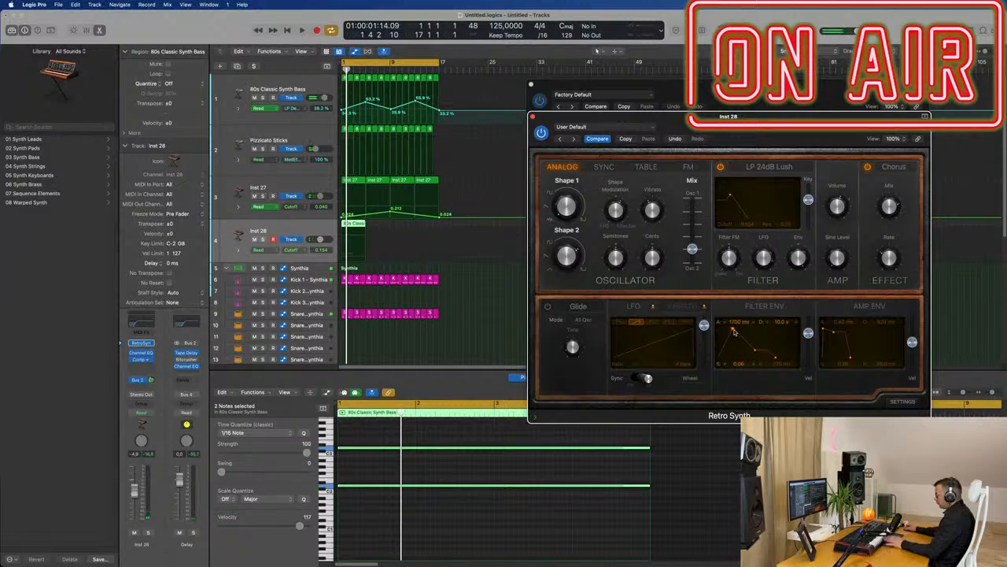
key(space)
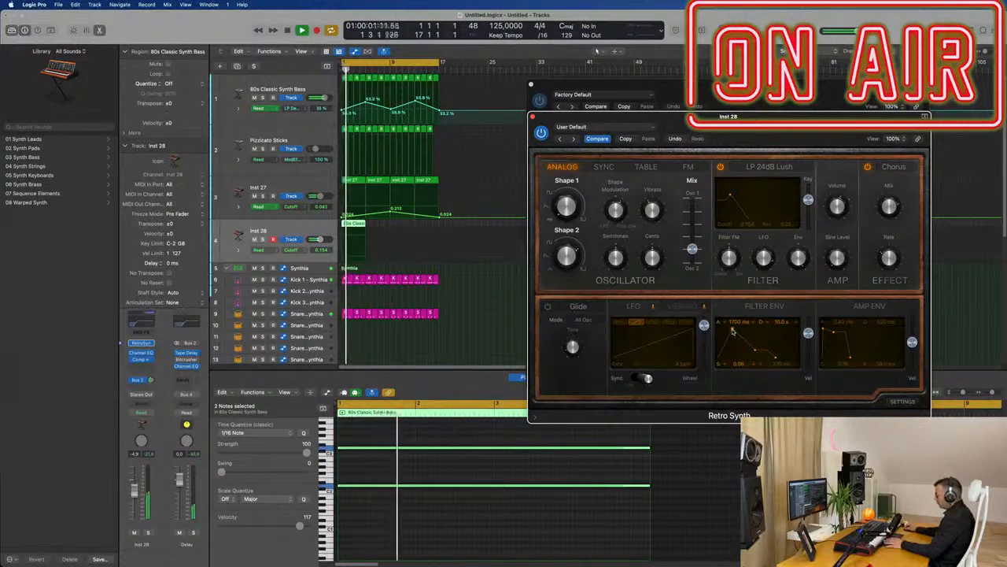
drag(733, 330, 747, 339)
key(space)
key(space)
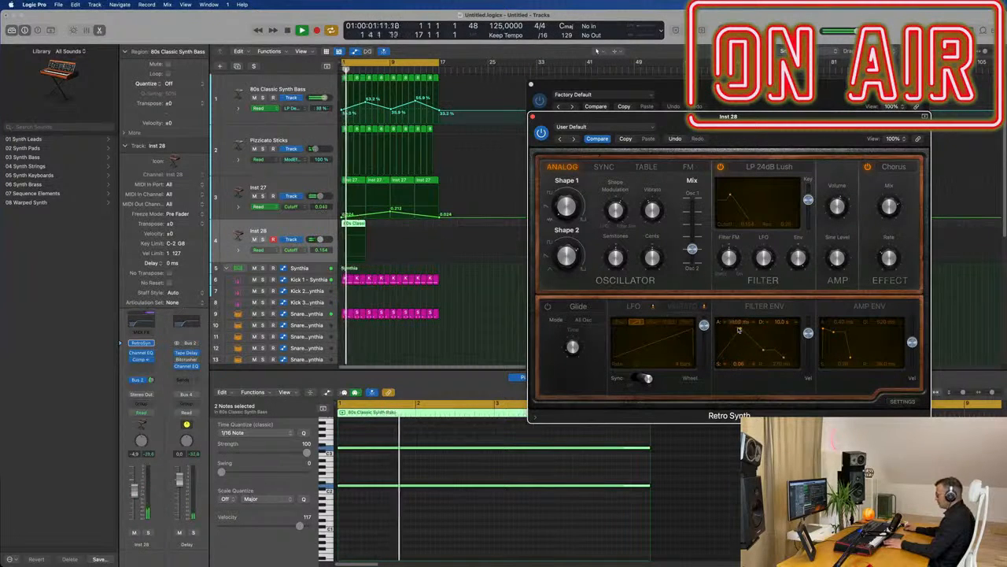
drag(731, 330, 733, 332)
key(space)
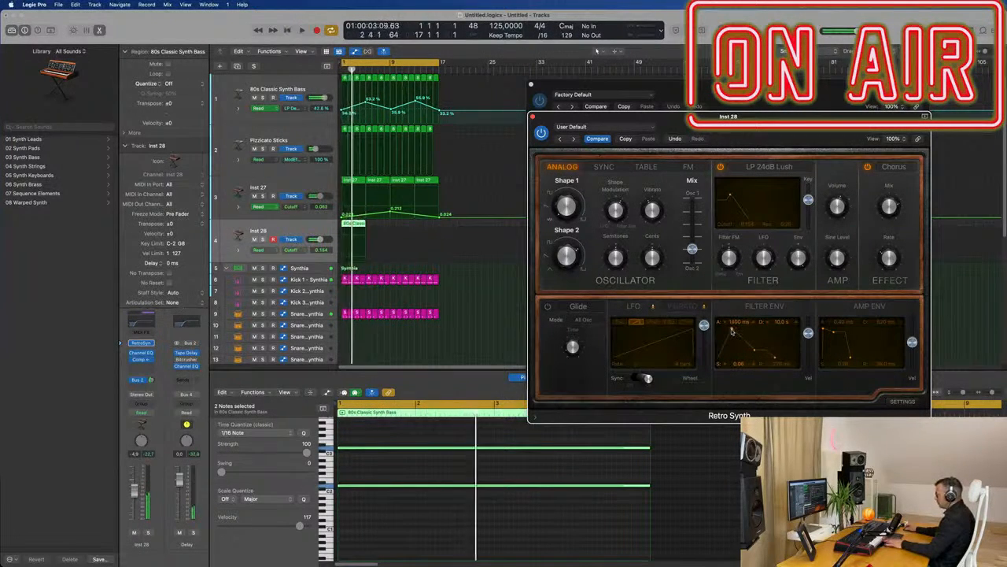
key(space)
key(space)
key(space)
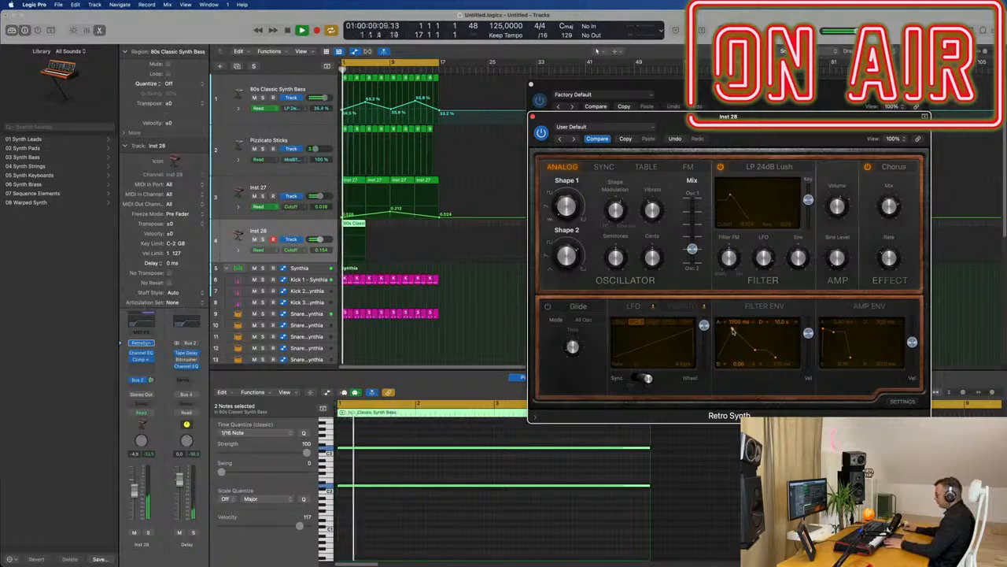
Shorten the Inst 28 filter envelope's decay and lower its sustain to zero during playback.
key(space)
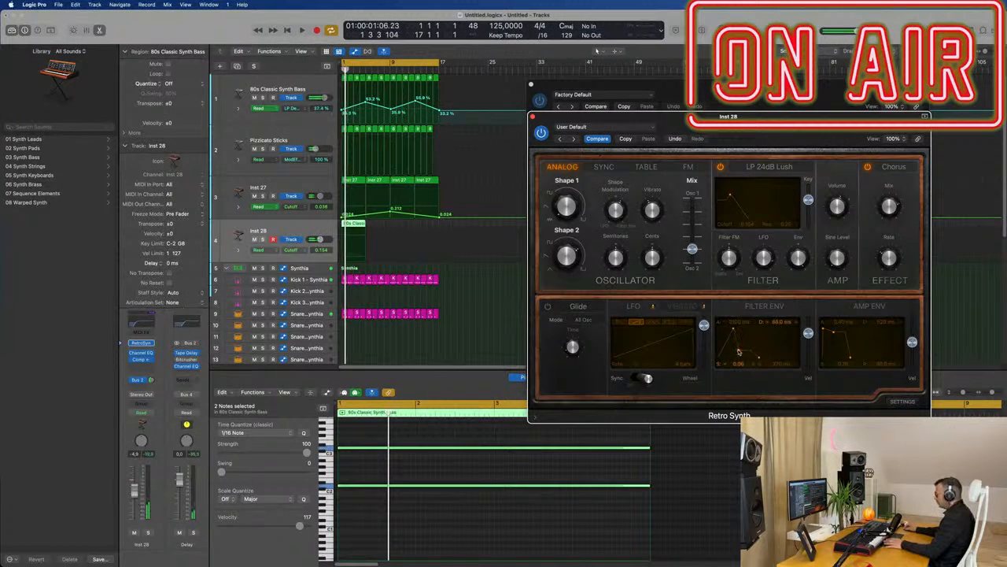
key(space)
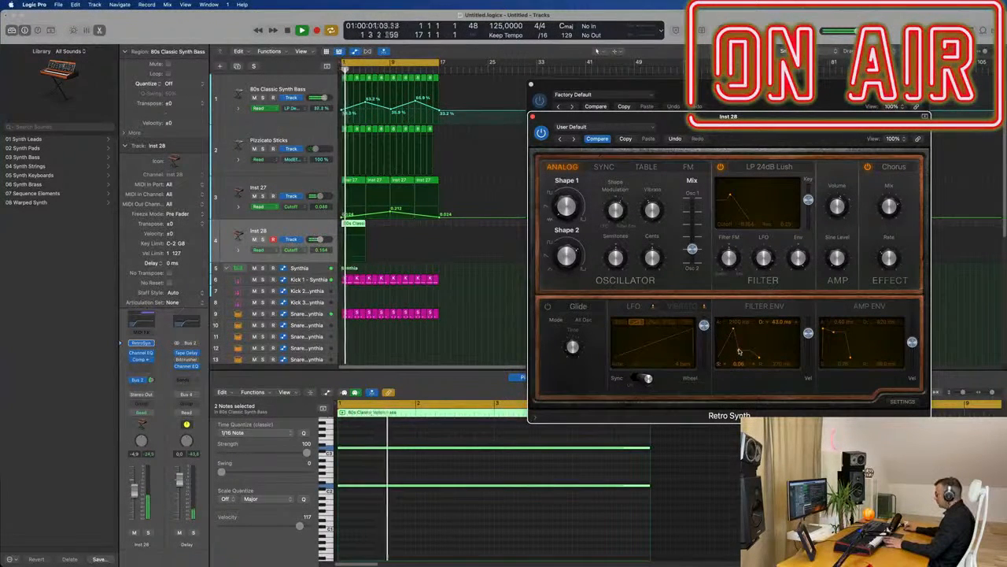
mouse_move(739, 351)
mouse_down()
mouse_move(733, 340)
mouse_move(732, 359)
mouse_up()
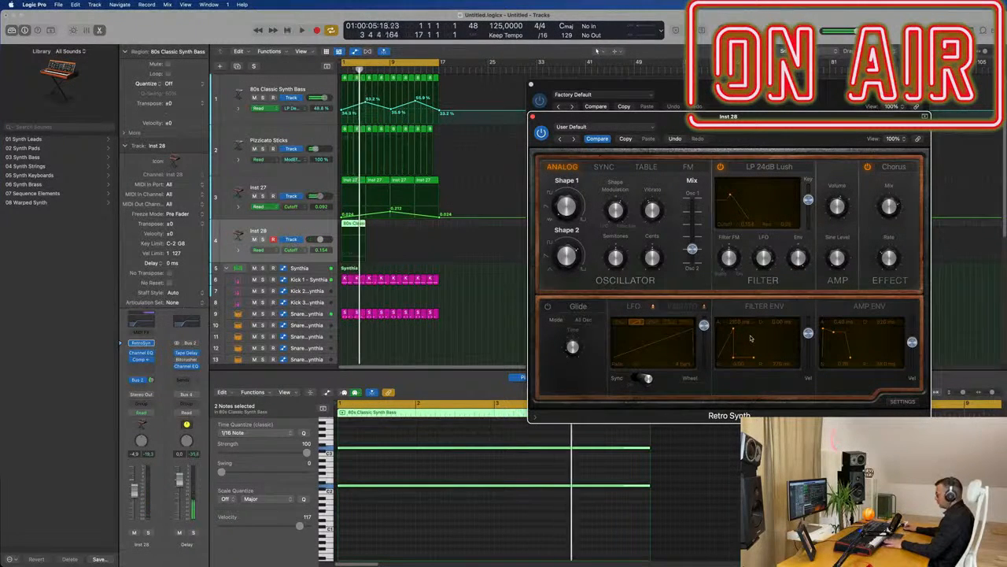
Lengthen the Inst 28 filter envelope's attack to several seconds and fine-tune a longer decay while listening from the start.
drag(733, 330, 761, 323)
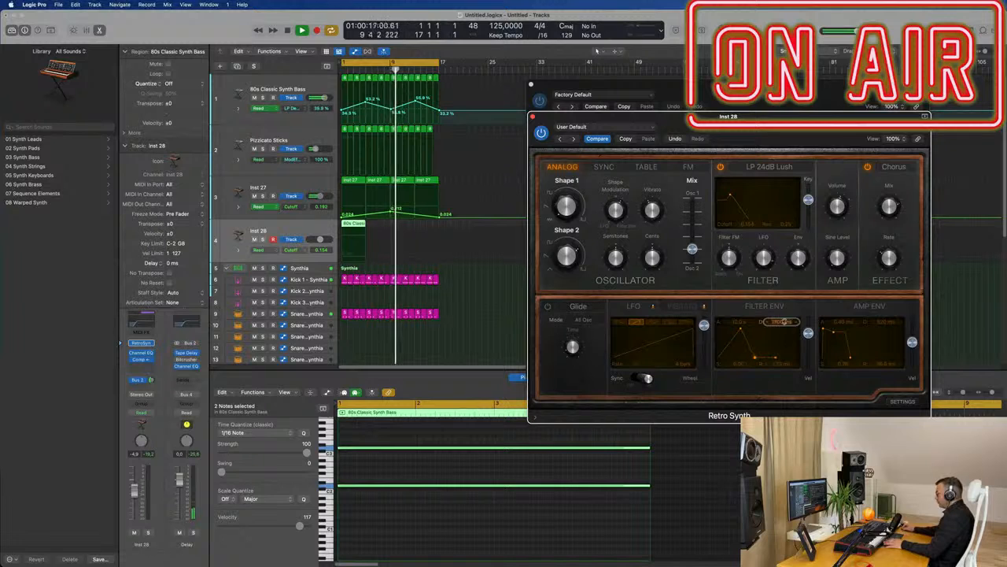
key(Return)
drag(783, 322, 784, 315)
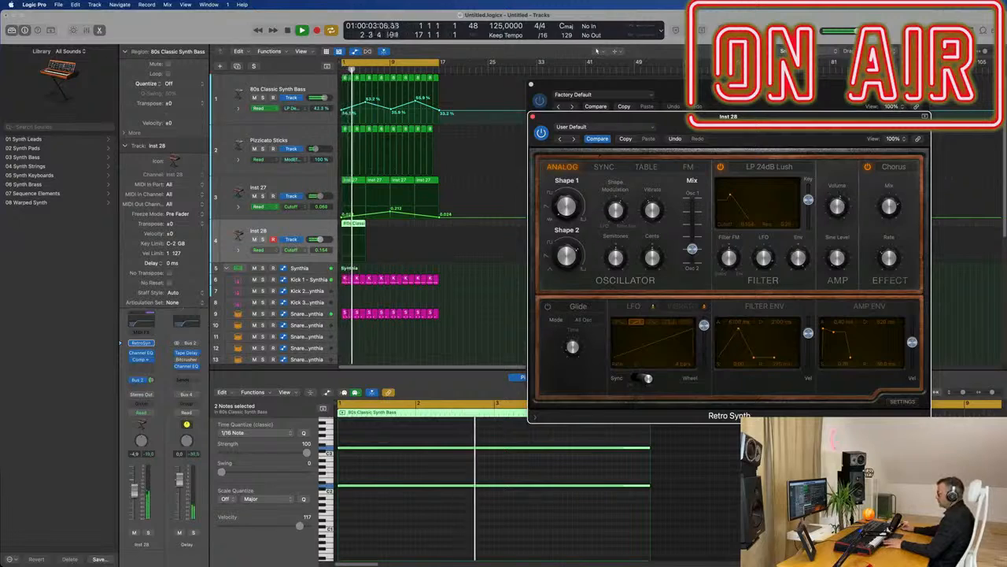
Add a send from the Inst 28 track to Bus 1, the Reverb channel, during playback.
drag(738, 116, 768, 117)
key(space)
key(space)
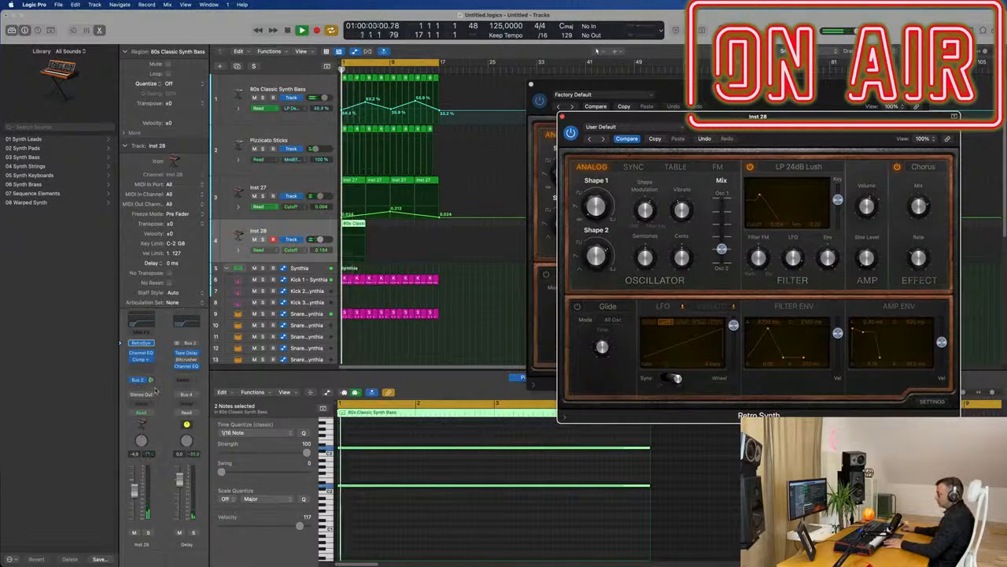
click(298, 229)
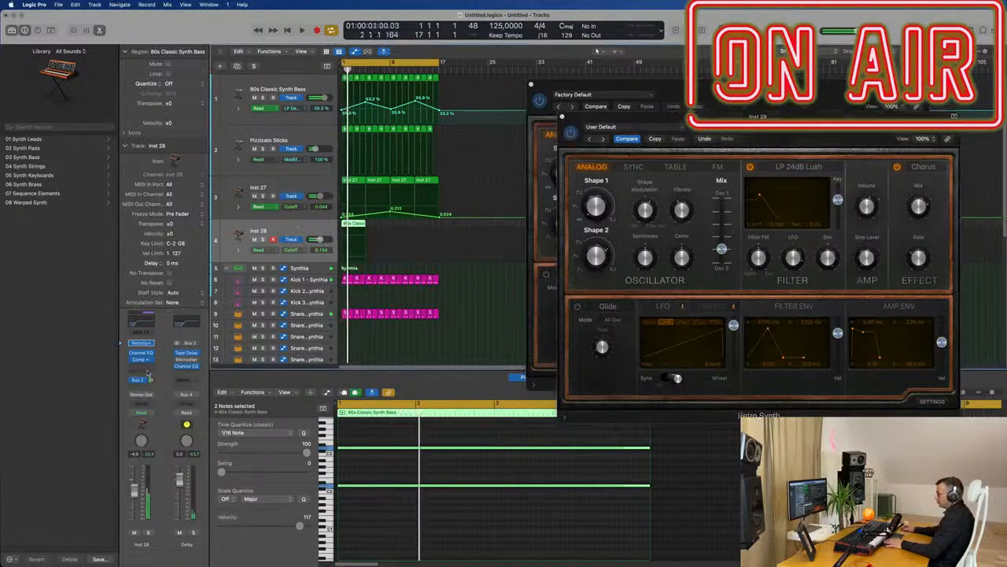
click(137, 381)
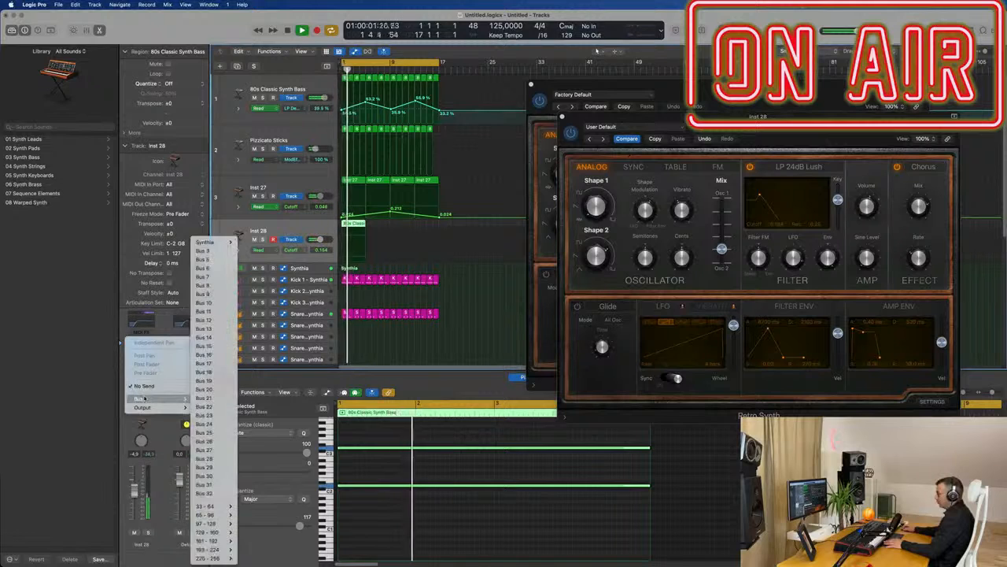
mouse_move(225, 244)
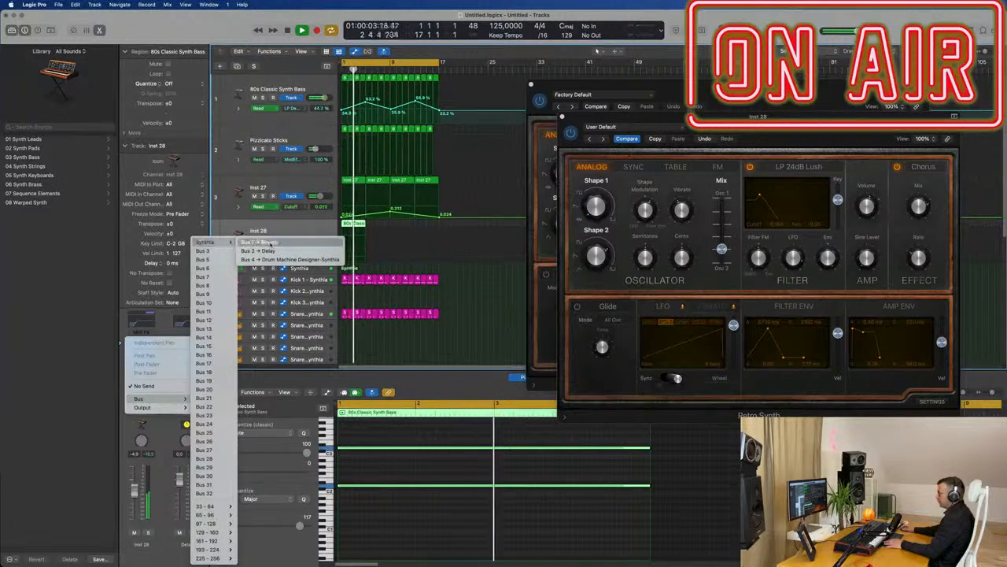
click(260, 242)
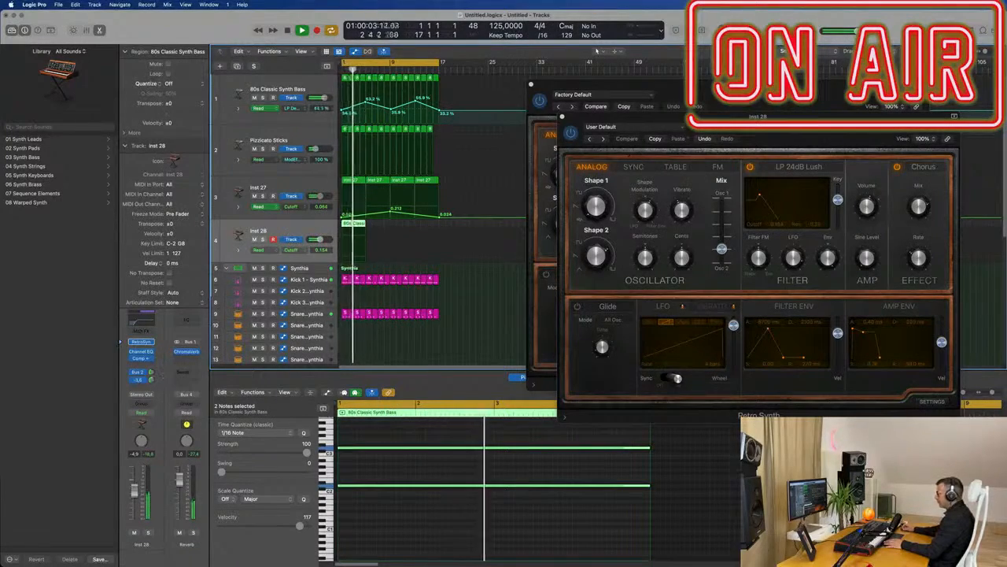
Move the Inst 28 and Inst 27 Retro Synth windows aside to uncover the arrangement and note editor.
drag(847, 116, 538, 182)
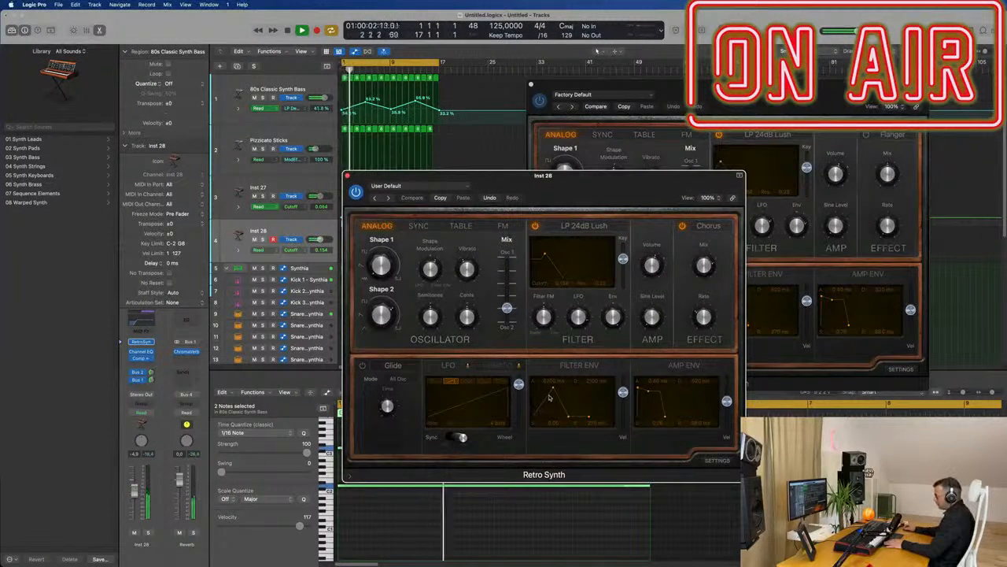
drag(656, 193, 1006, 148)
drag(629, 88, 808, 77)
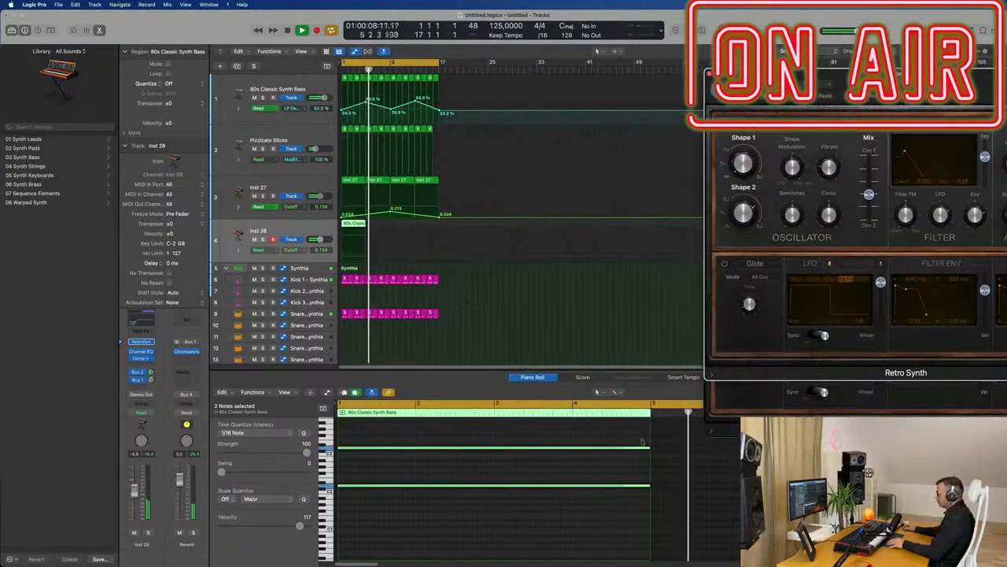
Repeat the four-bar Inst 28 region three times so it fills the cycle up to bar 17.
key(space)
click(356, 228)
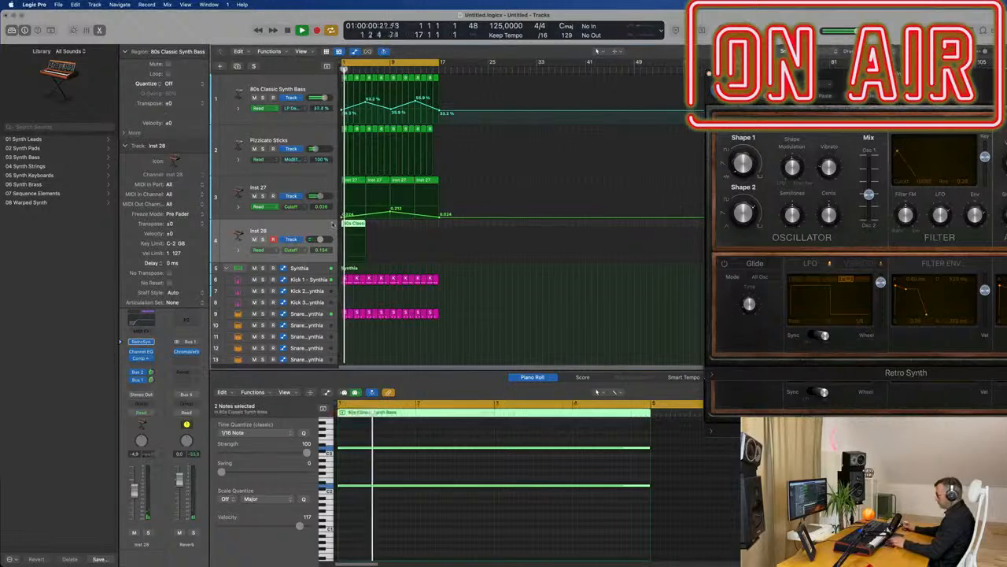
key(super+r)
key(super+r)
key(super+r)
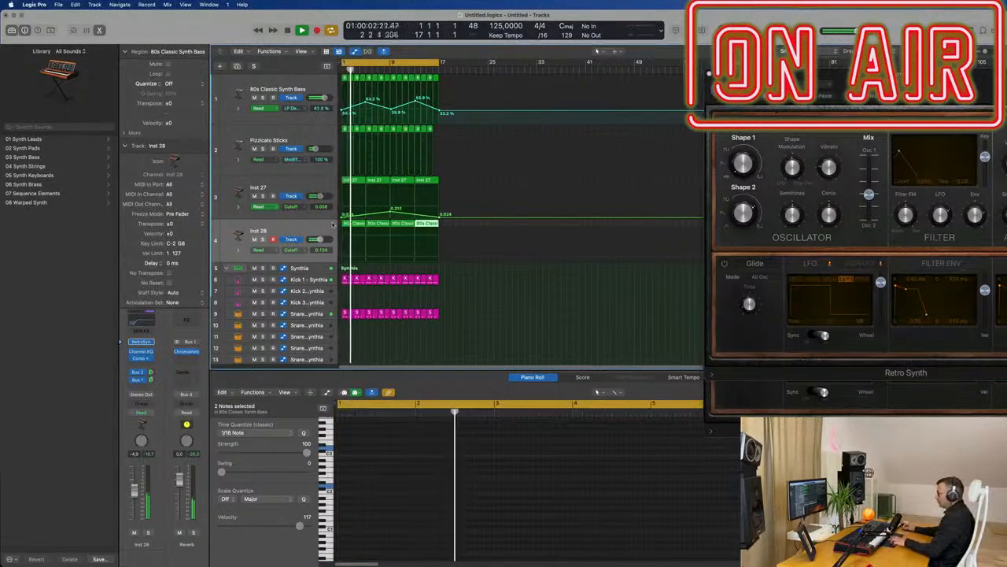
Switch on the effect section of the Inst 27 Retro Synth and change it from Flanger to Chorus.
drag(910, 84, 651, 128)
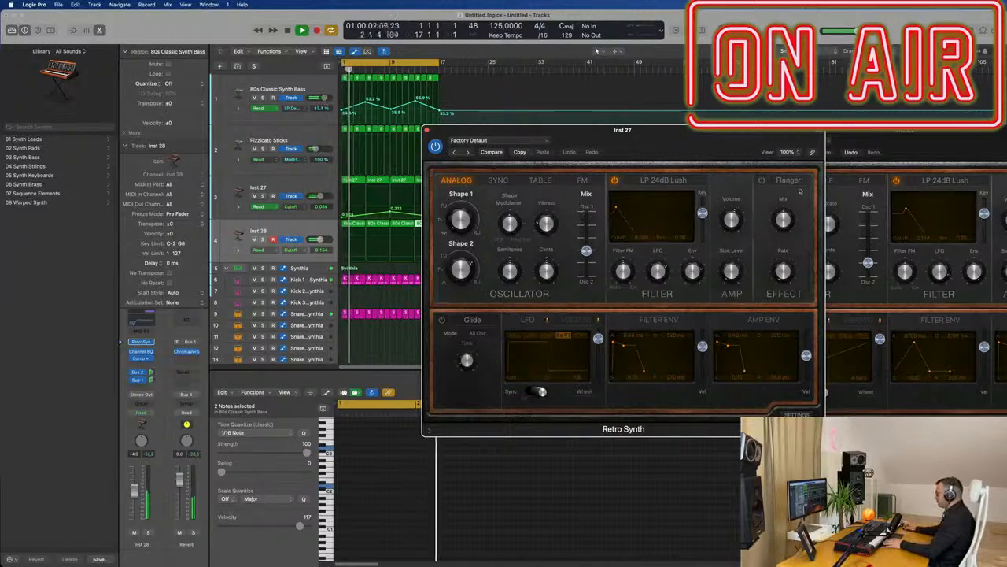
click(771, 181)
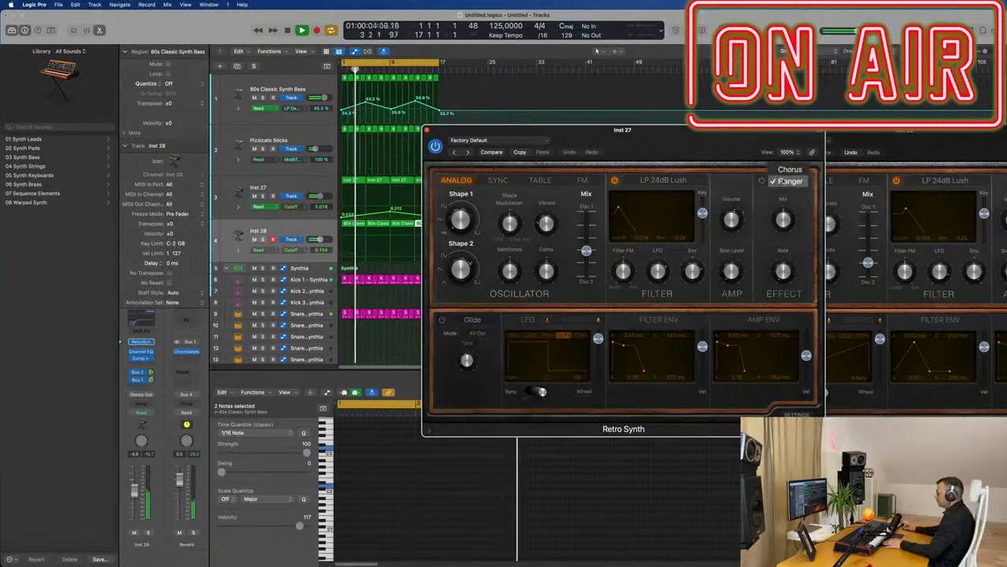
click(787, 163)
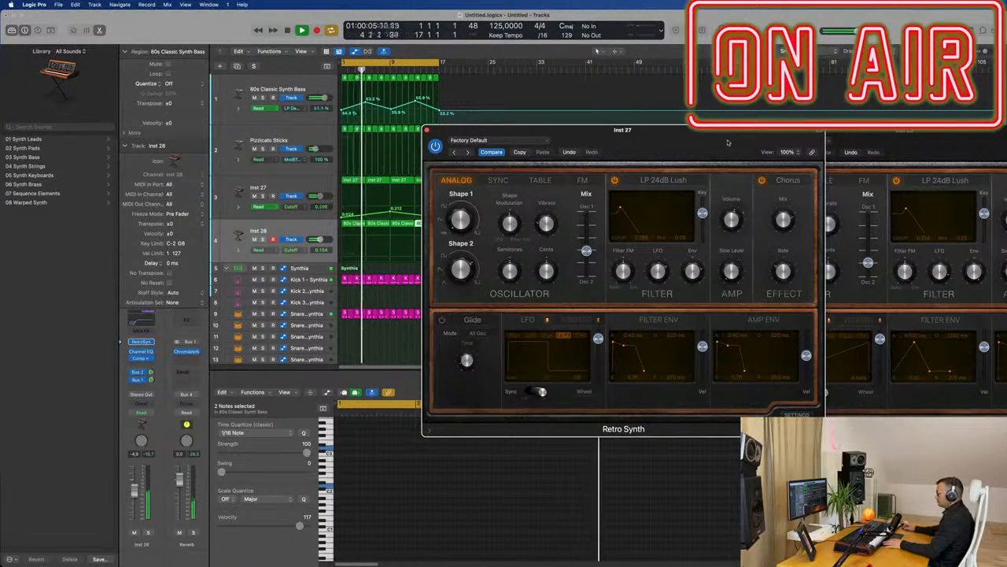
drag(728, 142, 813, 129)
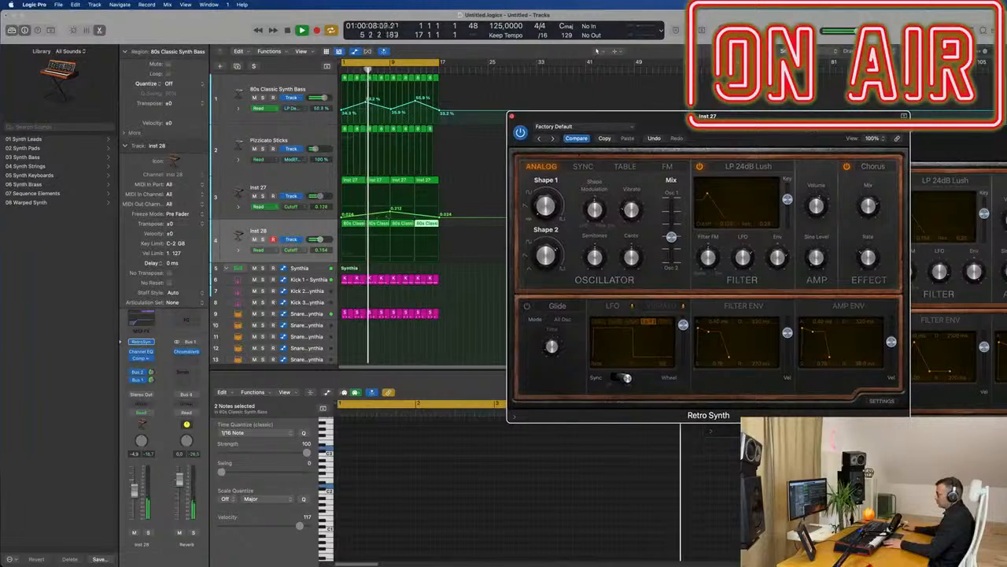
Bring up the Inst 28 Retro Synth and set its Sine Level to about 0.43 while listening from the start.
click(300, 231)
click(142, 342)
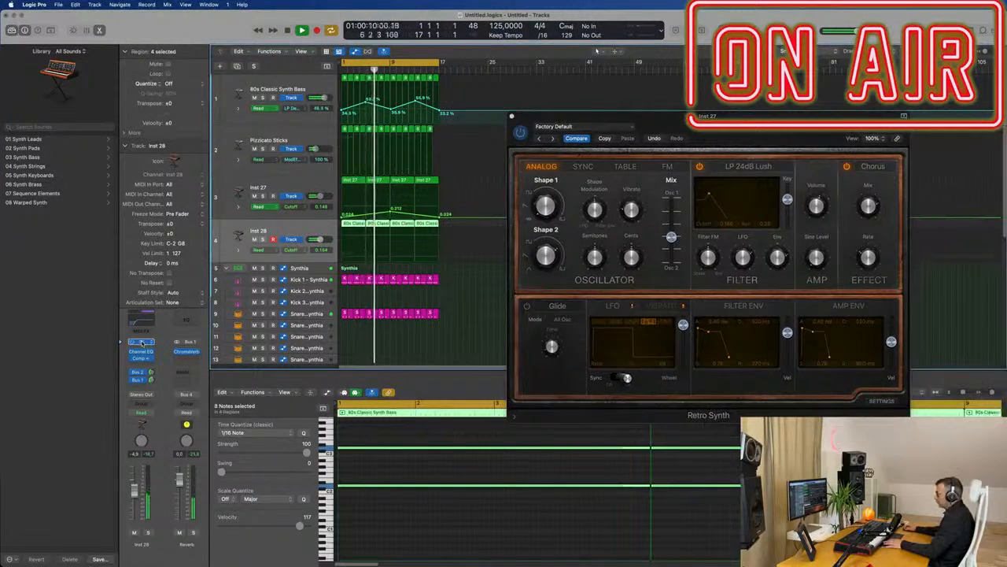
drag(980, 140, 621, 134)
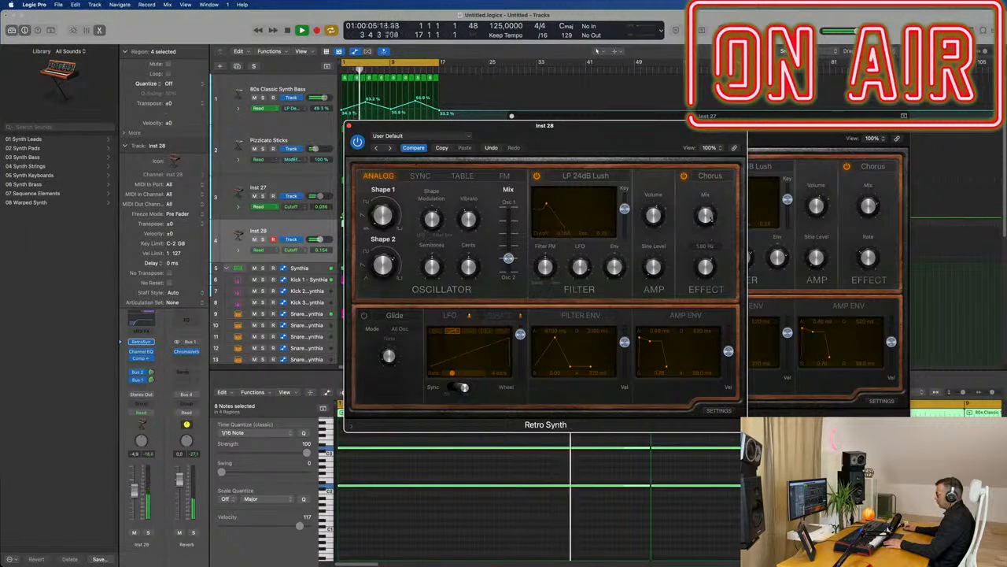
drag(653, 138, 770, 117)
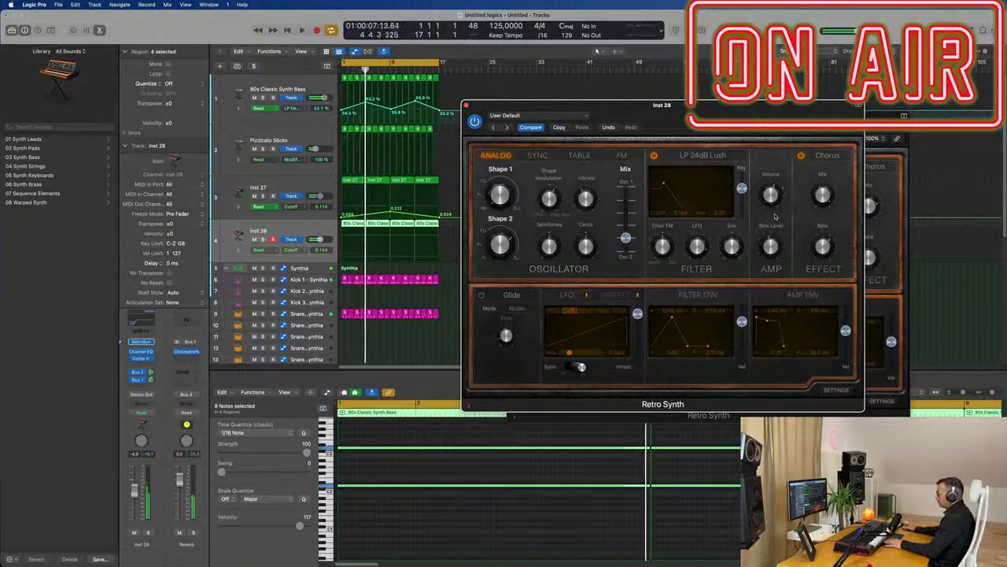
key(Return)
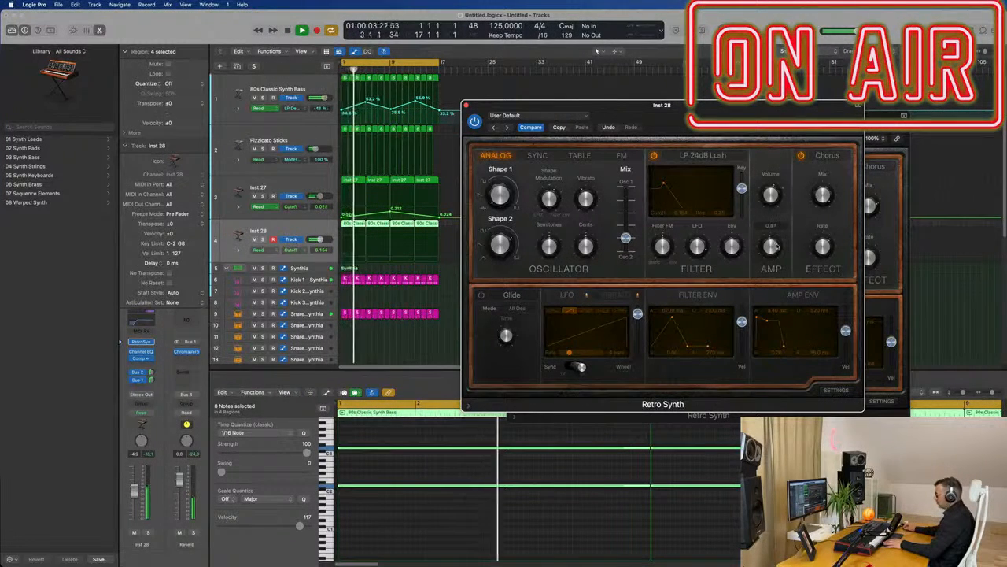
drag(776, 245, 778, 244)
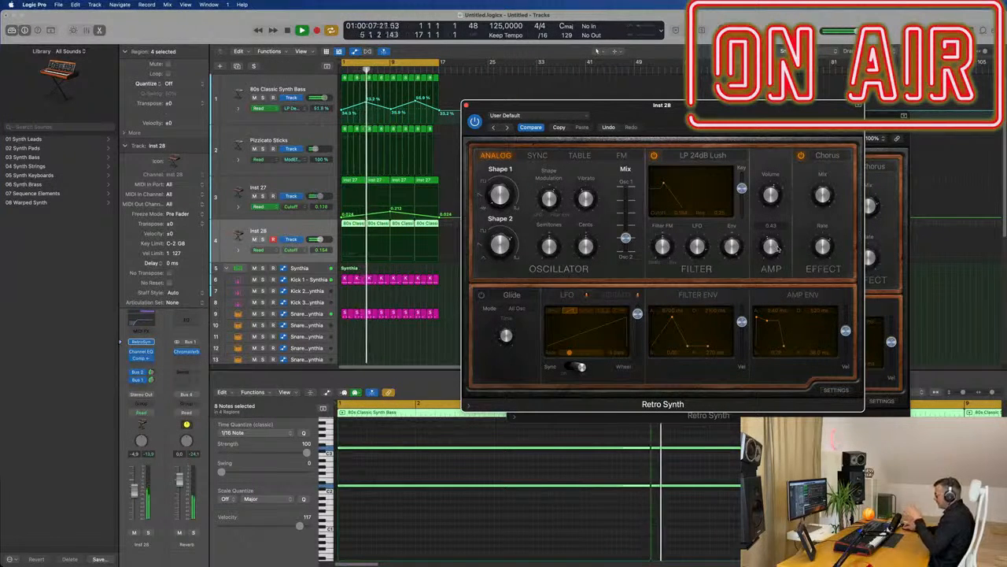
mouse_move(747, 117)
mouse_down()
mouse_move(730, 116)
mouse_move(742, 116)
mouse_up()
drag(640, 111, 642, 114)
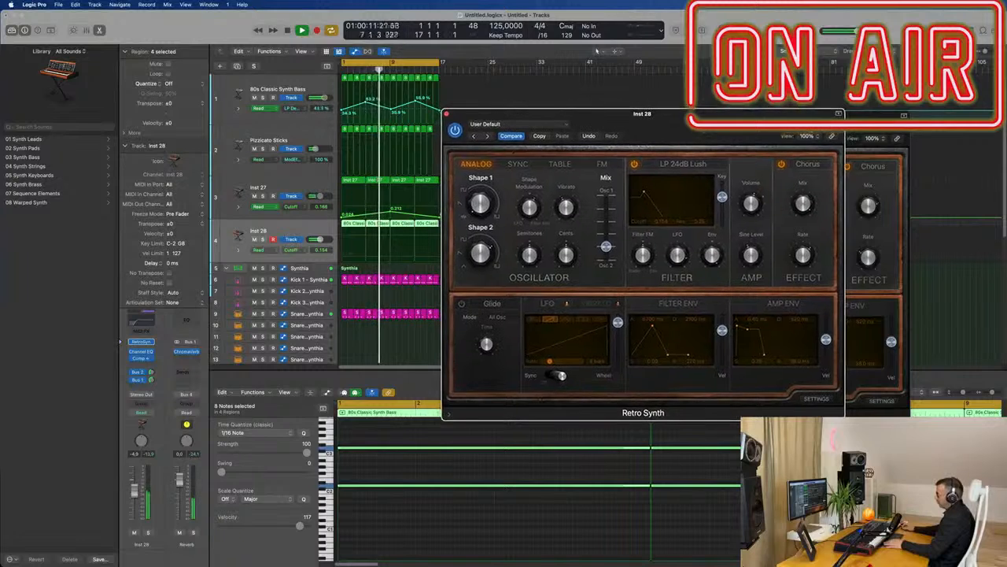
Change the Inst 28 Retro Synth effect from Chorus to Flanger and adjust its mix and rate by ear.
click(807, 165)
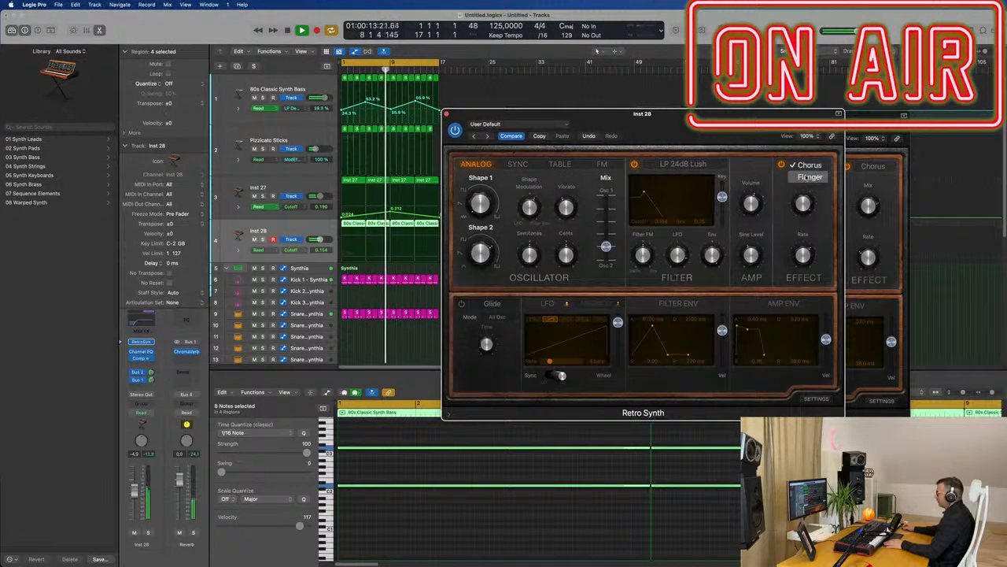
click(791, 143)
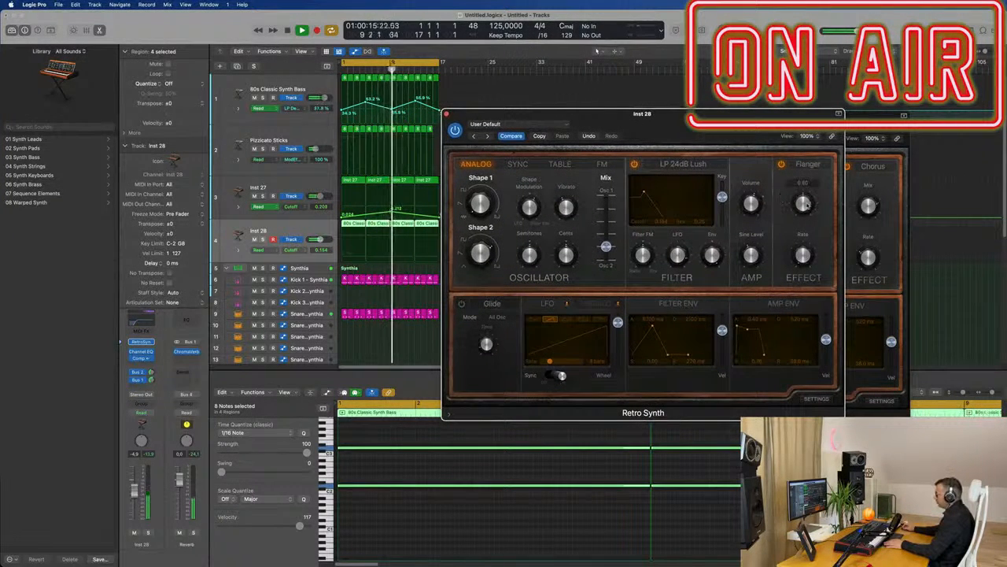
mouse_move(804, 253)
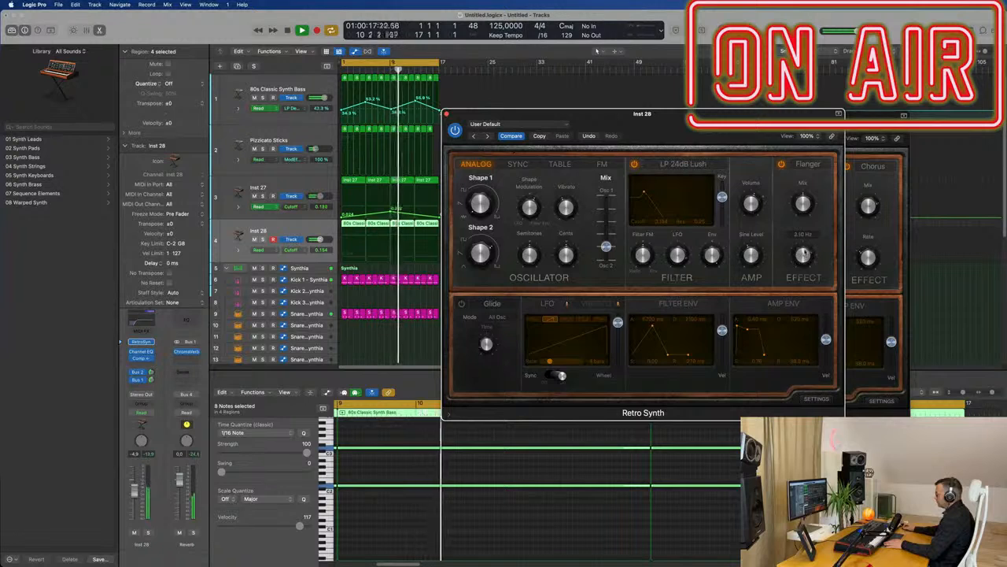
drag(805, 252, 809, 200)
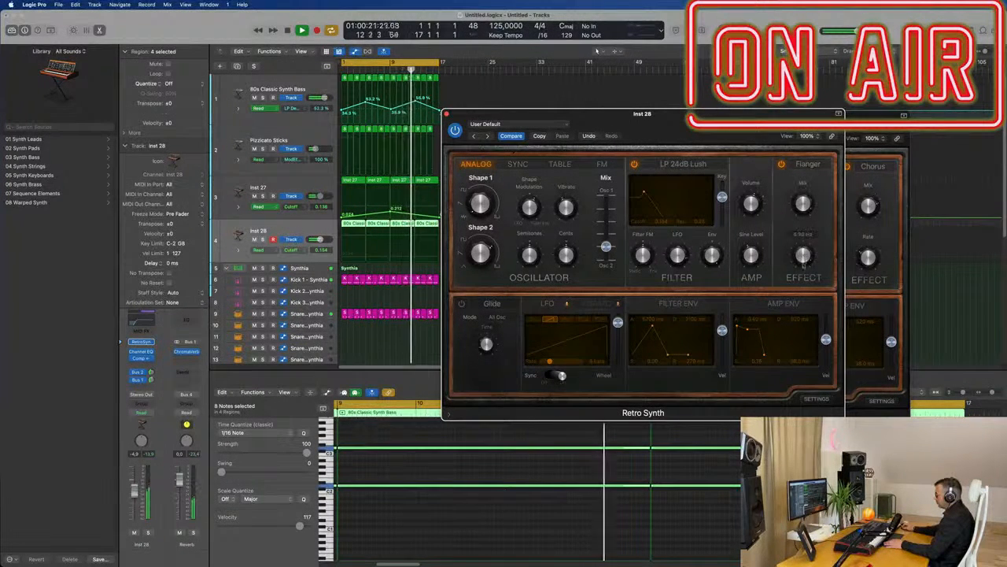
Adjust the Inst 28 LFO rate, choose a stepped LFO waveform and set its modulation amount to 0.94 during playback.
key(Return)
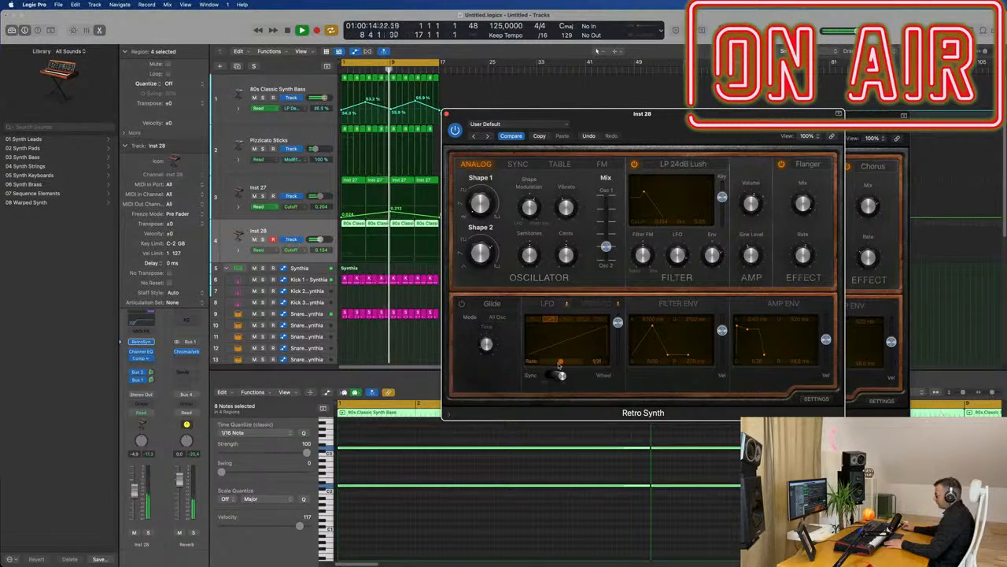
key(Return)
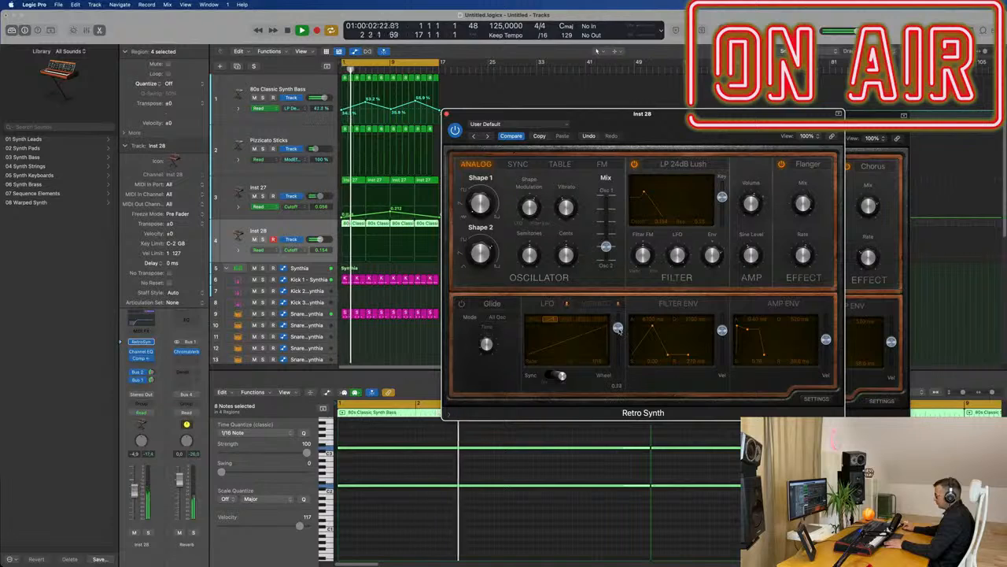
click(583, 319)
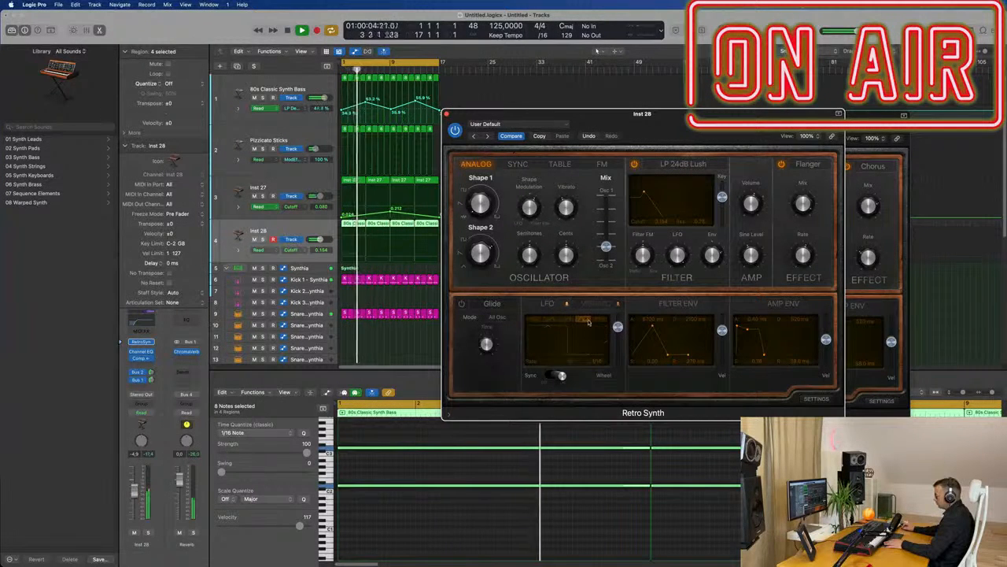
mouse_move(618, 328)
mouse_down()
mouse_move(619, 360)
mouse_move(618, 326)
mouse_up()
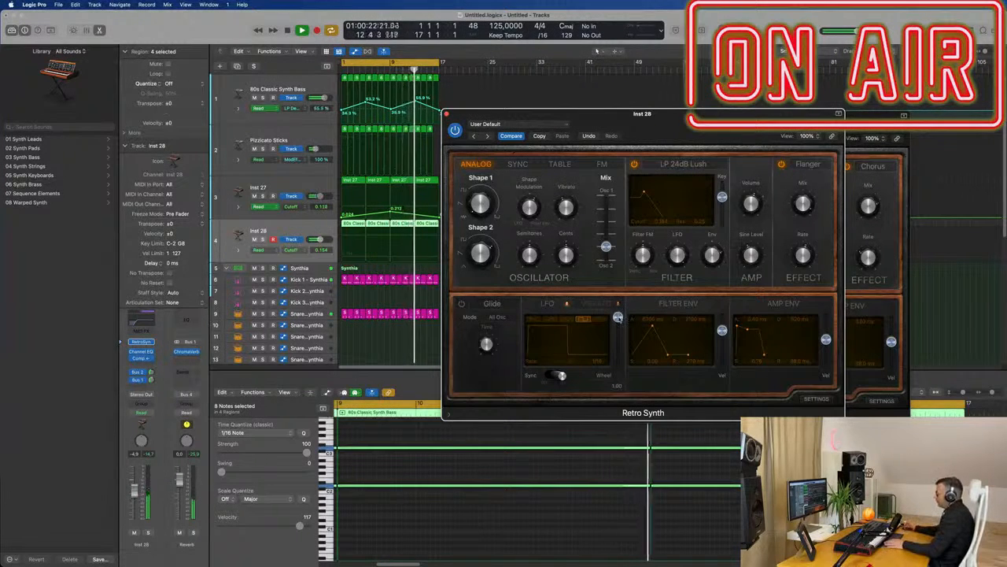
drag(617, 317, 615, 377)
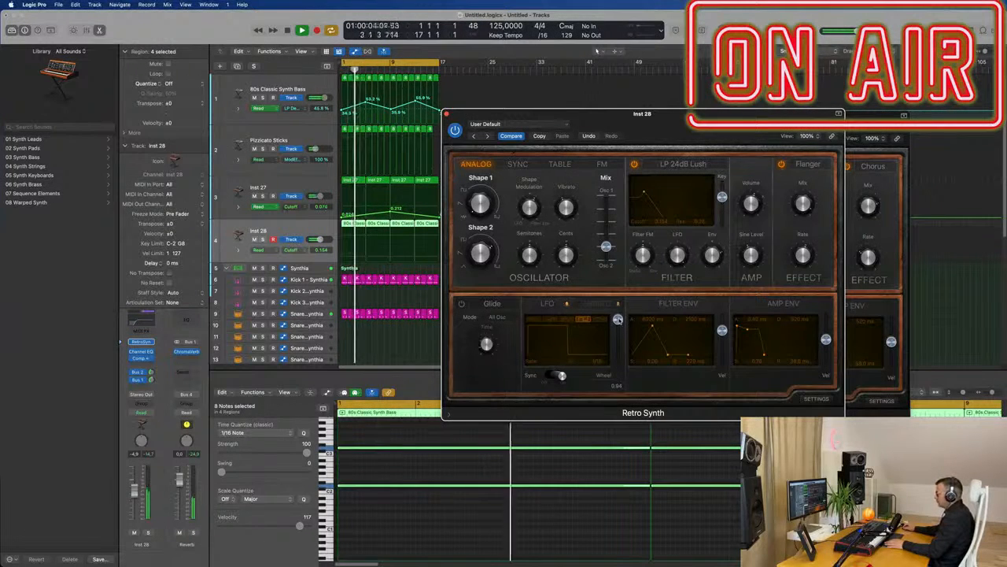
Balance the Inst 28 oscillator mix about midway between Osc 1 and Osc 2.
mouse_move(600, 222)
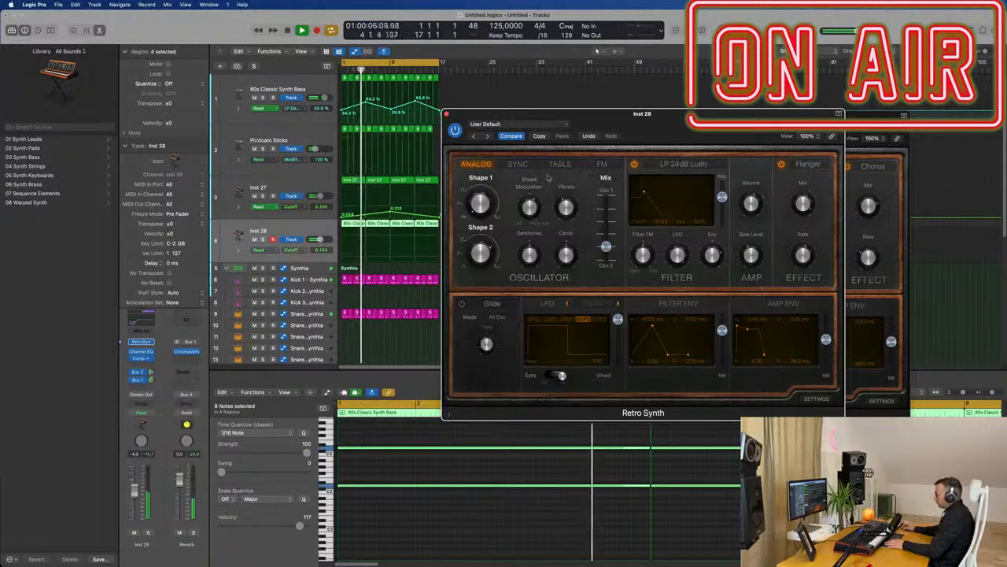
drag(534, 231, 529, 211)
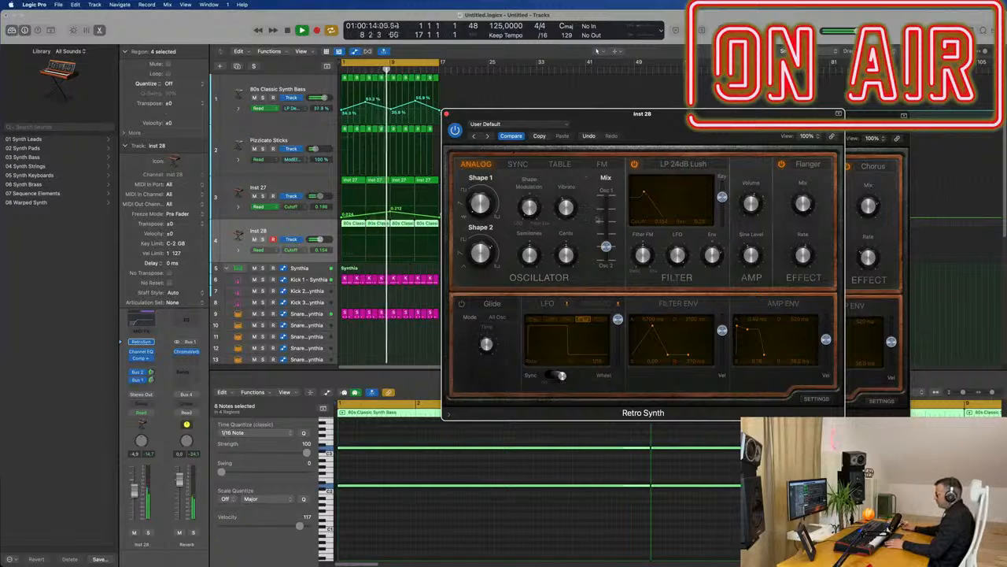
drag(606, 247, 607, 229)
drag(513, 151, 510, 144)
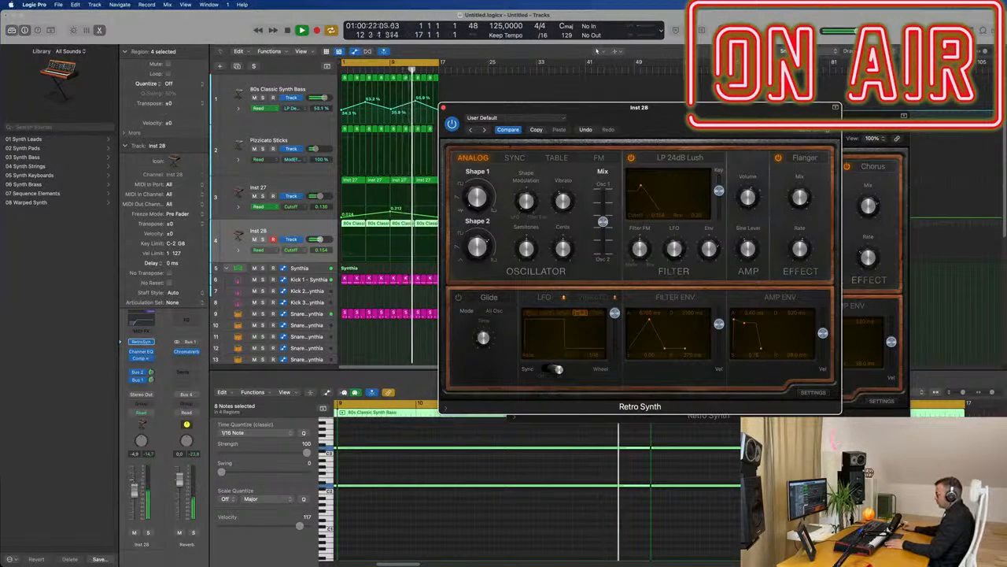
Raise the Inst 28 channel volume slightly and set the Flanger rate to about 2.6 Hz.
click(280, 406)
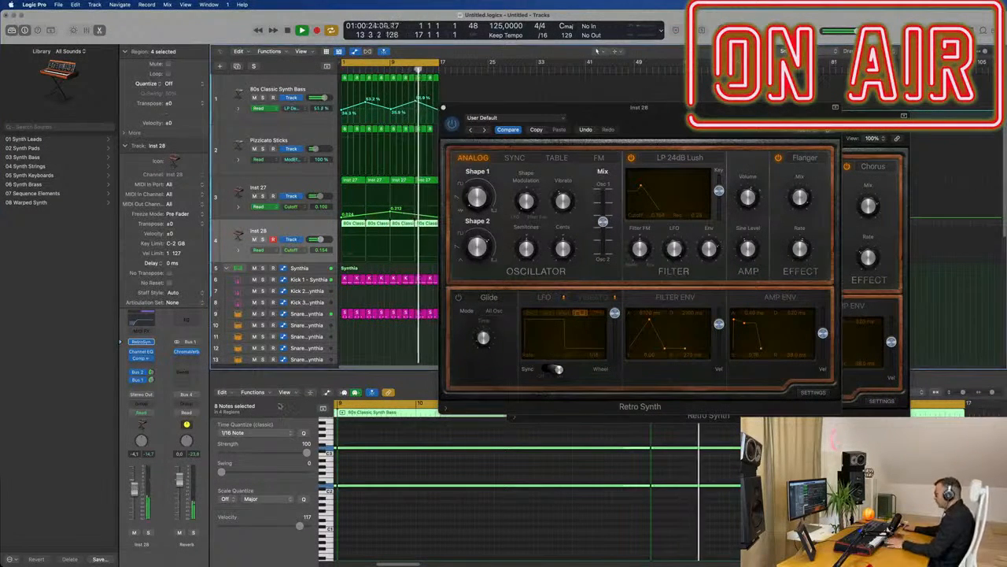
click(801, 246)
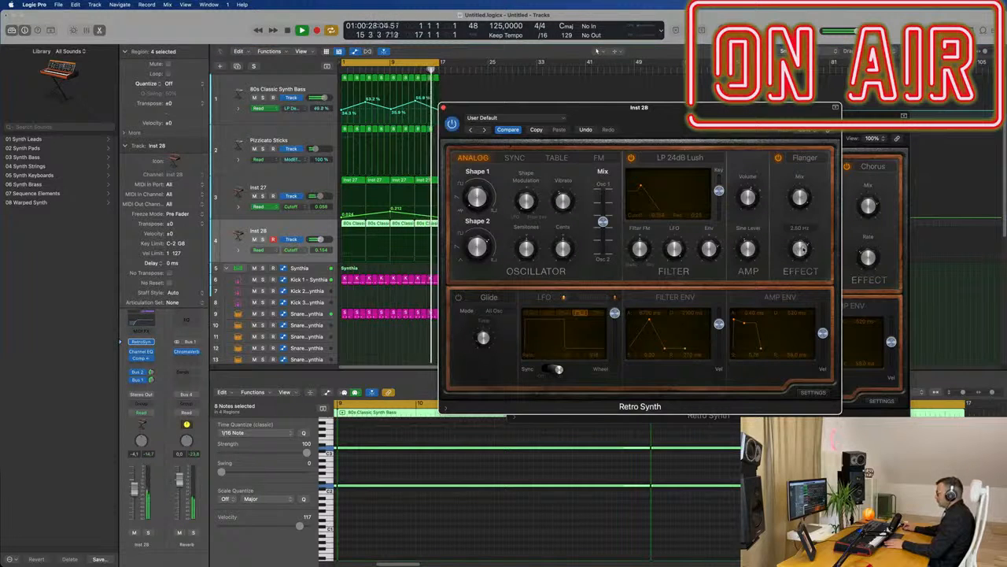
Close the Inst 28 and Inst 27 Retro Synth windows to uncover the arrangement.
drag(717, 116, 564, 190)
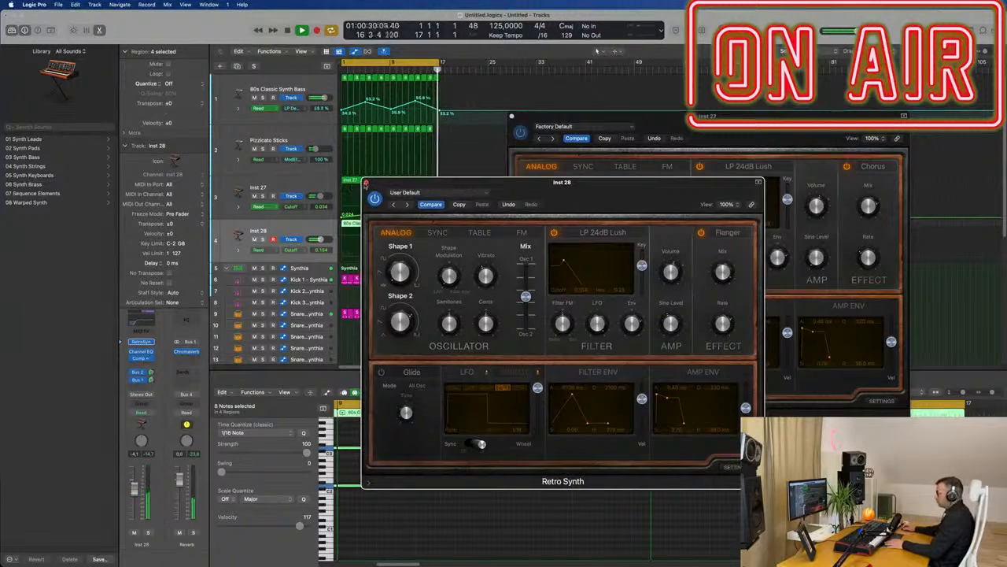
click(366, 183)
drag(520, 120, 420, 137)
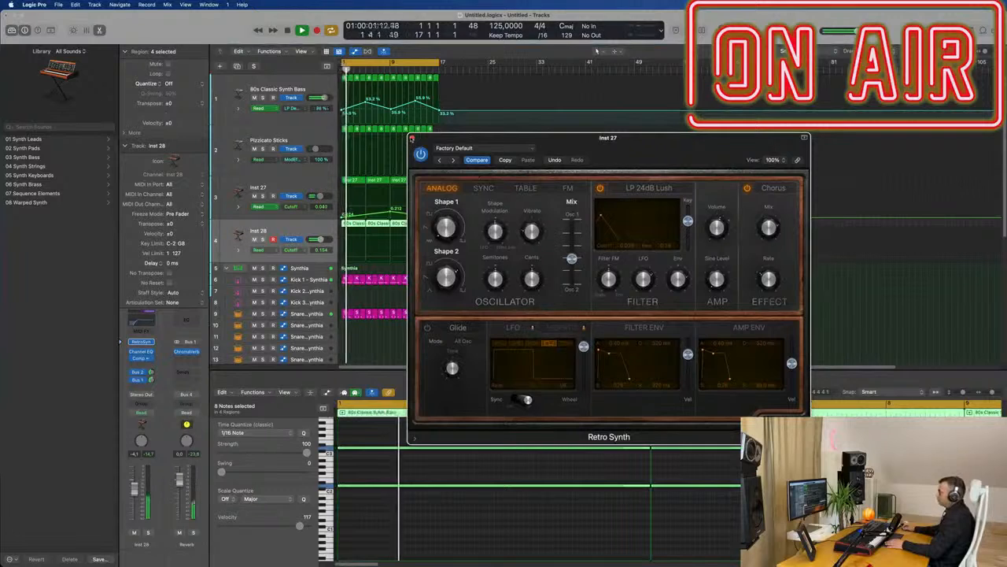
click(411, 138)
Repeat the last Pizzicato Sticks region once so the track fills the cycle up to bar 17.
click(441, 132)
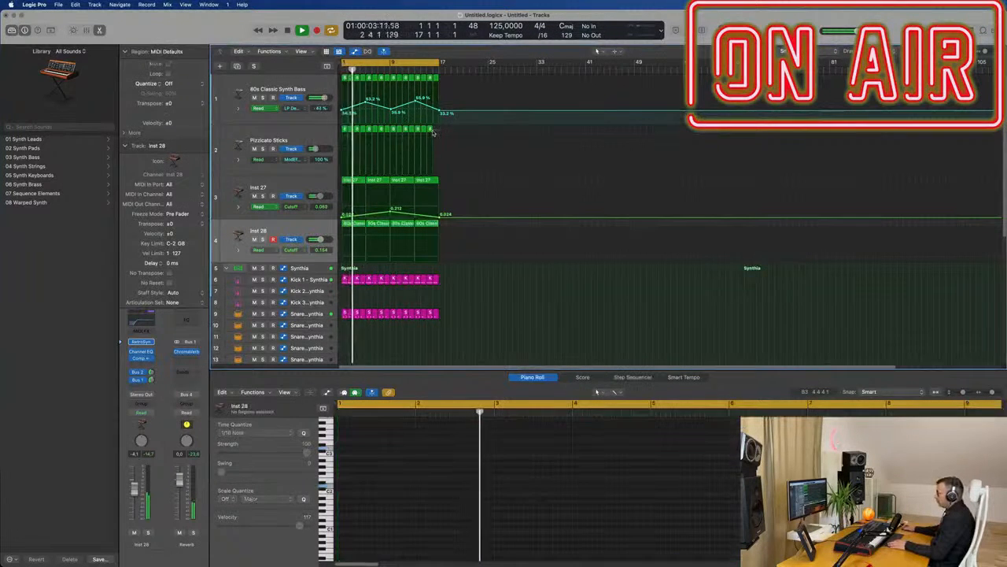
click(431, 130)
key(super+r)
Copy the first Hi-Hat 1 region onto the Tom Low track at bar 1.
scroll(408, 160, down, 4)
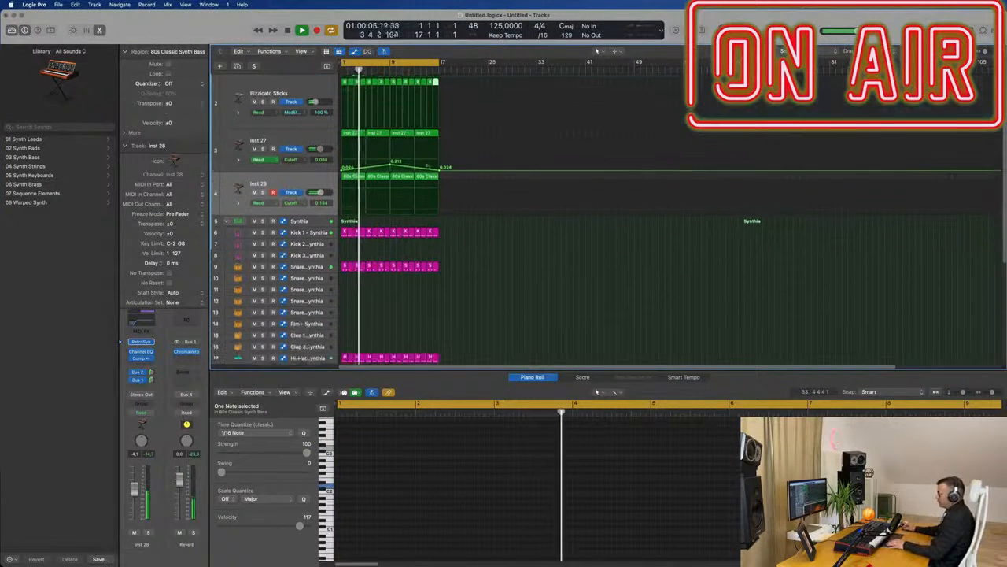
scroll(407, 236, down, 5)
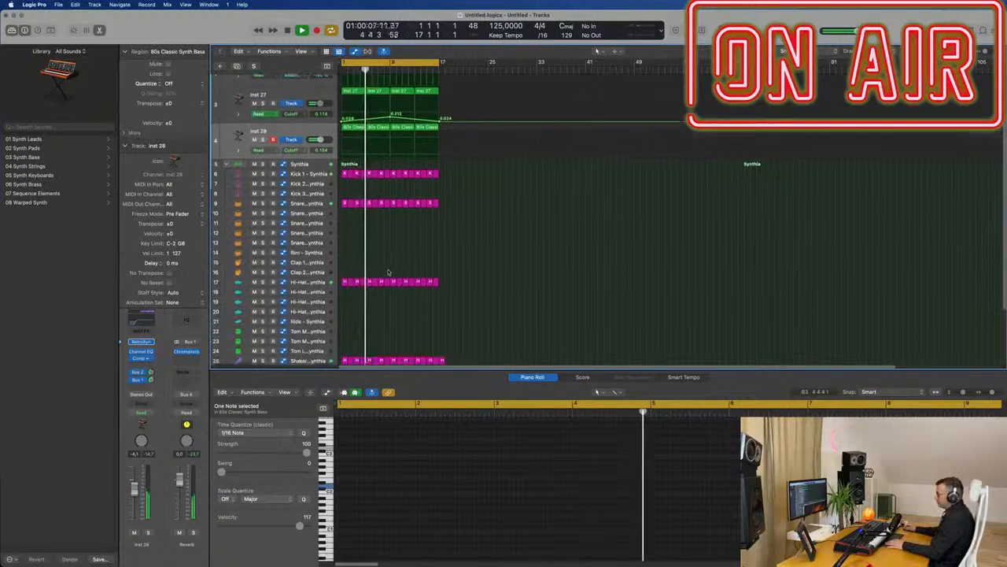
scroll(389, 272, down, 2)
click(345, 265)
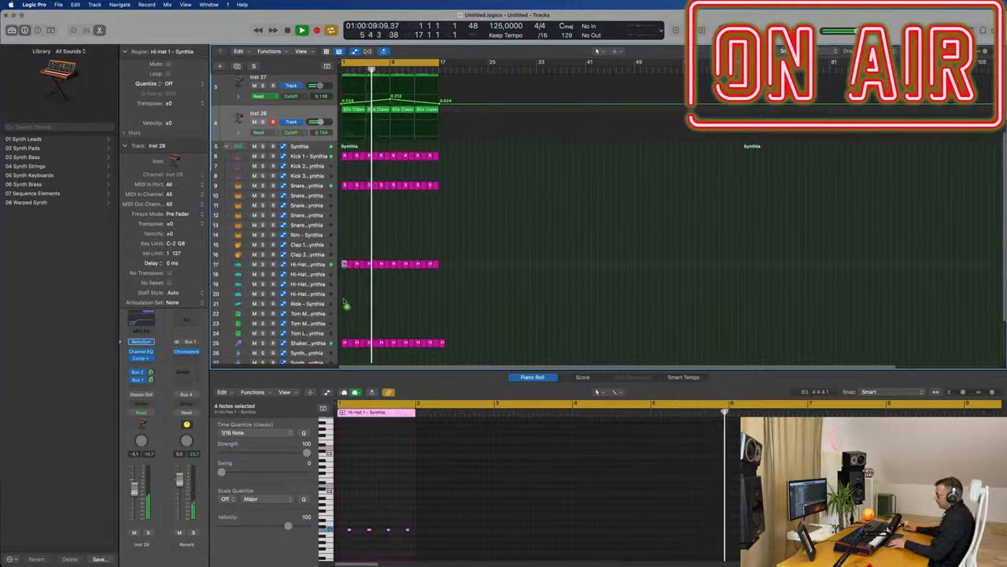
drag(345, 305, 344, 333)
Delete the second note of the Tom Low region and repeat the region along the cycle to about bar 17.
key(space)
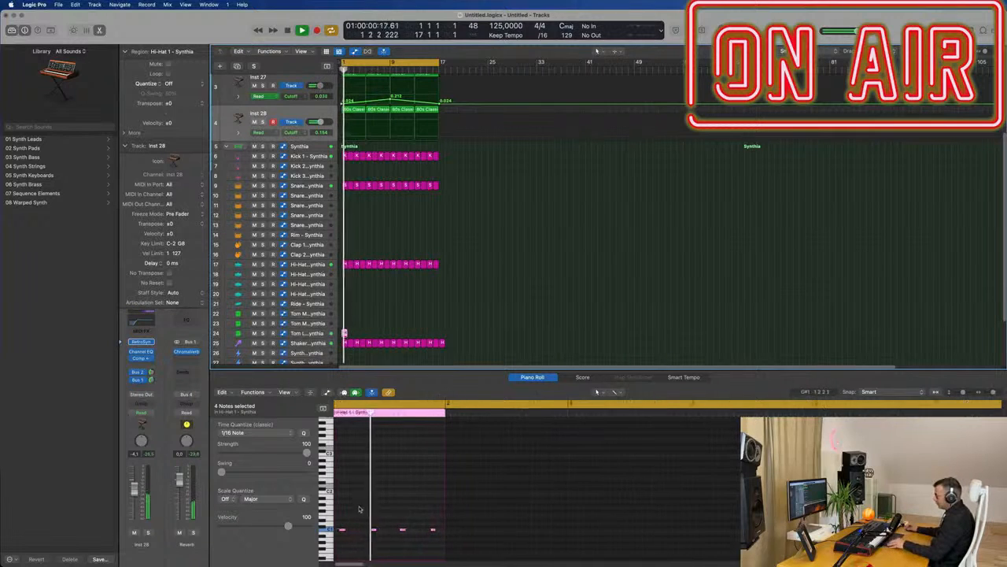
key(Return)
click(405, 529)
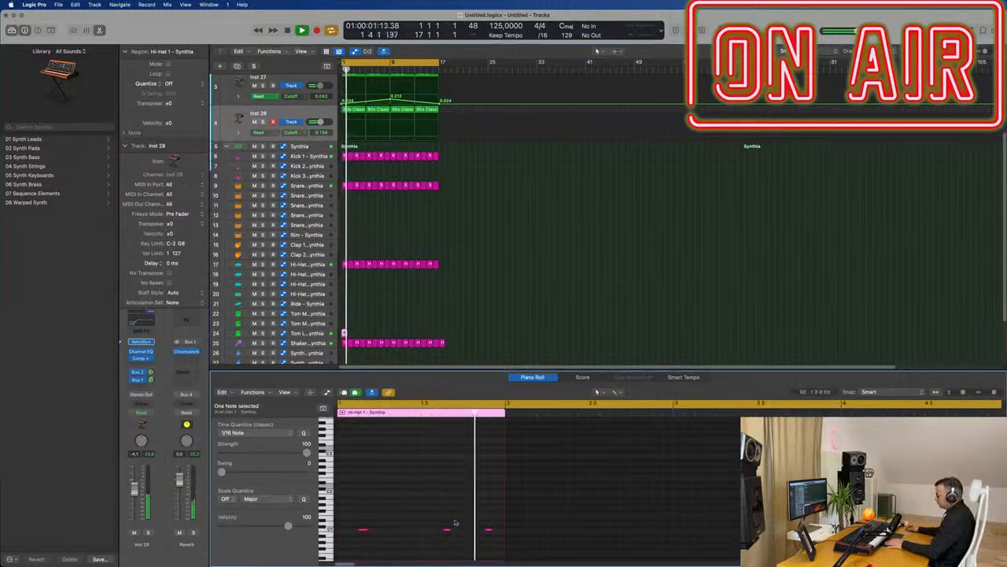
click(329, 334)
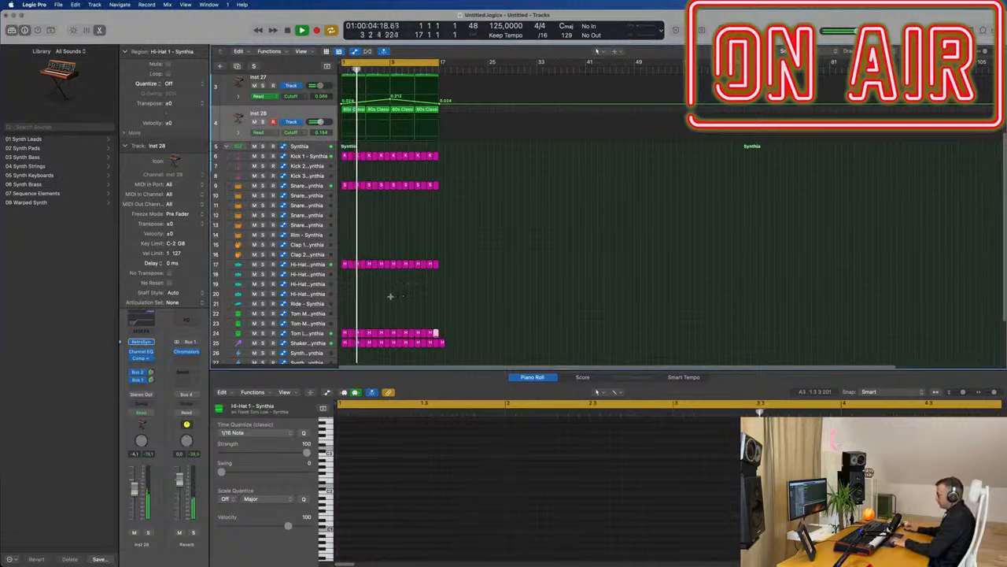
Select the Tom Low track and open its Drum Synth, placing the window over the arrangement.
click(338, 335)
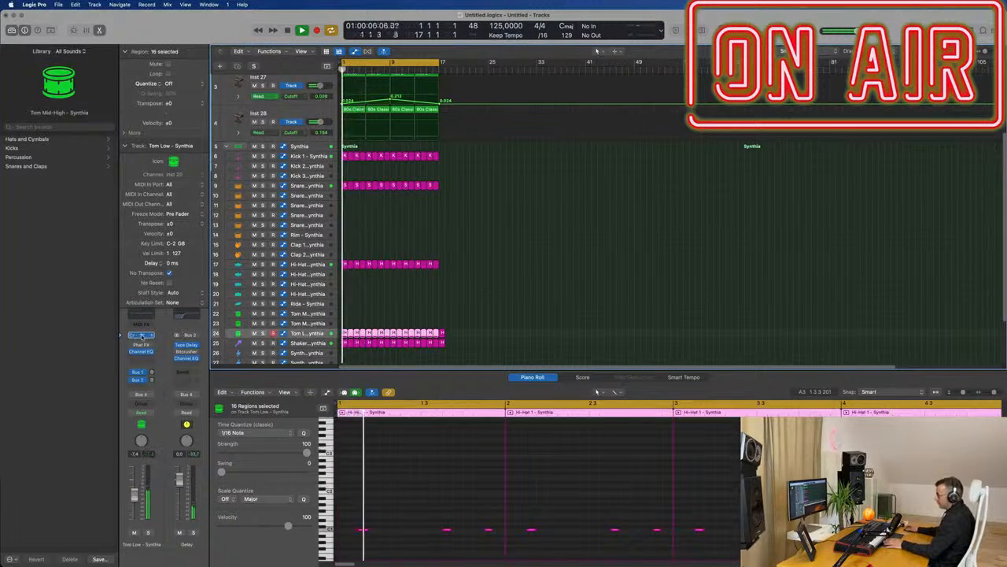
click(141, 336)
drag(584, 119, 534, 145)
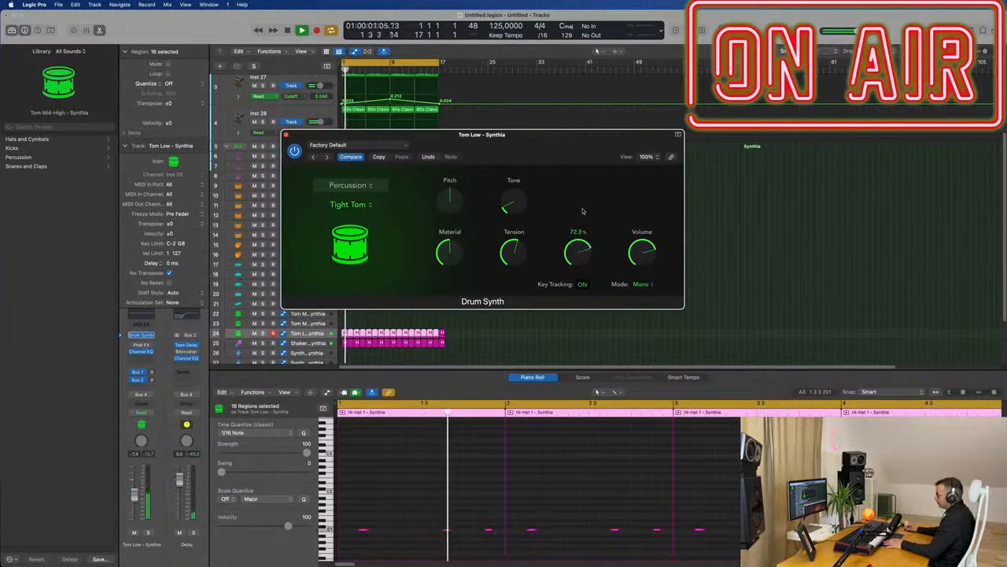
Solo the Tom Low track and lower the Decay of its Drum Synth to about 51%.
click(147, 533)
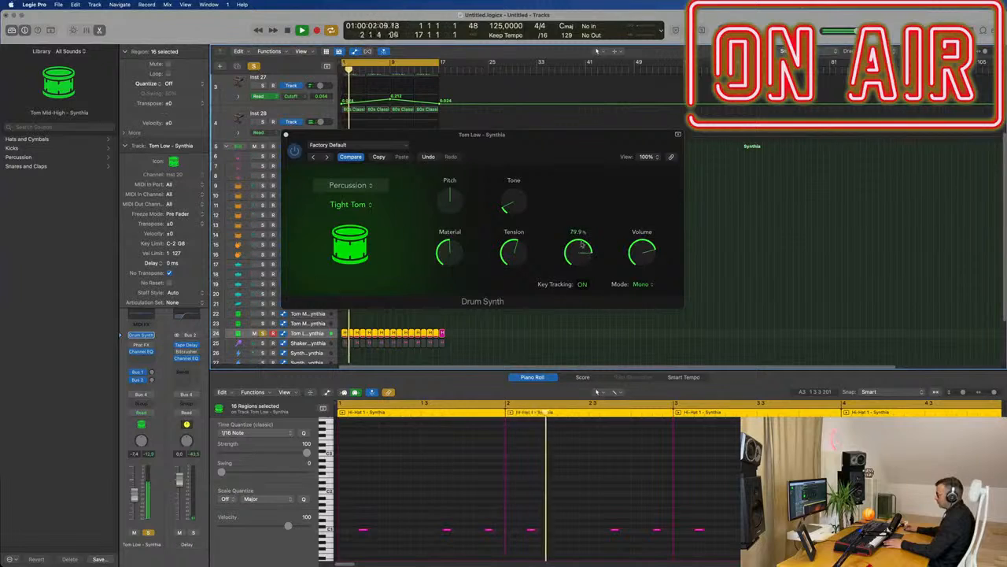
drag(581, 246, 585, 226)
drag(580, 331, 580, 332)
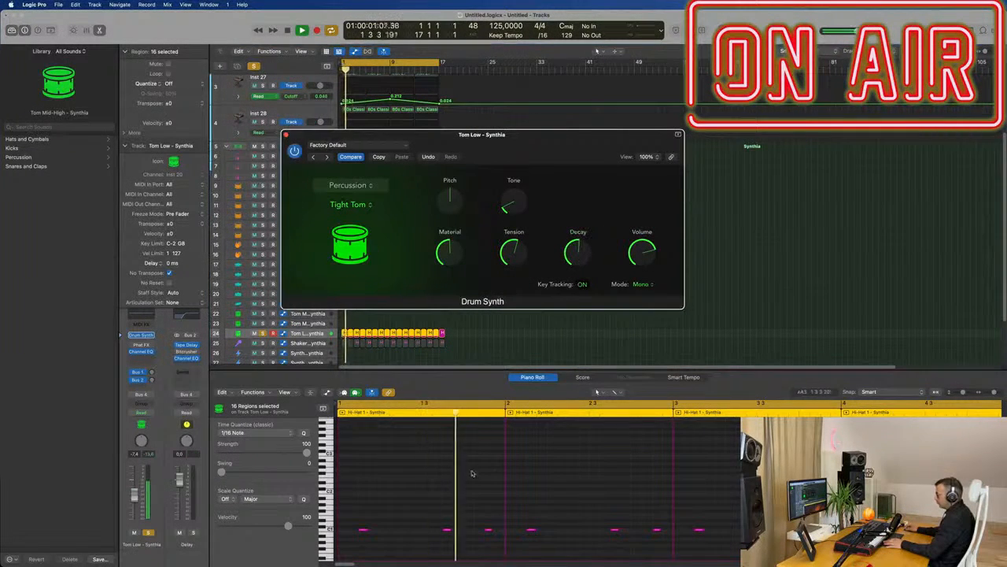
Transpose all notes in the Tom Low regions up an octave, audition them and unsolo the track.
key(space)
click(443, 490)
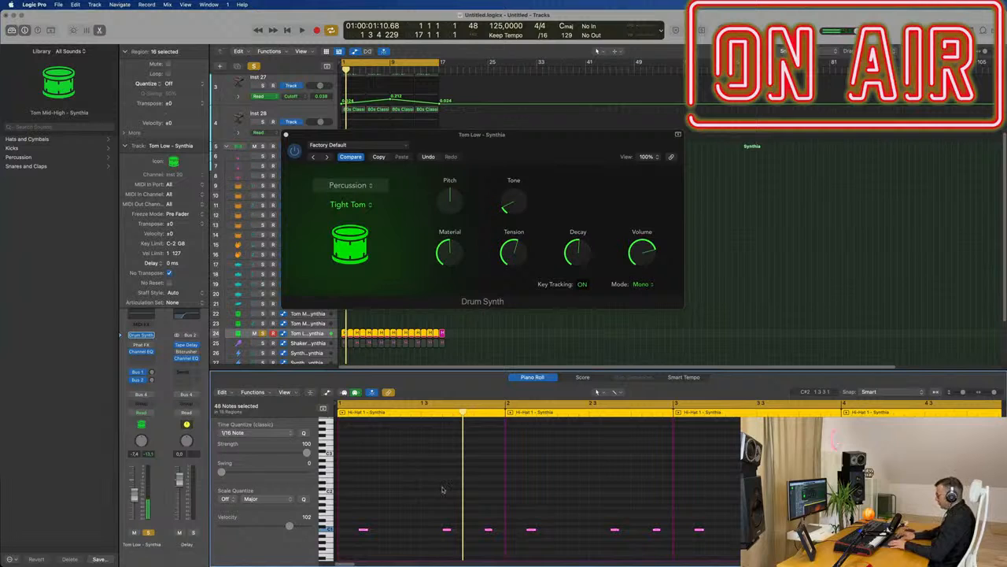
key(space)
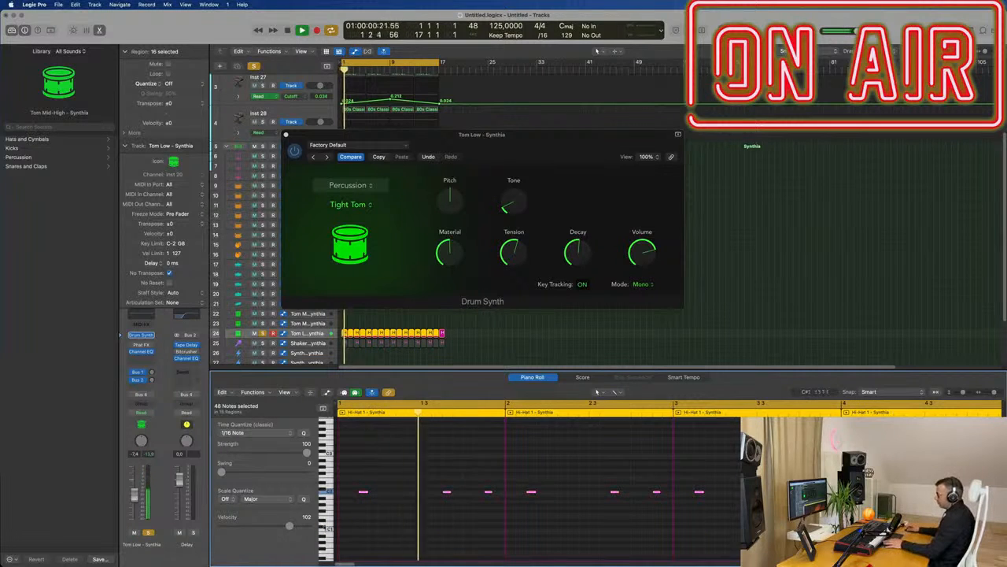
click(149, 532)
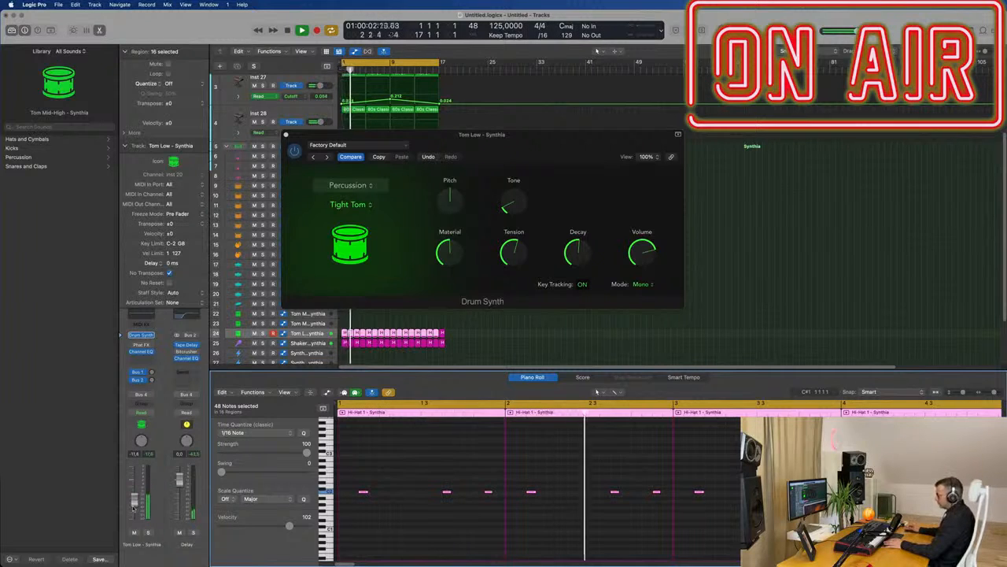
Raise the Tom Low Drum Synth's Tone well past the middle and set its Pitch to 7, soloing the track while adjusting.
drag(522, 149, 583, 157)
drag(575, 213, 577, 208)
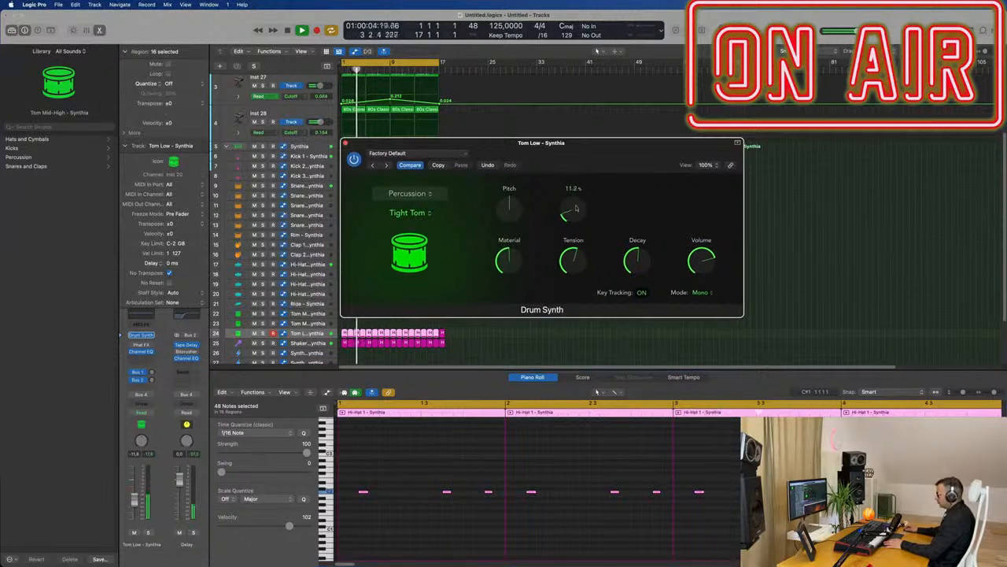
click(148, 532)
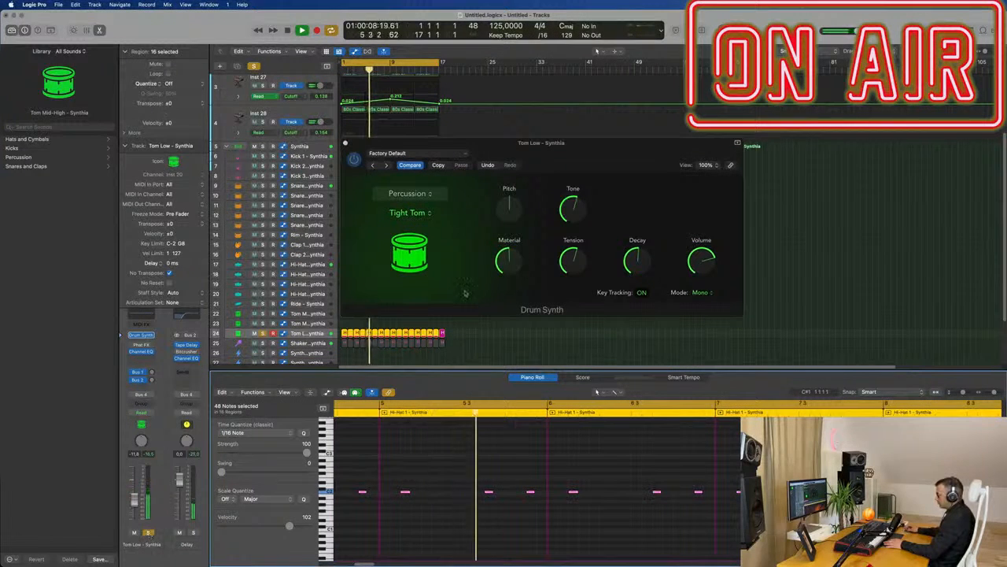
drag(574, 213, 577, 200)
drag(515, 207, 520, 195)
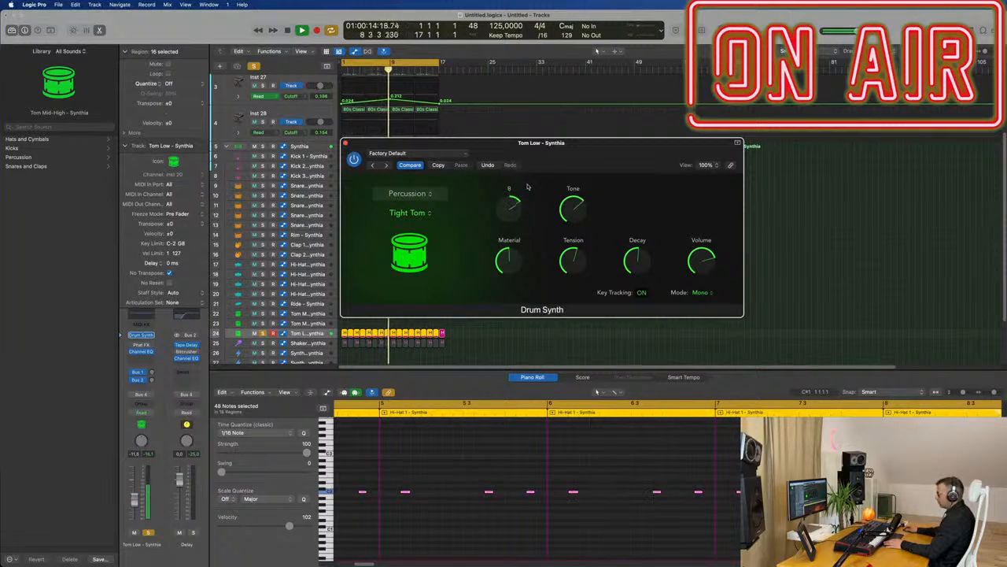
drag(528, 187, 527, 189)
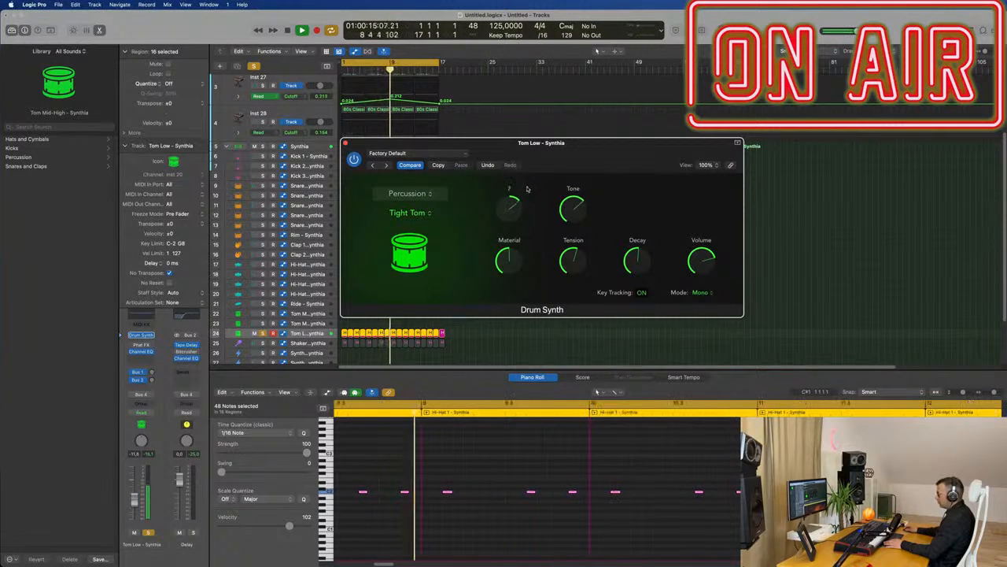
click(148, 533)
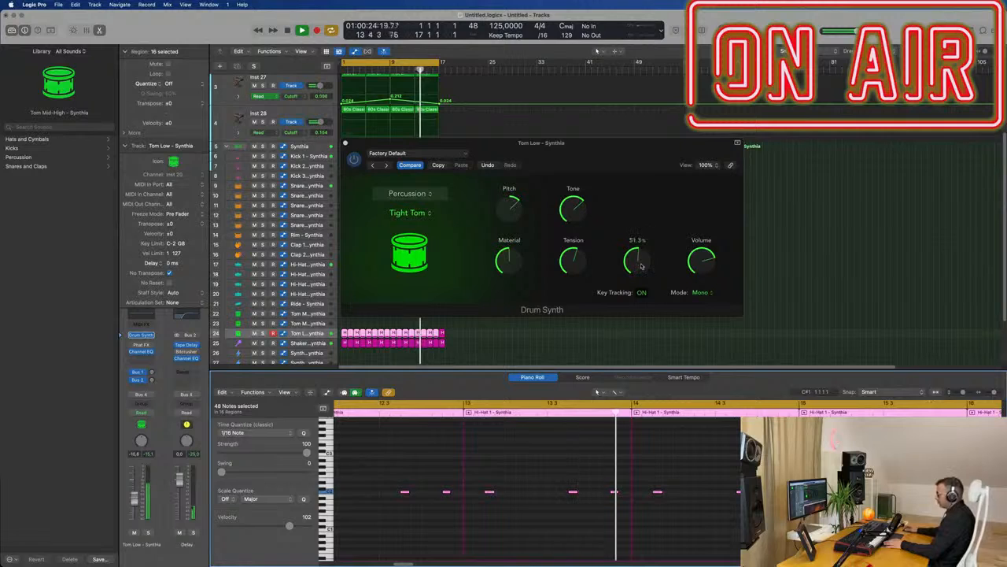
Adjust the Tom Low Drum Synth's Decay, set its Tension to 59.3% and close the synth window.
drag(641, 266, 648, 242)
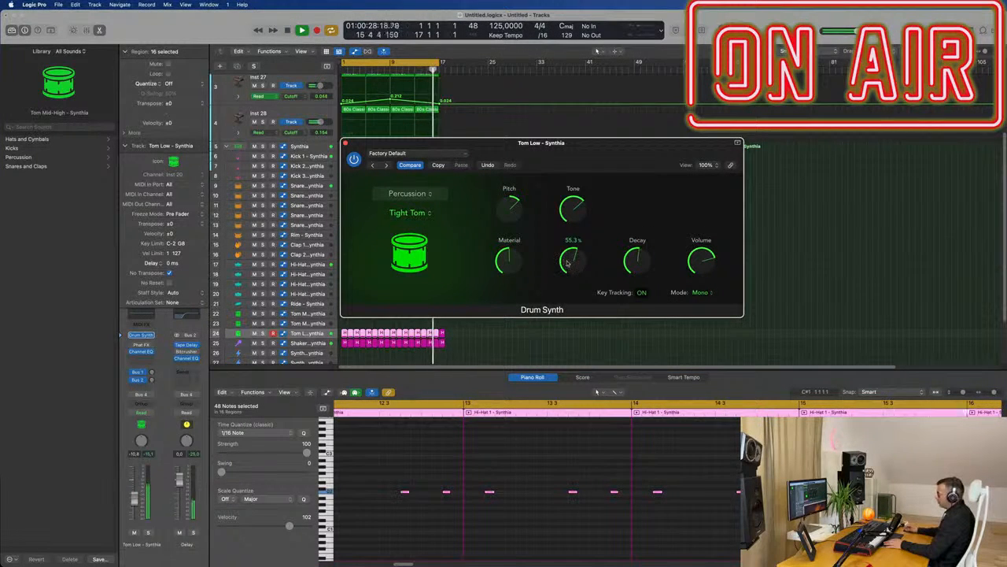
drag(568, 264, 575, 258)
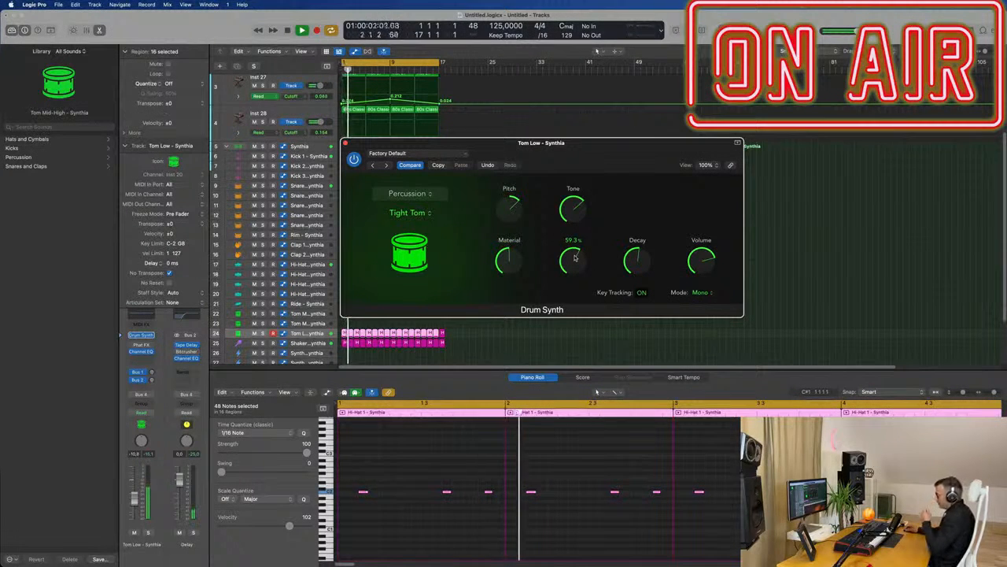
drag(640, 153, 640, 153)
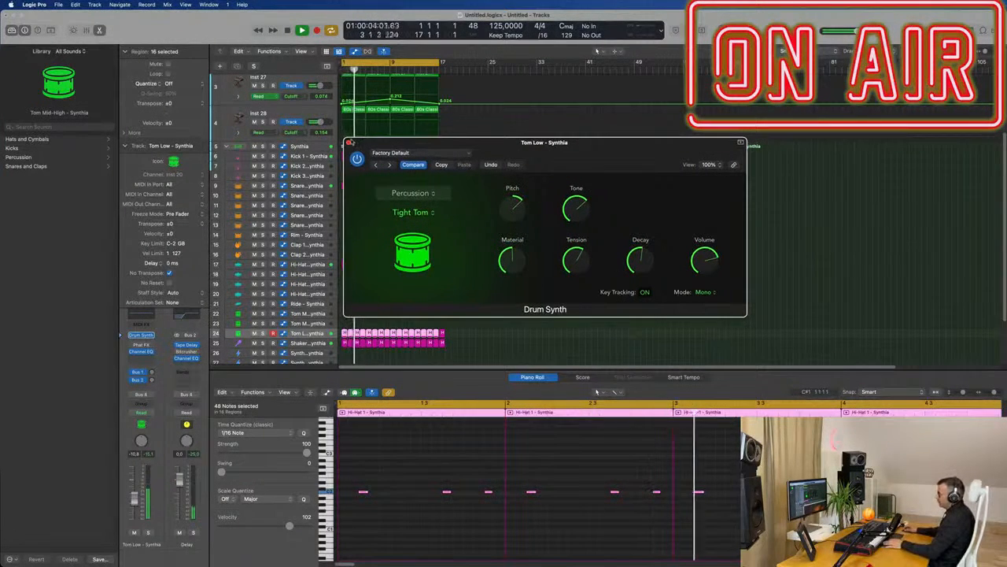
click(346, 143)
Copy the first Hi-Hat 1 region onto the Hi-Hat 2 track at bar 1.
scroll(512, 252, down, 2)
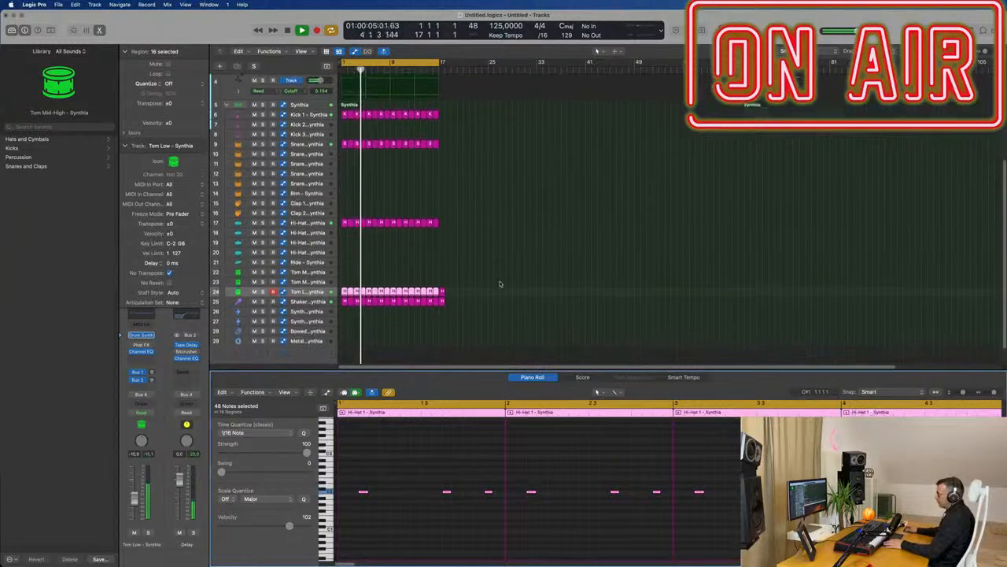
click(566, 206)
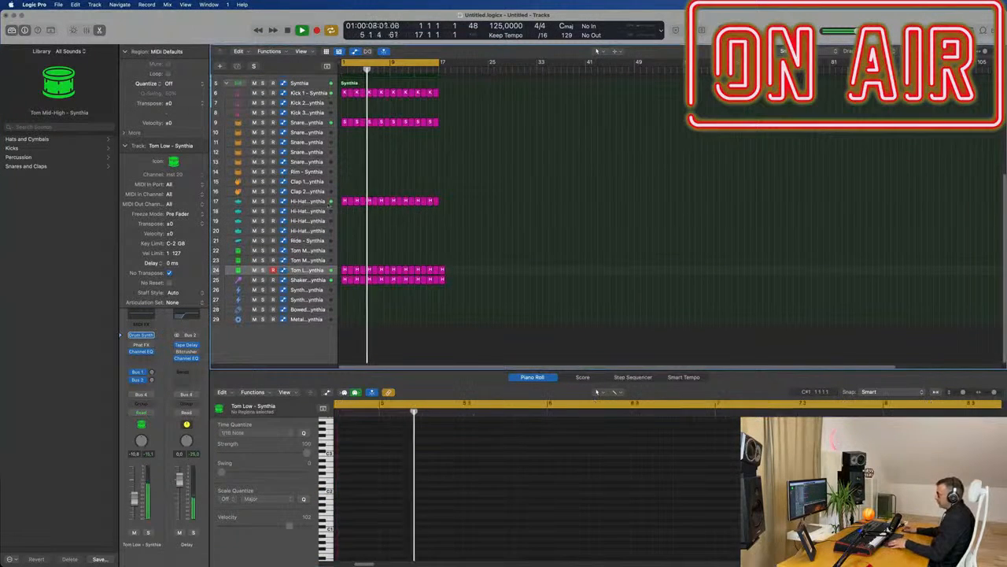
click(344, 201)
drag(344, 203, 344, 211)
Copy the four notes of the Hi-Hat 2 region until sixteenth notes fill the whole bar.
drag(360, 512, 524, 554)
key(super+Right)
key(super+Right)
key(super+Right)
key(super+Right)
key(super+Right)
key(super+Right)
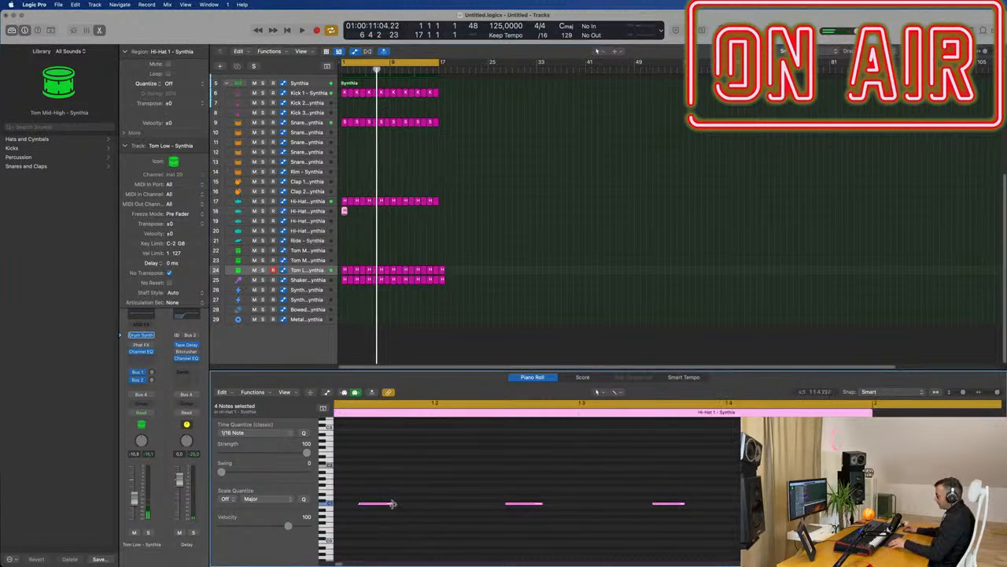
drag(392, 503, 460, 508)
scroll(419, 508, left, 2)
Repeat the one-bar Hi-Hat 2 region along the cycle up to bar 17.
click(345, 211)
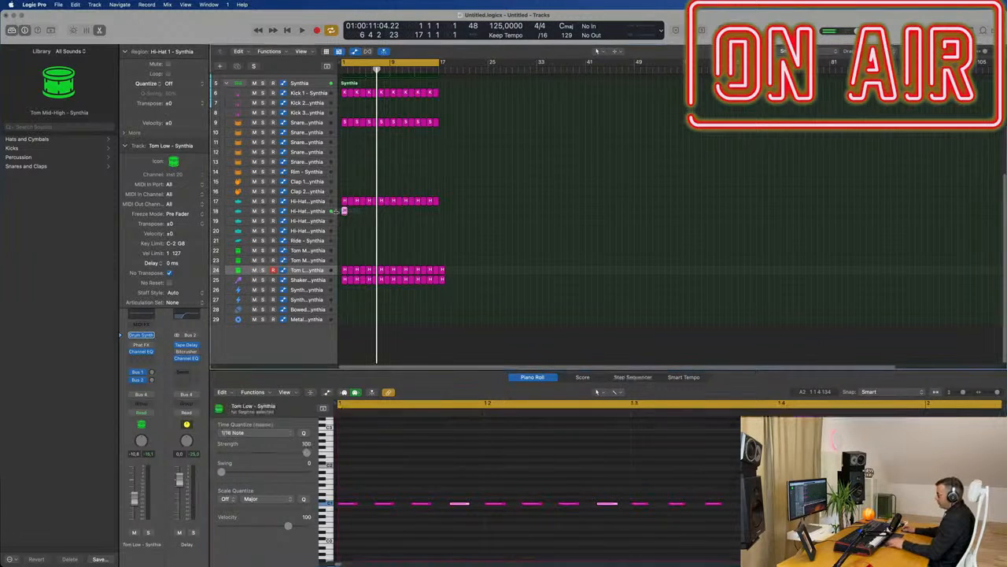
key(super+r)
key(super+r)
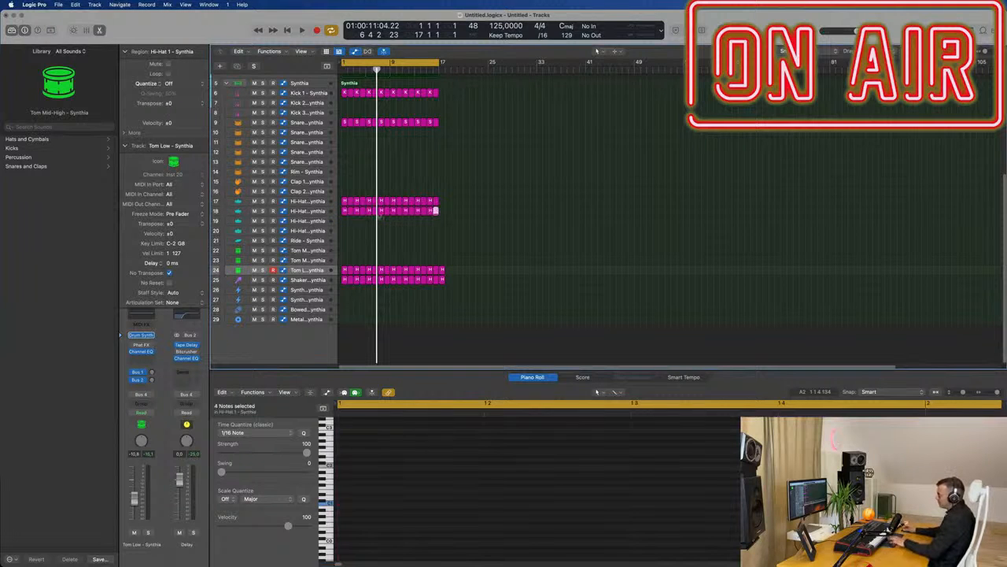
Select the Hi-Hat 2 track, play the arrangement and set the track's volume to -31.0 dB.
click(318, 212)
key(space)
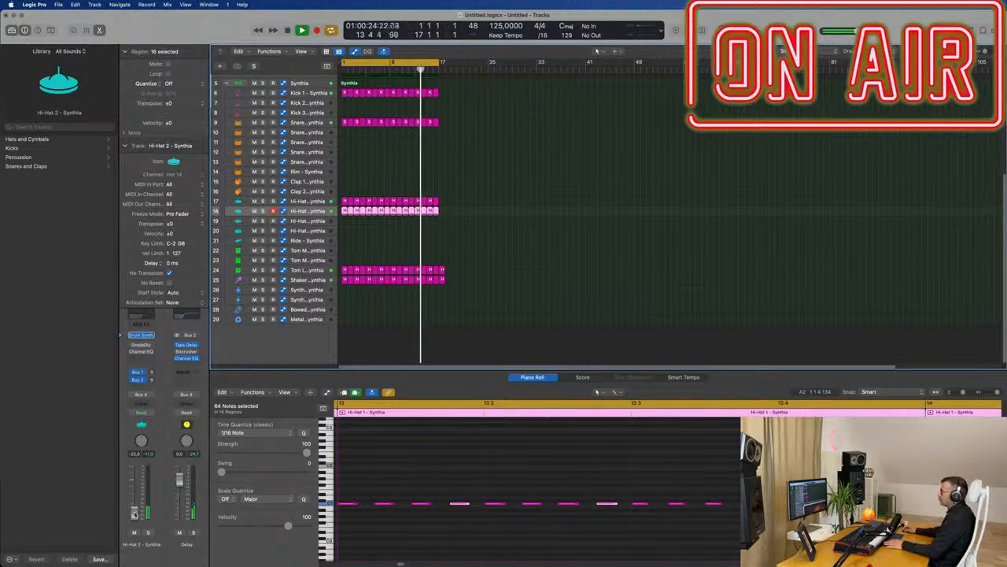
drag(135, 514, 135, 511)
Duplicate the Inst 28 track to create a new, empty instrument track below it.
scroll(533, 295, up, 5)
click(525, 263)
key(super+Right)
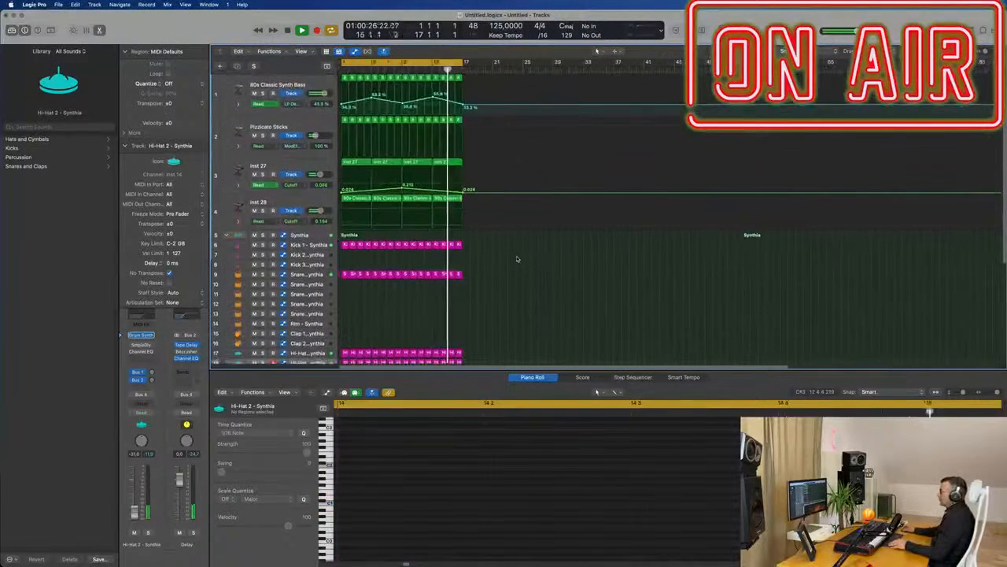
key(super+Left)
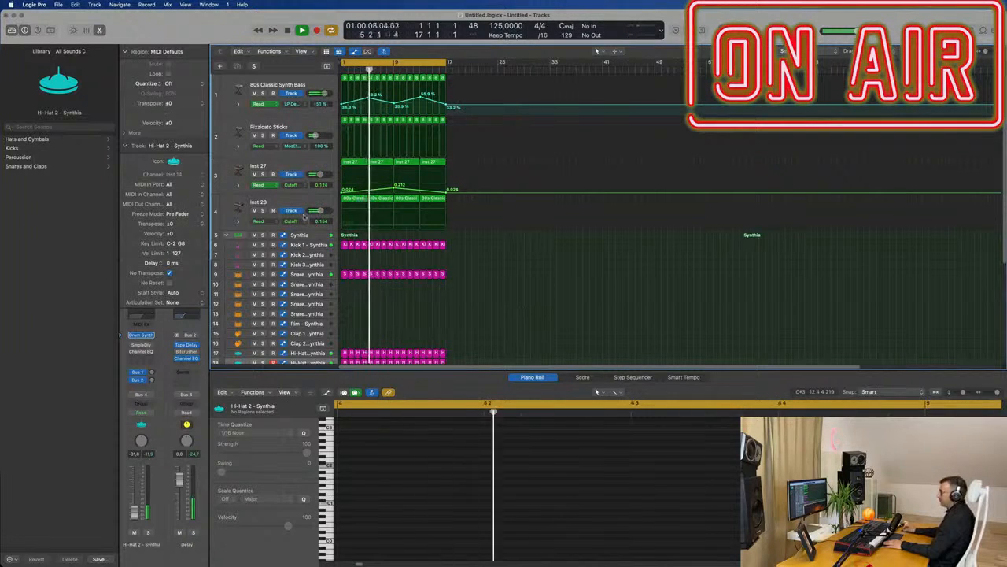
click(241, 206)
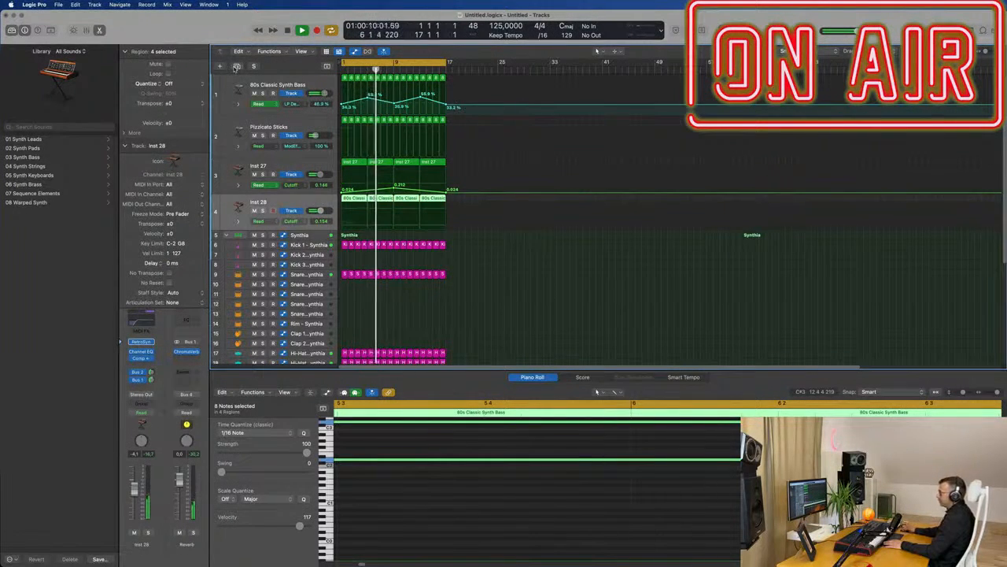
key(super+d)
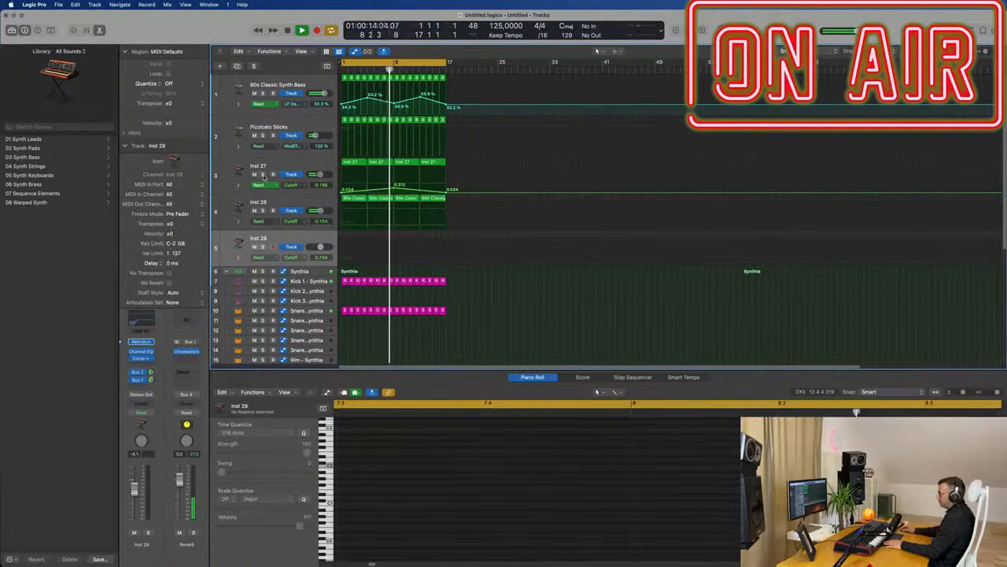
Audition the Inst 27 layer on its own, check its channel strip and return to the Inst 29 track.
click(263, 174)
click(263, 174)
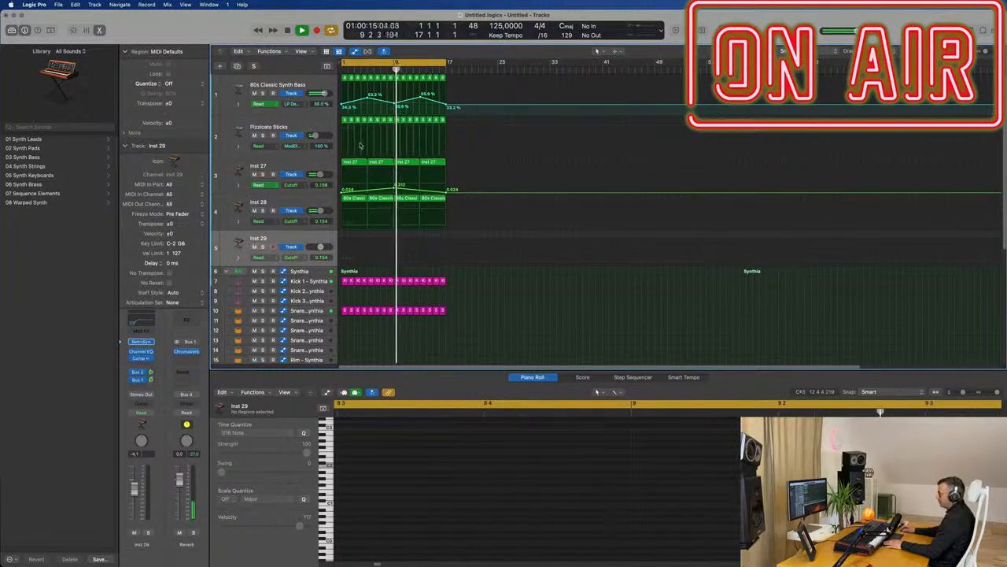
click(306, 164)
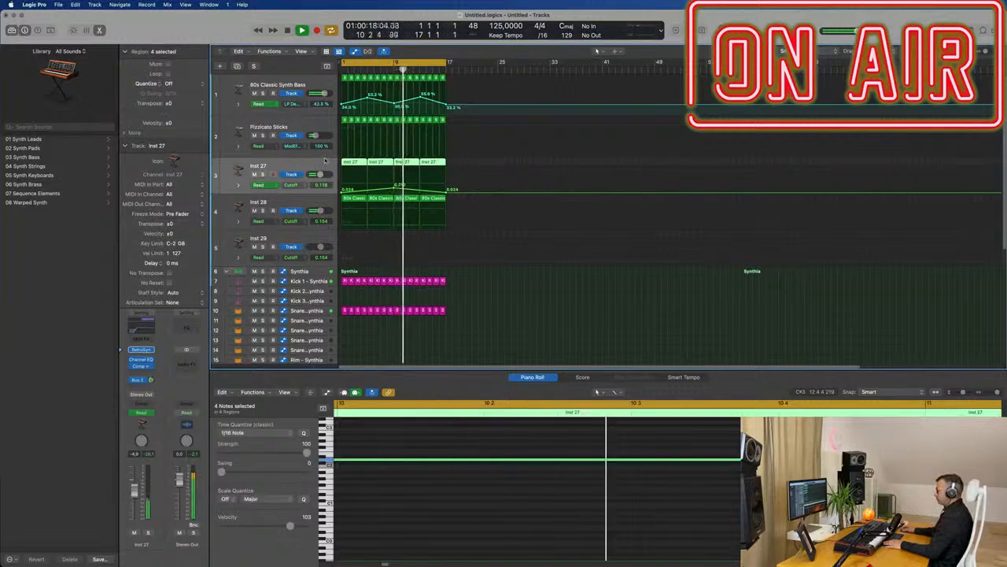
click(281, 242)
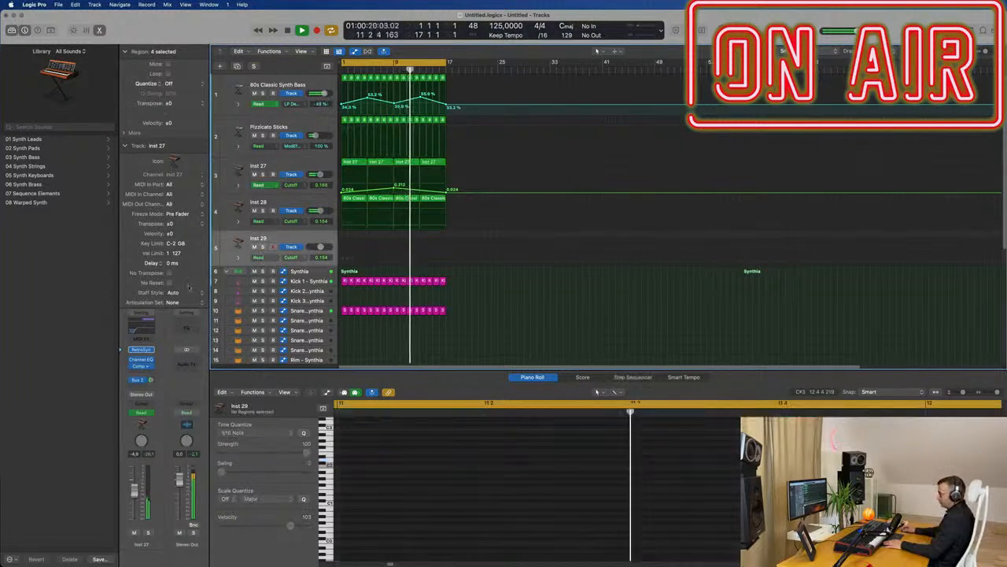
Open the Retro Synth on the Inst 29 track and look through its list of preset categories.
click(142, 342)
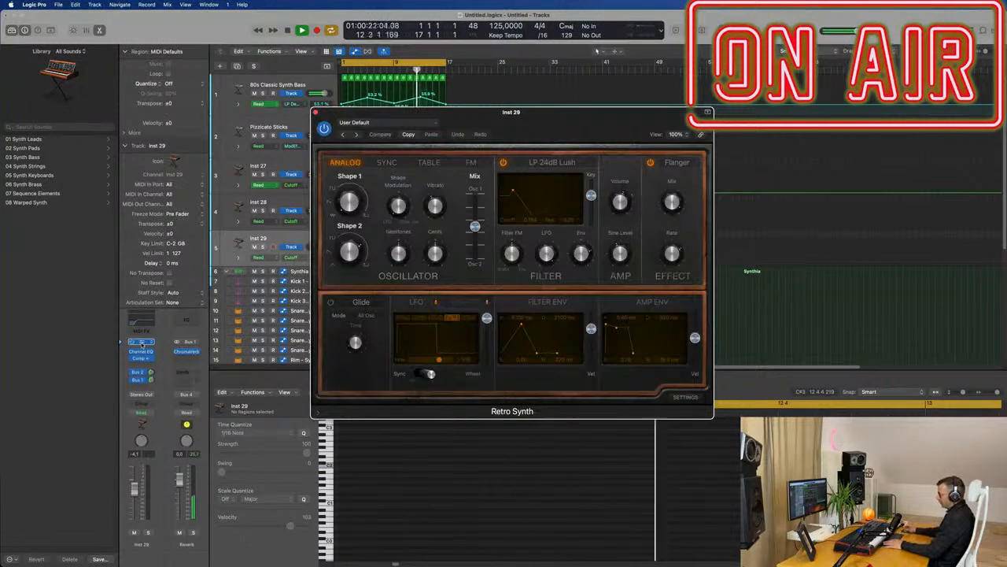
drag(589, 117, 620, 116)
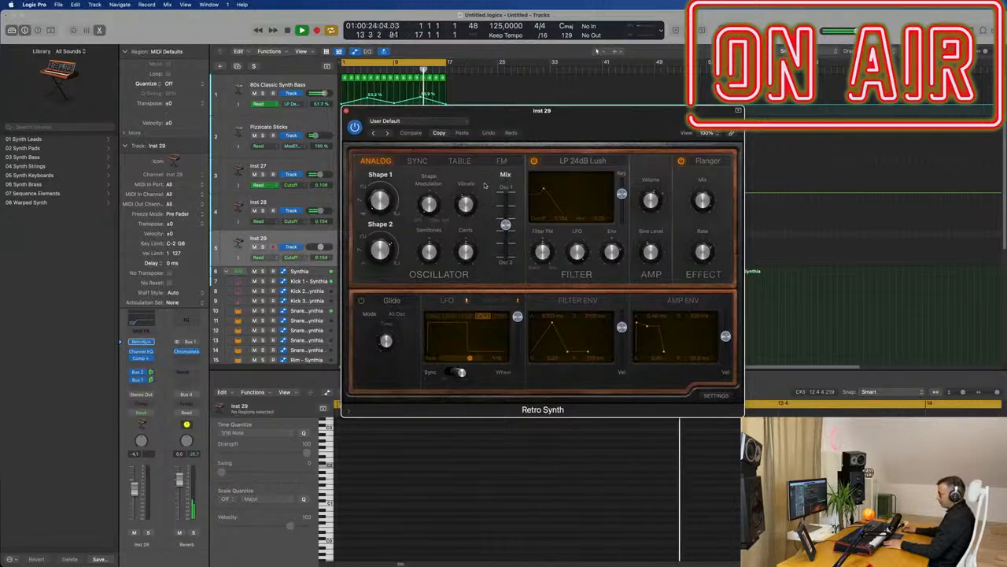
click(436, 123)
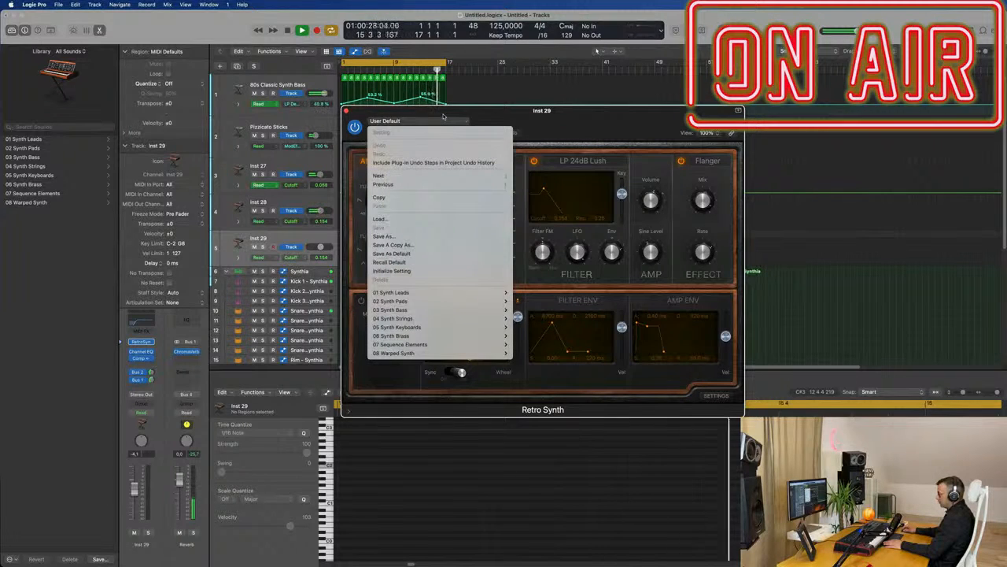
click(157, 345)
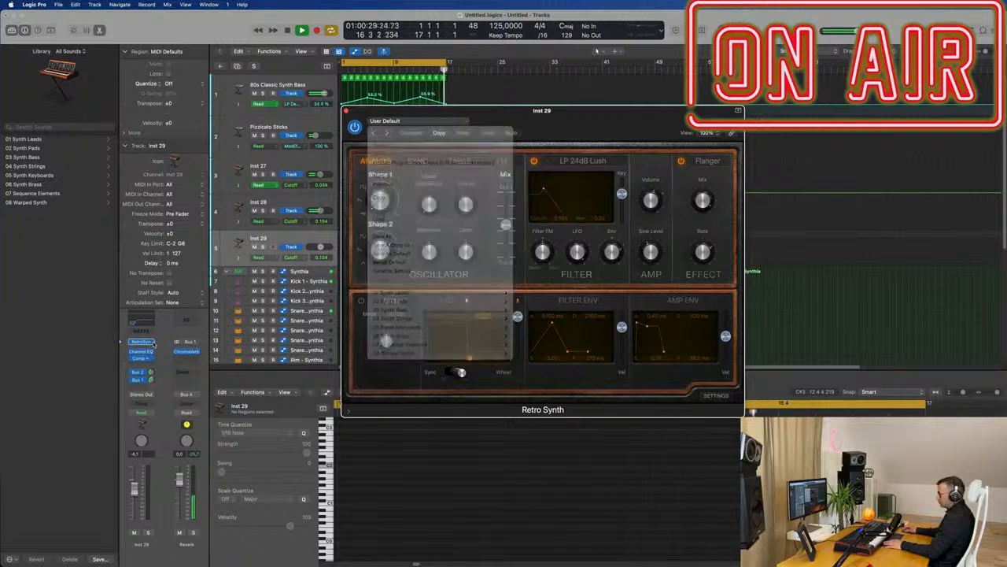
Replace the Retro Synth on the Inst 29 track with the Alchemy instrument.
click(149, 342)
mouse_move(179, 282)
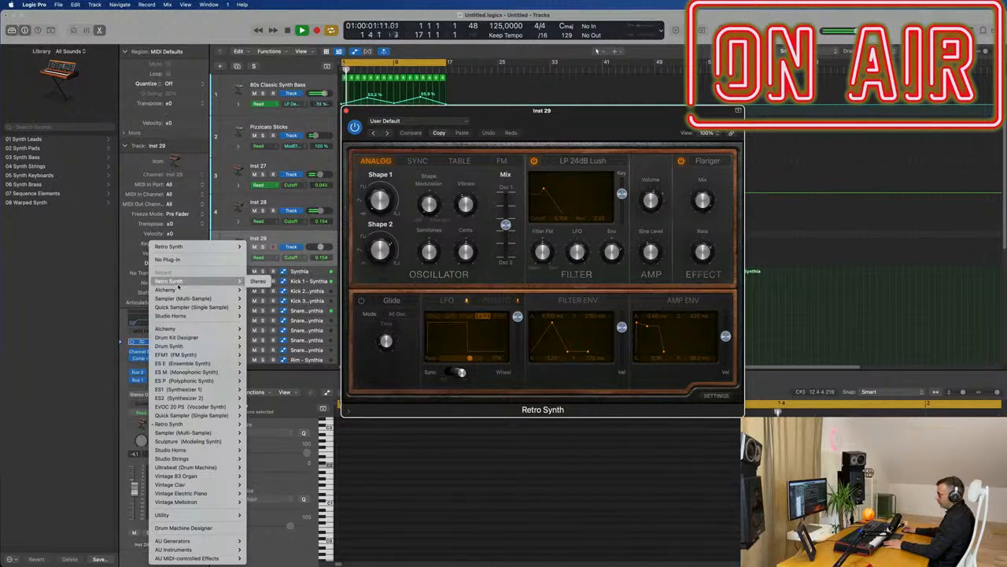
click(259, 291)
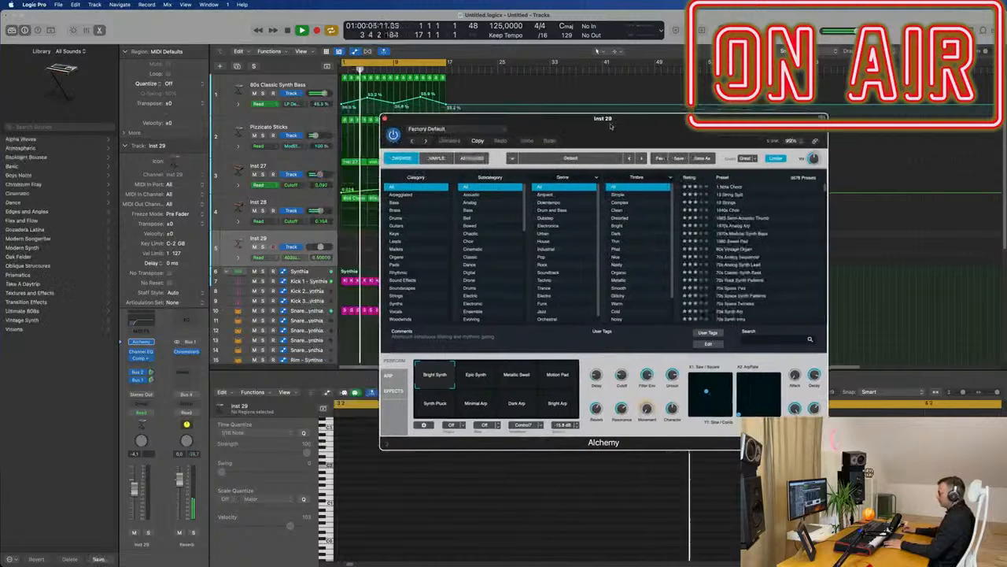
Load the Analog EP preset from Alchemy's Keys category on the new track.
click(396, 234)
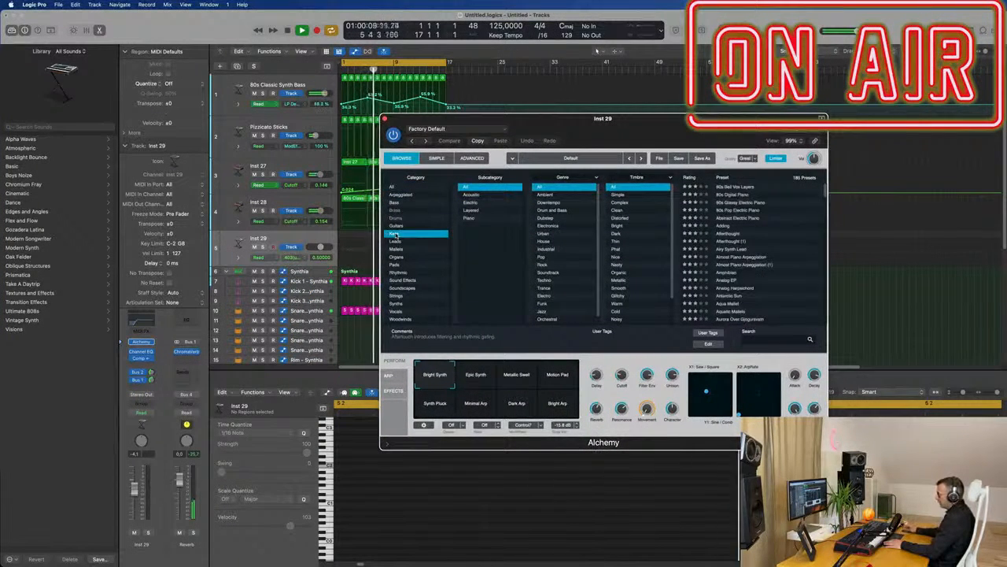
click(733, 281)
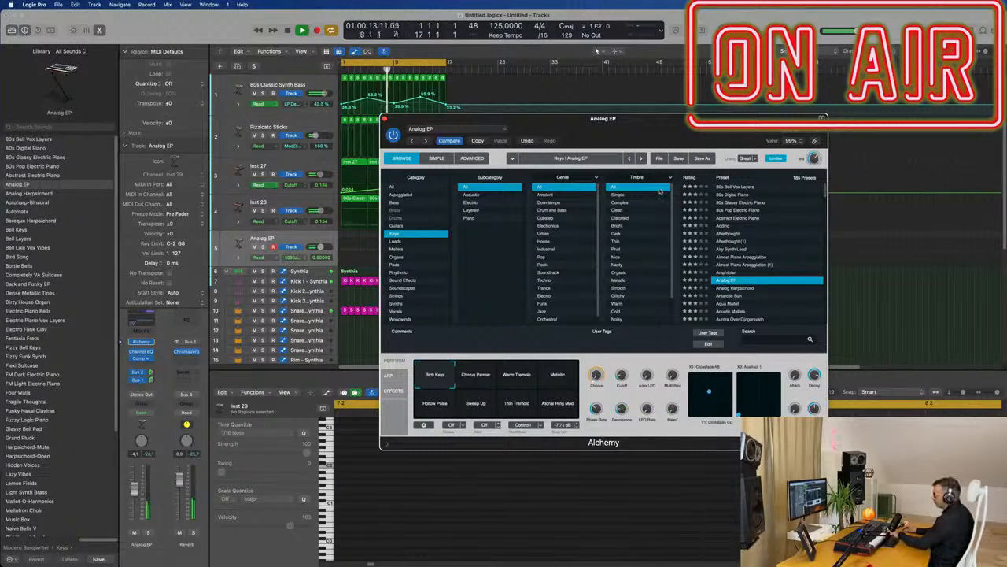
click(165, 399)
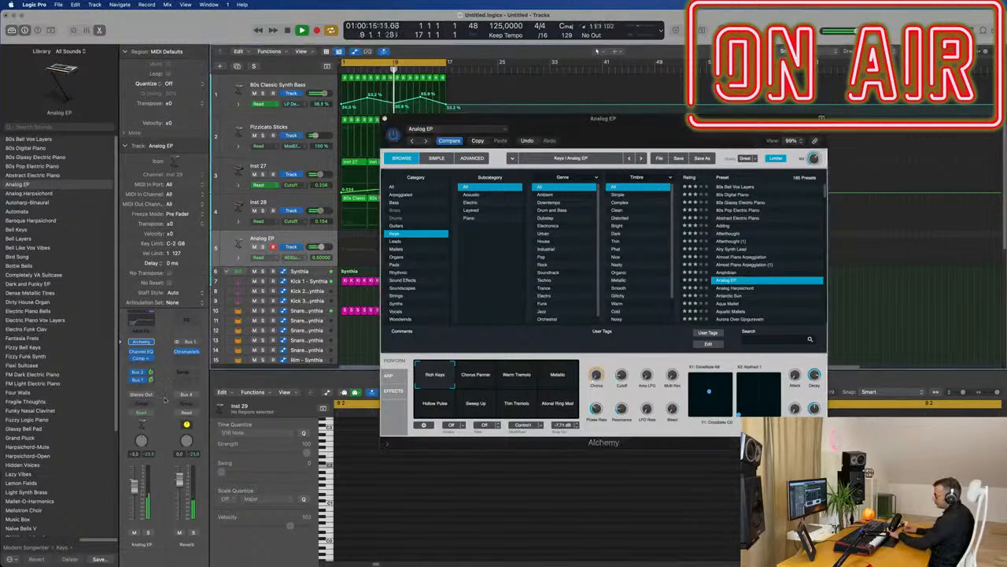
Adjust the Analog EP track's Bus 2 delay send and try the Airy Synth Lead and Aquatic Mallets presets in Alchemy.
click(149, 372)
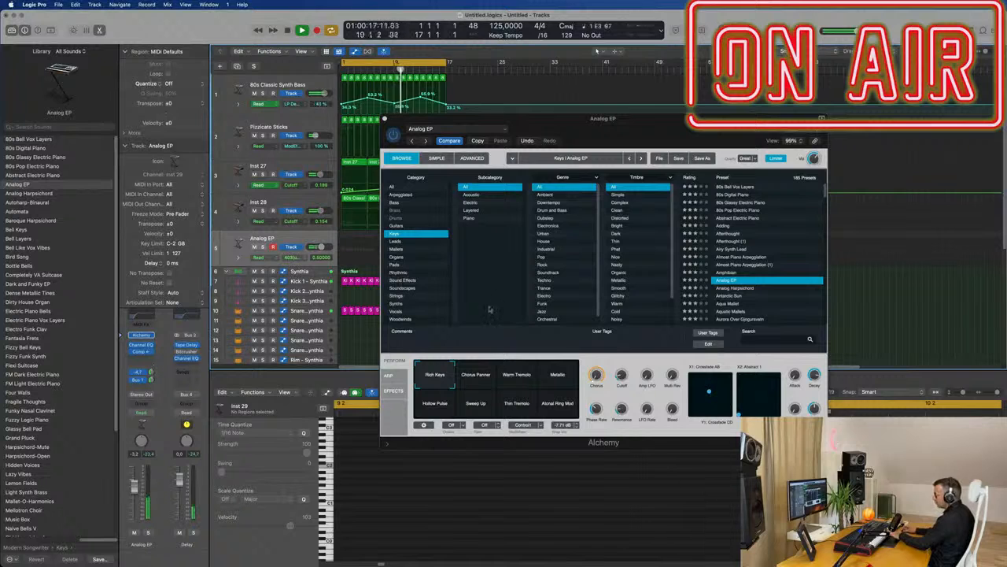
click(736, 249)
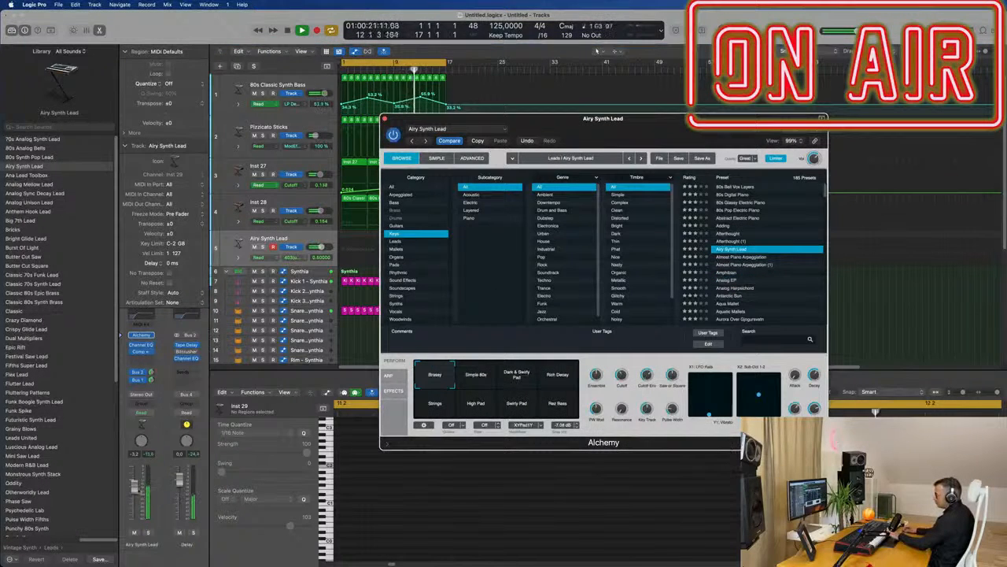
click(385, 443)
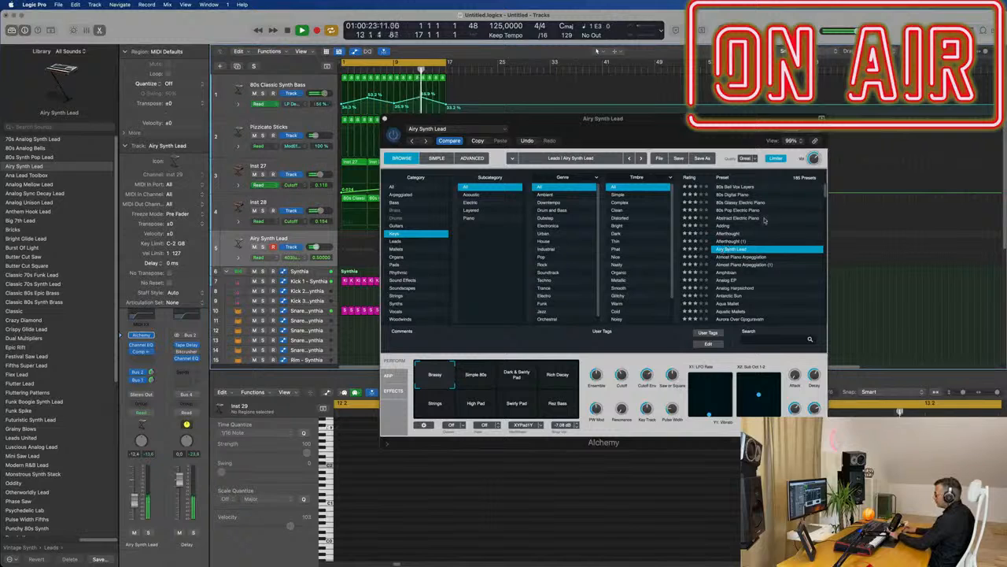
scroll(761, 241, down, 3)
click(736, 241)
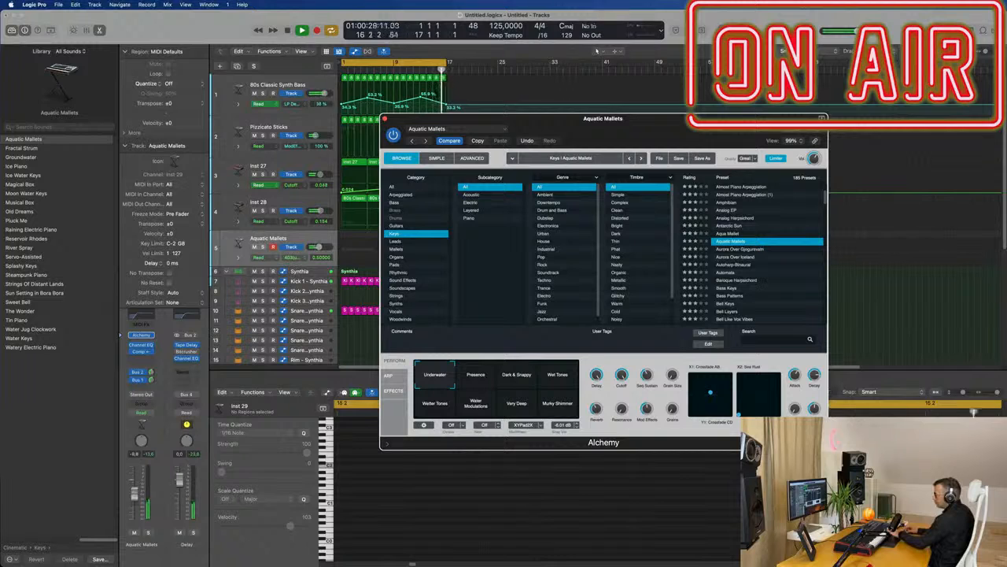
Lower the track's volume to -6.4 dB and load the Aurora Over Iceland preset in Alchemy.
click(136, 492)
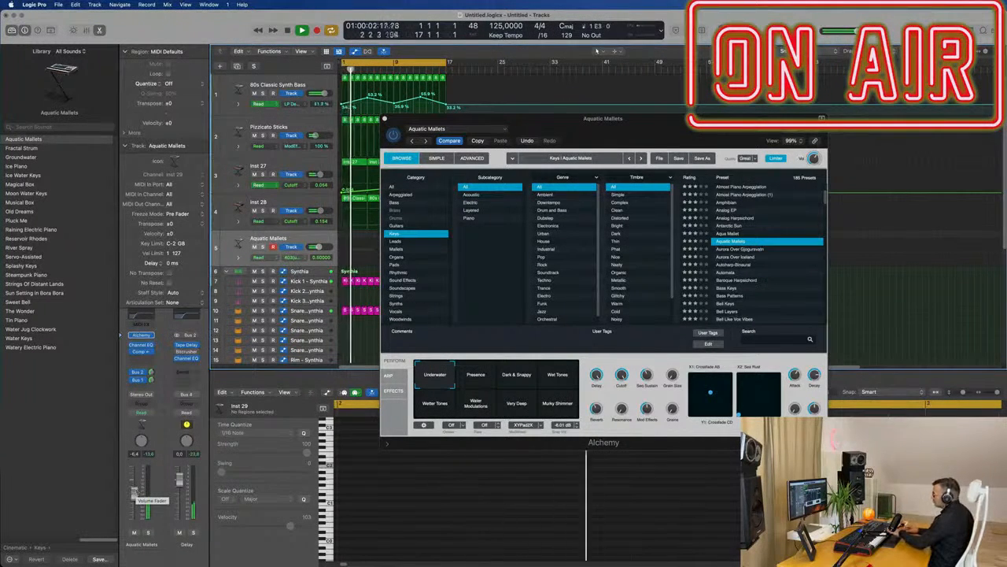
click(738, 258)
click(738, 258)
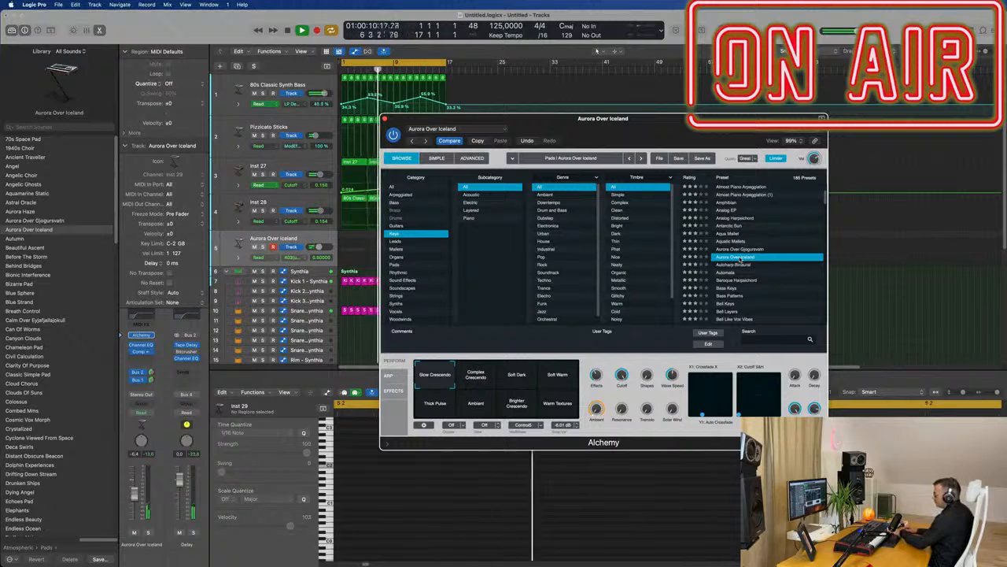
Record a four-bar Aurora Over Iceland pad part starting at bar 9 and move the recorded region to bar 1.
drag(703, 128, 972, 142)
key(r)
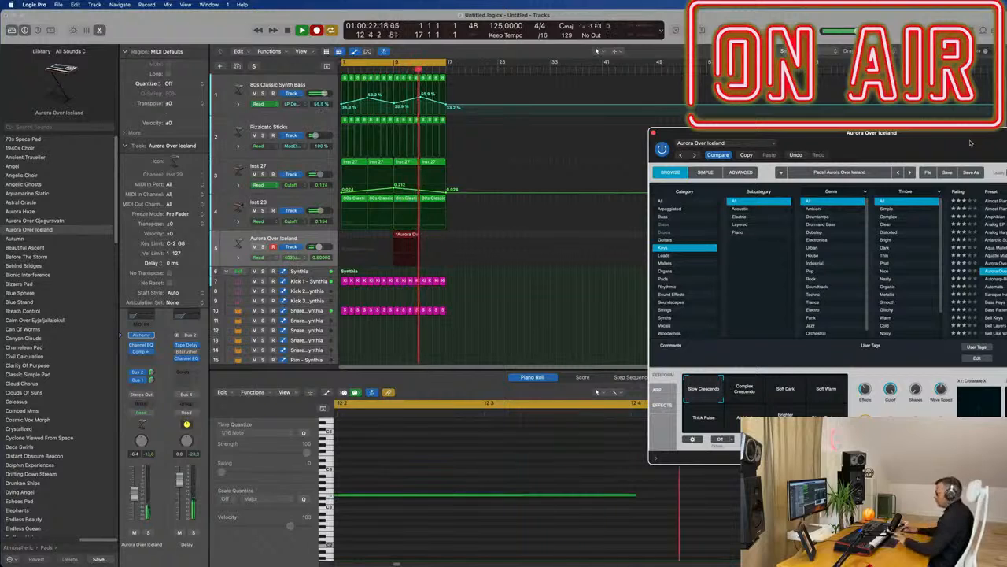
key(space)
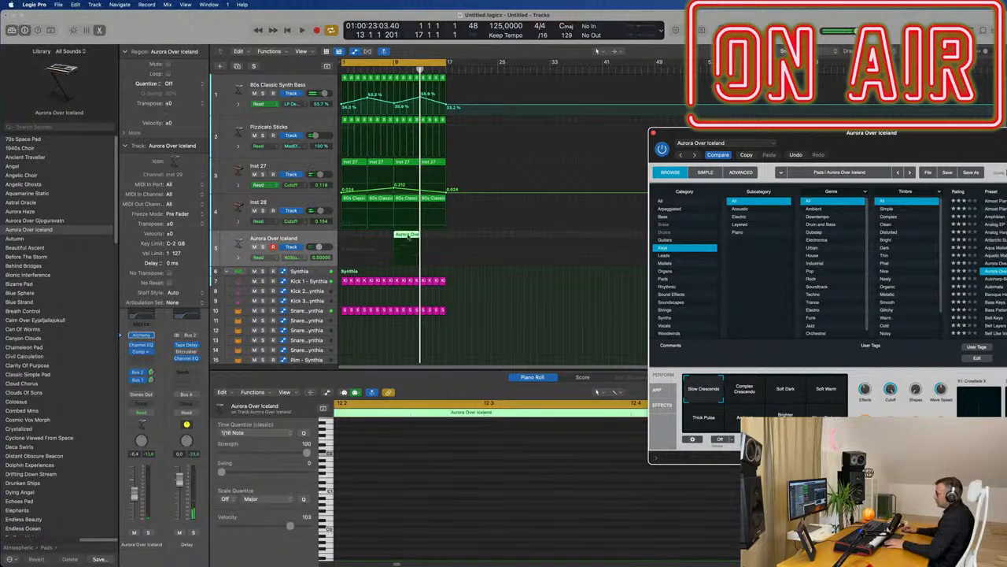
drag(409, 236, 356, 235)
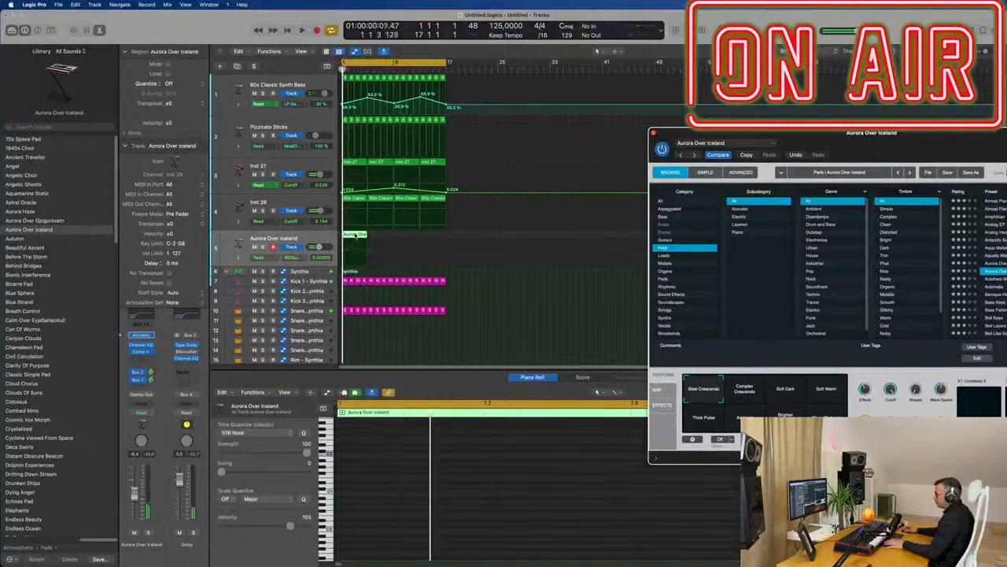
Show the recorded pad region's notes in the Piano Roll, select all of them and play the part back.
double_click(355, 235)
double_click(355, 236)
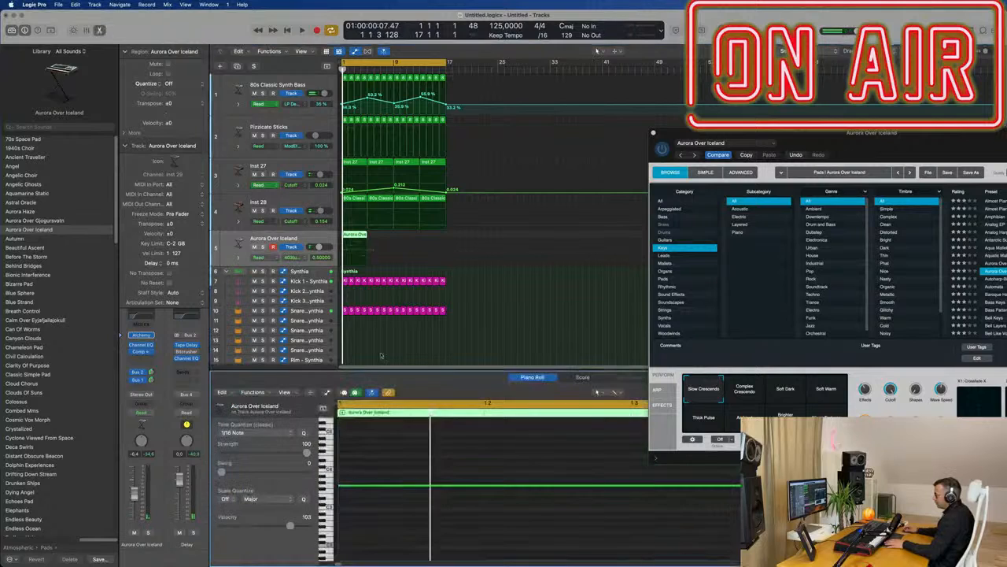
key(super+a)
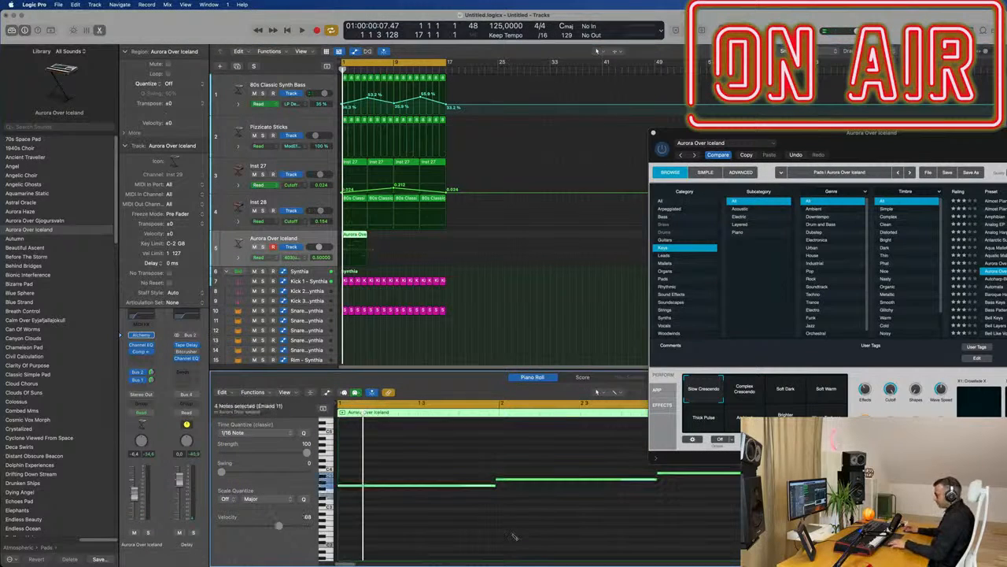
key(space)
key(super+Left)
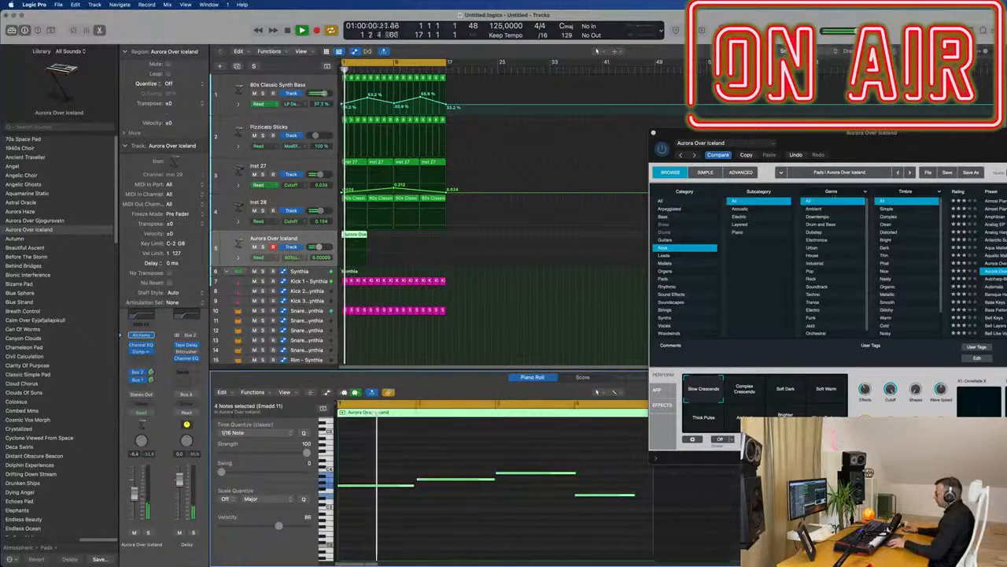
Repeat the four-bar pad region up to bar 17 and raise the Aurora Over Iceland track's volume to about -4.4 dB.
drag(919, 149, 812, 95)
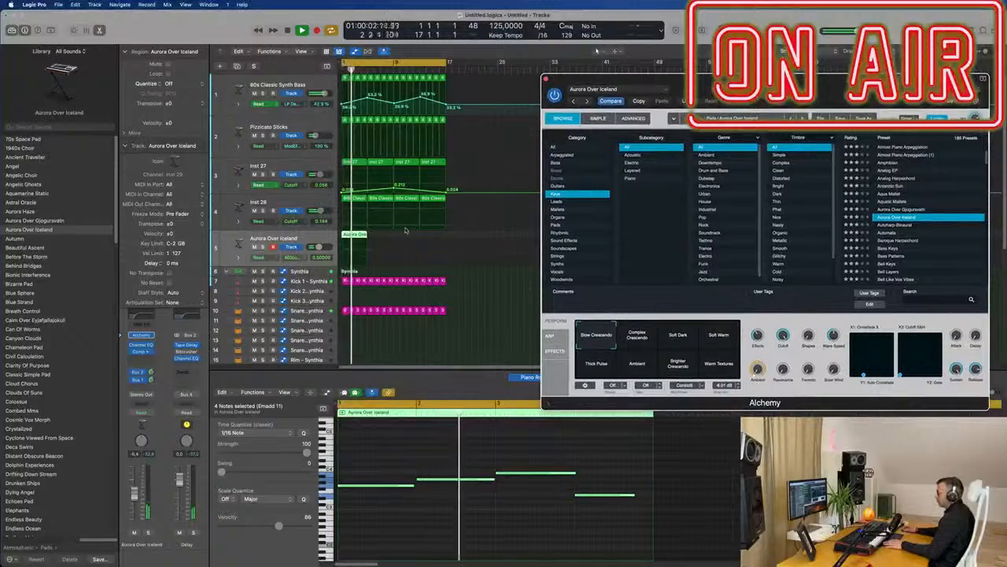
click(314, 240)
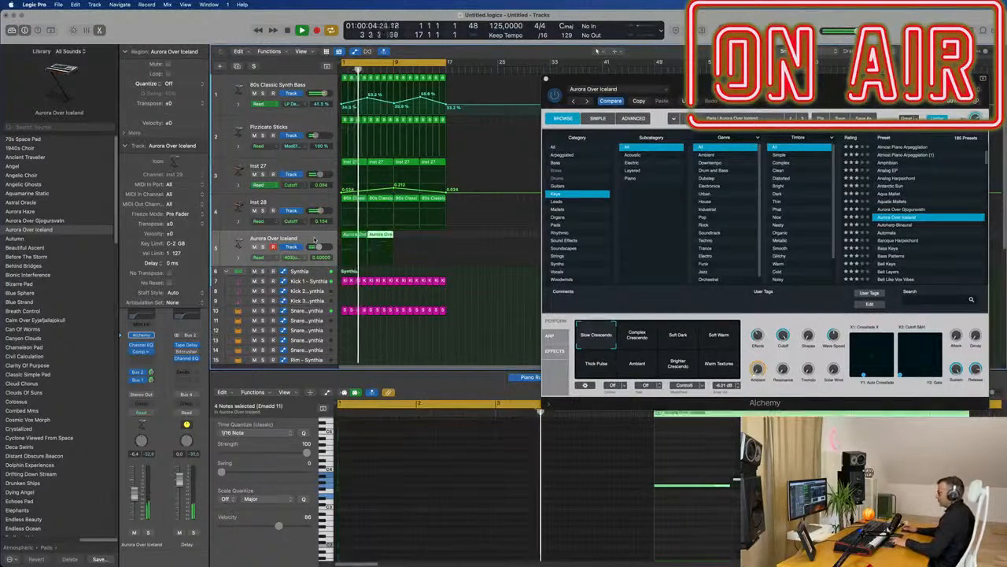
drag(614, 80, 594, 88)
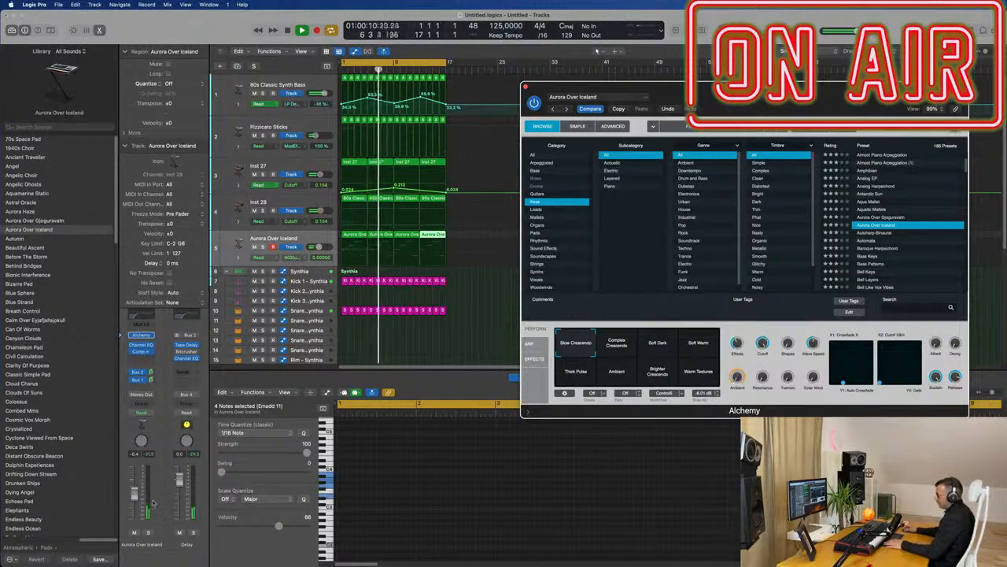
drag(135, 496, 135, 494)
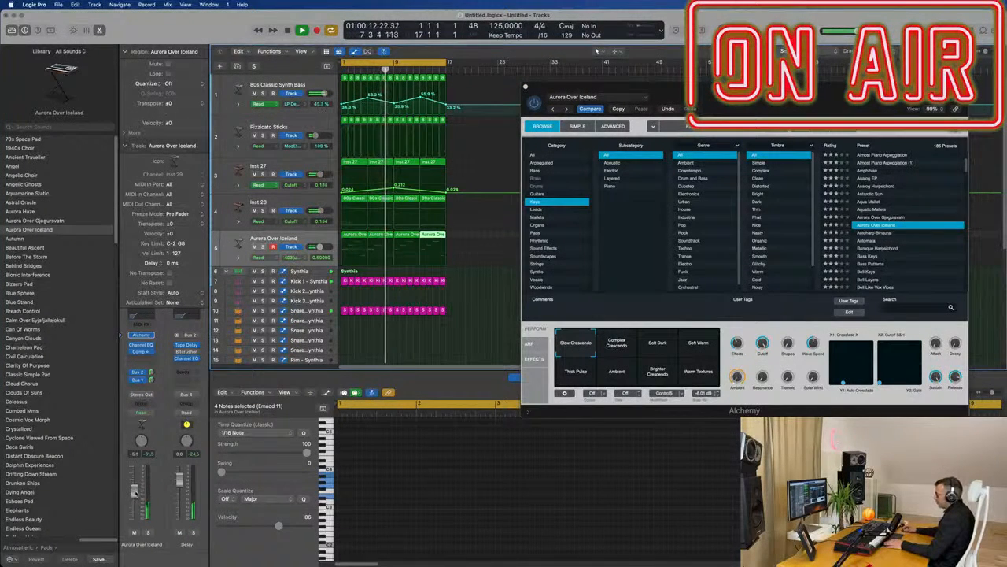
Audition Alchemy's performance snapshots from Complex Crescendo to Warm Textures during playback and return to Slow Crescendo.
click(617, 344)
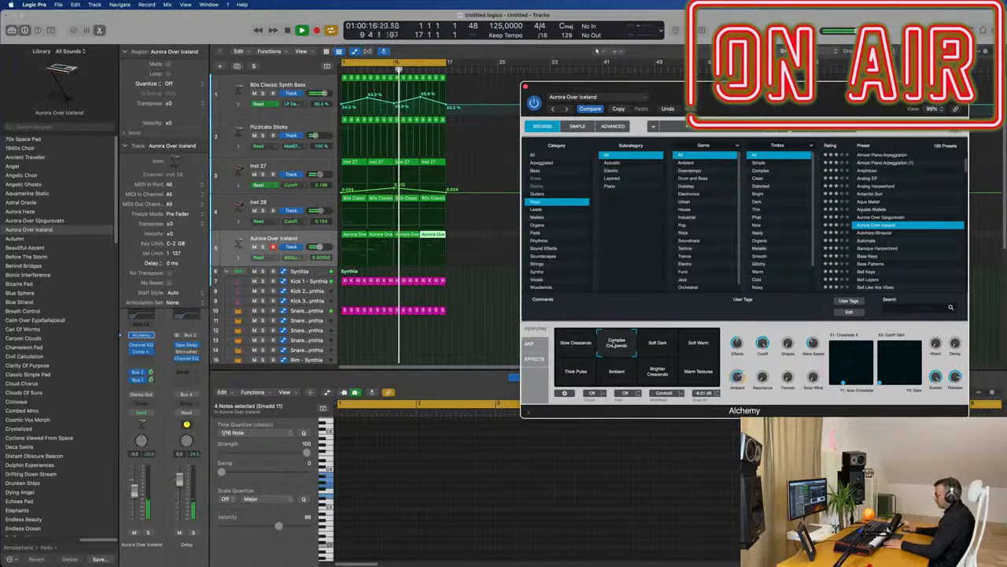
click(662, 349)
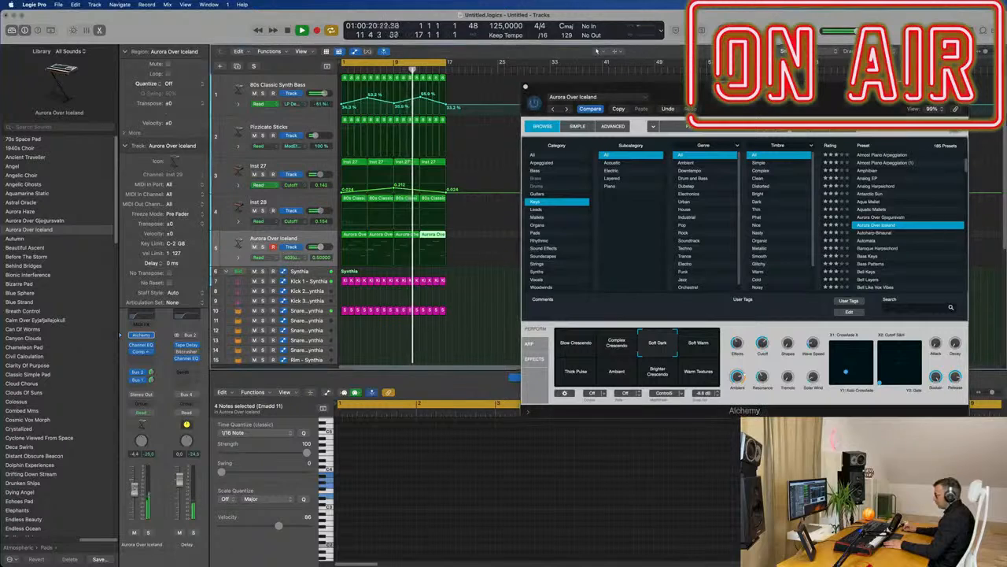
click(700, 347)
key(Return)
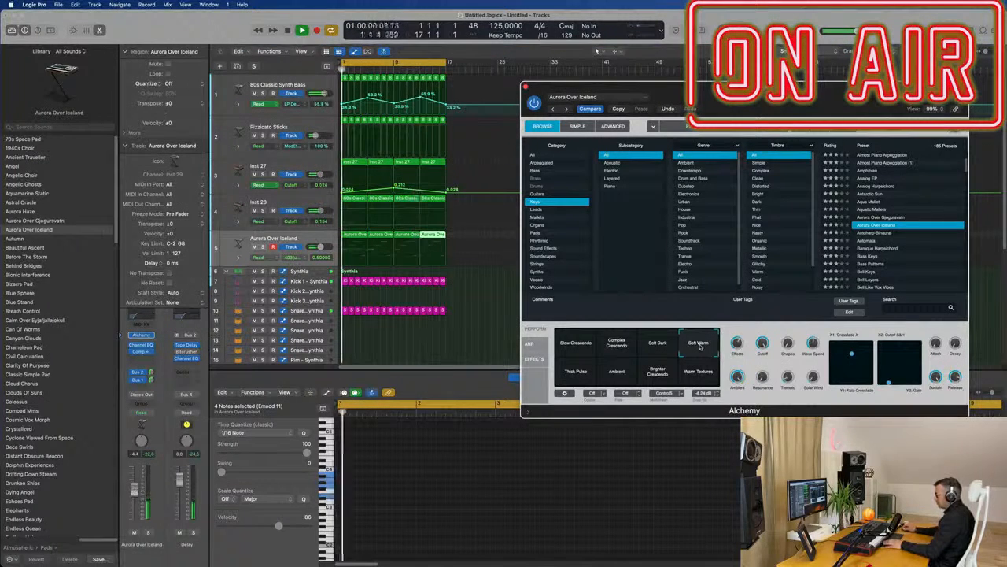
click(581, 373)
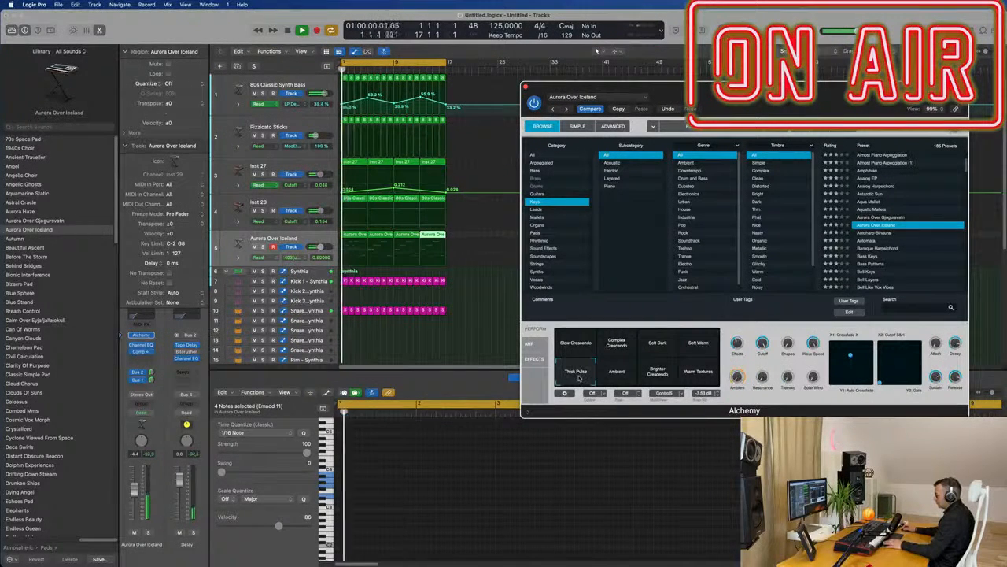
click(608, 378)
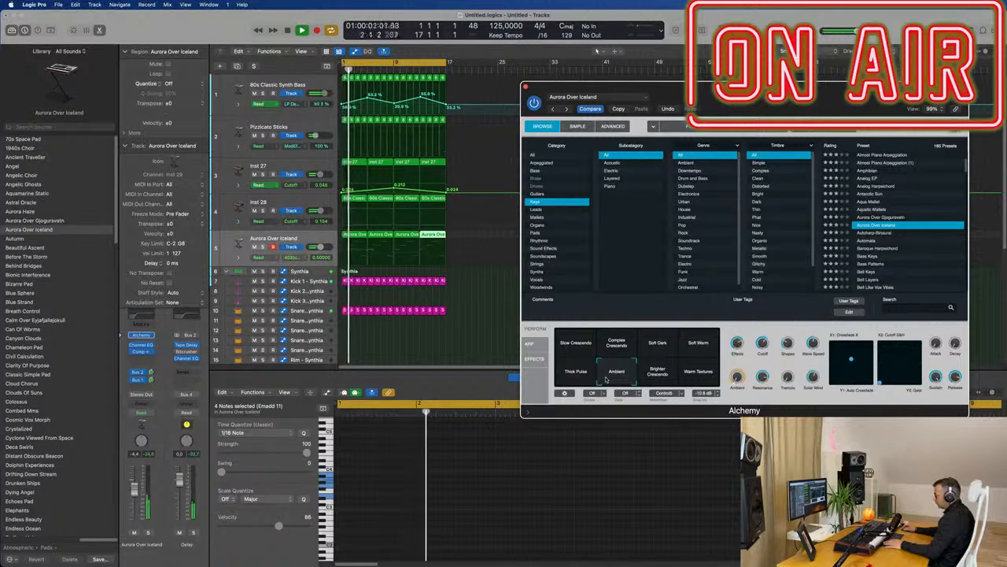
click(654, 378)
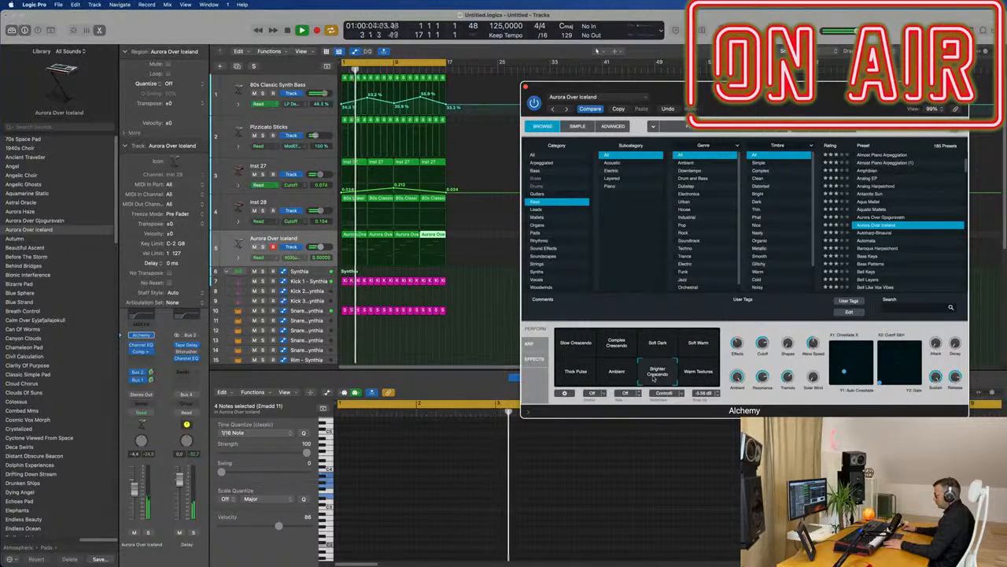
click(697, 372)
click(575, 353)
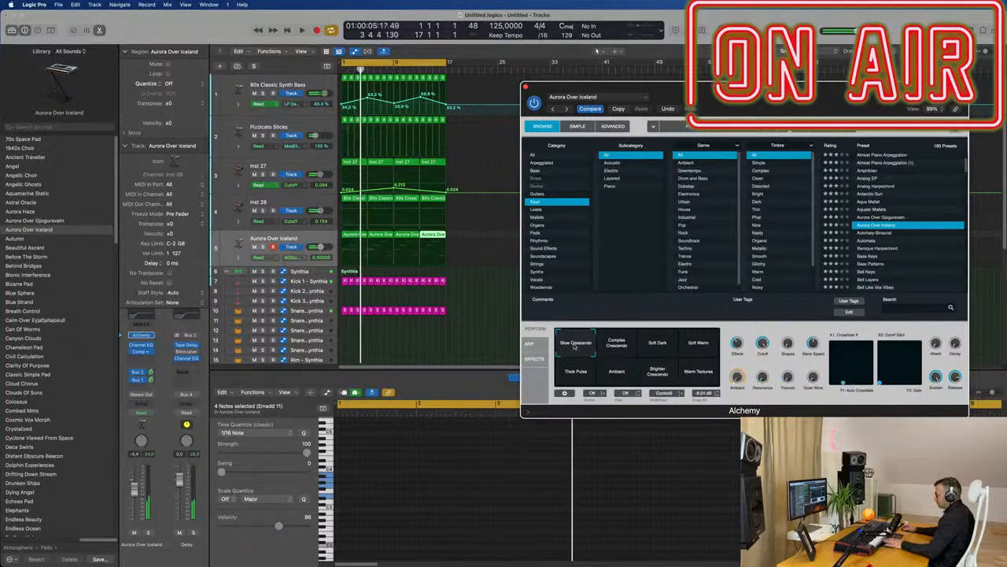
click(620, 347)
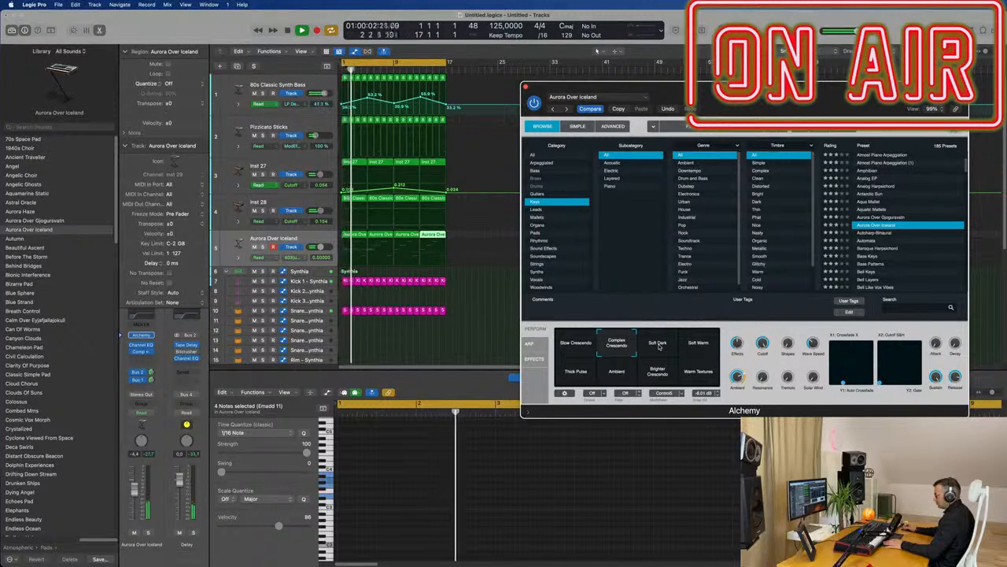
click(577, 345)
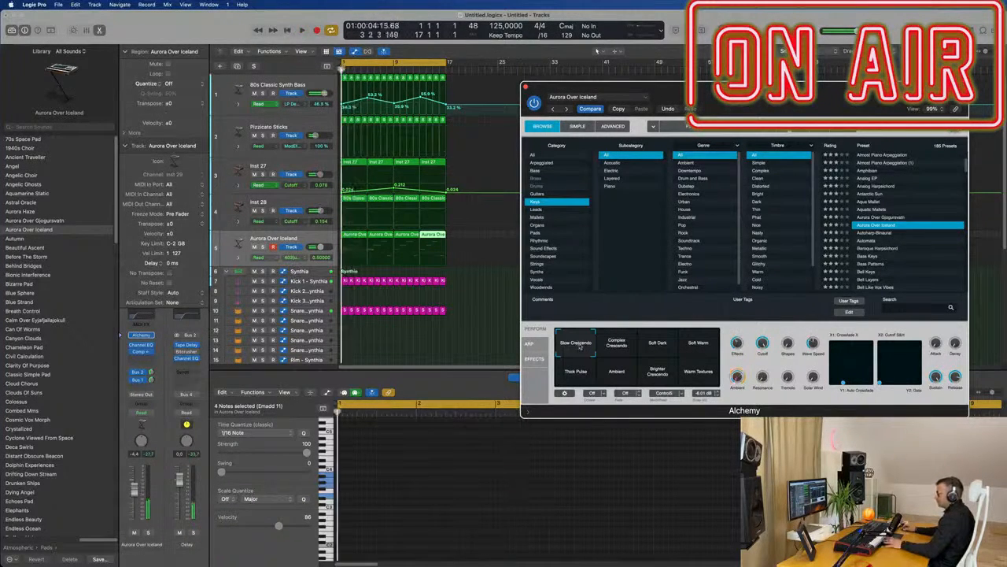
Hide the Alchemy window, repeat all regions of the arrangement up to bar 65 and extend the cycle range to bar 65.
drag(561, 92, 479, 113)
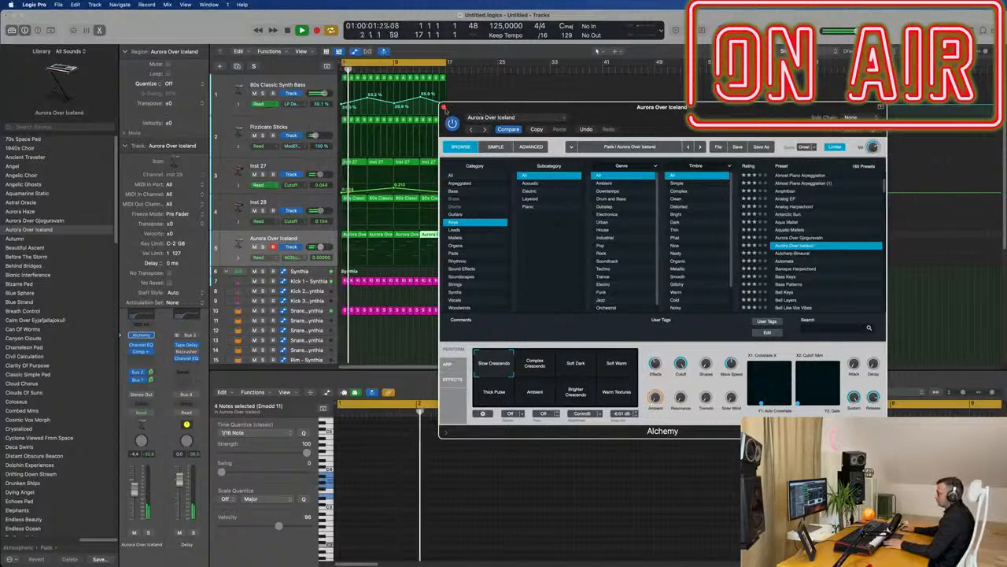
key(v)
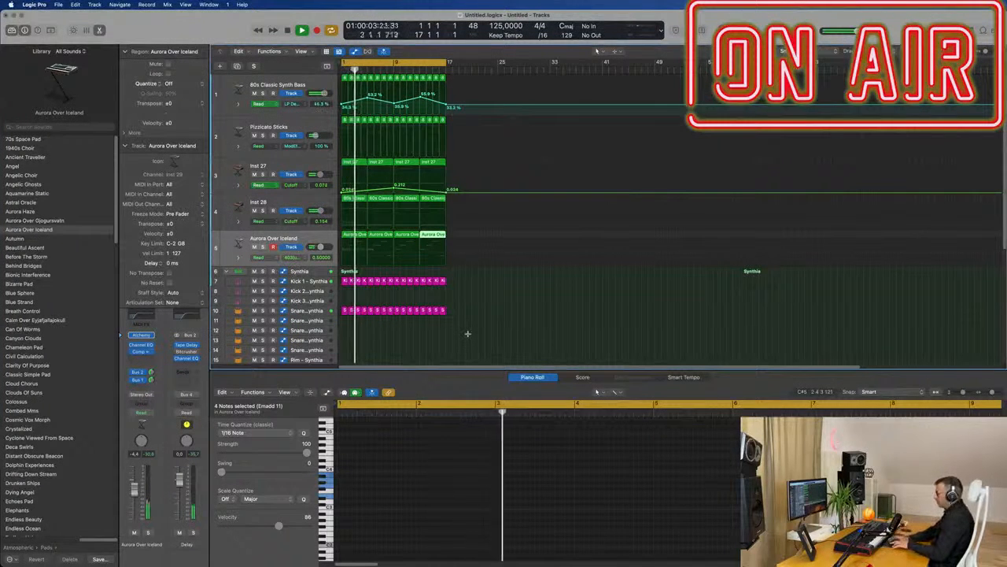
key(super+a)
key(super+r)
key(super+r)
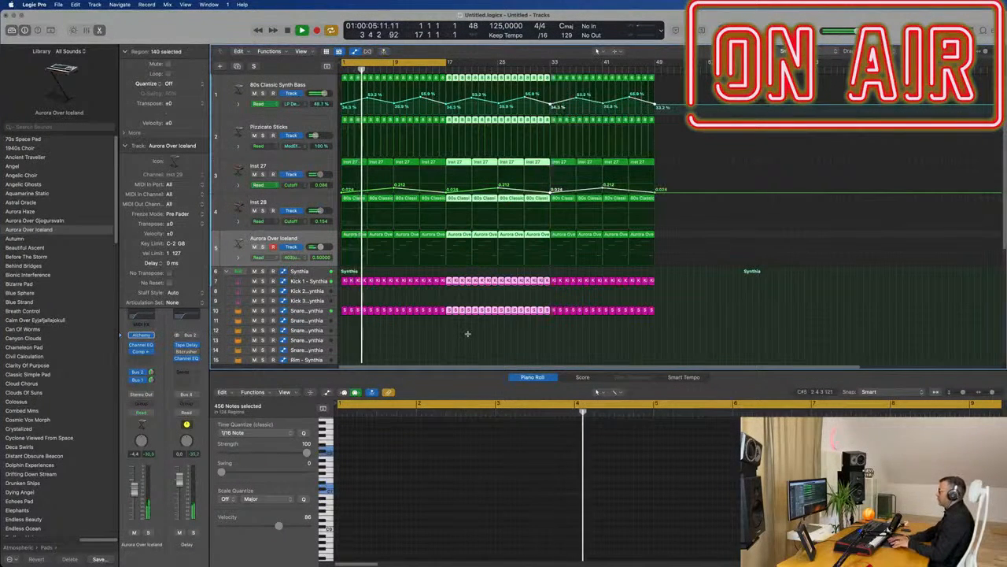
key(super+r)
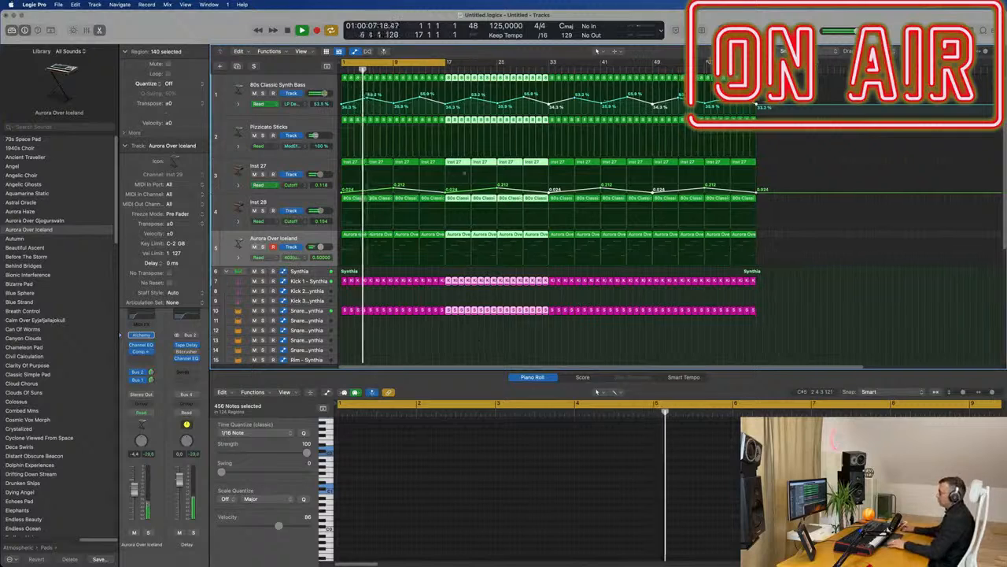
key(super+Left)
drag(426, 61, 673, 61)
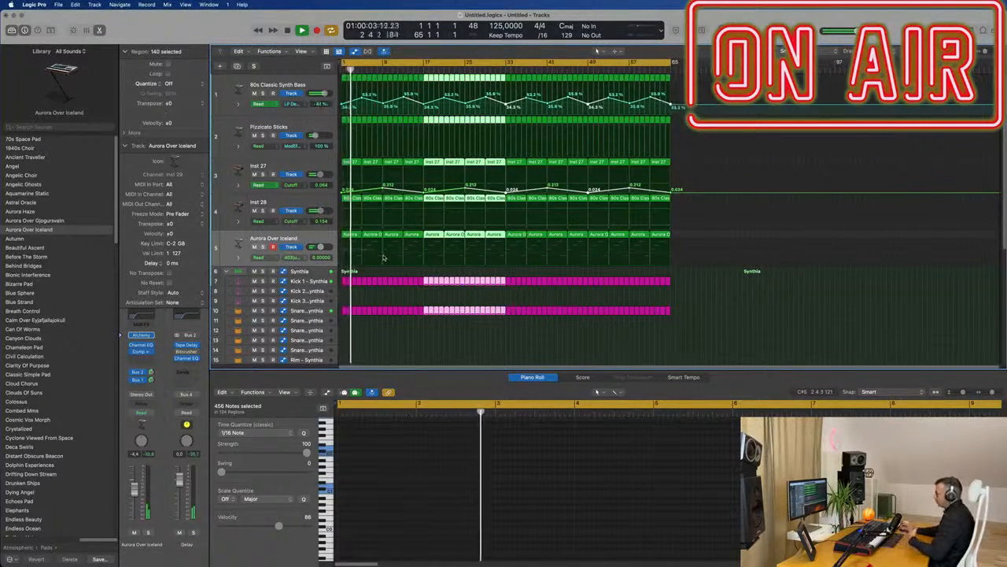
Select all regions on the Aurora Over Iceland track.
click(324, 241)
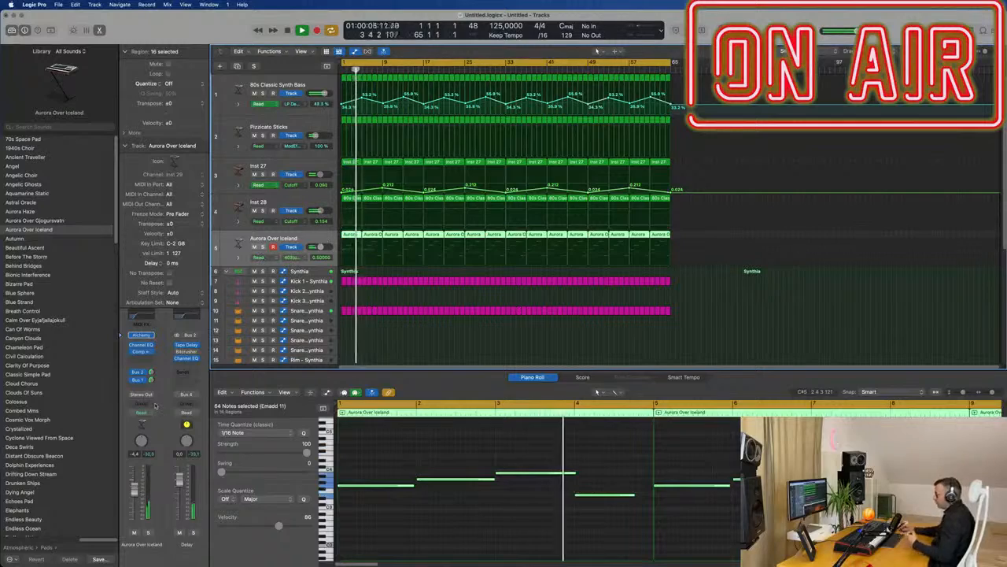